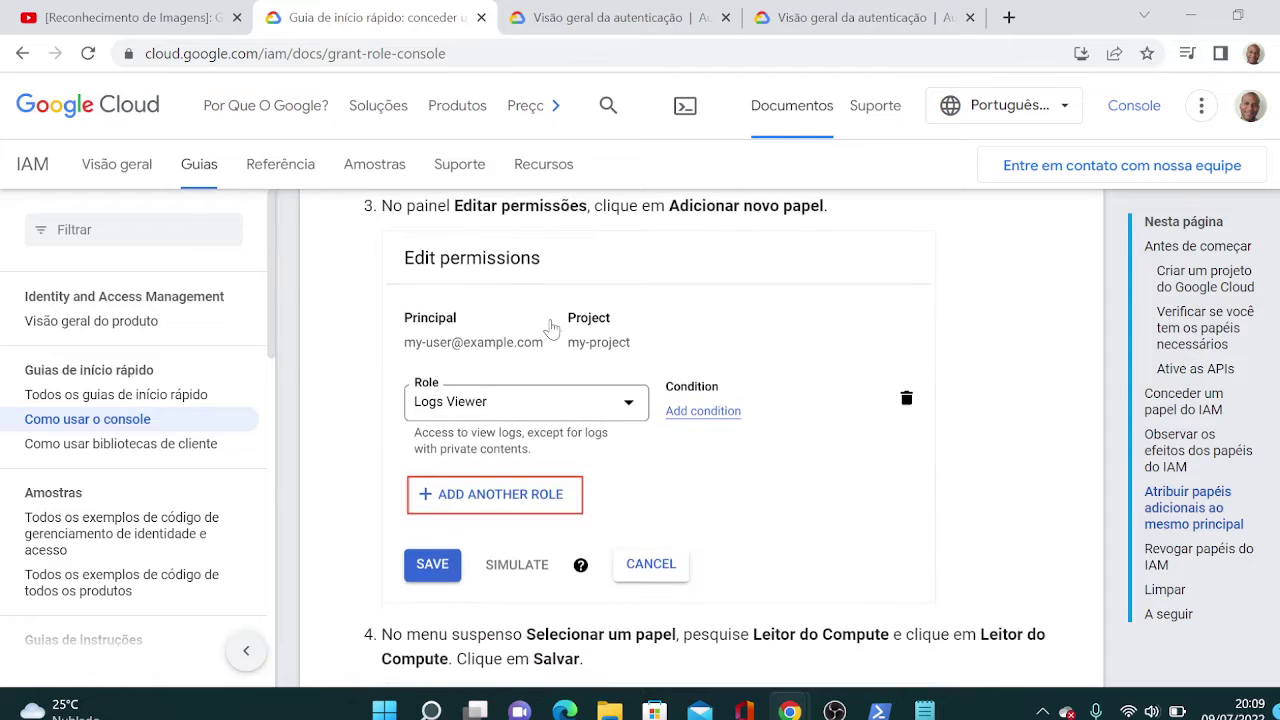
Skim the rest of the IAM role-granting quickstart and return to the authentication overview page.
scroll(551, 327, down, 10)
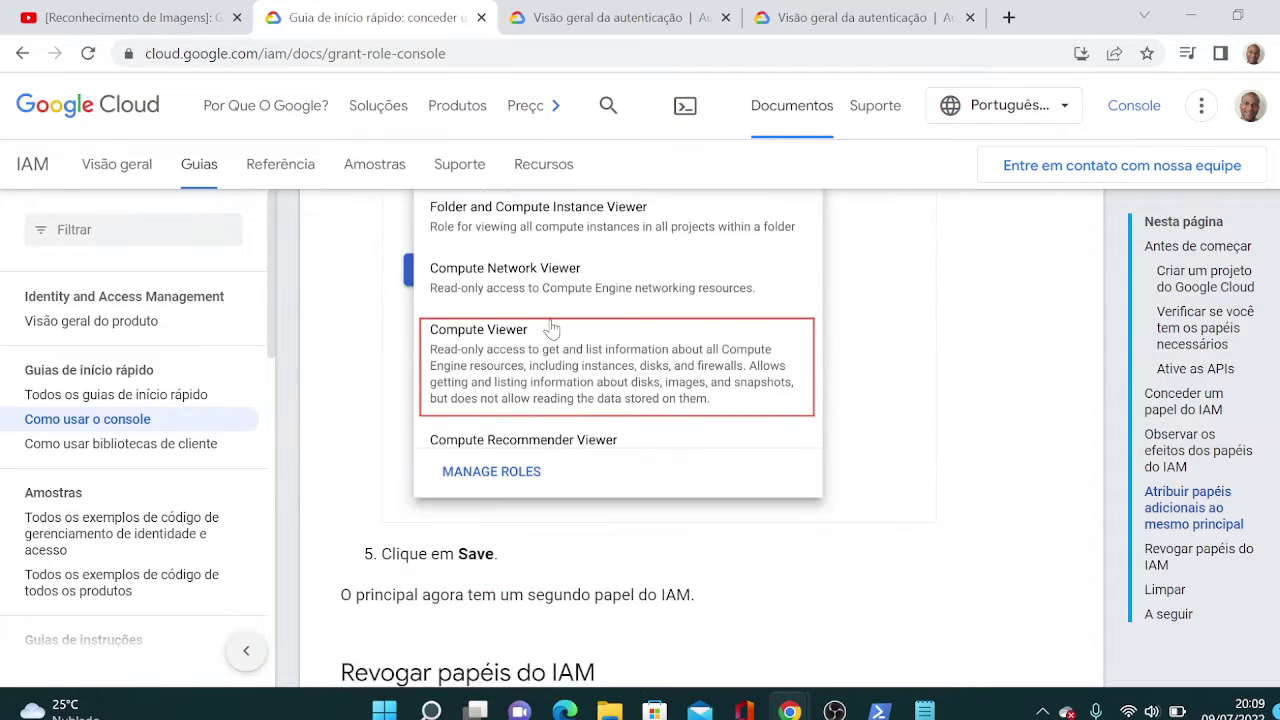
scroll(551, 327, down, 10)
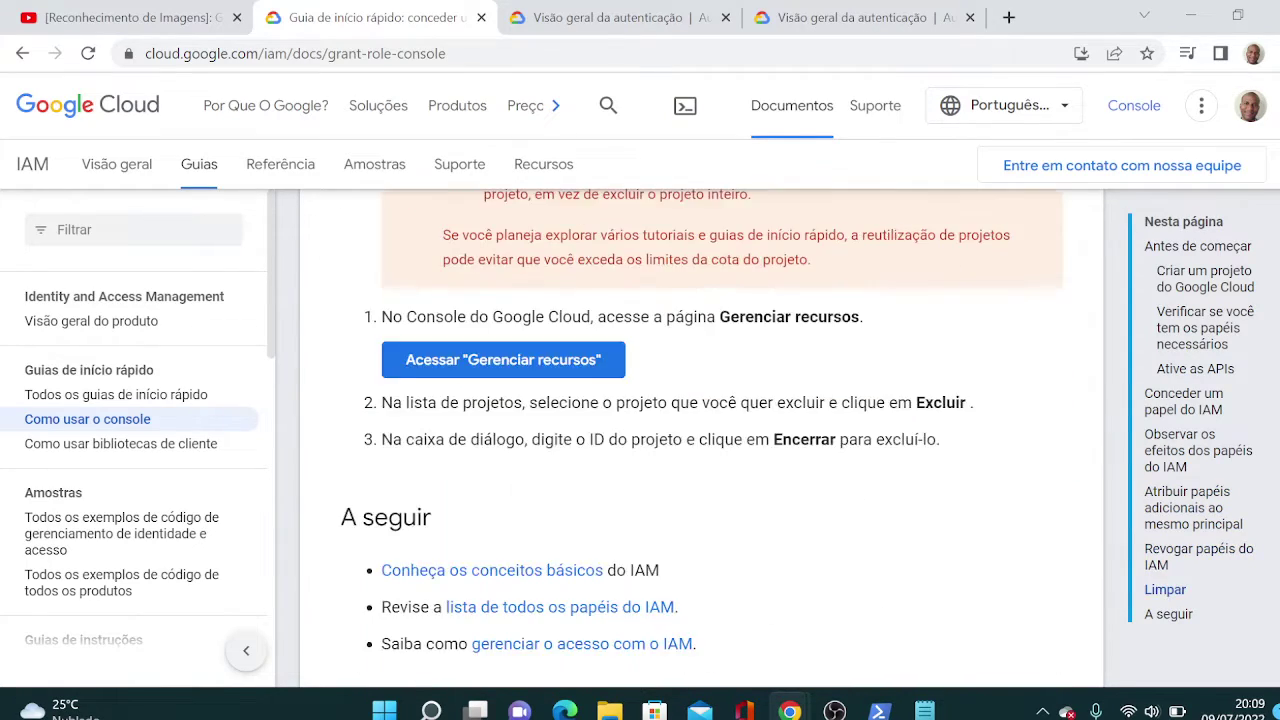
scroll(551, 327, up, 20)
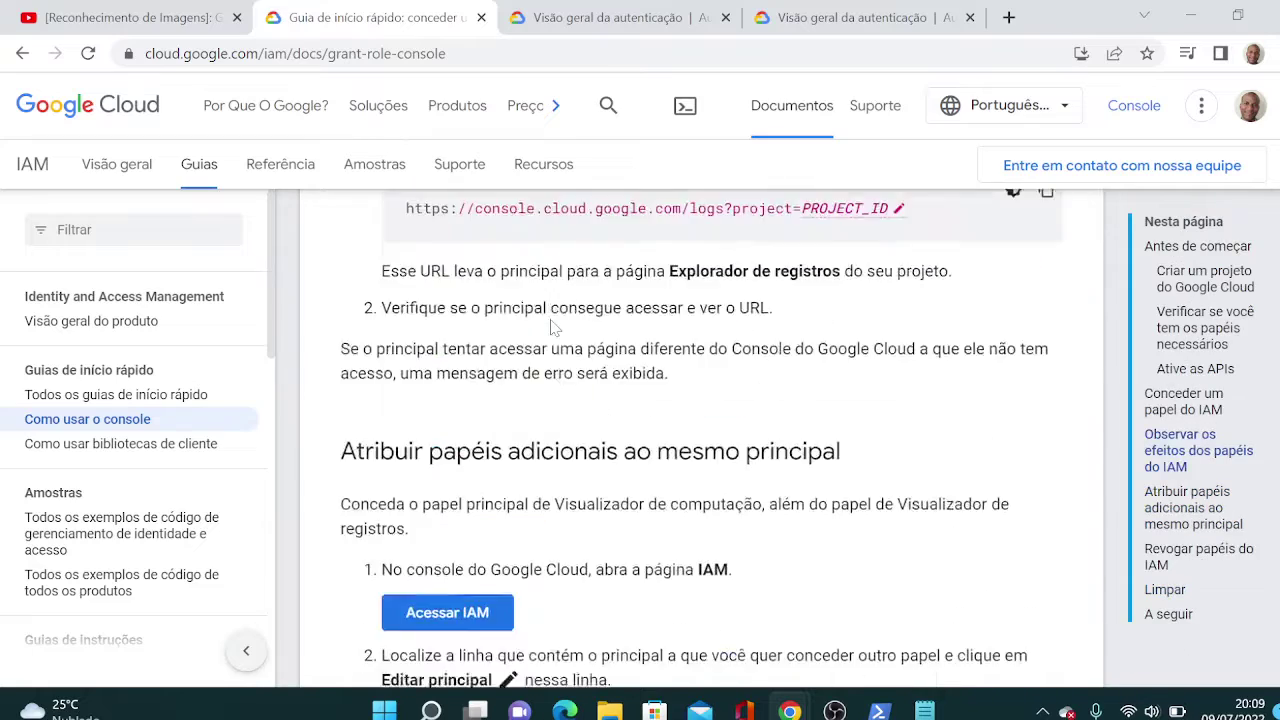
scroll(551, 327, up, 5)
click(22, 55)
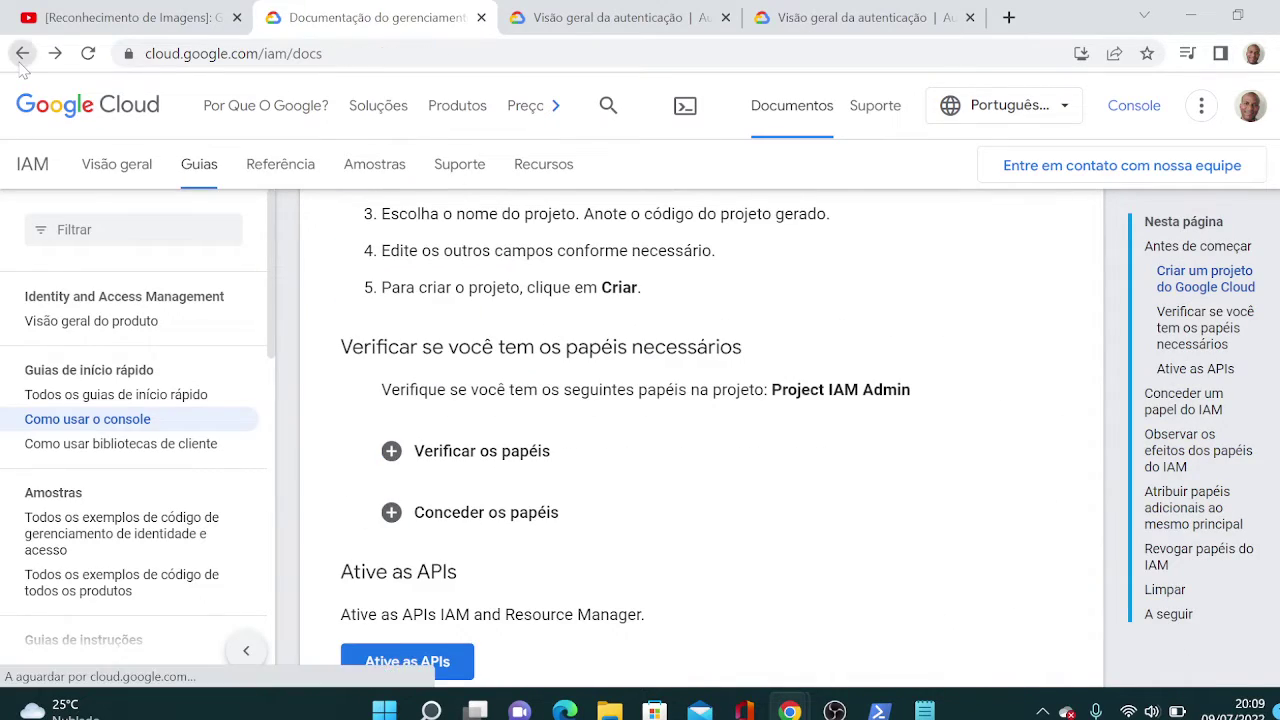
click(22, 55)
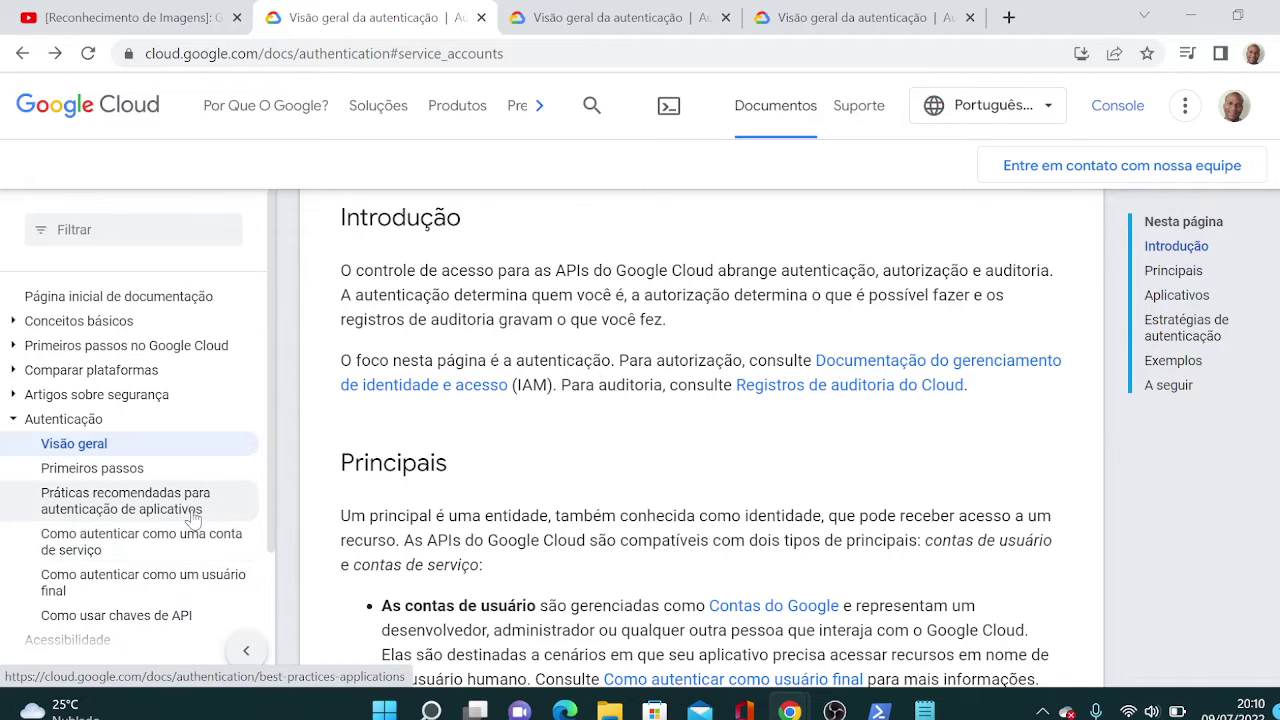
Open the guide "Como autenticar como uma conta de serviço" and examine its section on finding credentials automatically, including the code sample.
scroll(305, 509, down, 4)
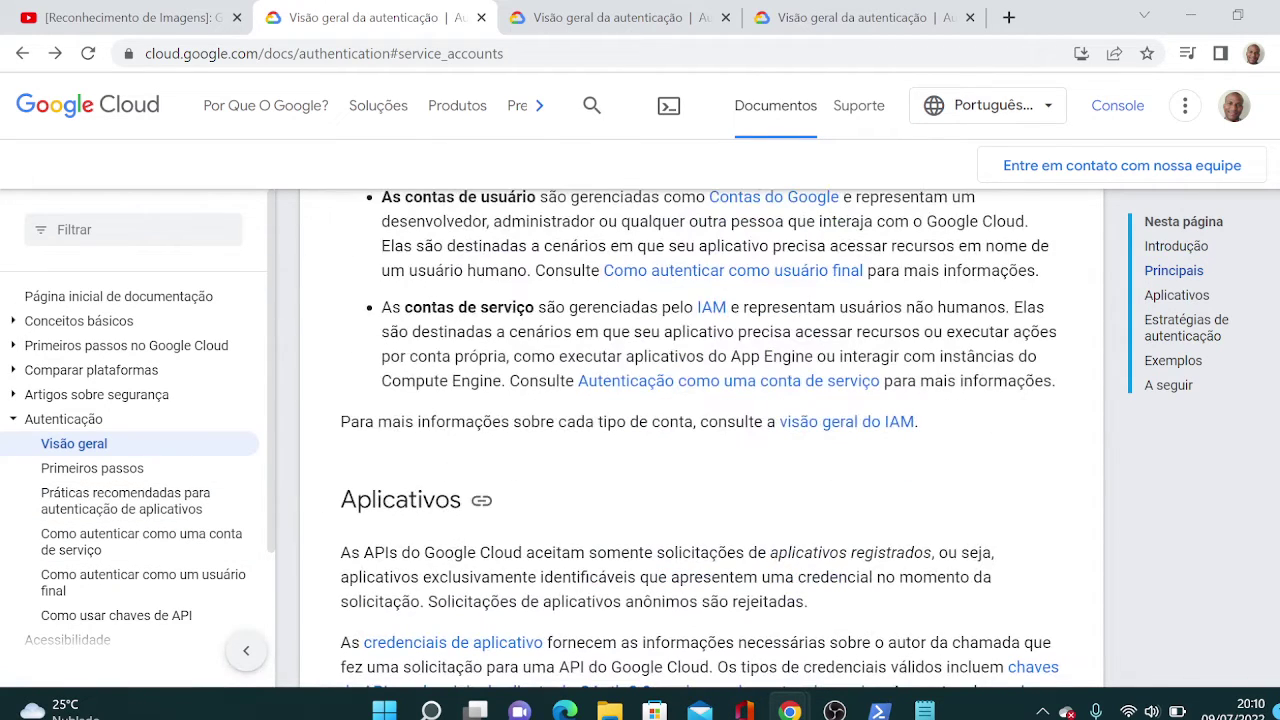
click(150, 547)
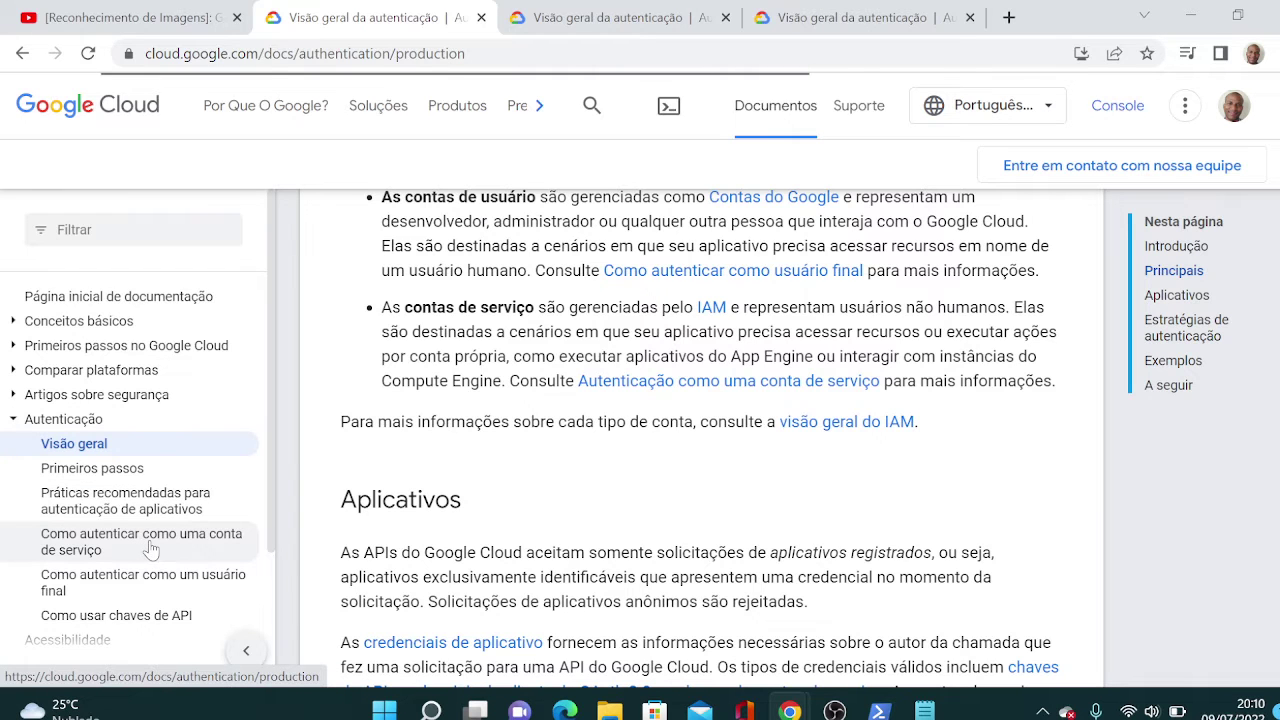
scroll(625, 520, down, 10)
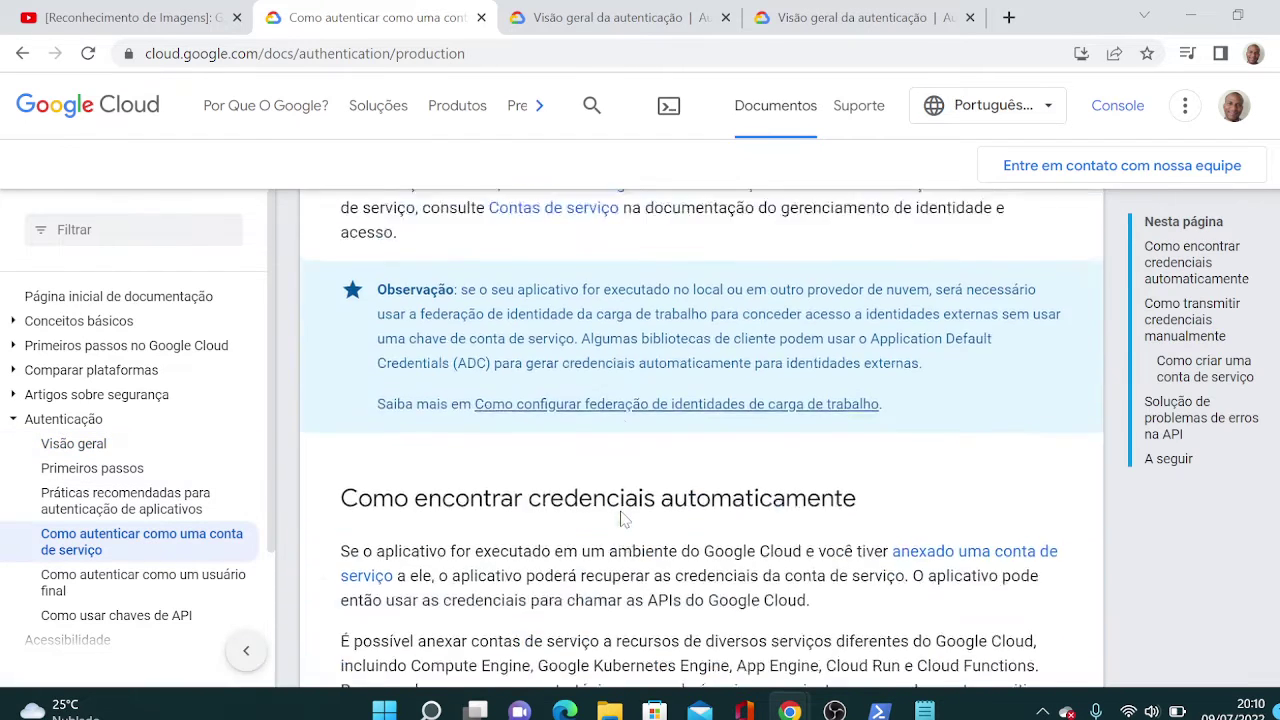
scroll(620, 520, down, 1)
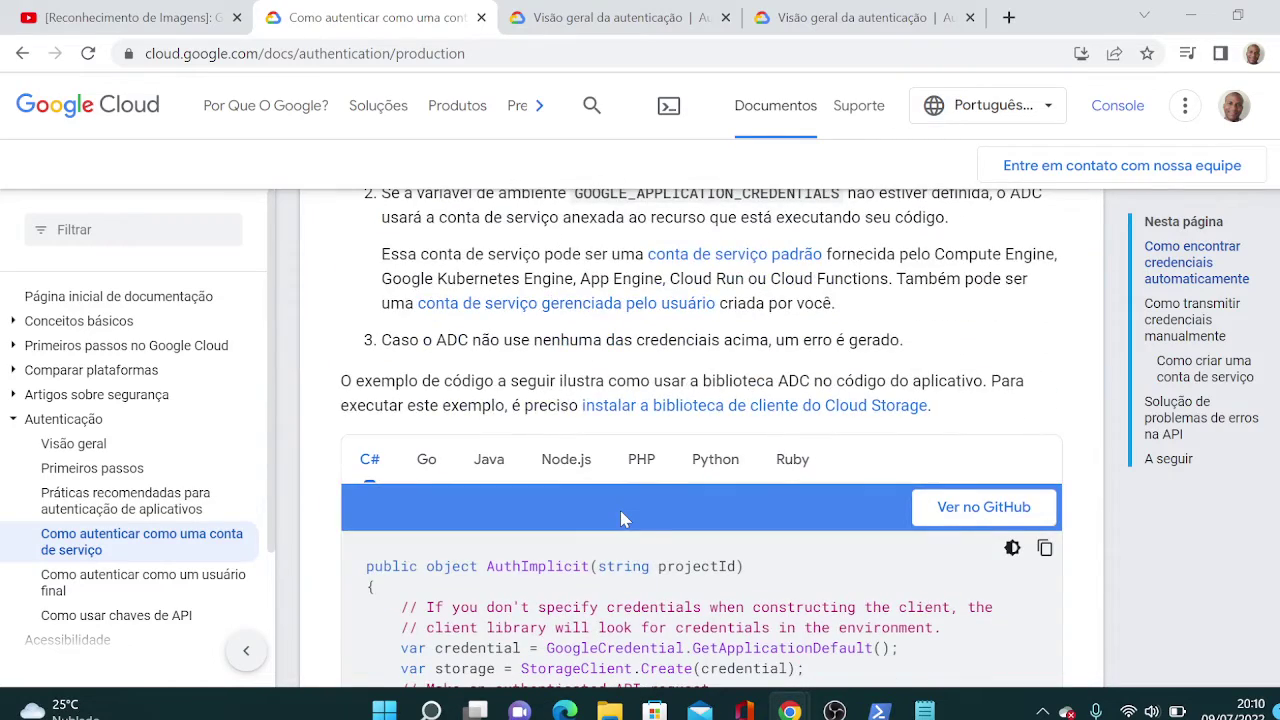
scroll(622, 519, down, 1)
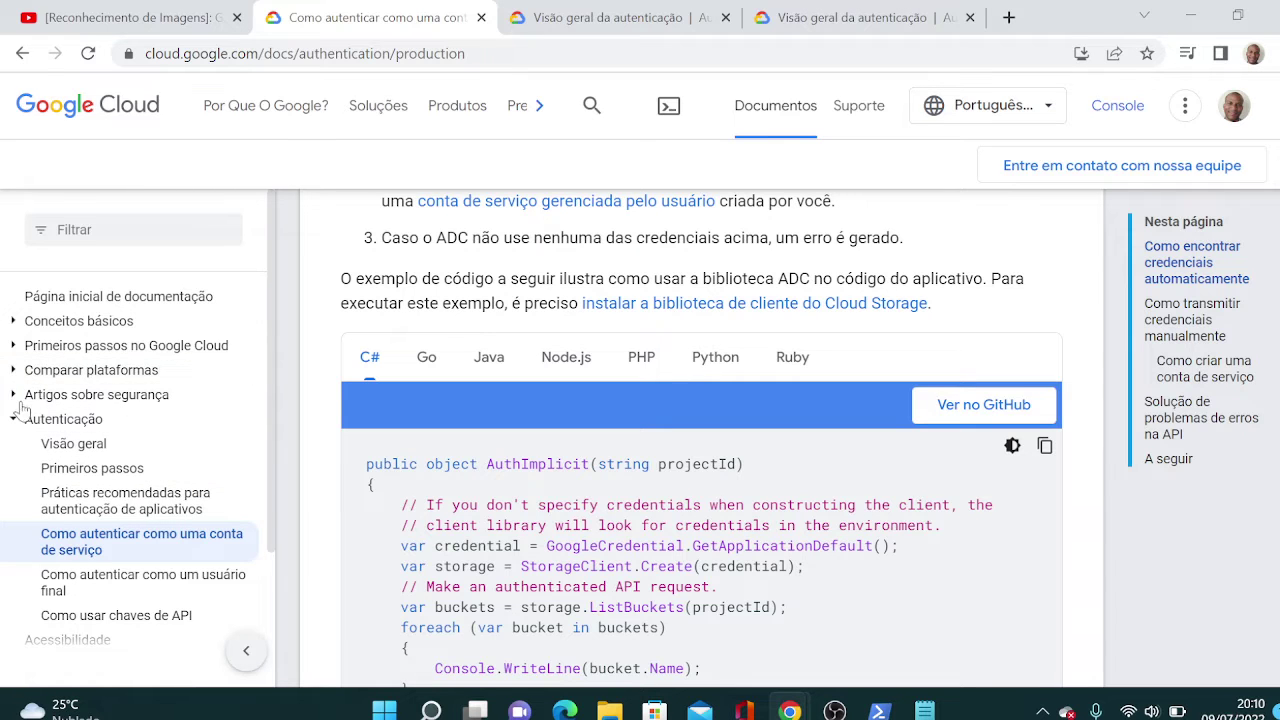
scroll(210, 440, down, 2)
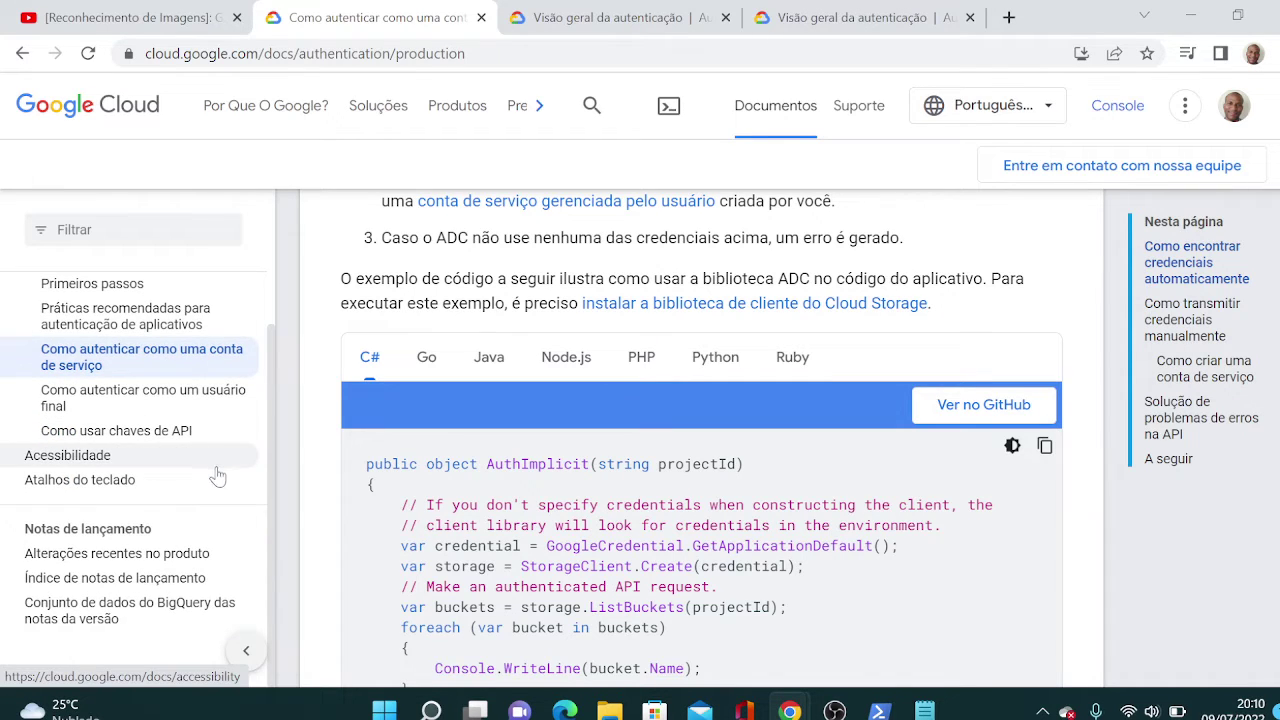
scroll(150, 460, up, 2)
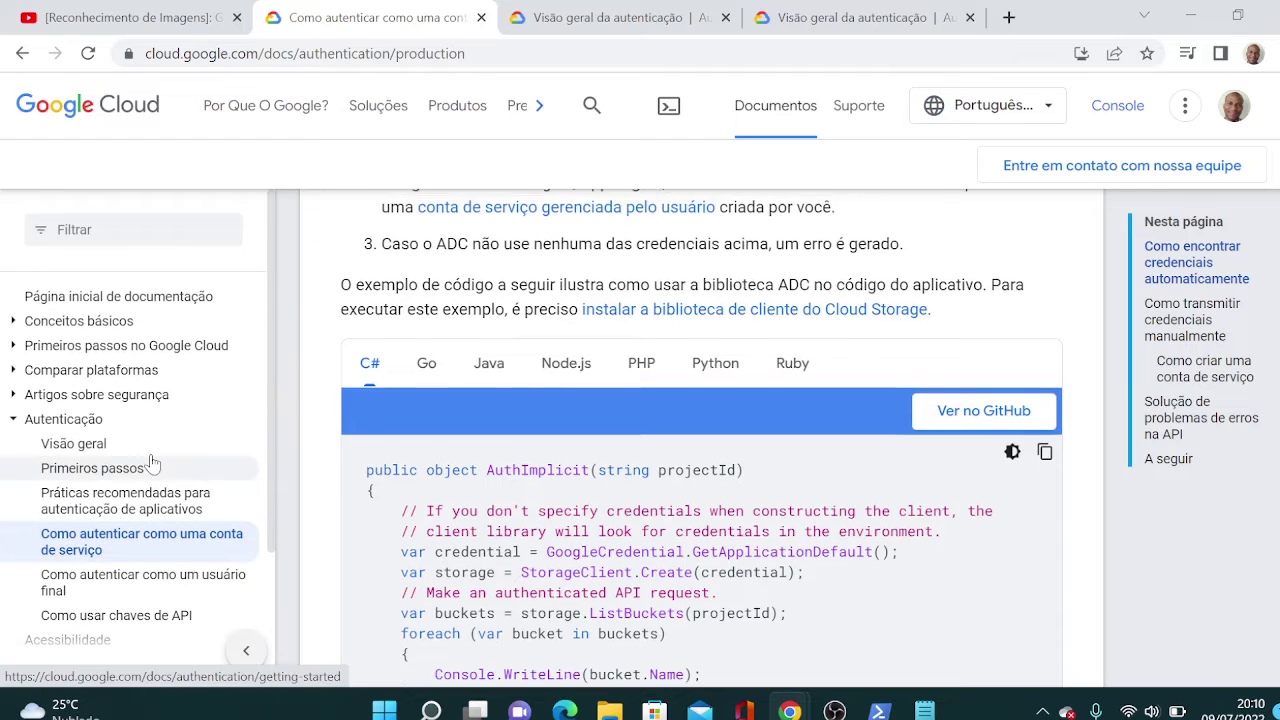
scroll(150, 457, up, 1)
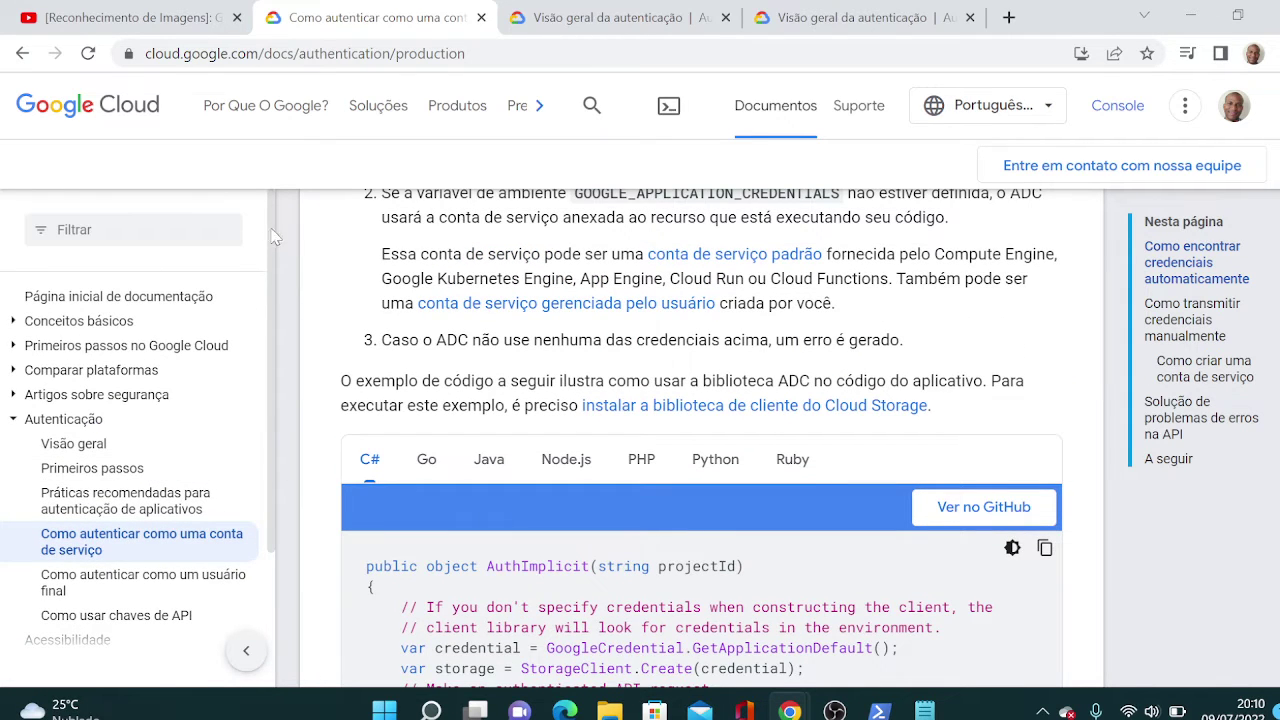
Open the Google Cloud console from the other open authentication overview page.
click(195, 17)
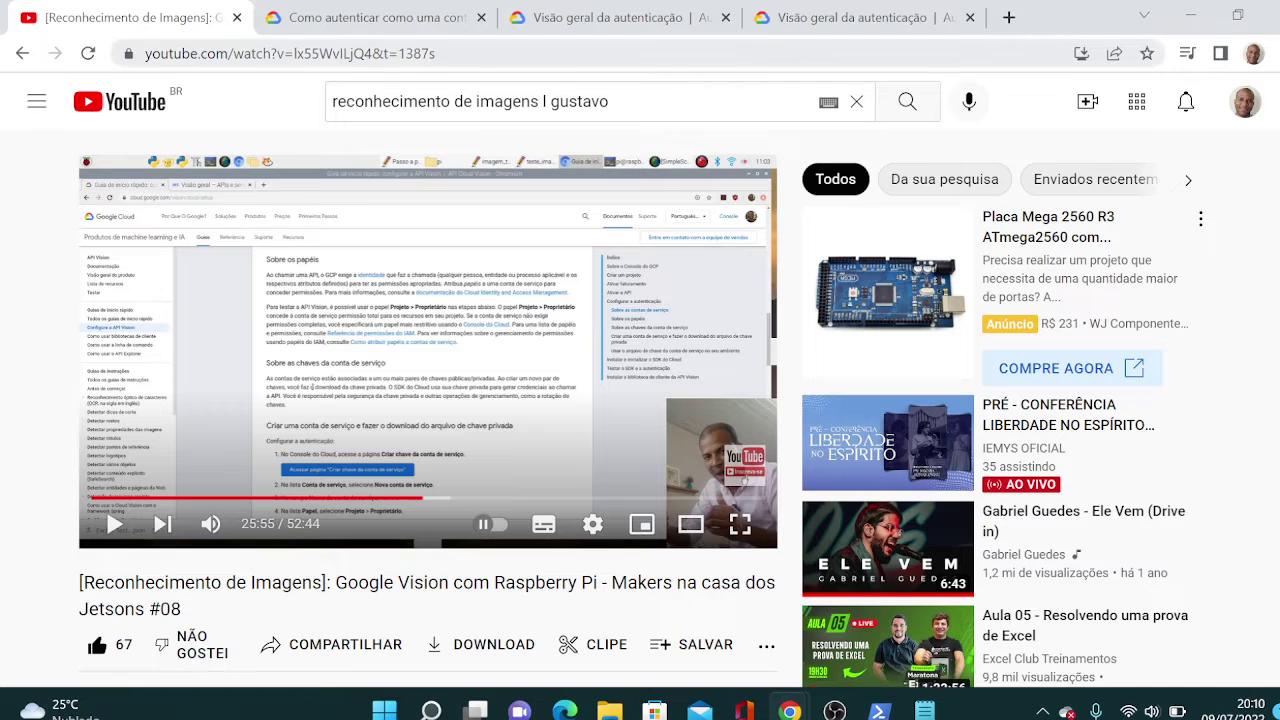
click(866, 20)
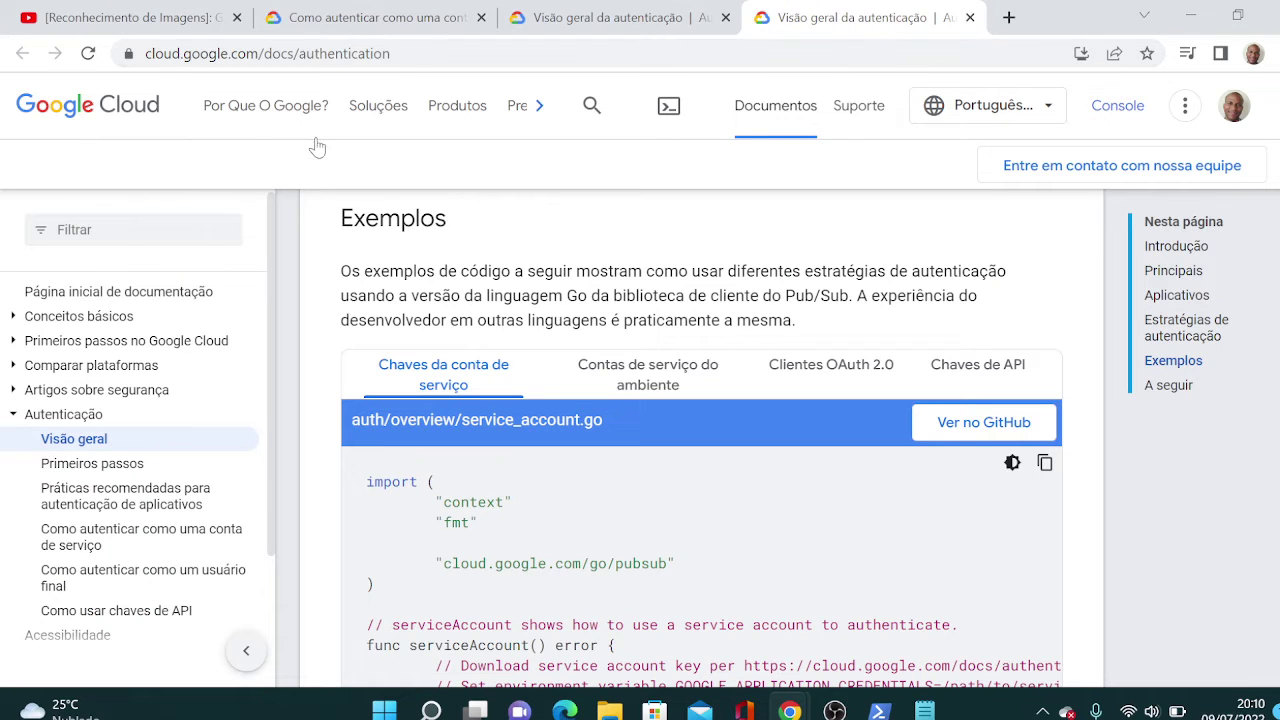
click(1119, 110)
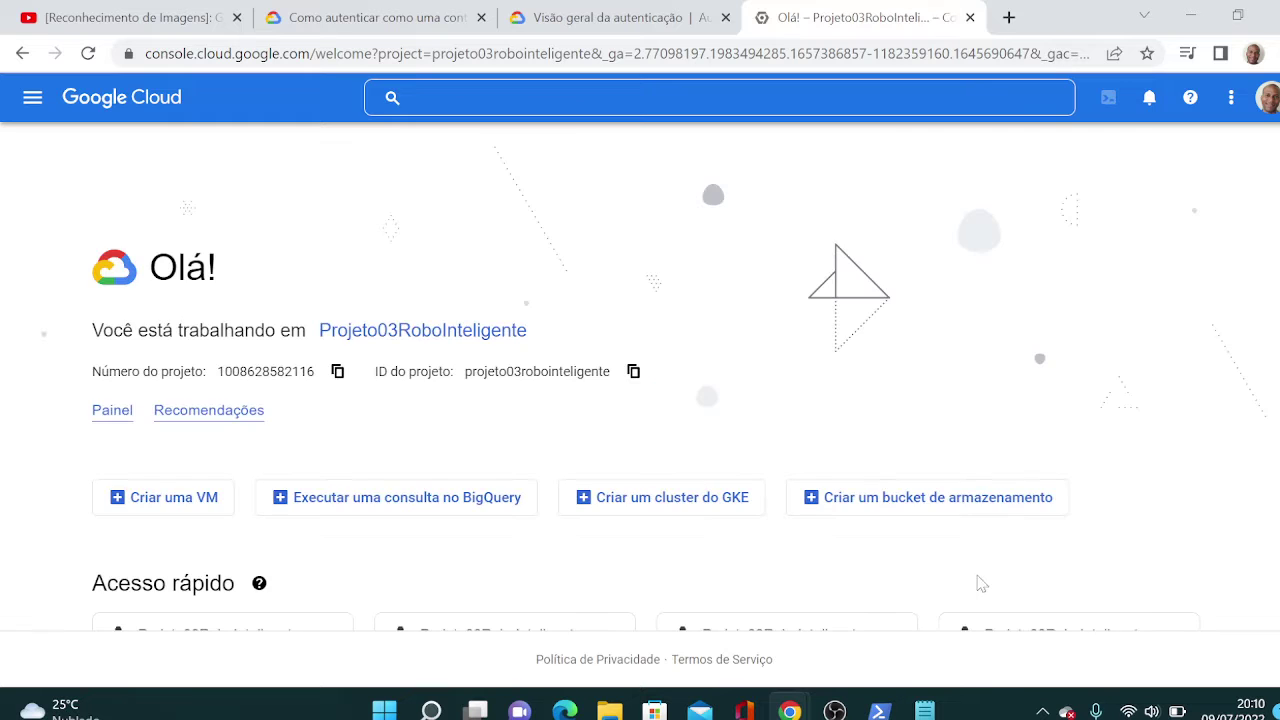
Switch to OBS, temporarily show the WEB CAM PC source and unmute Mic/Aux, and return to the browser with both turned off again.
click(835, 711)
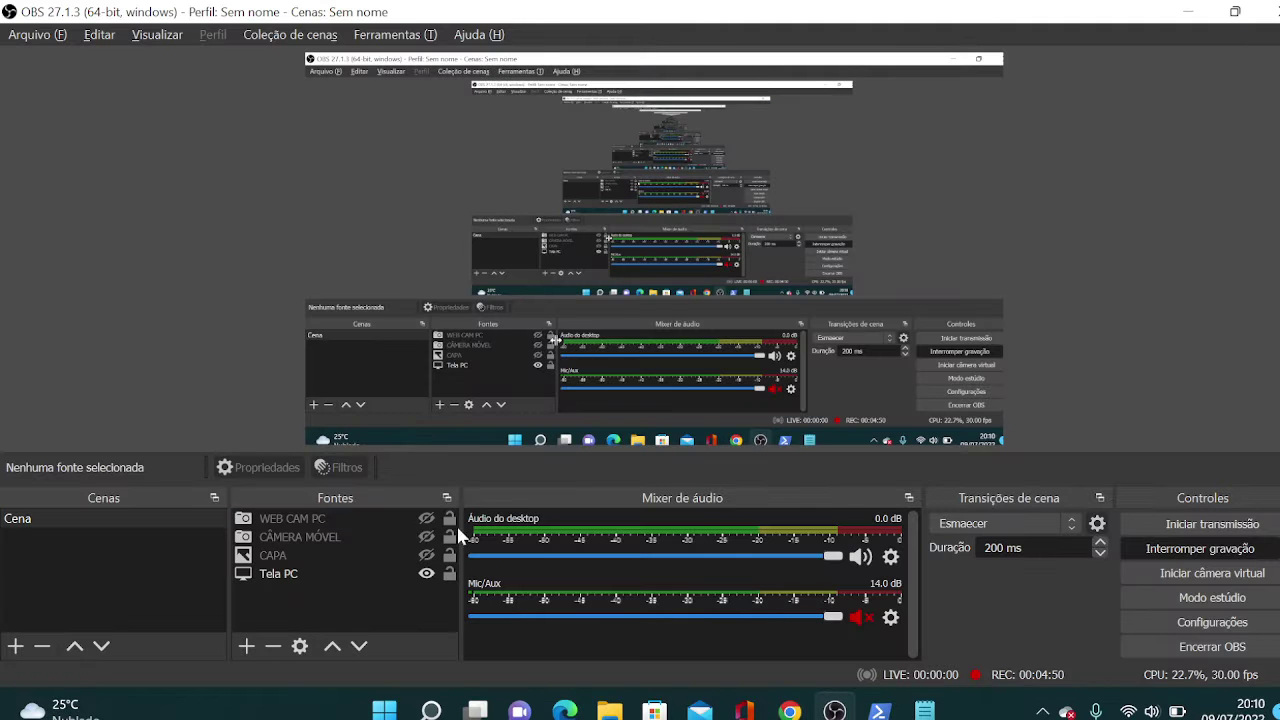
click(427, 518)
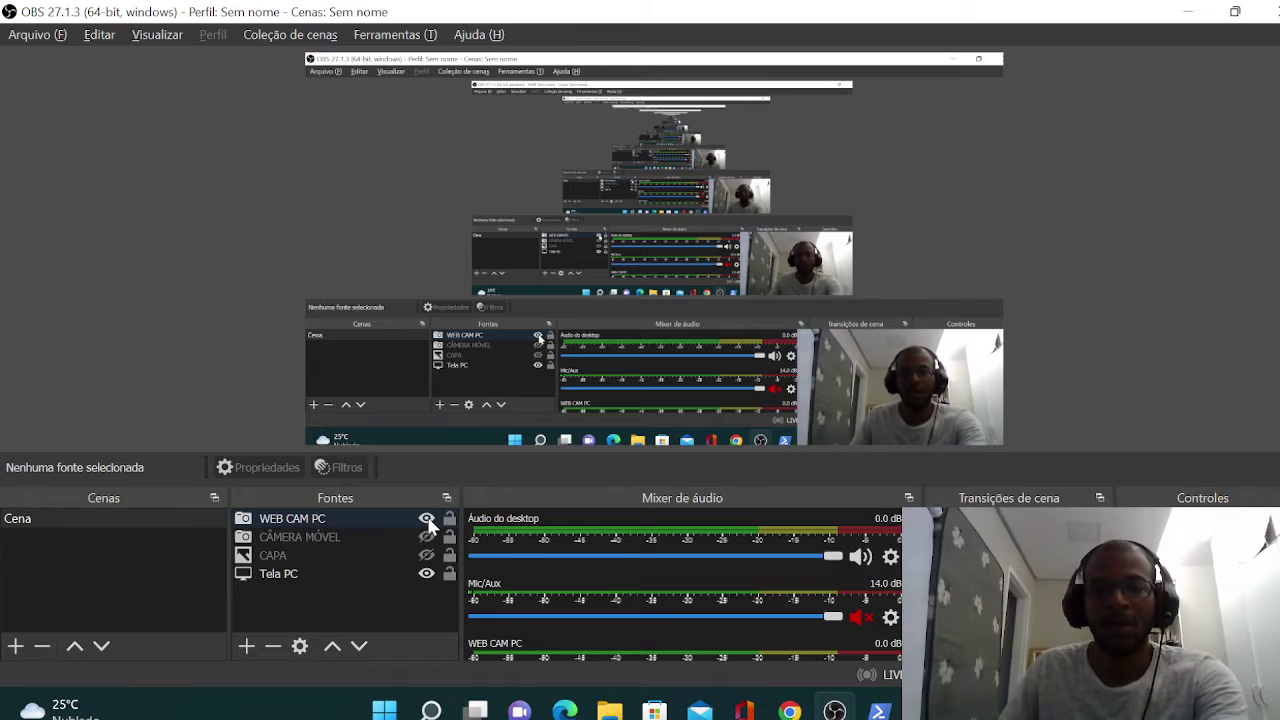
click(858, 617)
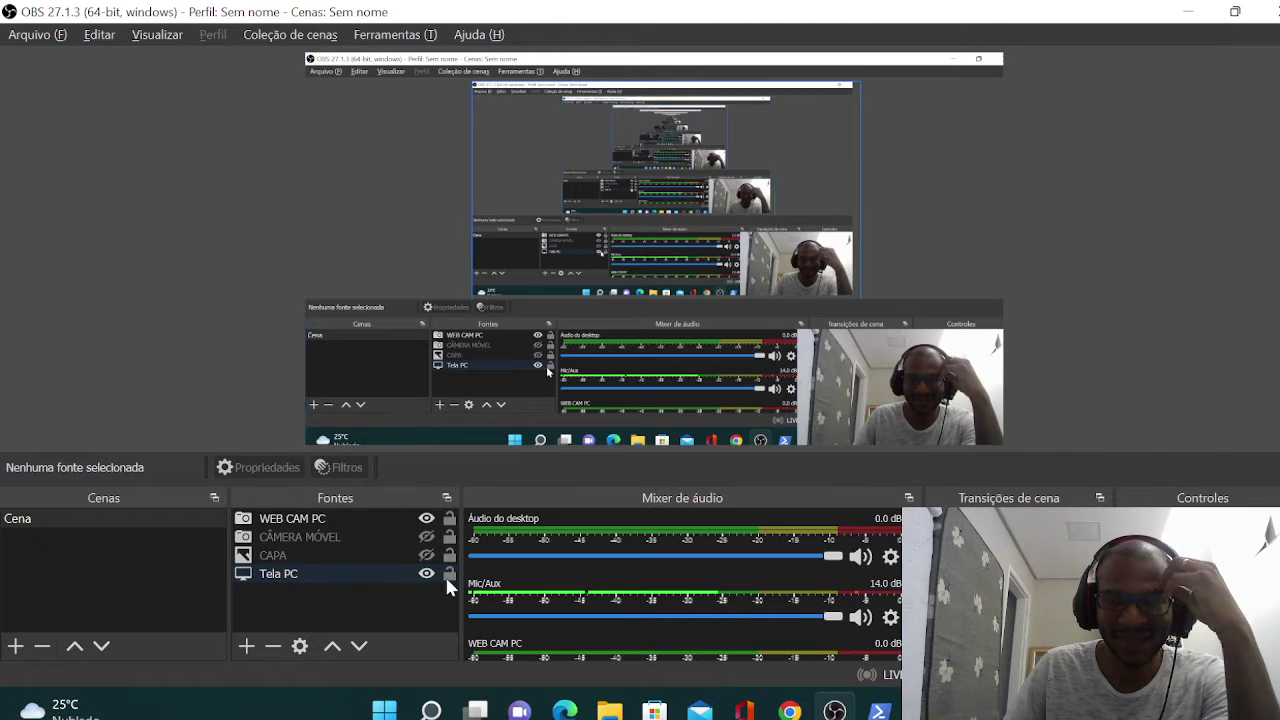
click(424, 520)
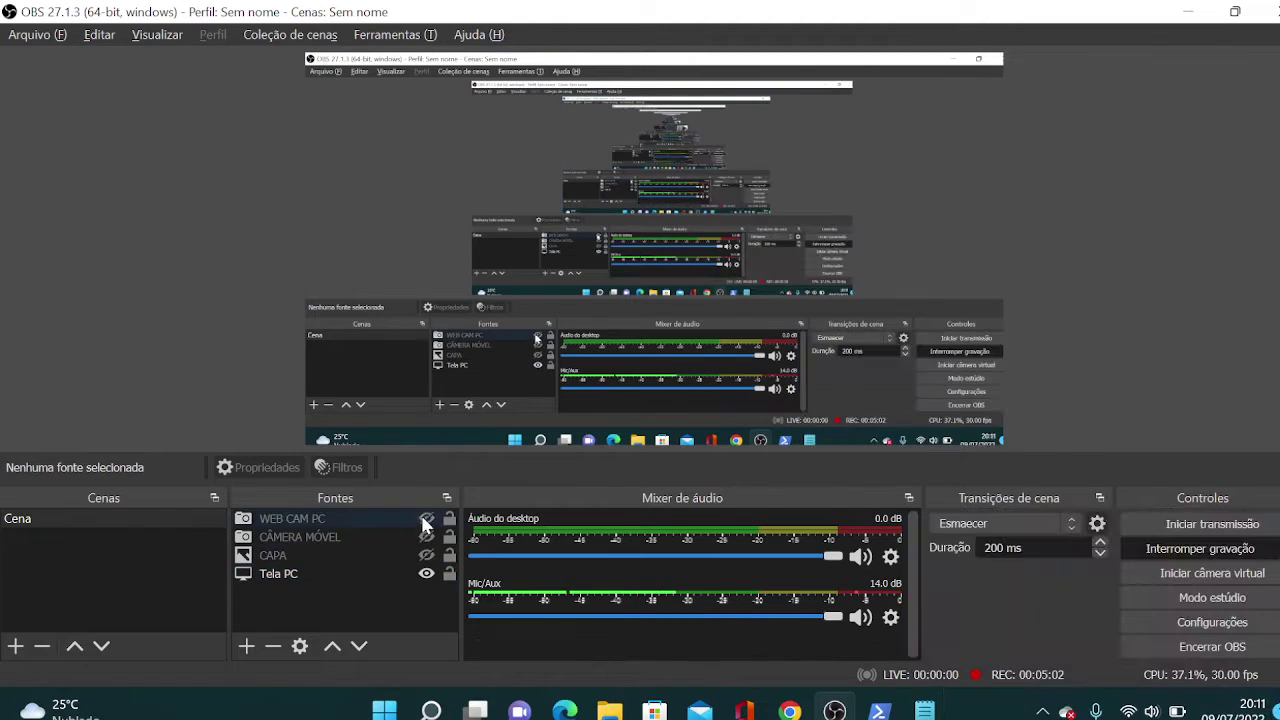
click(858, 618)
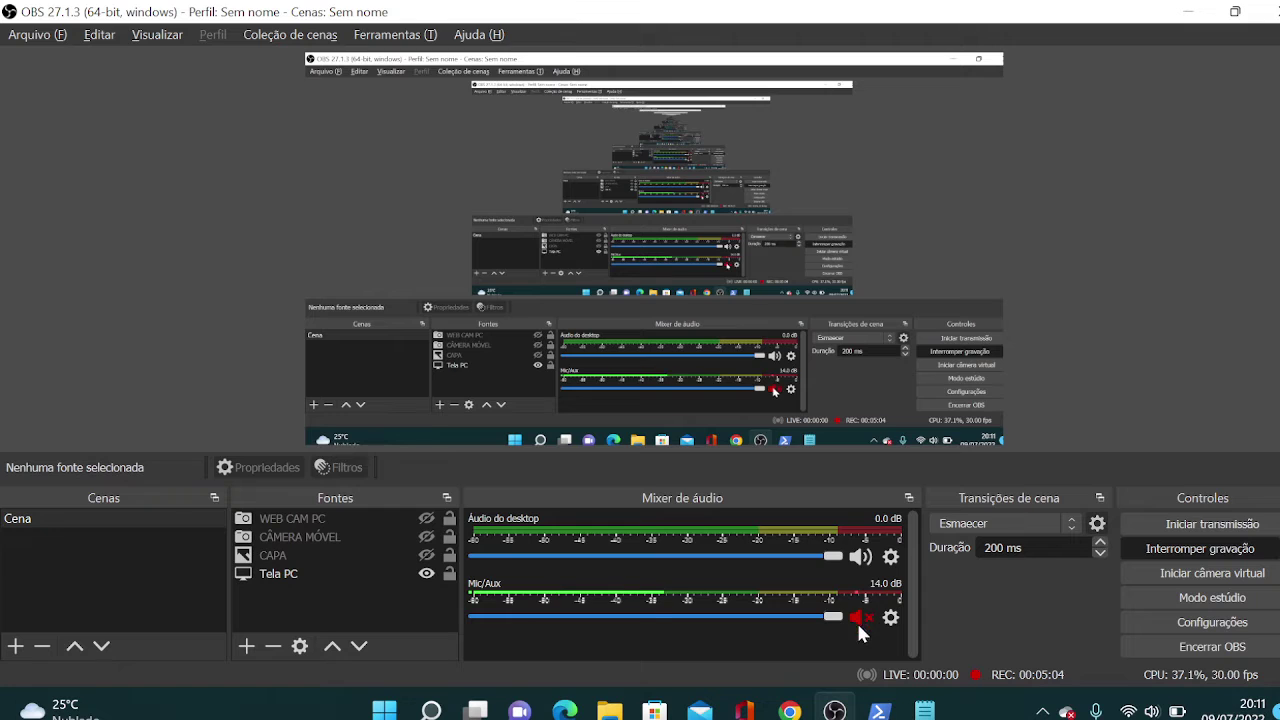
click(835, 710)
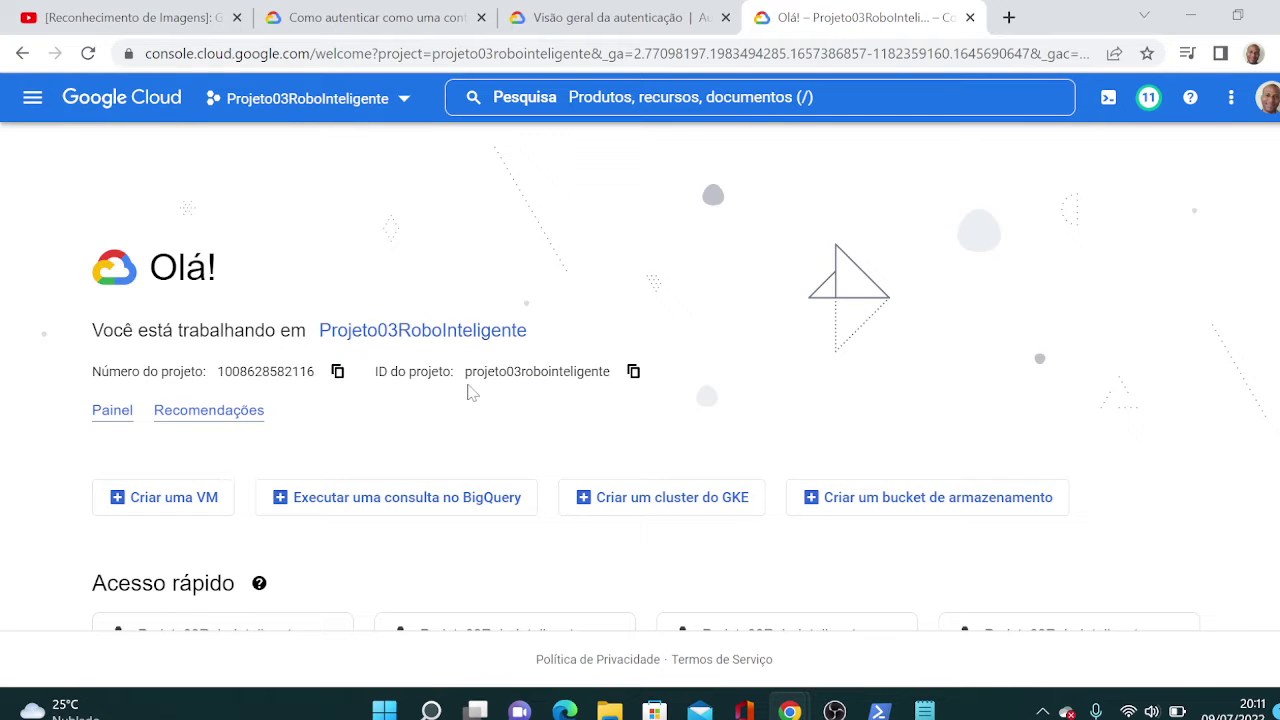
Switch the console to the RoboInteligenteTOP project and open its Credenciais page under APIs e serviços.
click(330, 104)
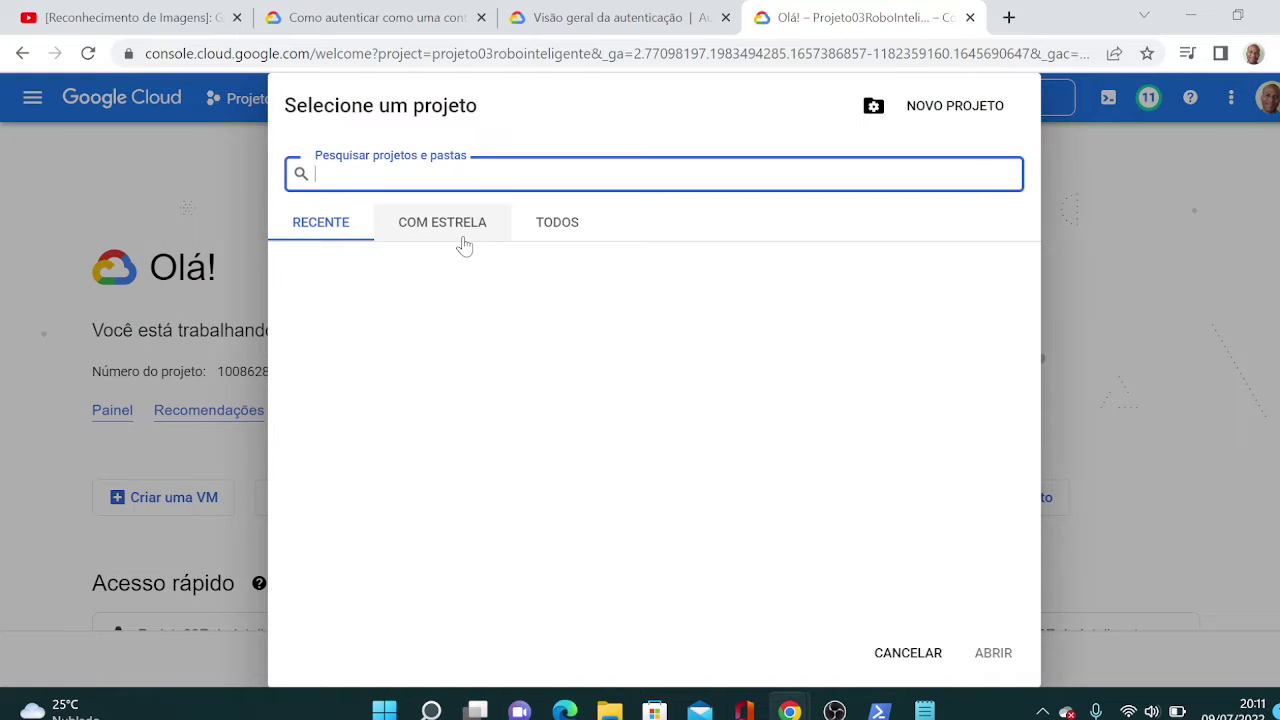
click(412, 320)
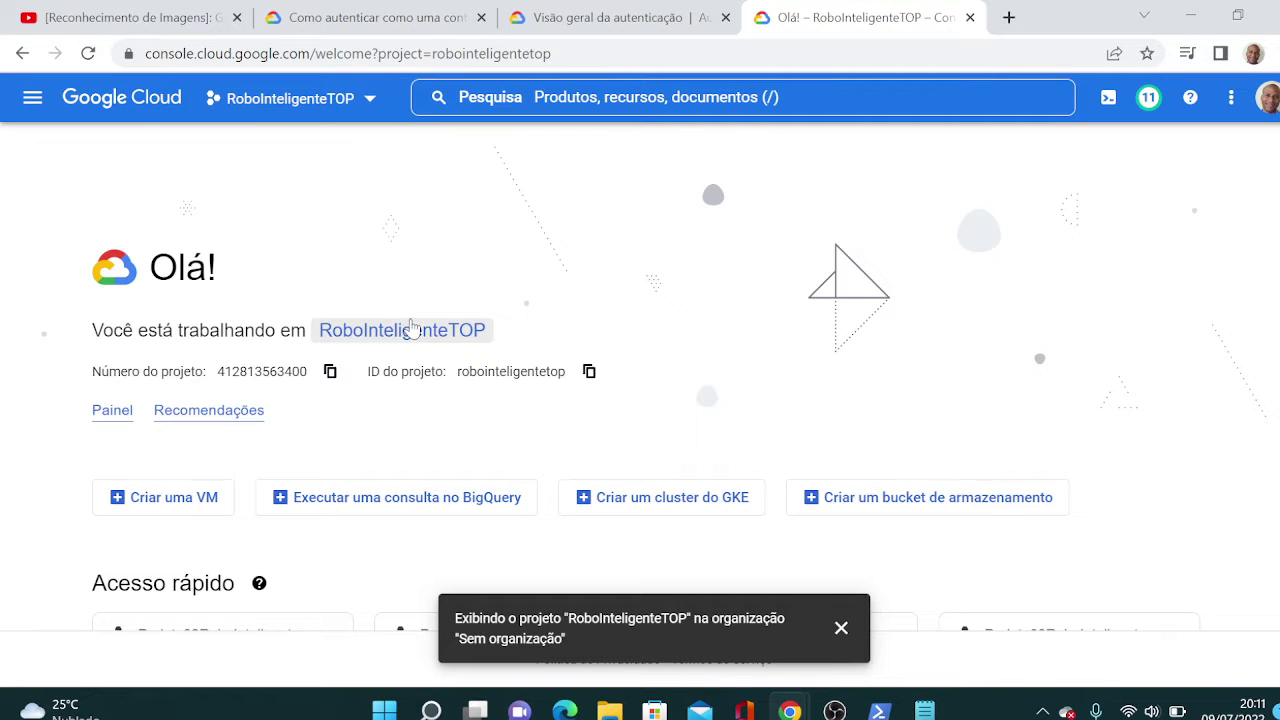
click(33, 97)
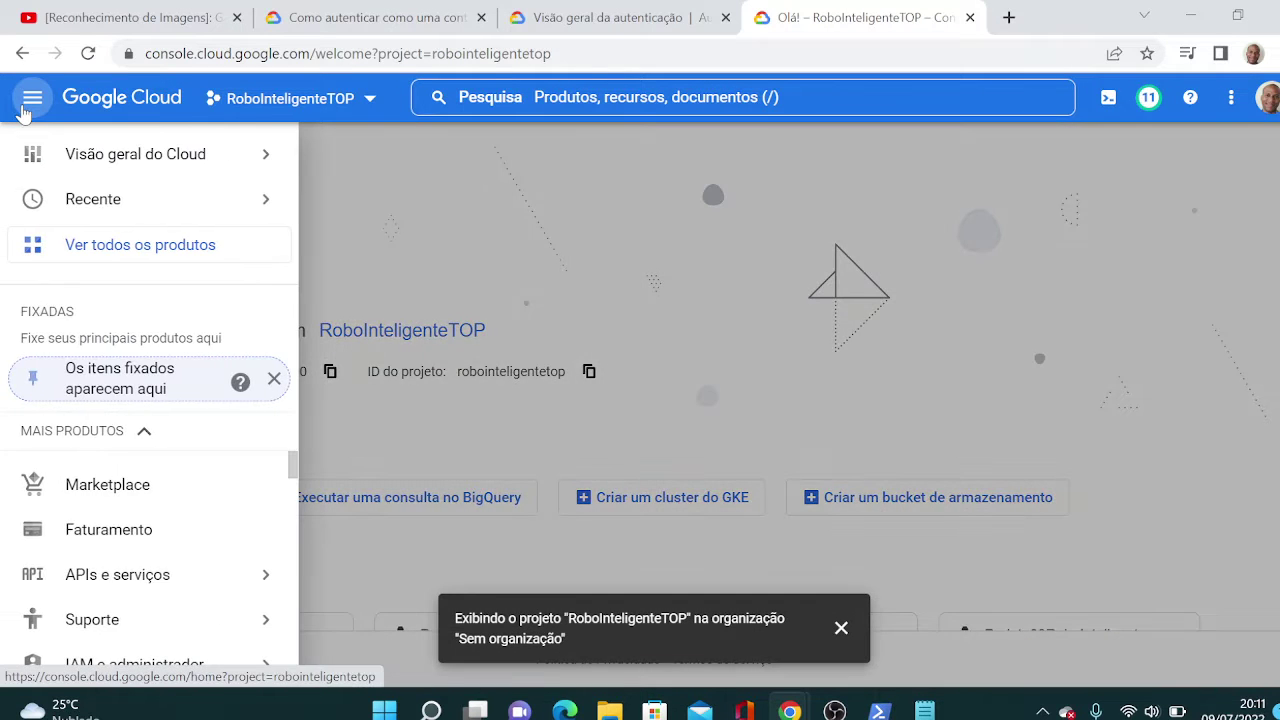
mouse_move(229, 178)
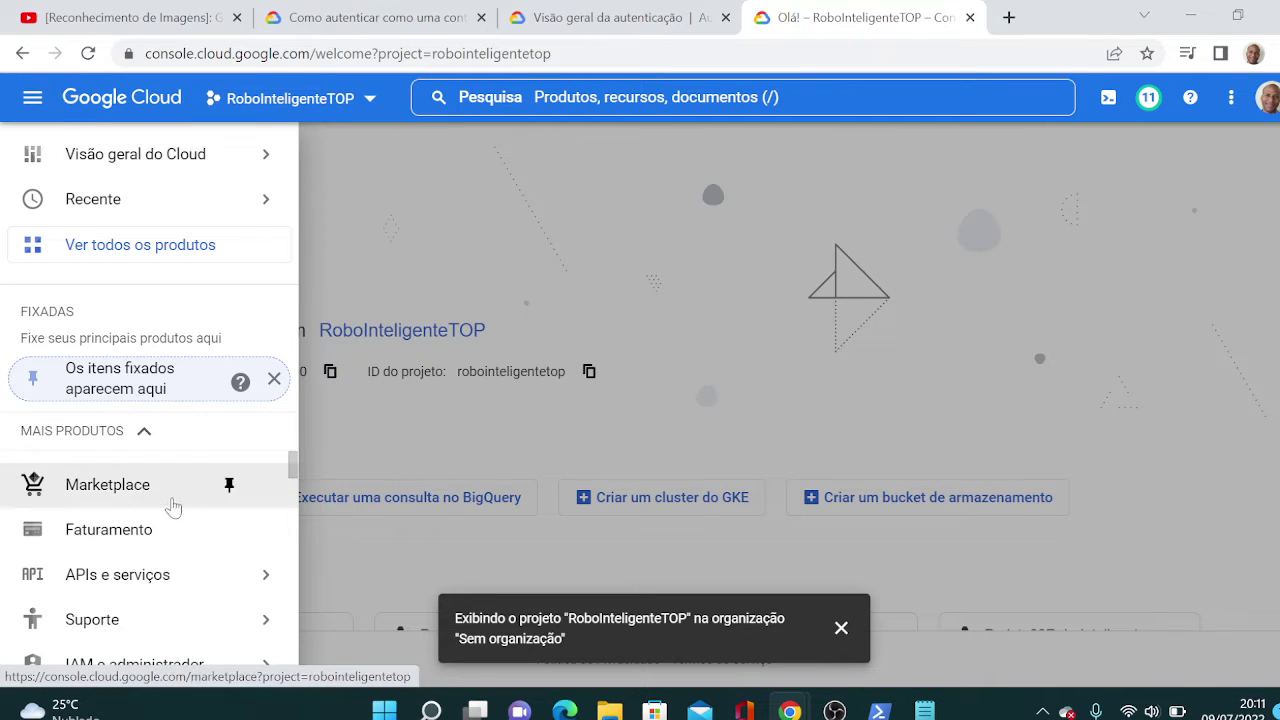
mouse_move(182, 578)
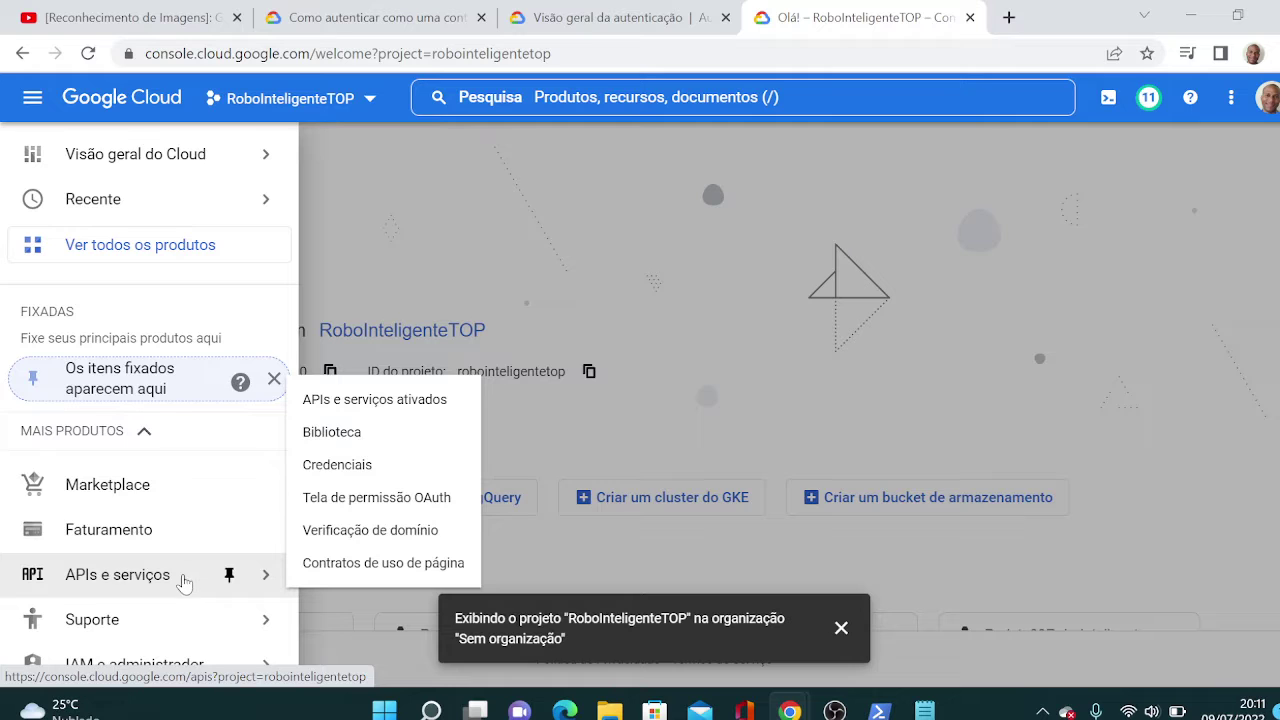
click(366, 464)
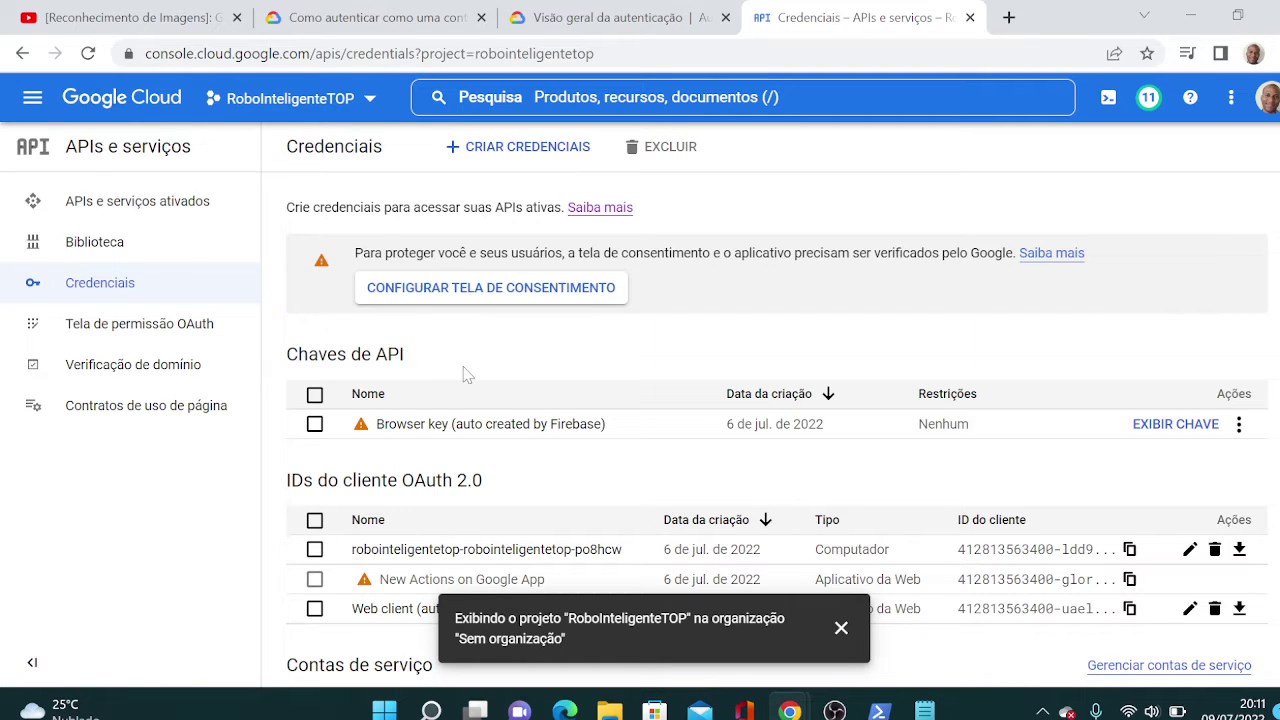
Dismiss the project notification and select the firebase-adminsdk service account in the Contas de serviço list.
scroll(600, 357, down, 1)
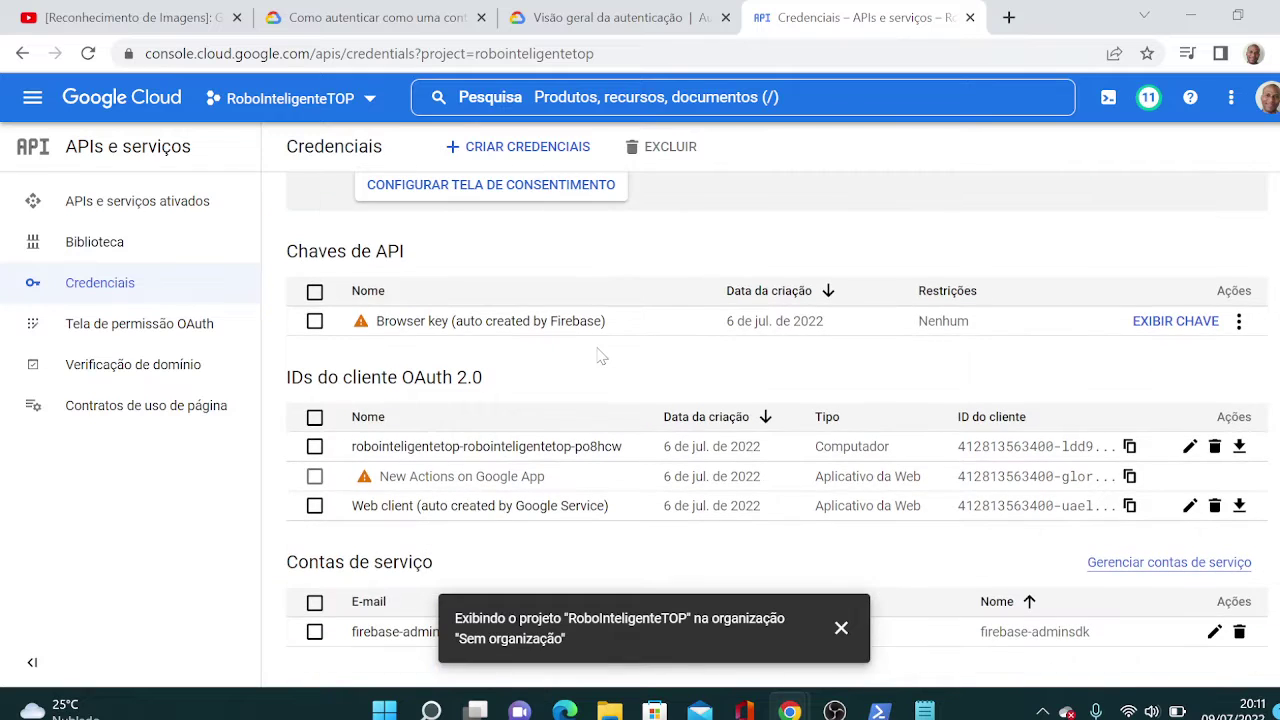
click(842, 629)
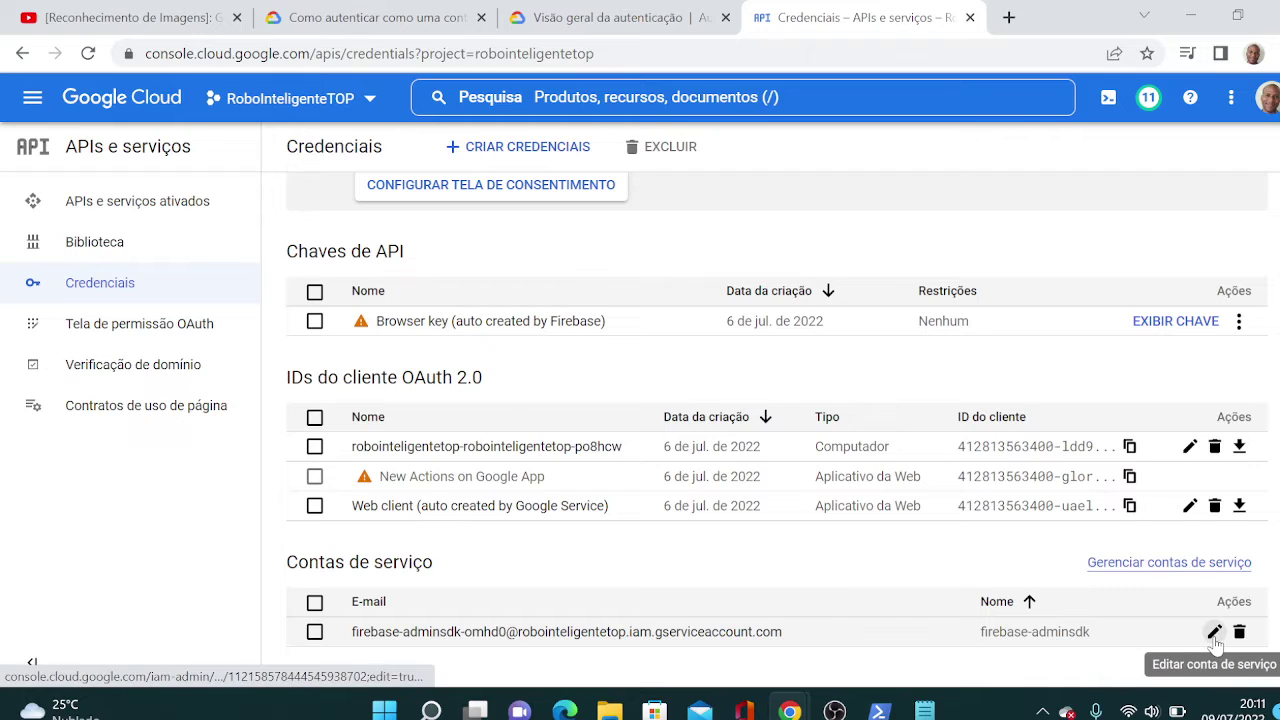
click(314, 632)
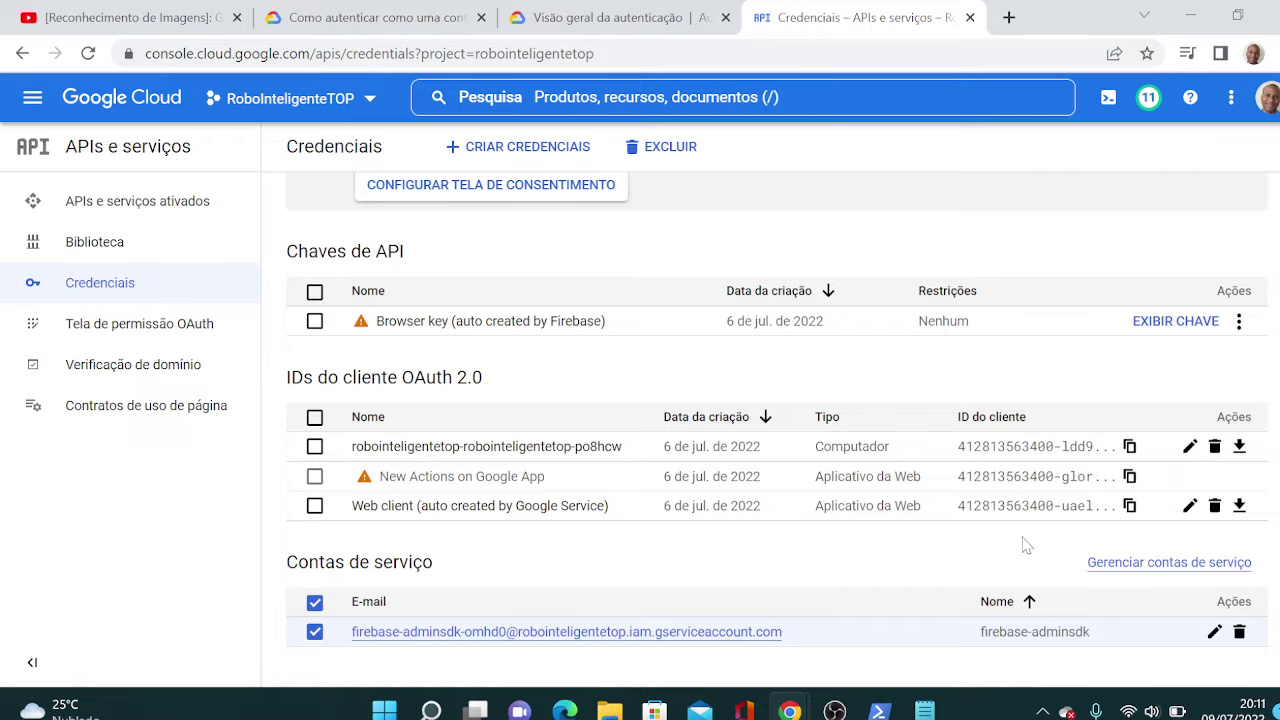
Check the actions available for the Firebase browser API key and review the project's API keys, OAuth clients and service accounts.
click(1239, 323)
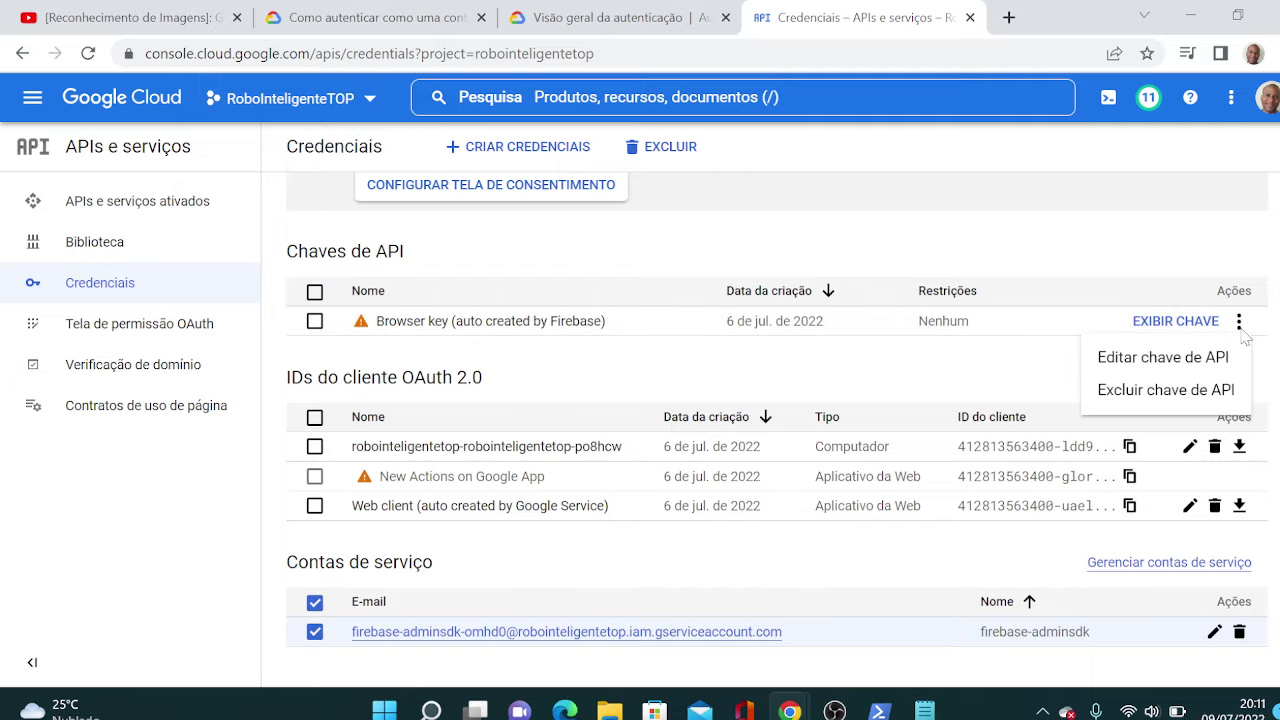
click(1243, 335)
scroll(1230, 338, up, 1)
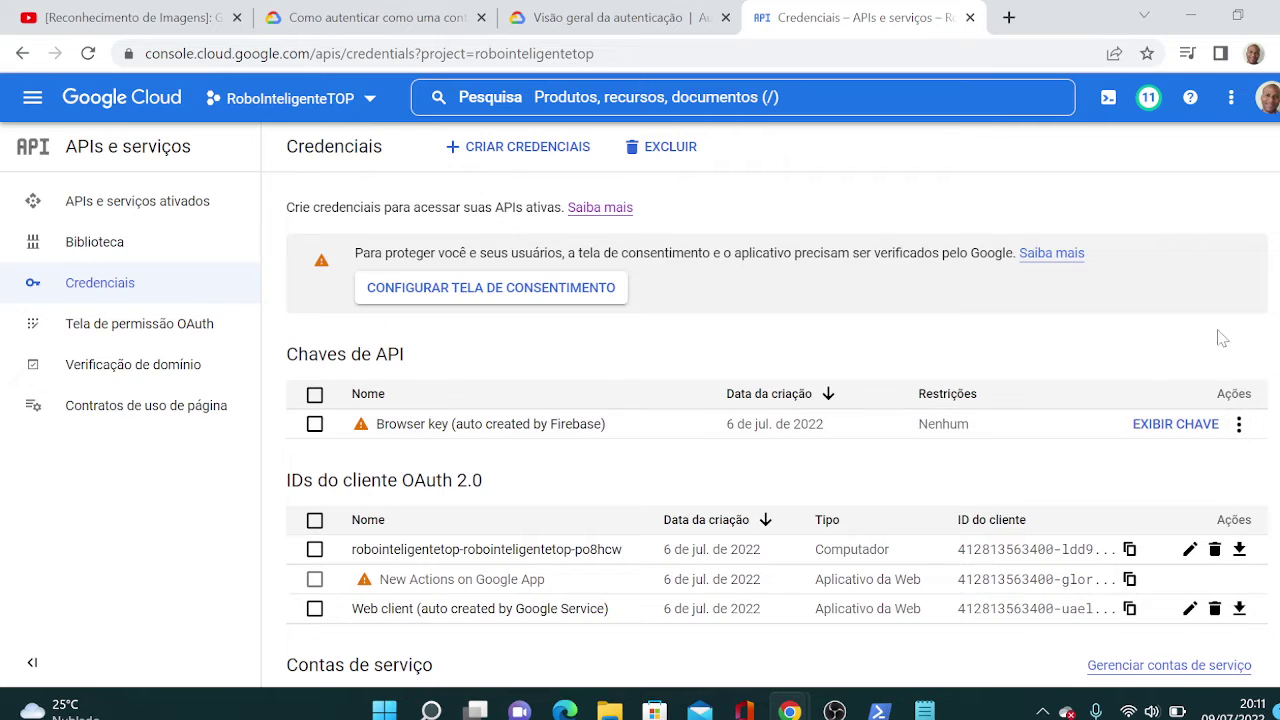
scroll(631, 350, down, 1)
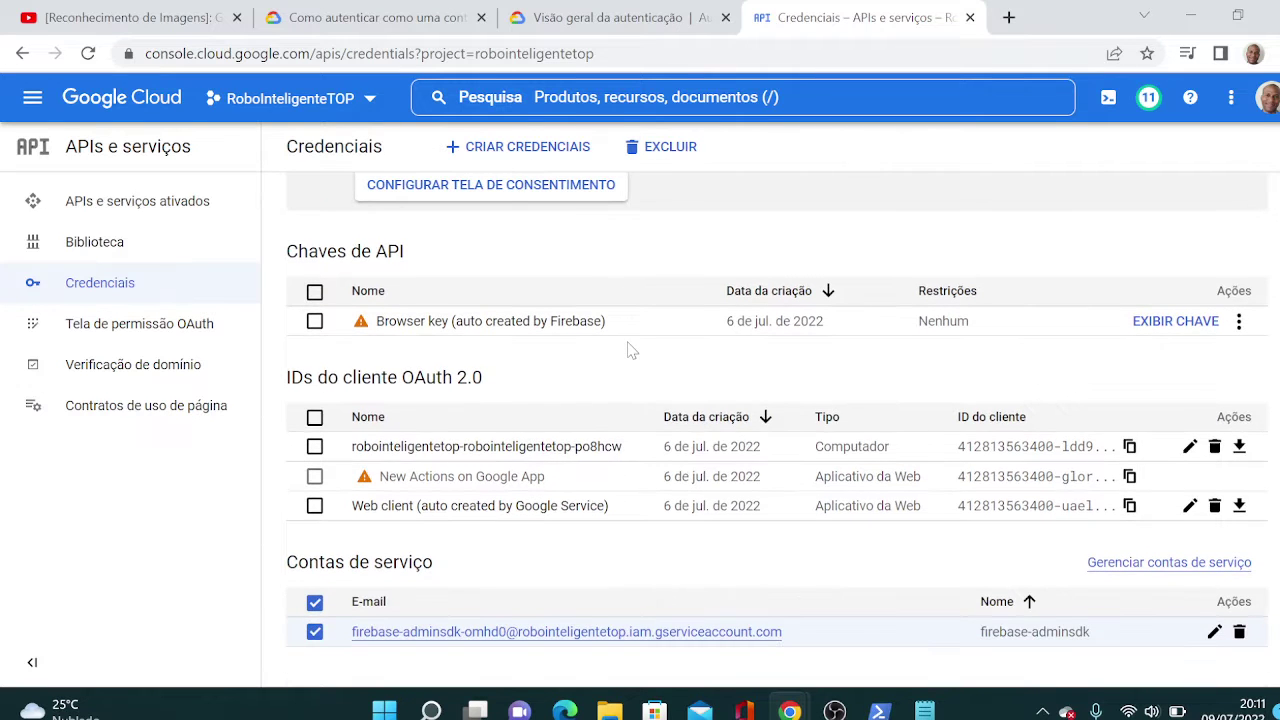
scroll(631, 350, up, 1)
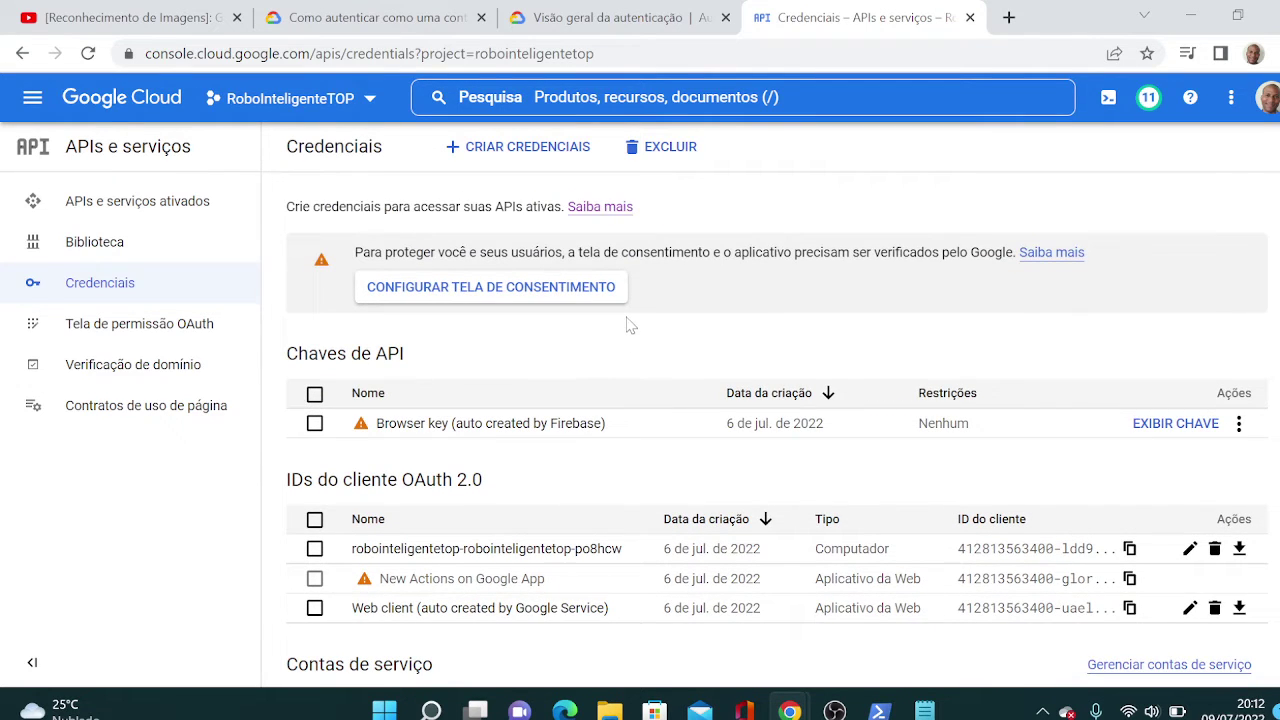
Open the OAuth consent screen, switch the console to Projeto03RoboInteligente and review that project's consent settings.
click(578, 288)
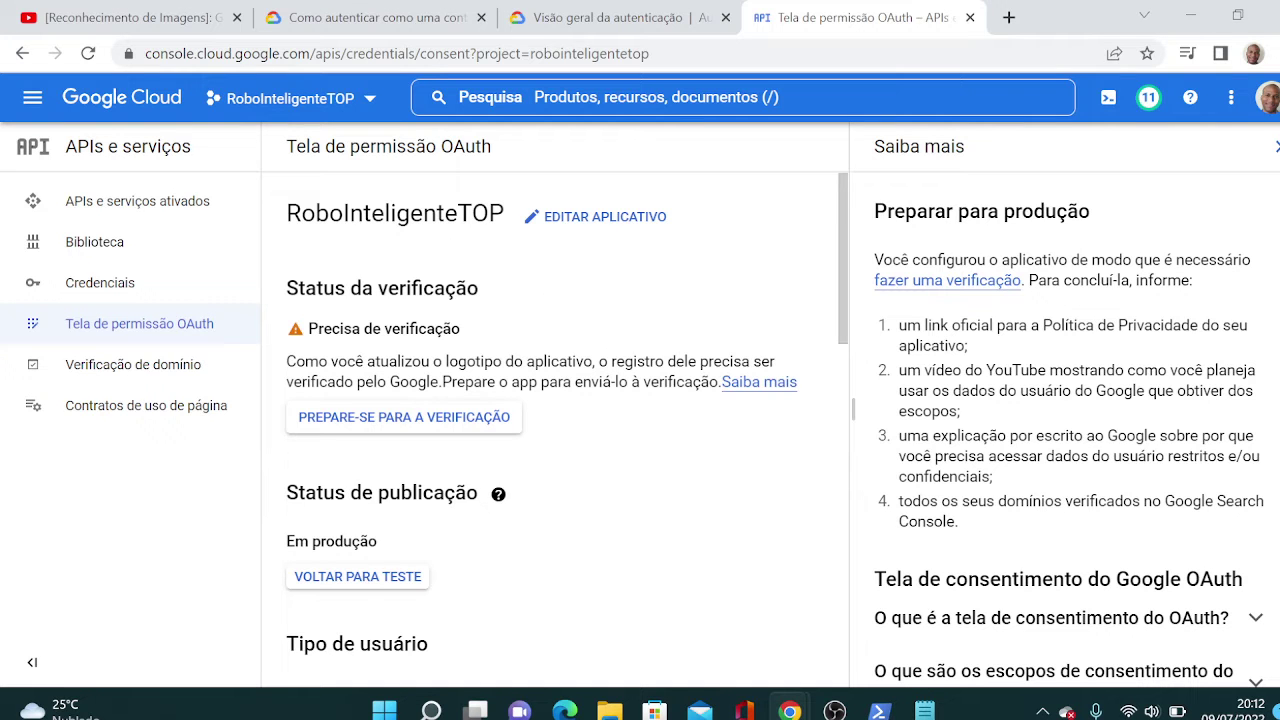
click(365, 99)
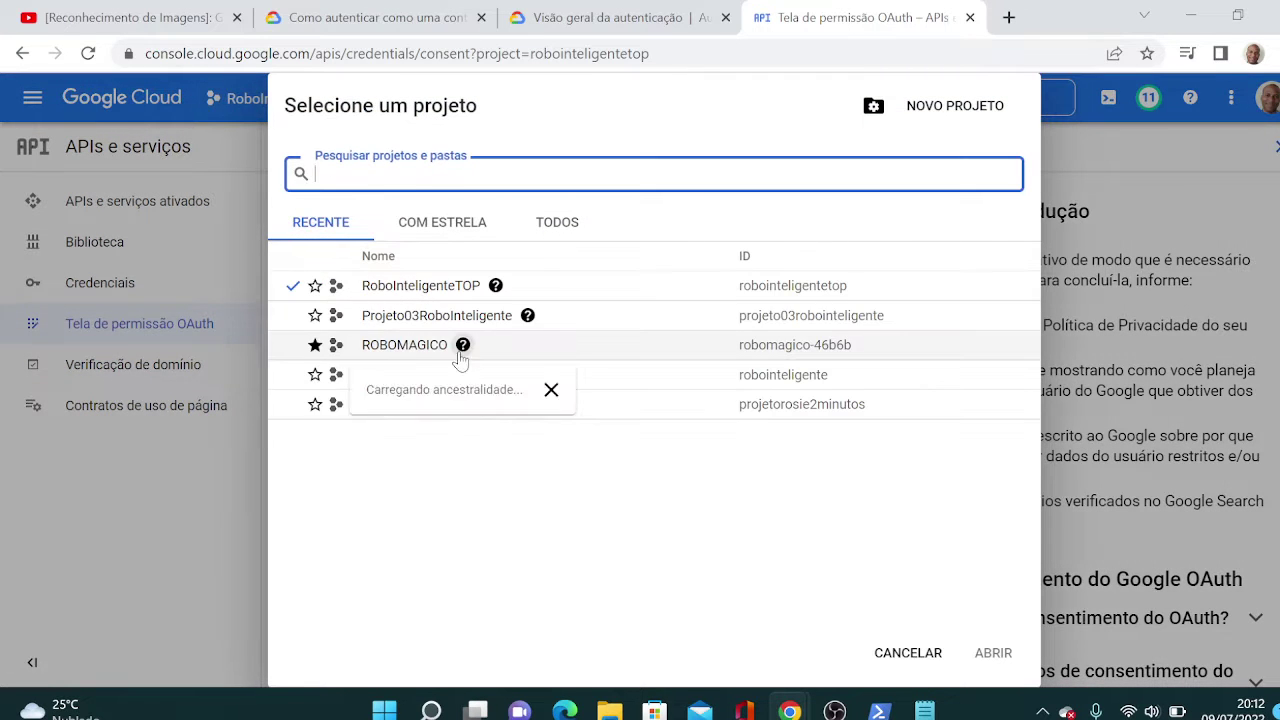
click(423, 318)
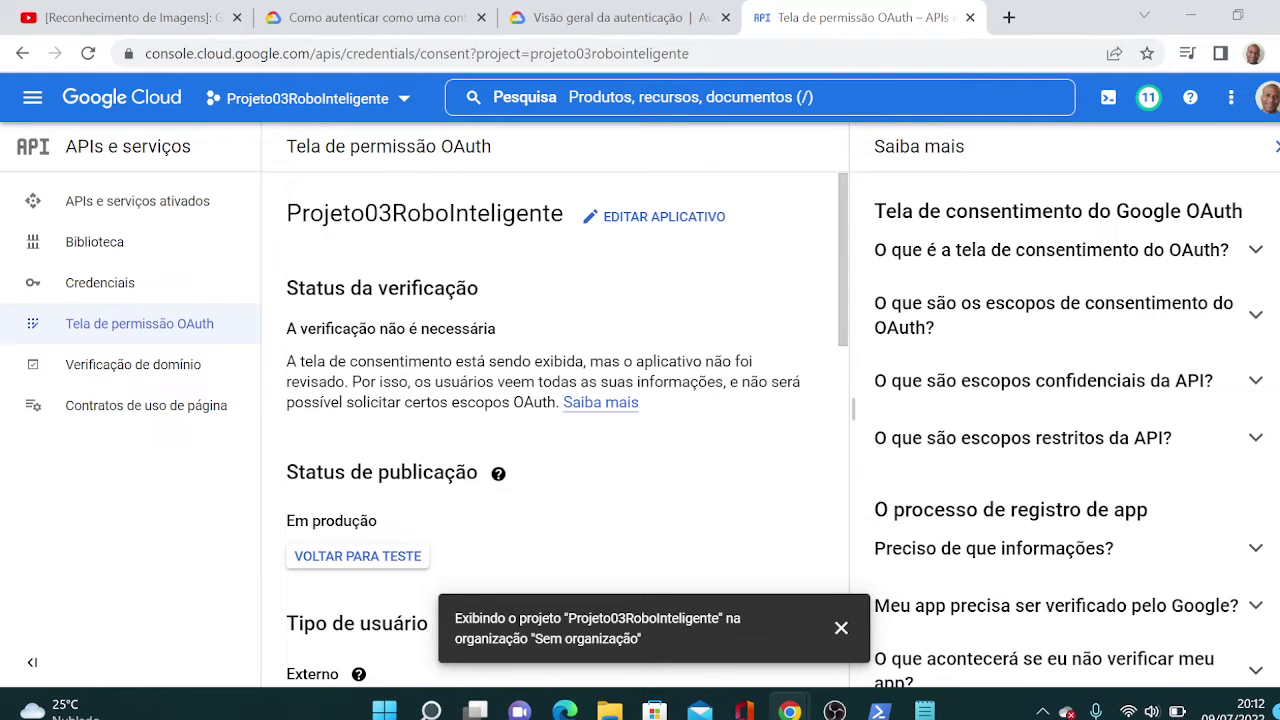
scroll(555, 430, down, 8)
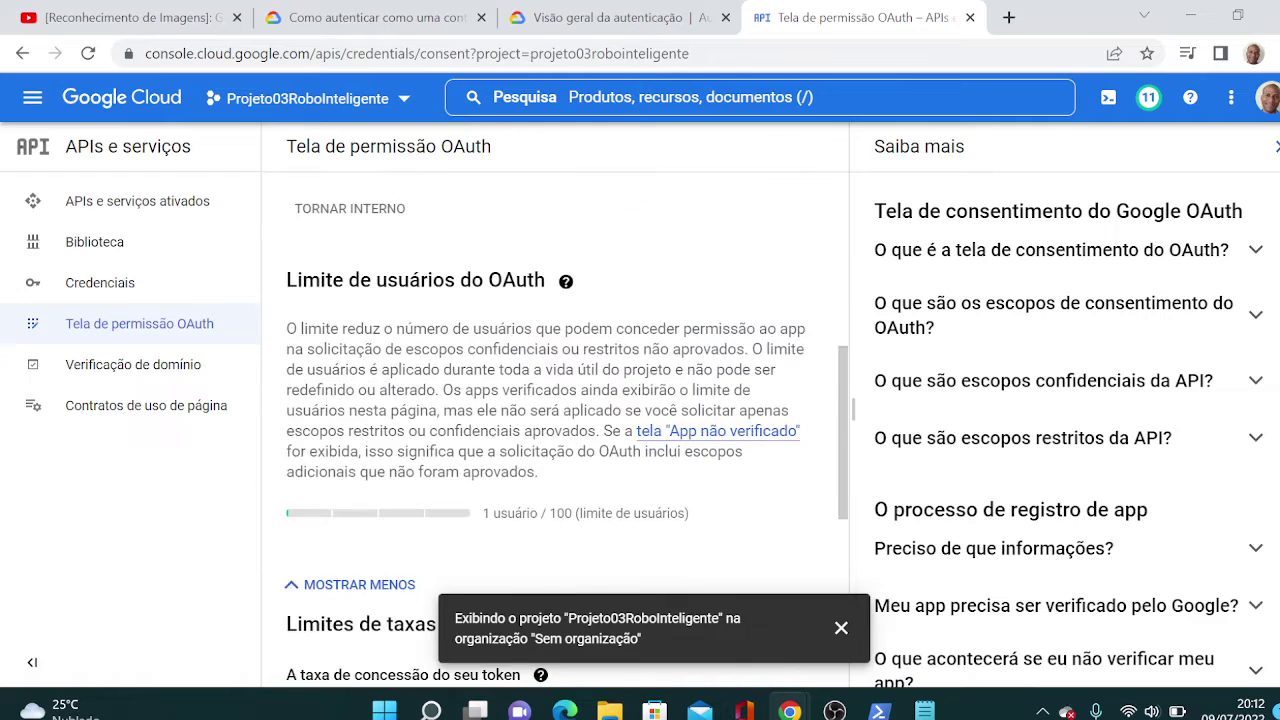
scroll(555, 430, down, 2)
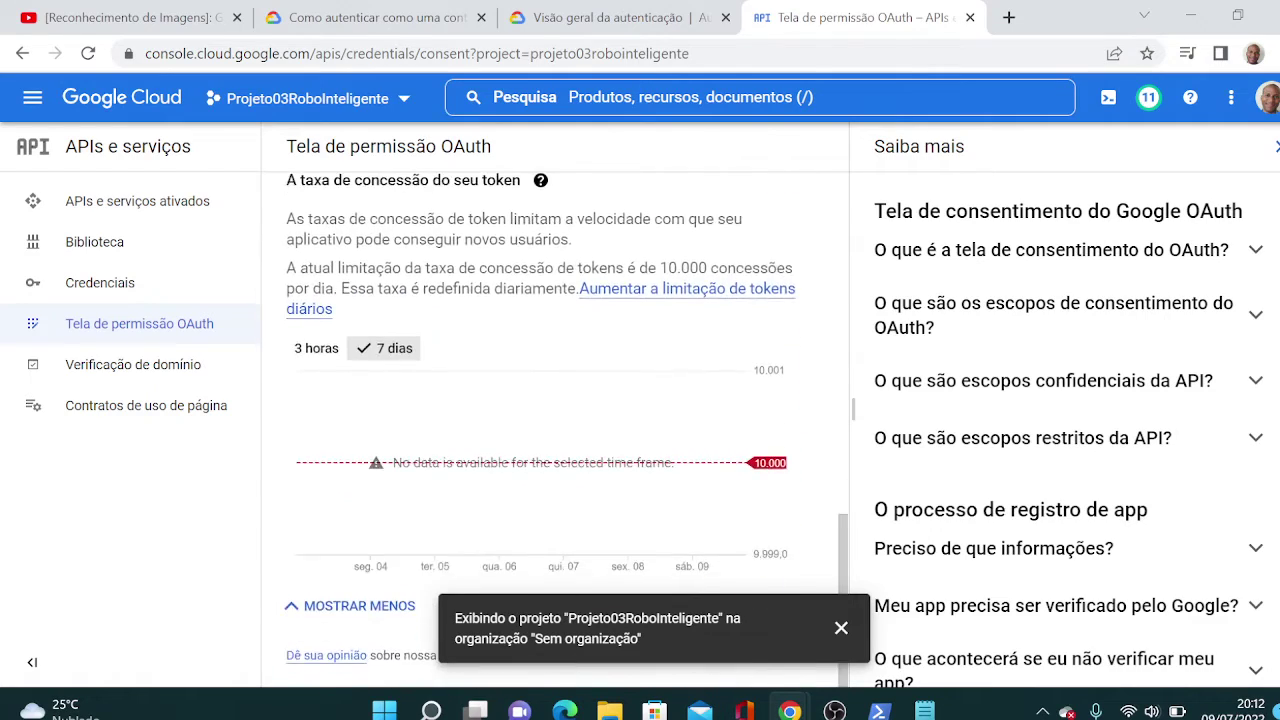
scroll(555, 430, up, 6)
scroll(555, 430, up, 4)
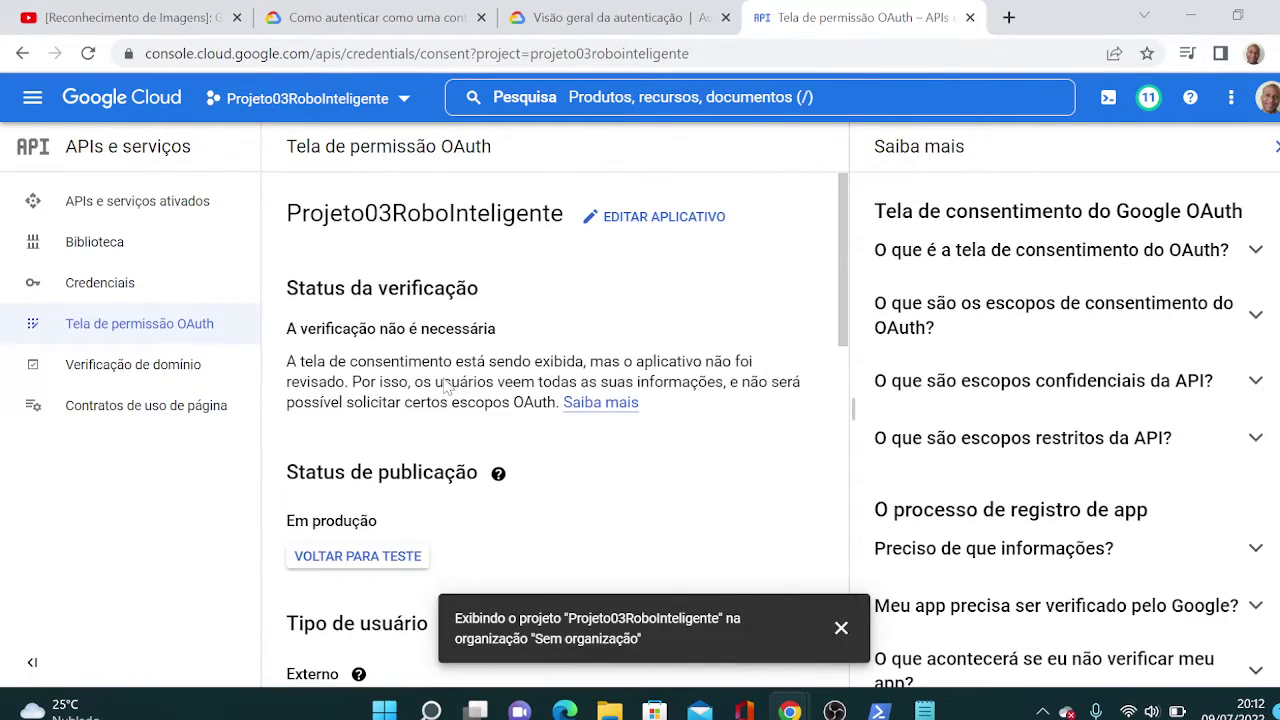
Open the project's Credenciais page, dismiss the project notification and check the actions available for the App Engine default service account.
click(88, 286)
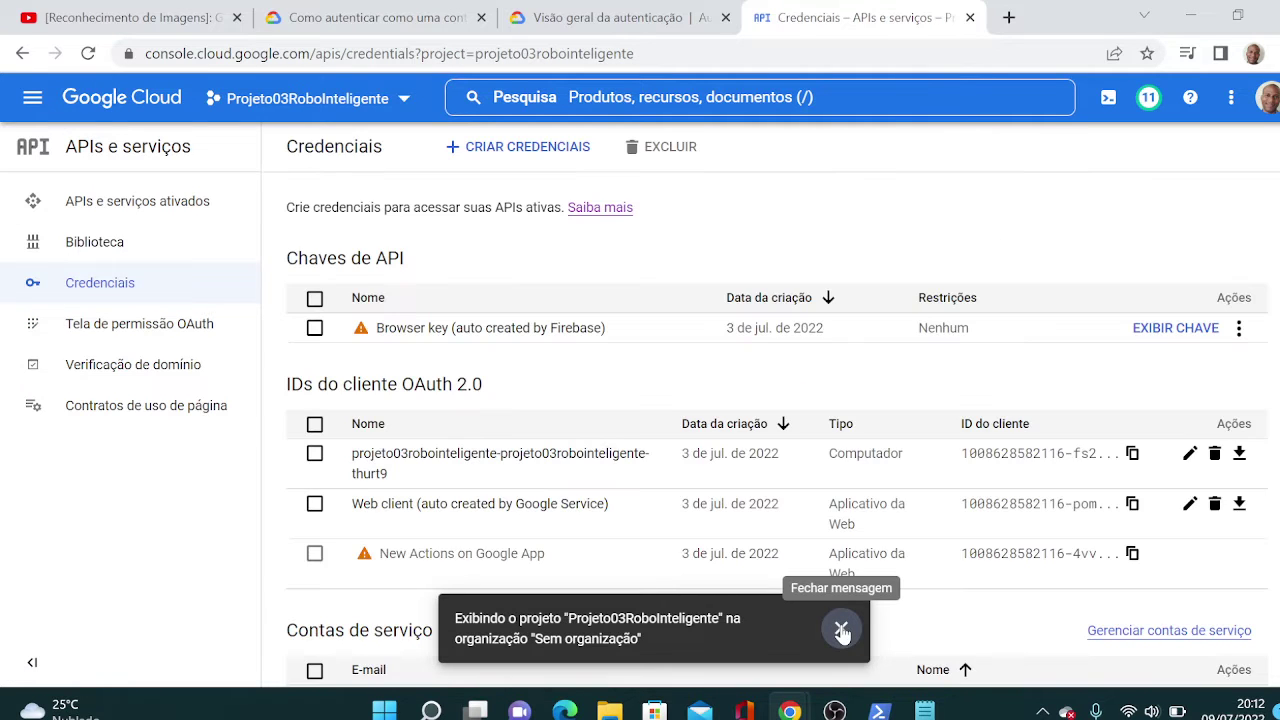
scroll(818, 458, down, 1)
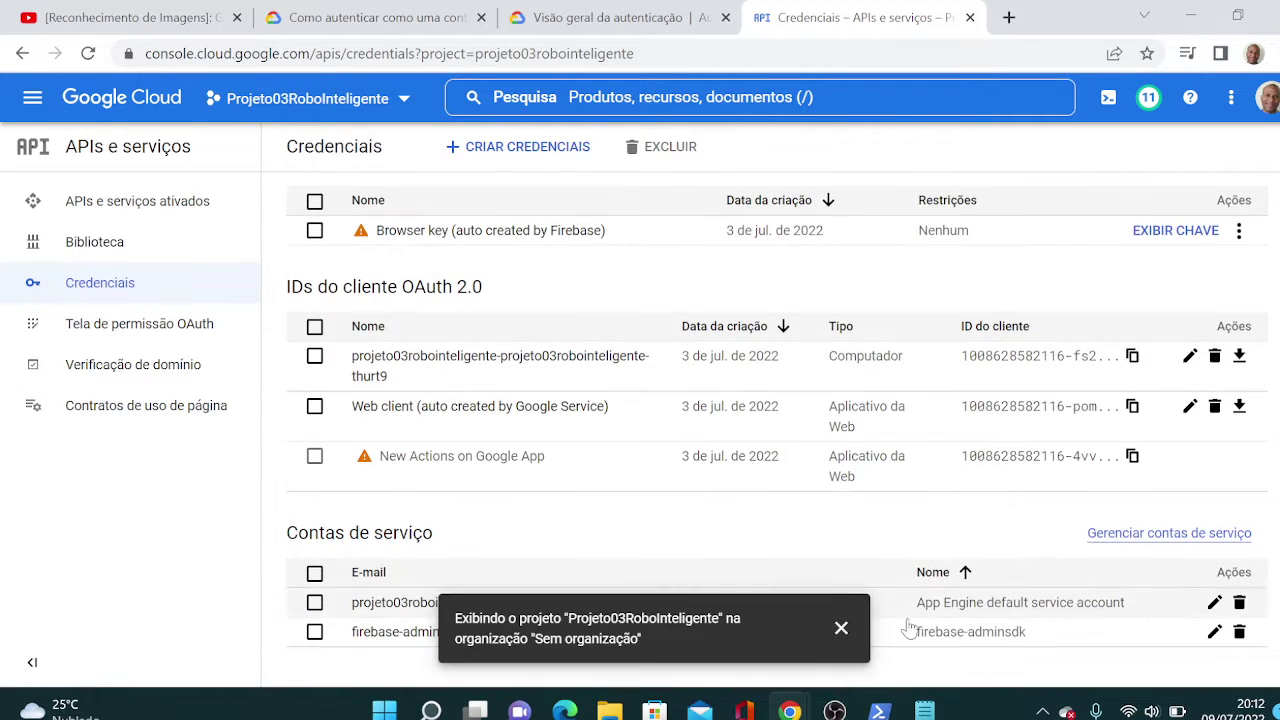
click(841, 628)
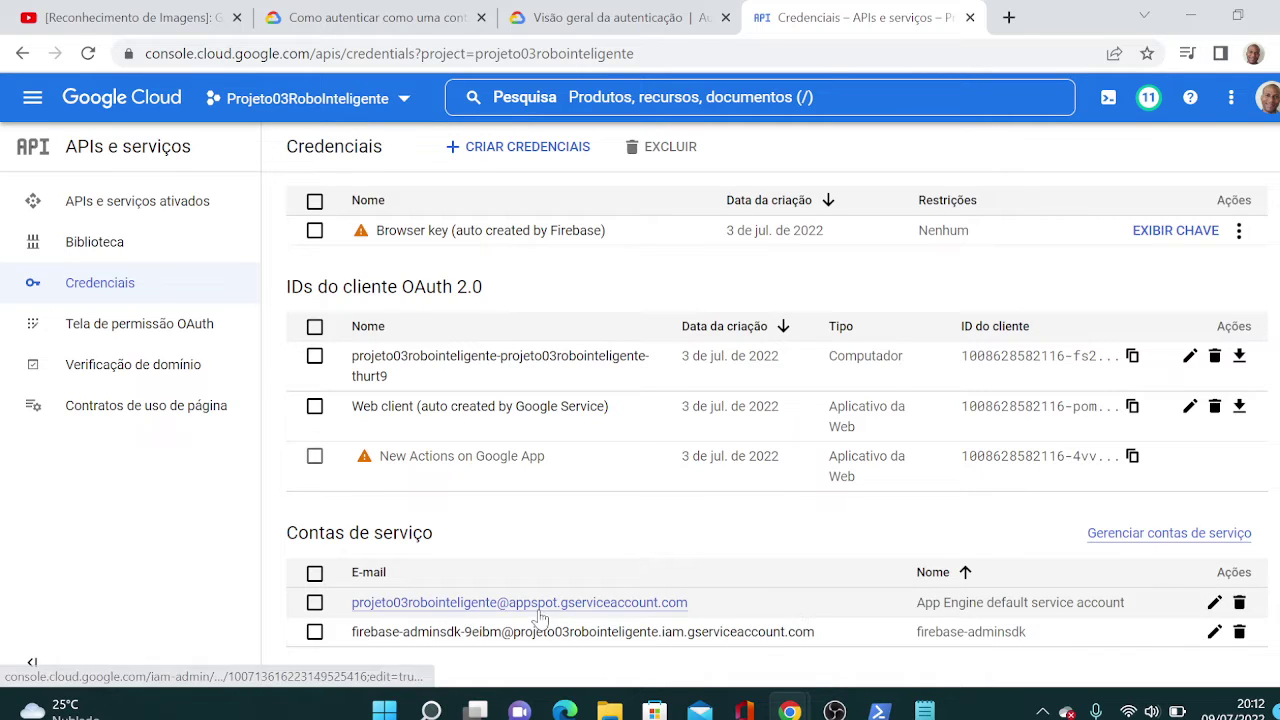
click(315, 603)
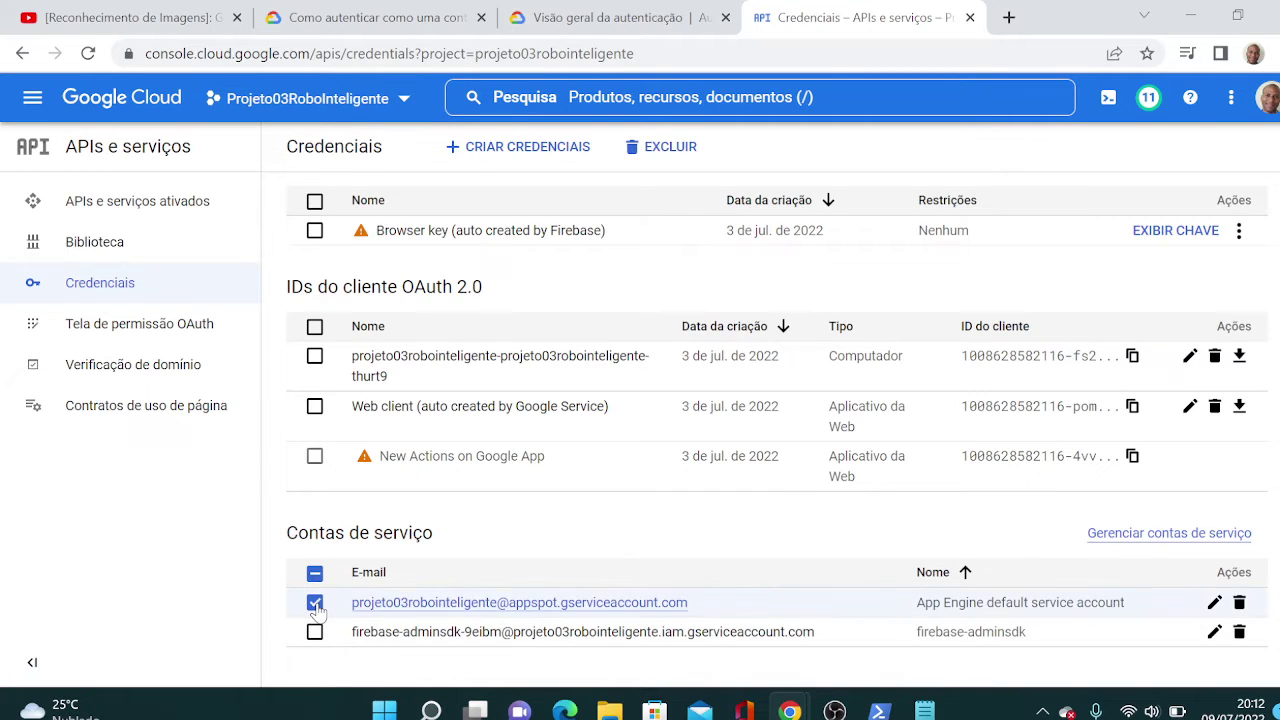
click(315, 603)
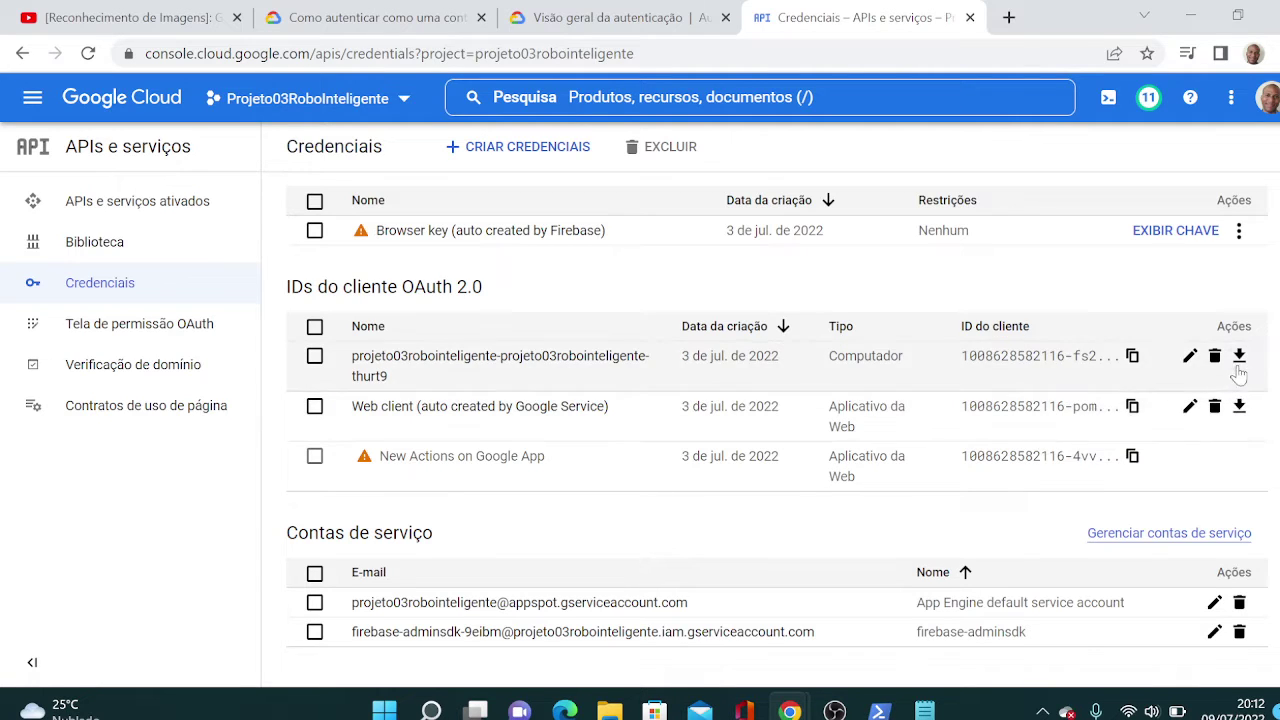
Play the Google Vision tutorial on YouTube, briefly checking the audio in OBS, and pause it at the Proprietário role selection.
click(175, 10)
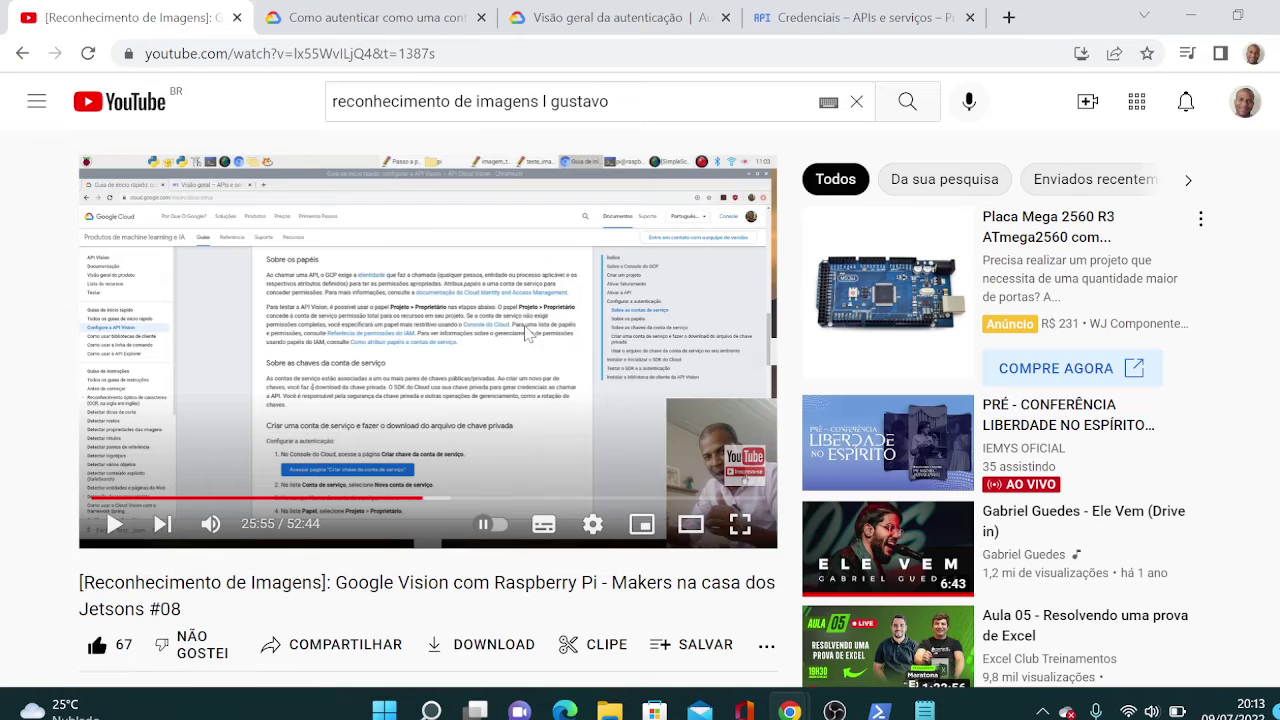
click(532, 338)
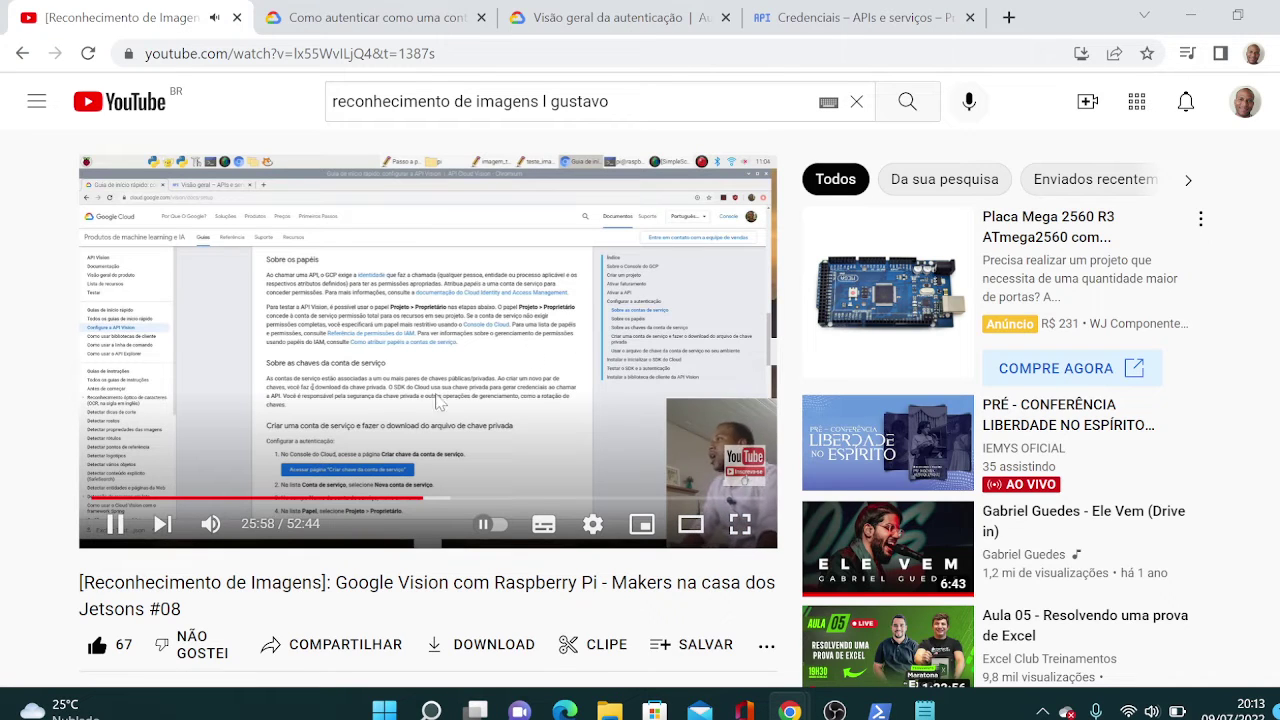
mouse_move(834, 711)
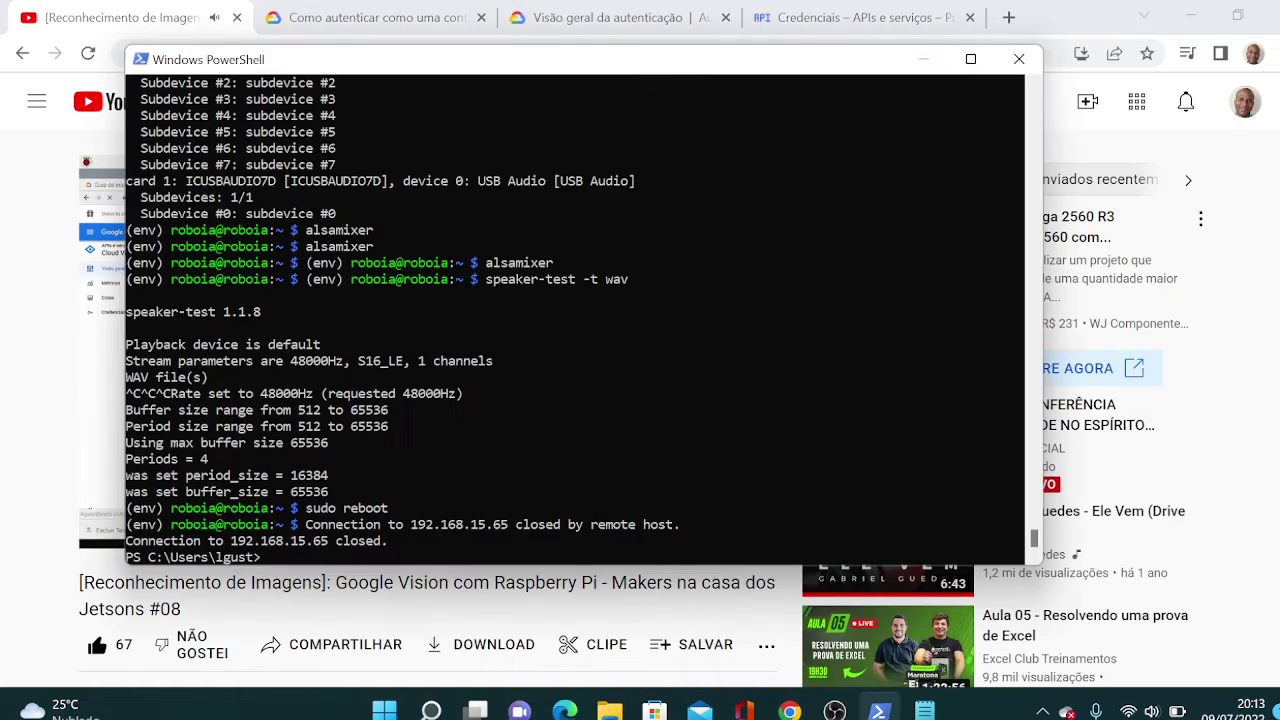
click(834, 711)
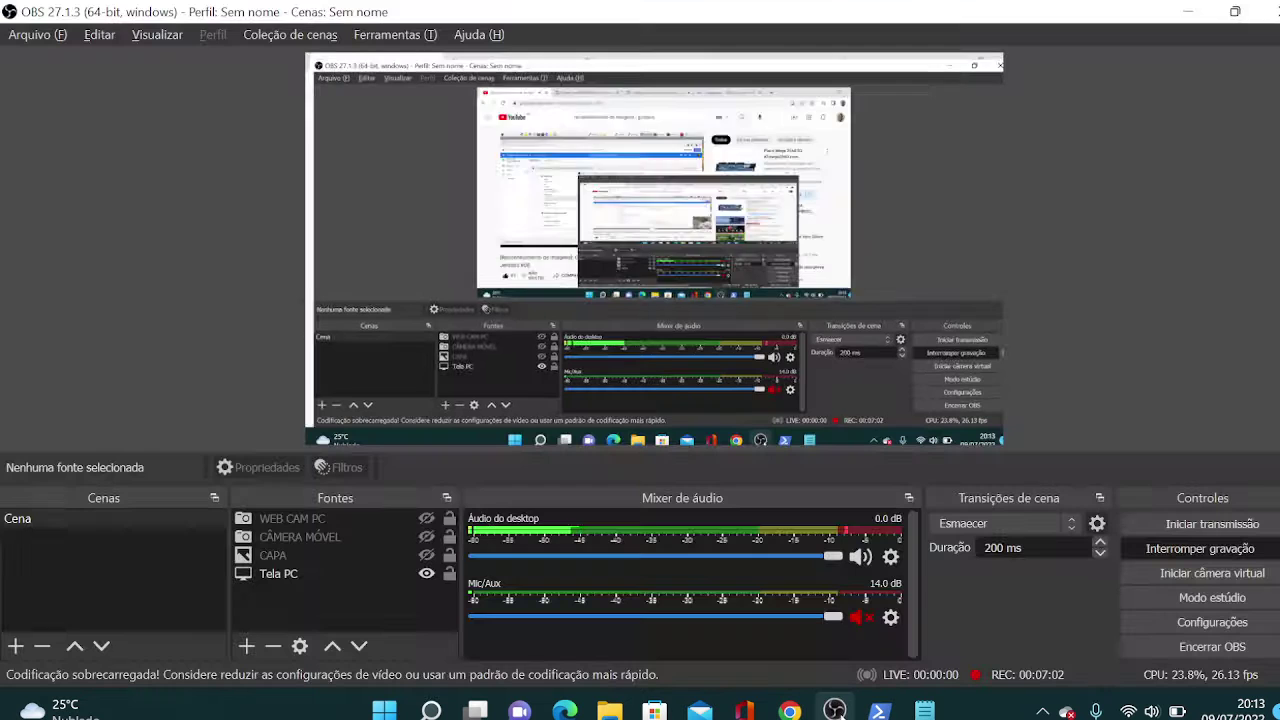
click(790, 711)
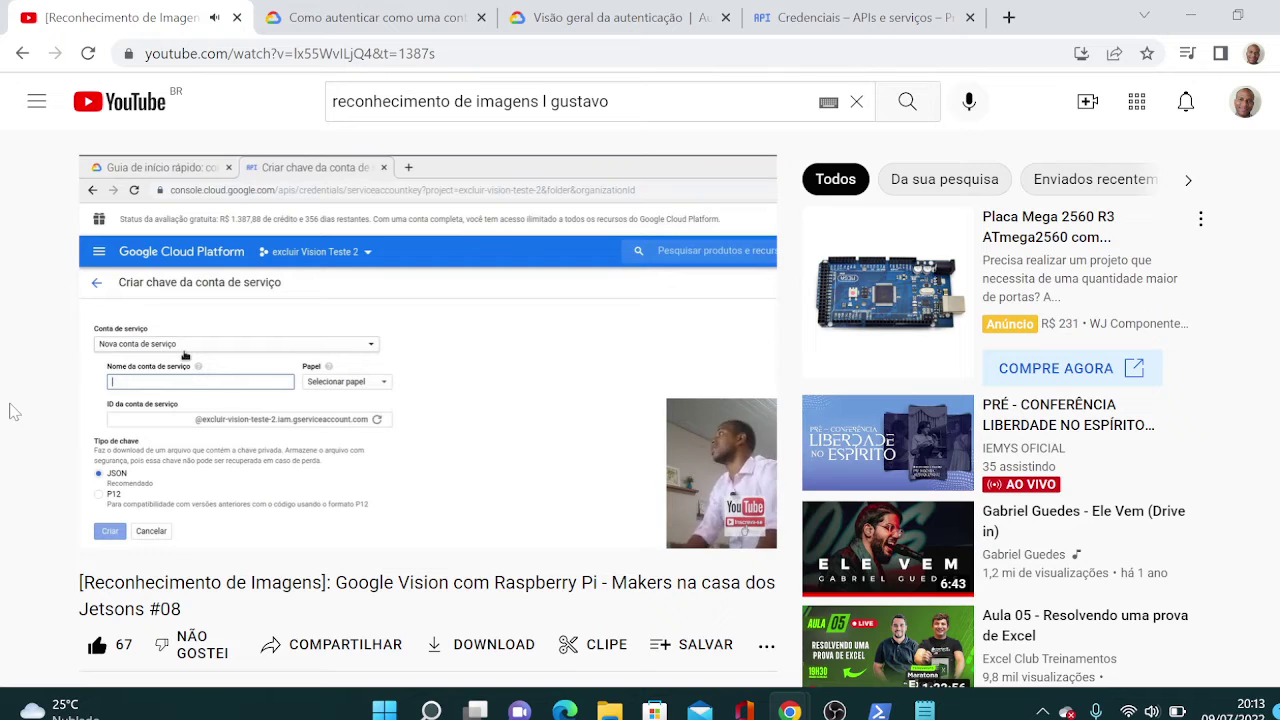
mouse_move(365, 503)
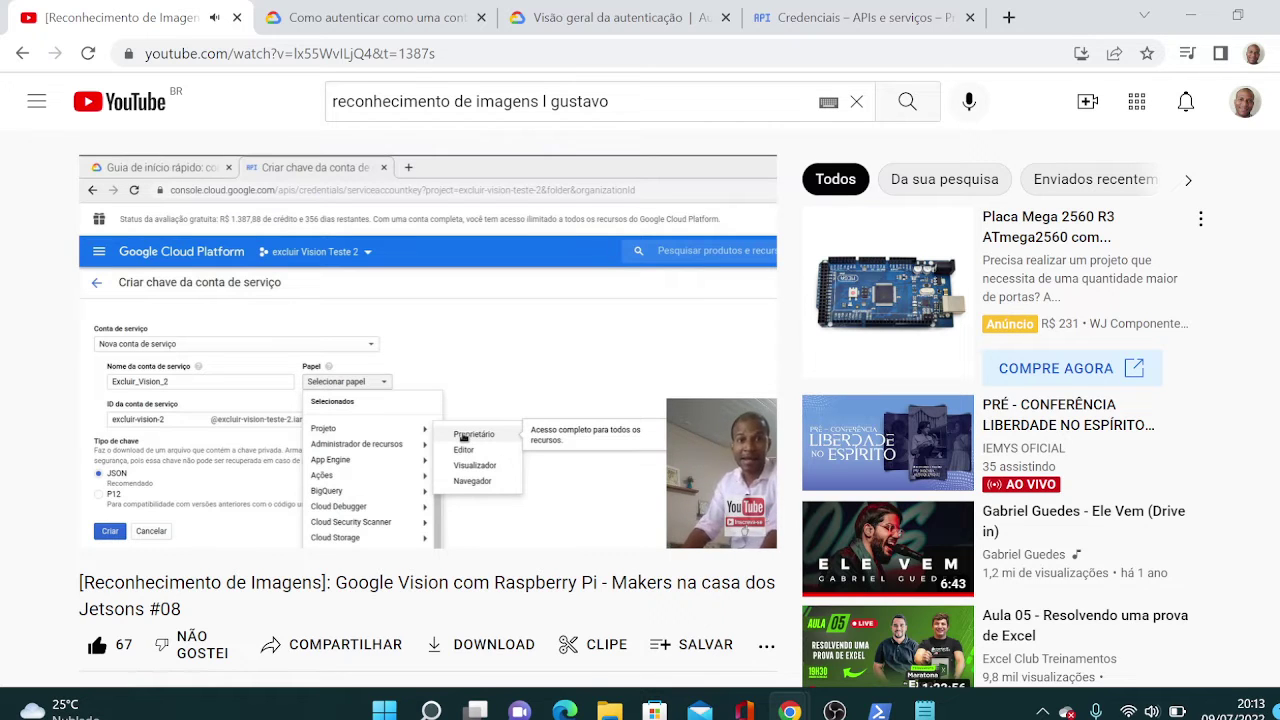
click(465, 393)
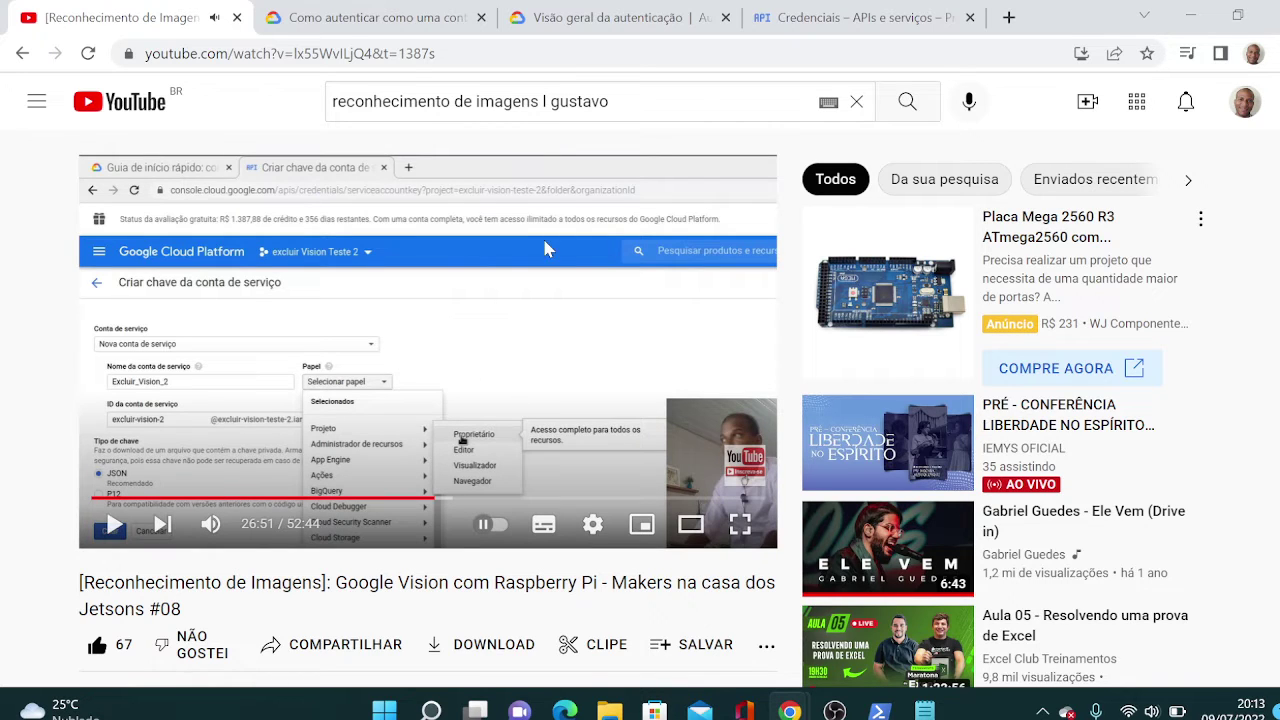
Compare Projeto03RoboInteligente's Credenciais page with the service account key form paused in the YouTube video.
click(808, 27)
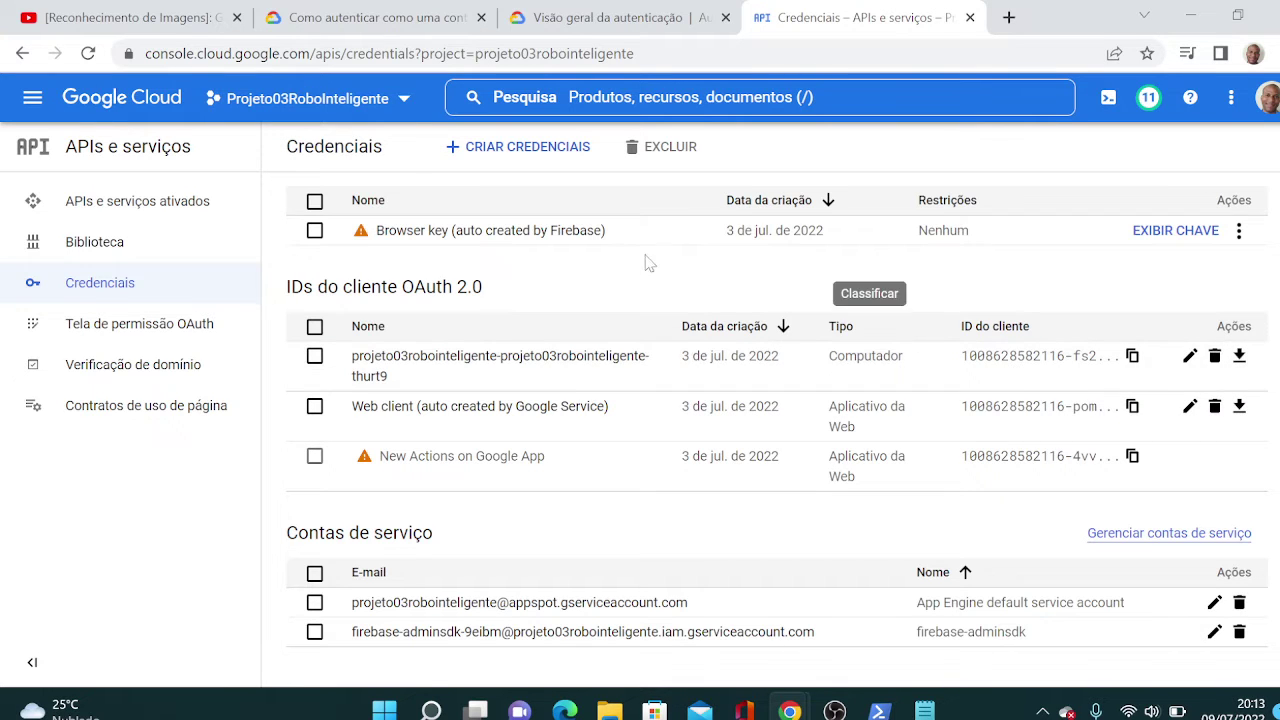
click(130, 17)
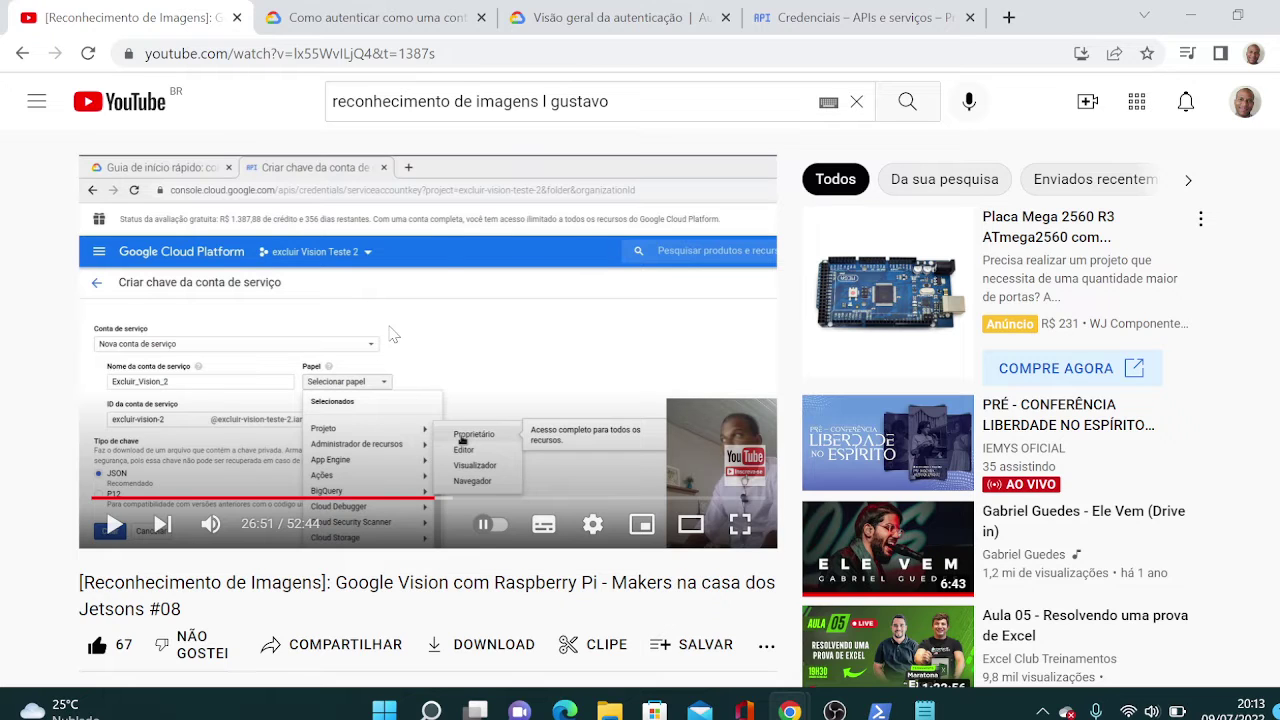
click(847, 15)
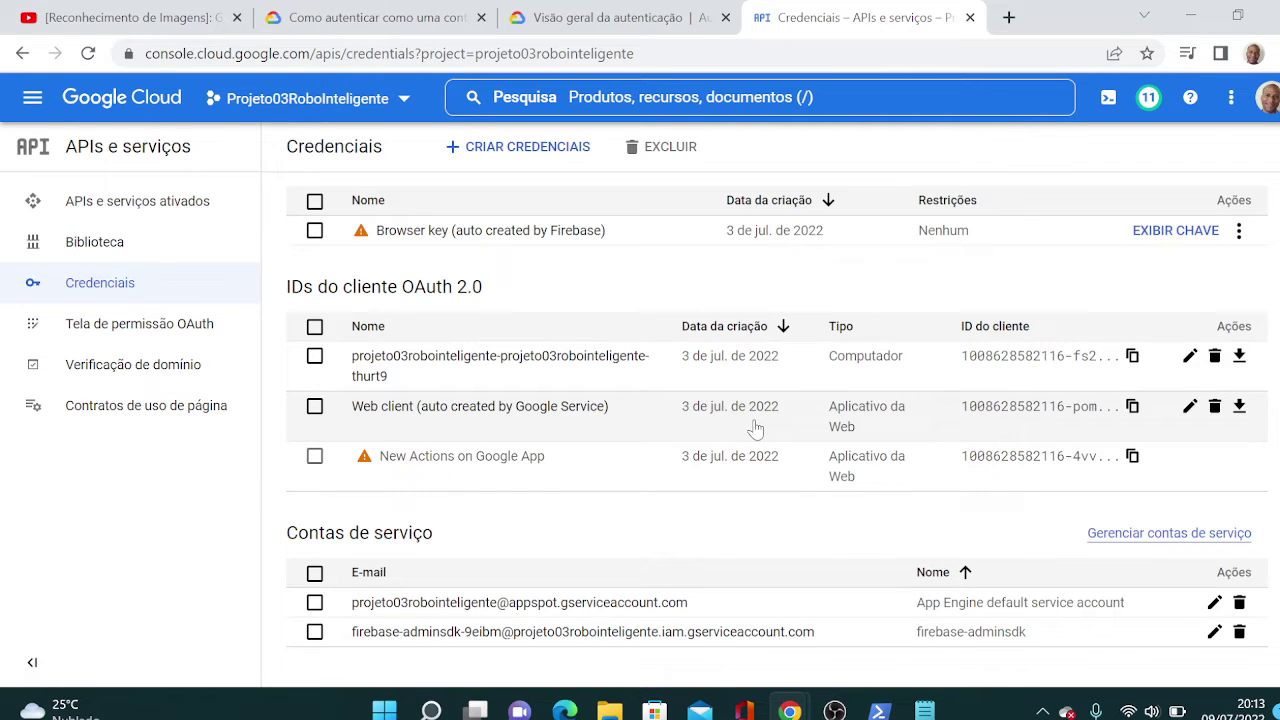
key(ctrl+1)
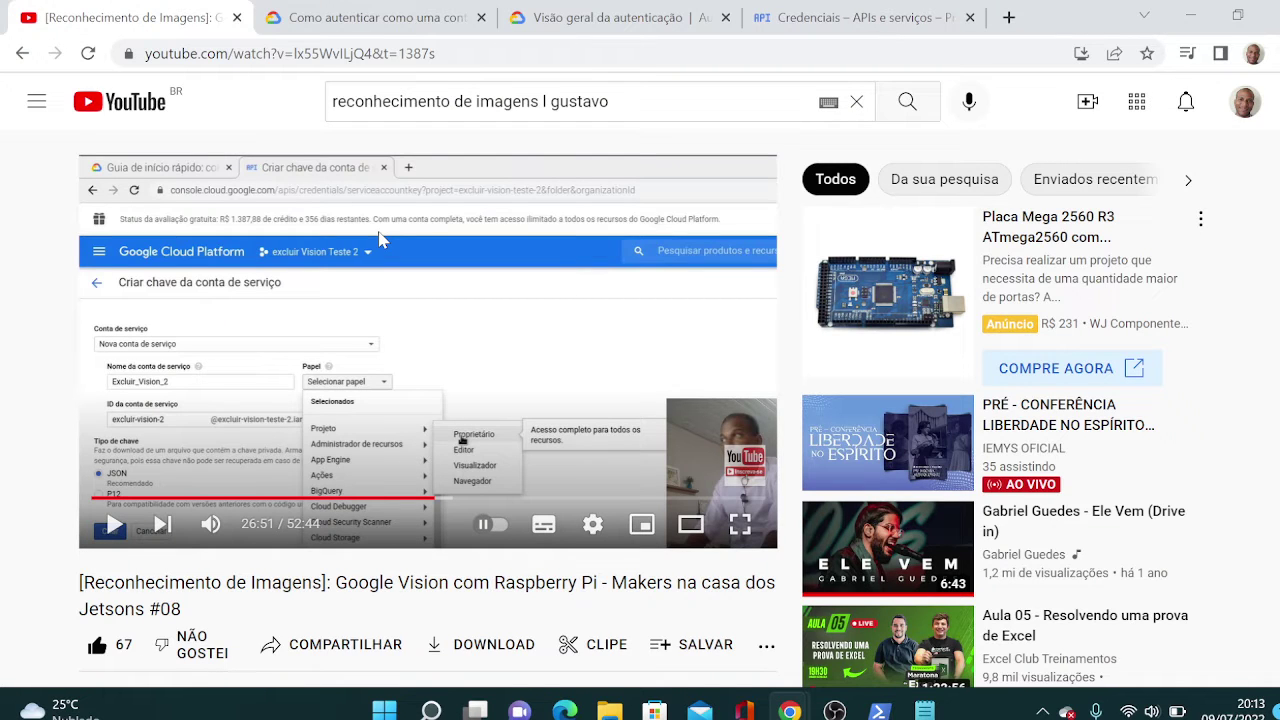
Resume the tutorial video and pause it at 27:16, on the form with the Proprietário role assigned.
click(398, 461)
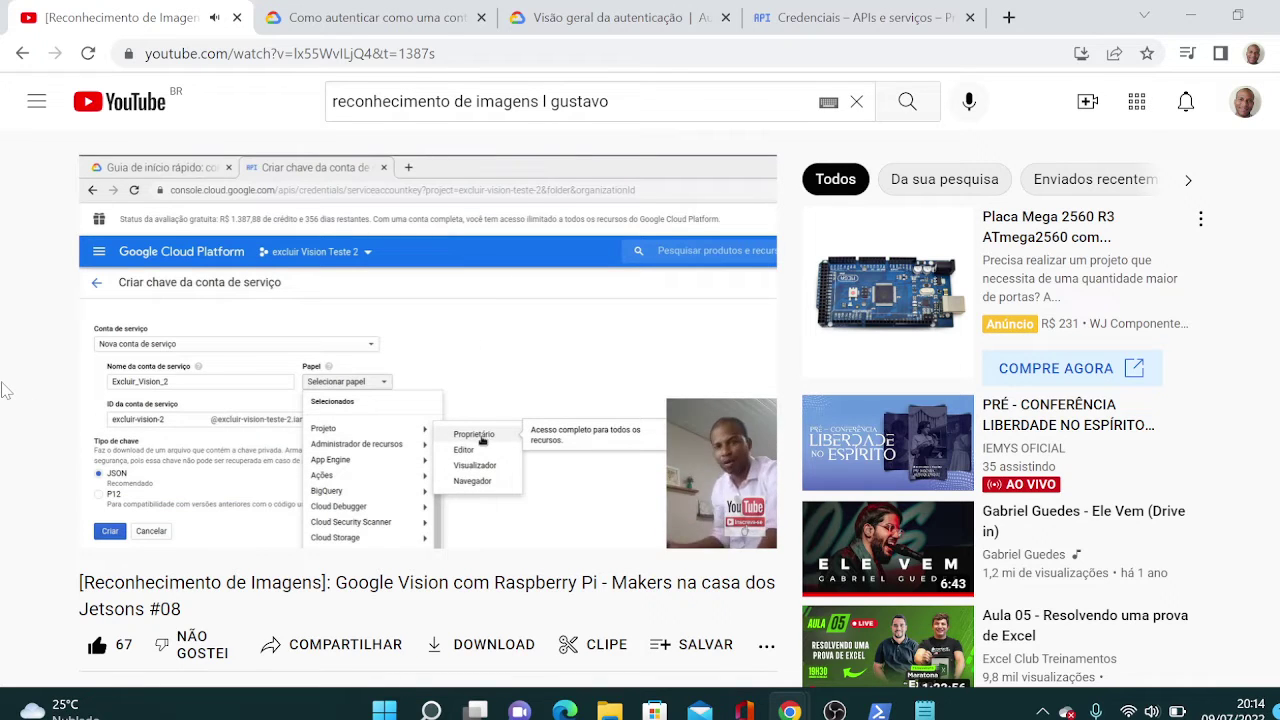
mouse_move(395, 483)
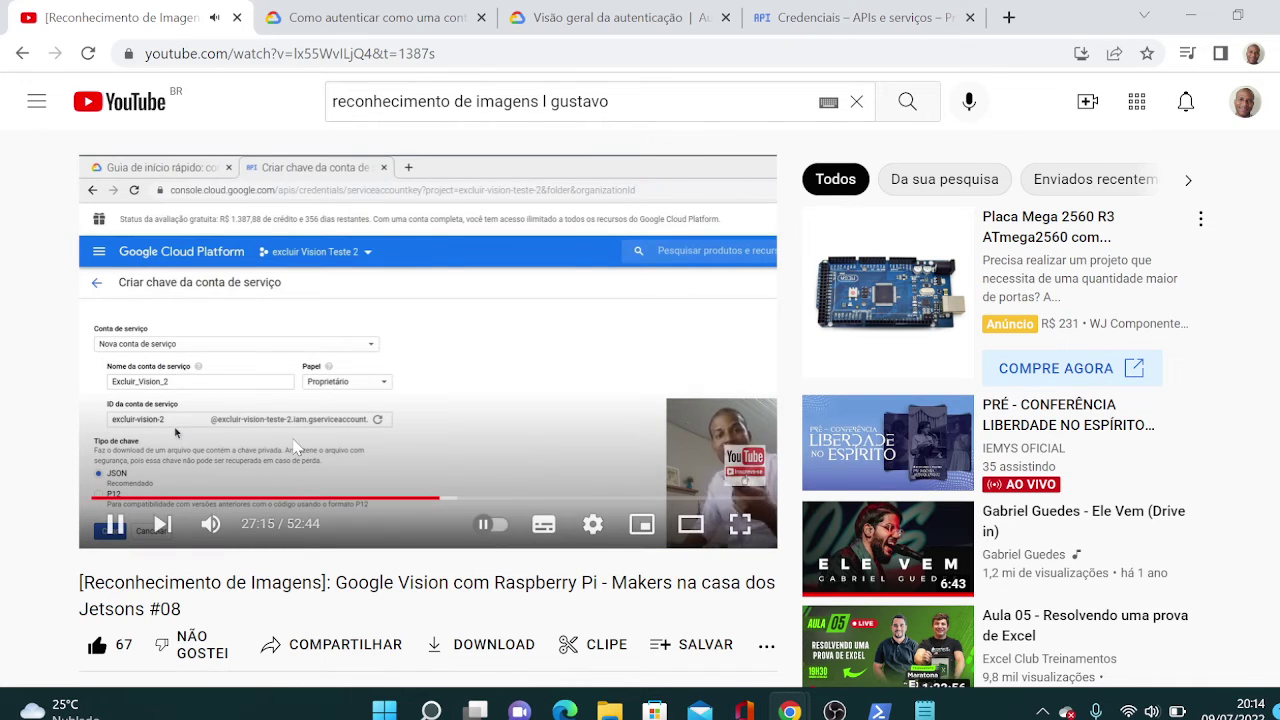
click(325, 463)
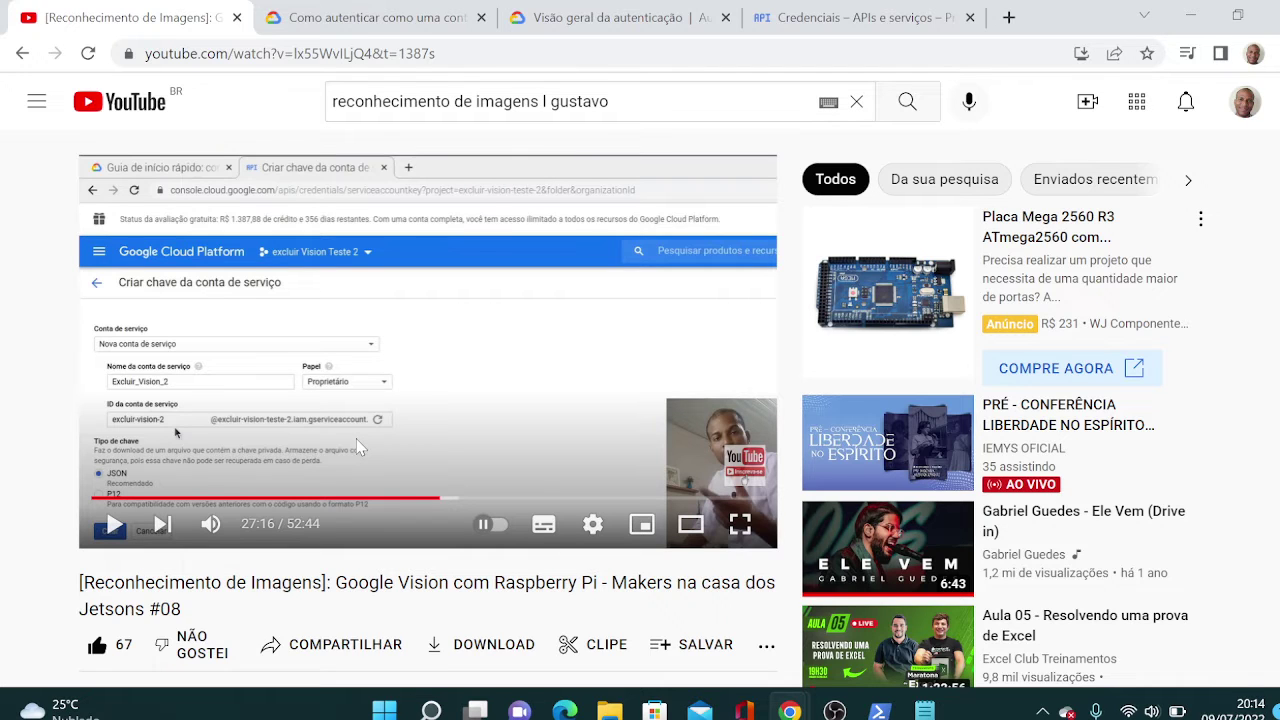
Return to the console, review the App Engine default service account's details and open its Chaves page.
click(813, 22)
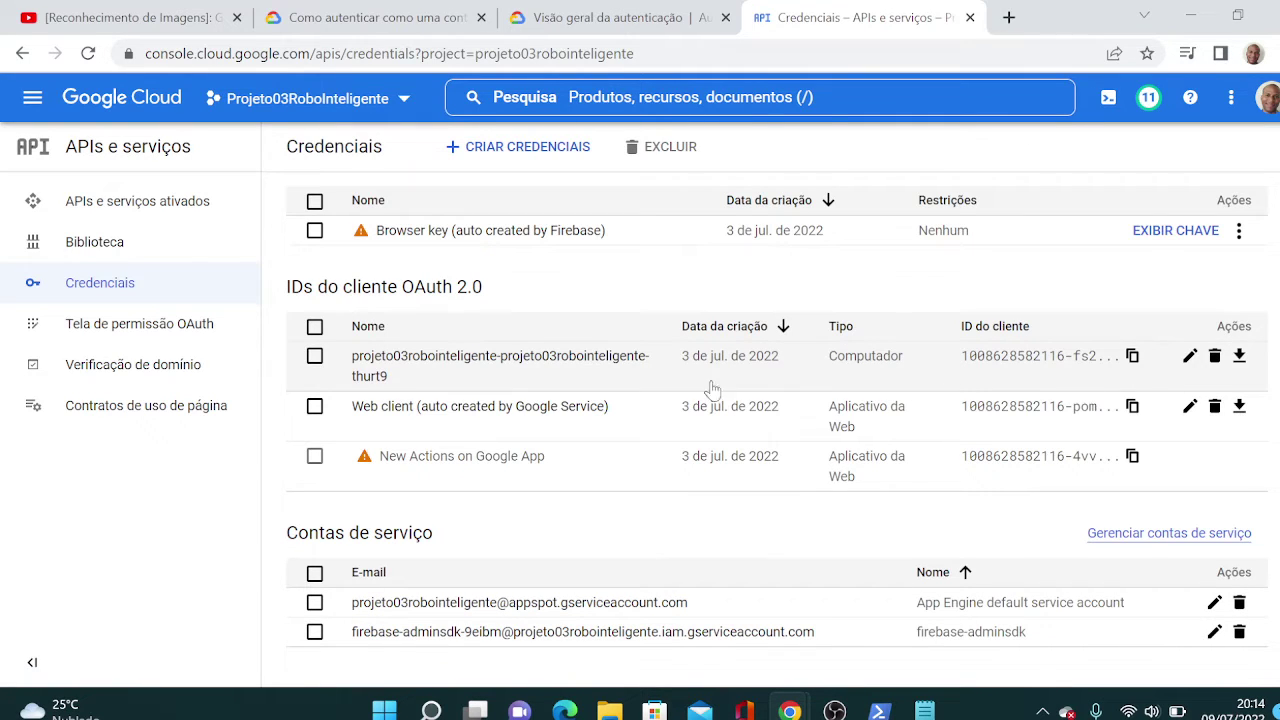
click(537, 603)
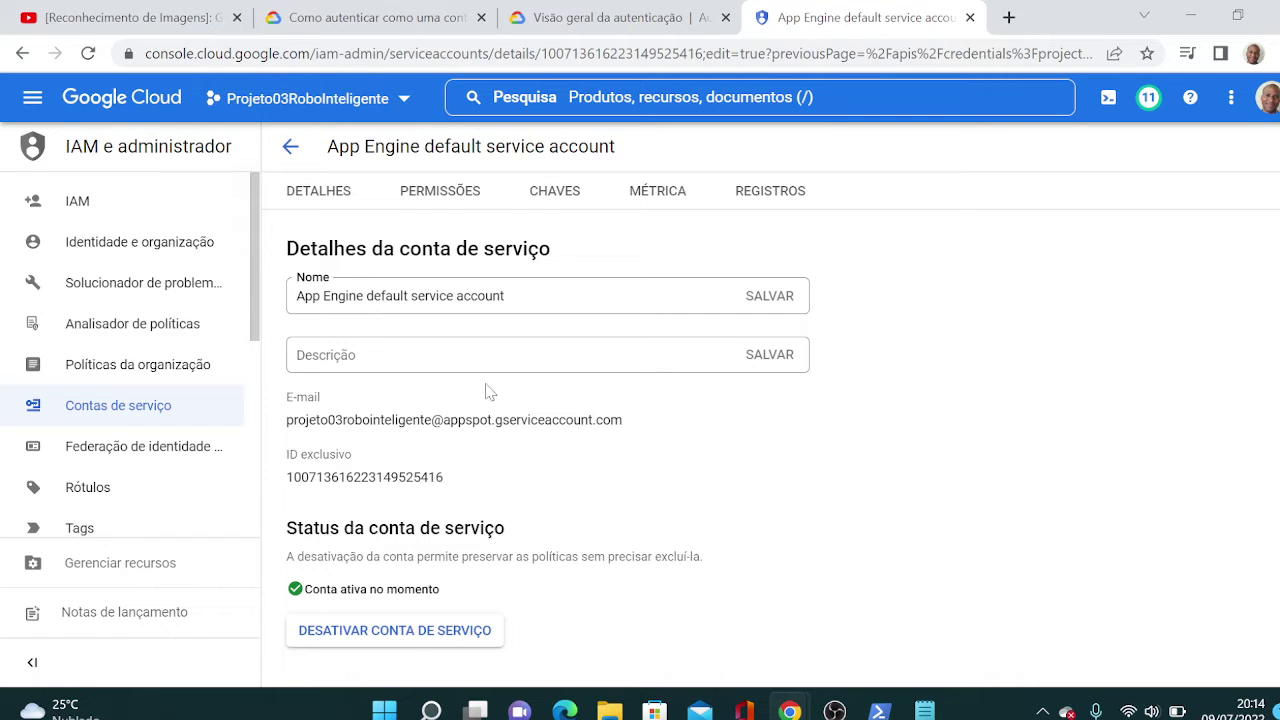
scroll(488, 388, down, 2)
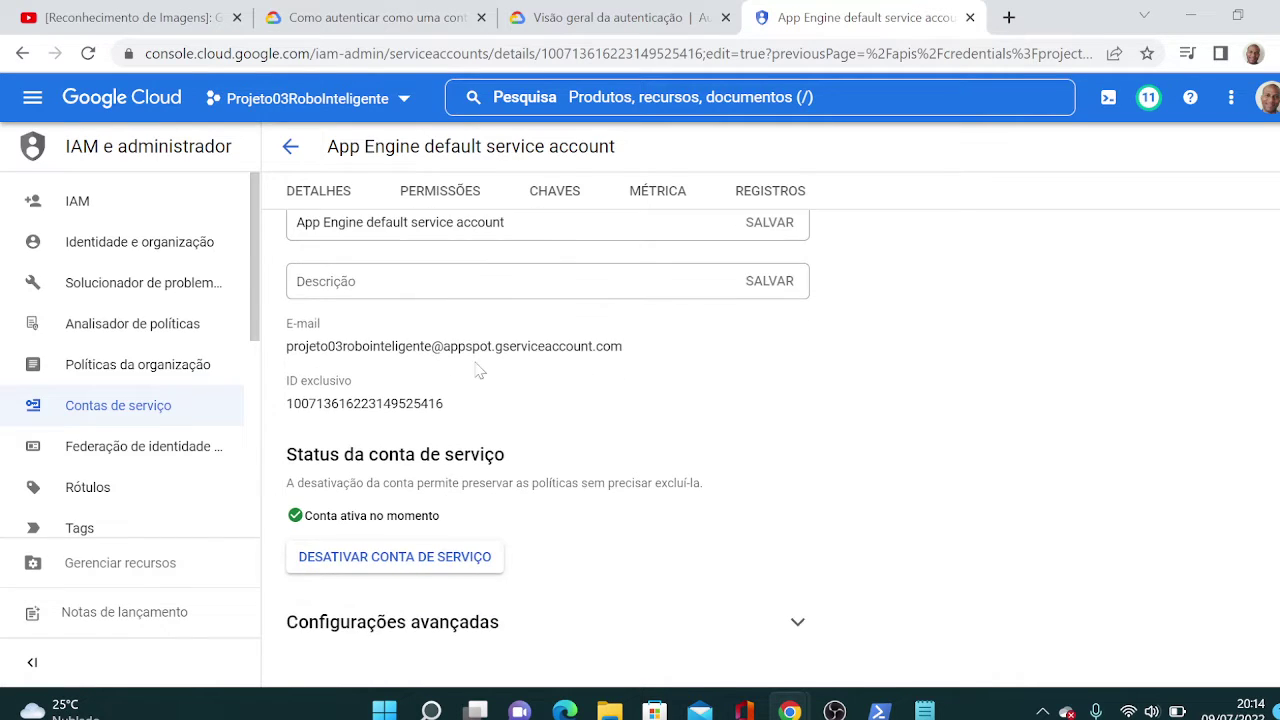
scroll(573, 403, up, 2)
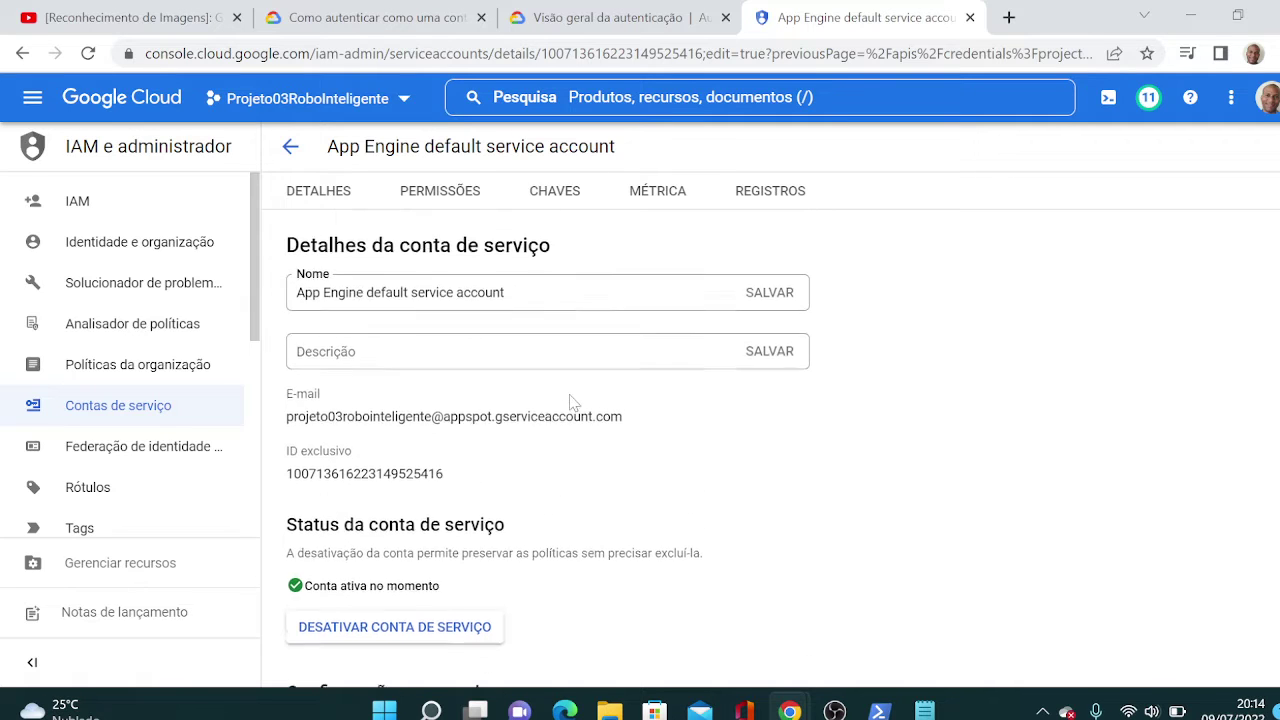
click(572, 200)
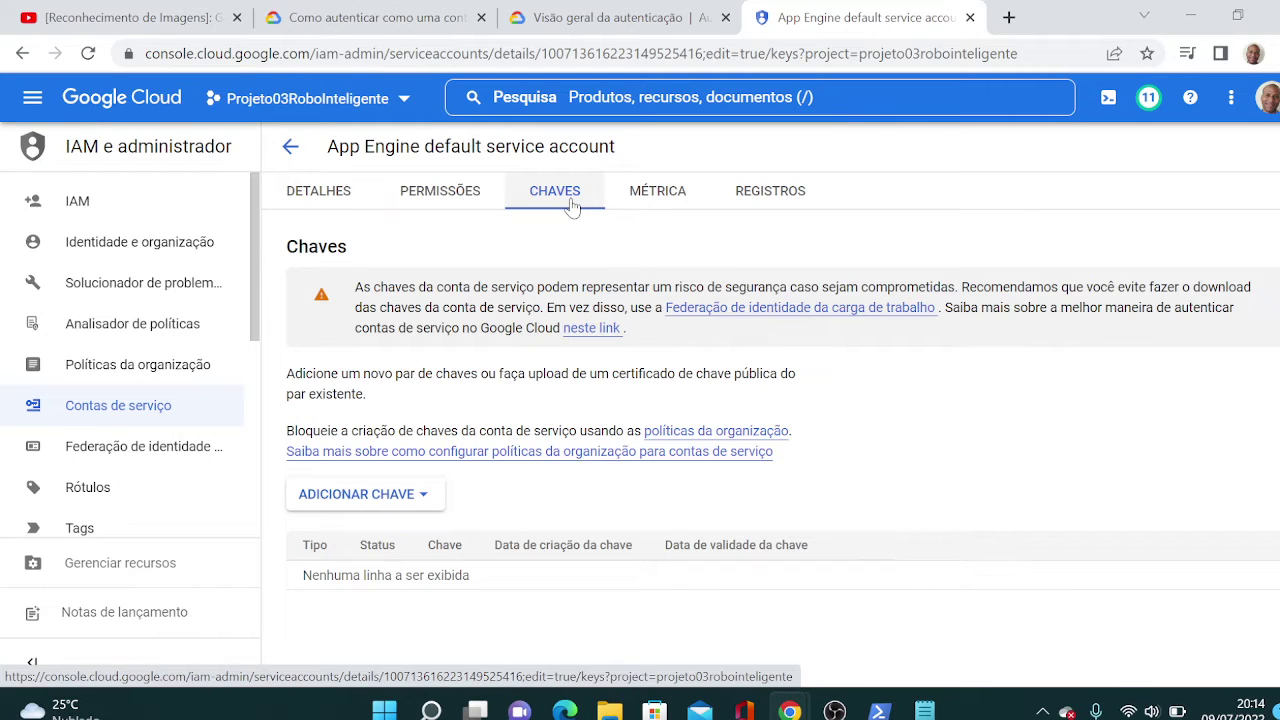
Review the JSON and P12 key types for a new App Engine service account key and cancel without creating it.
click(399, 502)
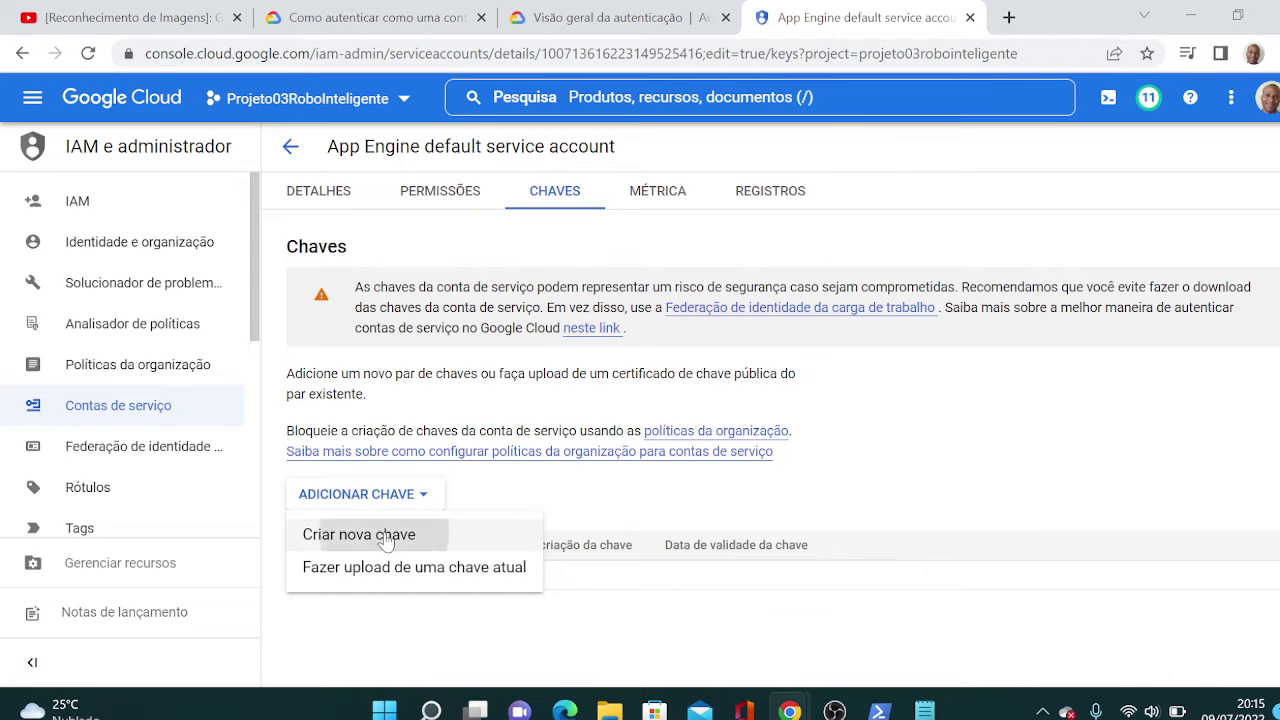
click(389, 536)
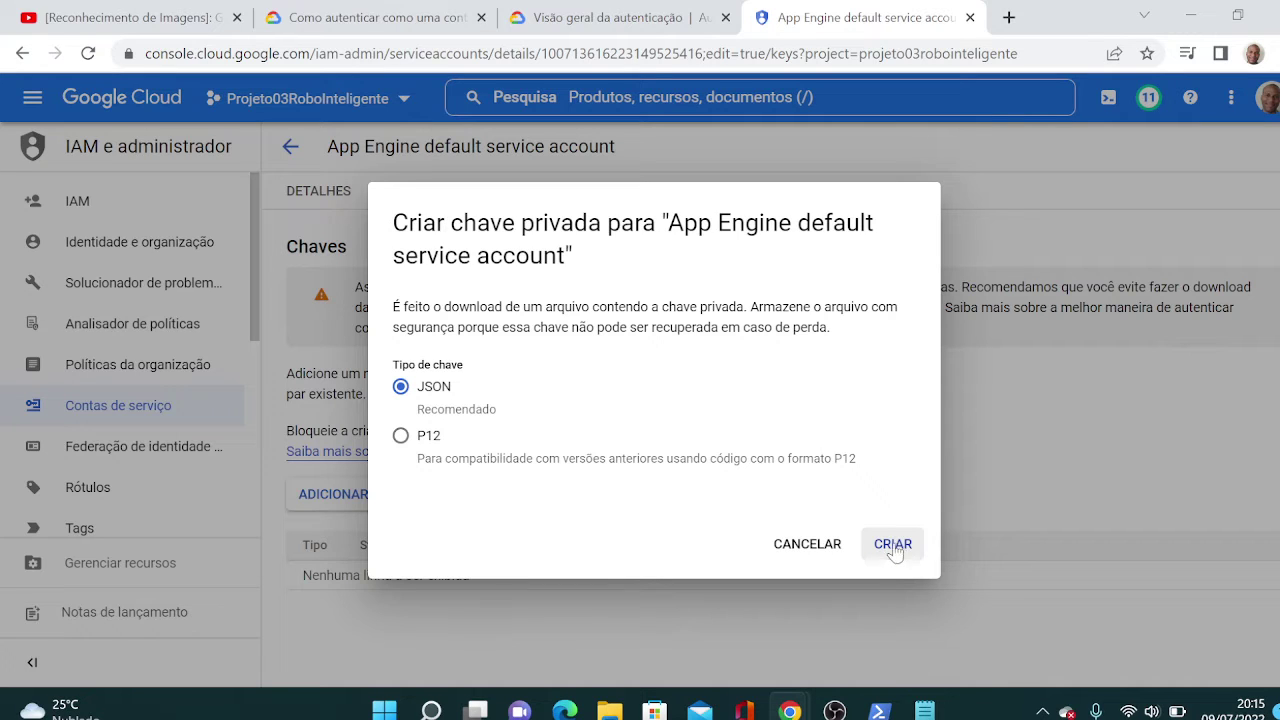
click(806, 544)
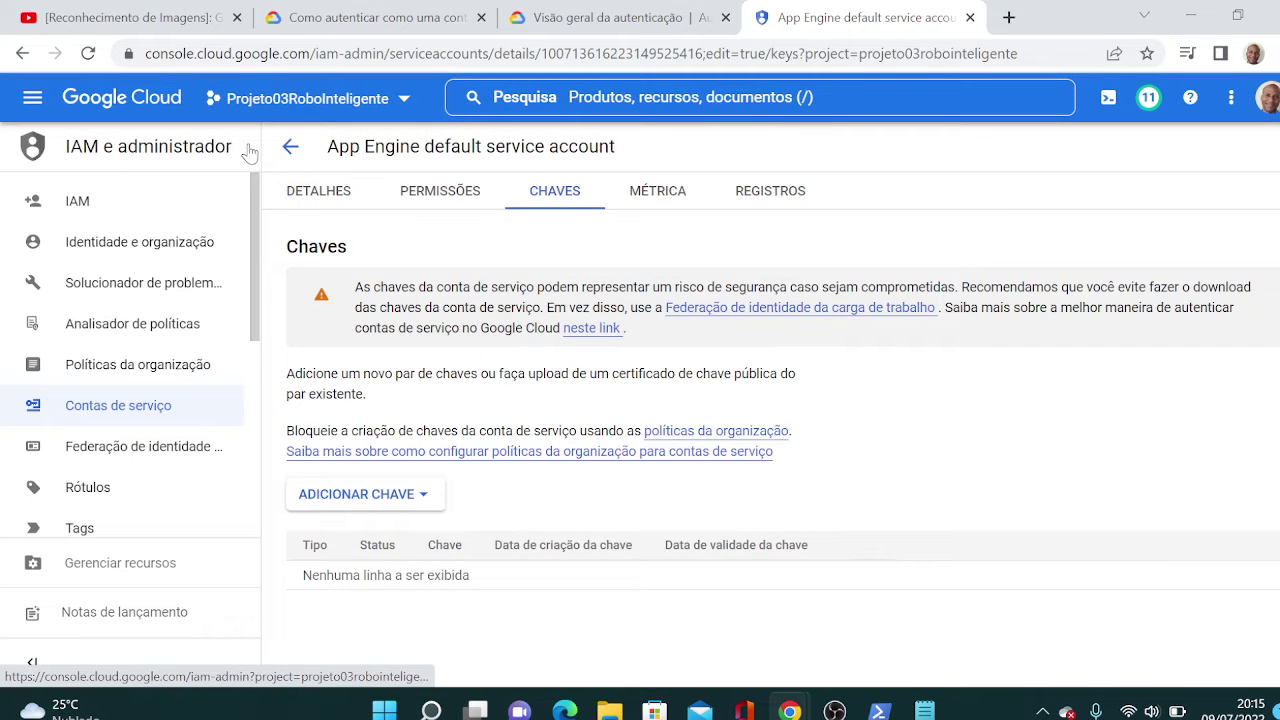
Leave the App Engine default service account and go to the Google Cloud welcome page for Projeto03RoboInteligente.
click(290, 148)
click(290, 150)
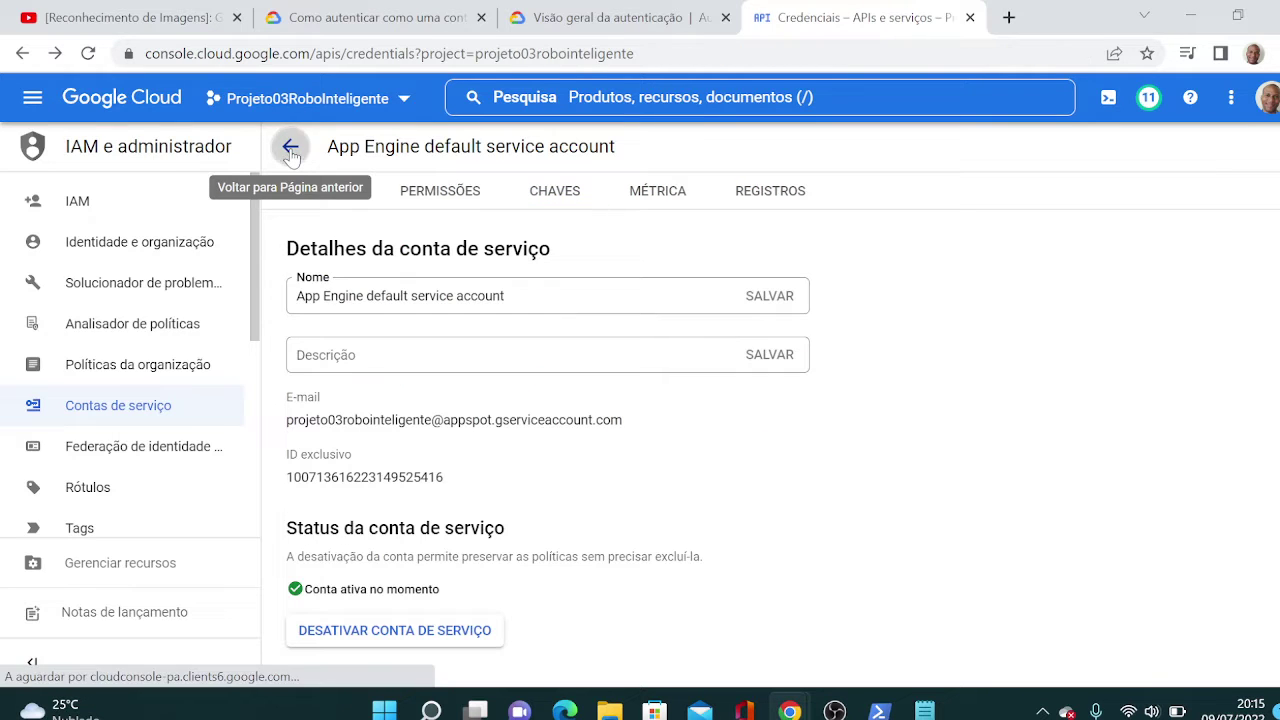
click(123, 100)
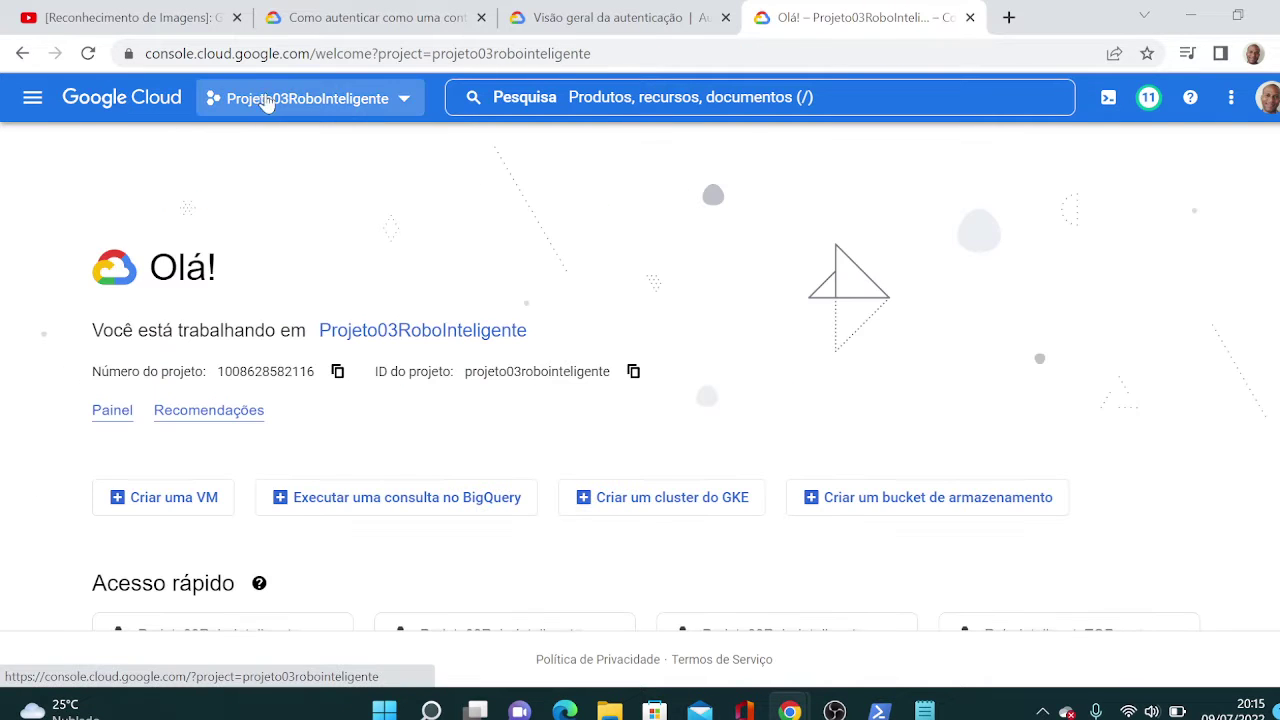
Open the Credenciais page of APIs e serviços for Projeto03RoboInteligente.
click(33, 104)
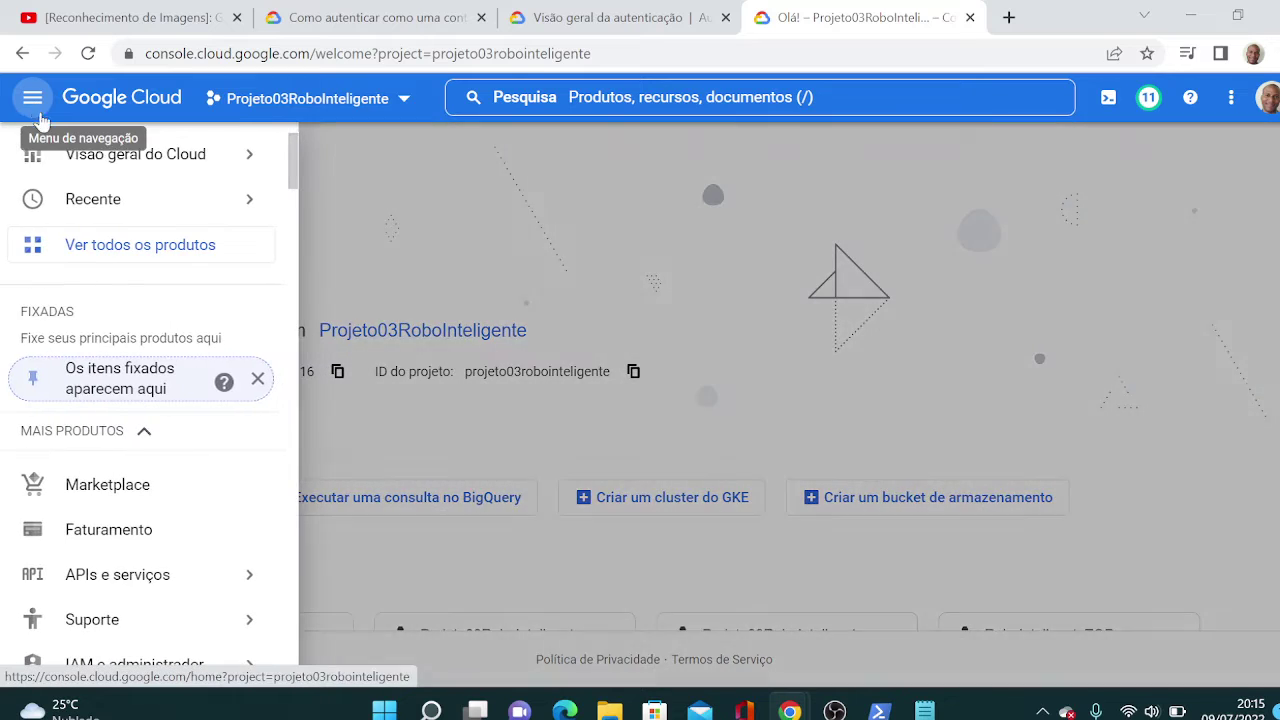
mouse_move(180, 563)
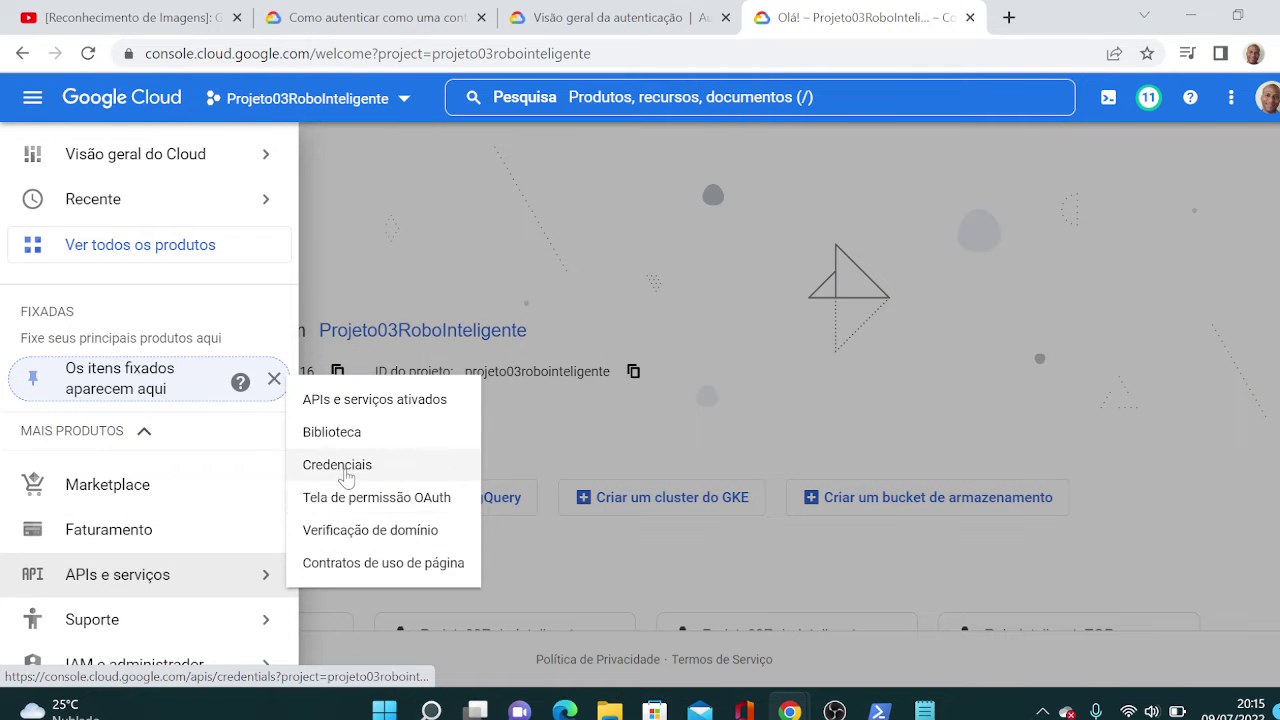
click(338, 466)
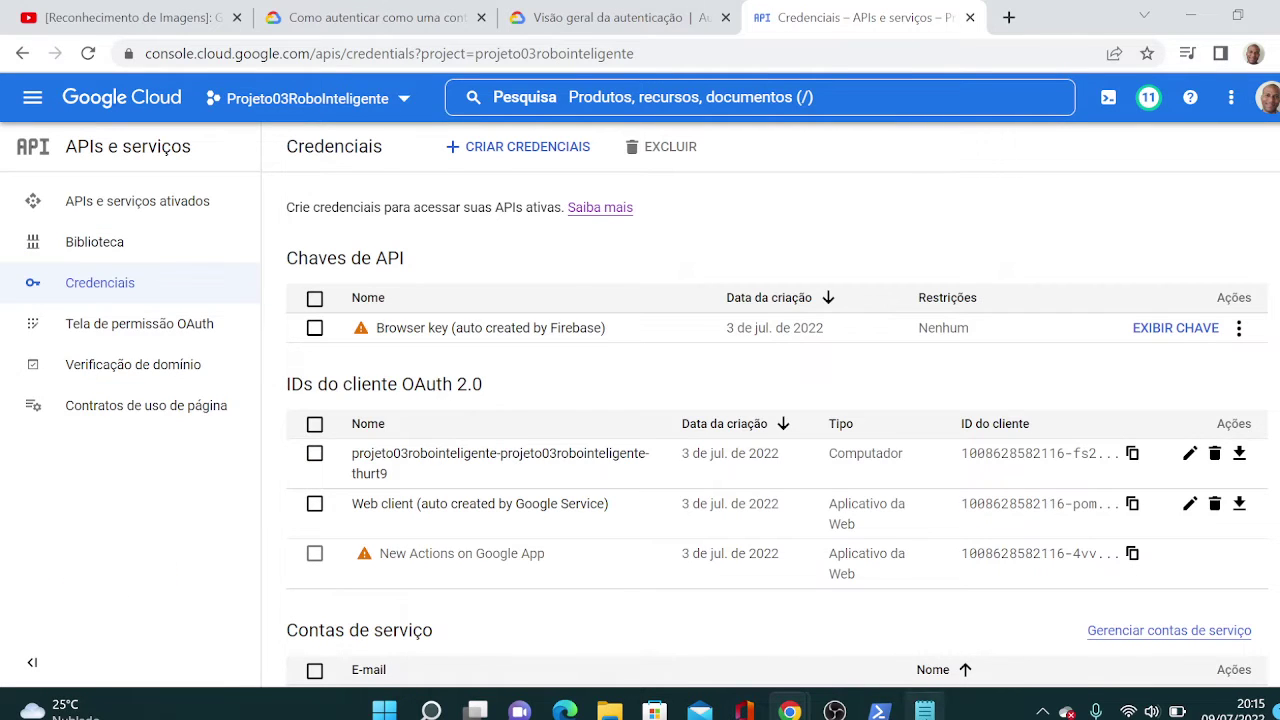
click(925, 711)
click(925, 711)
Switch to the Robô com Inteligência Artificial book document and complete Ação 11's instruction as "Acessar a aba credenciais do seu projeto, e depois ir em contas de serviço".
mouse_move(790, 711)
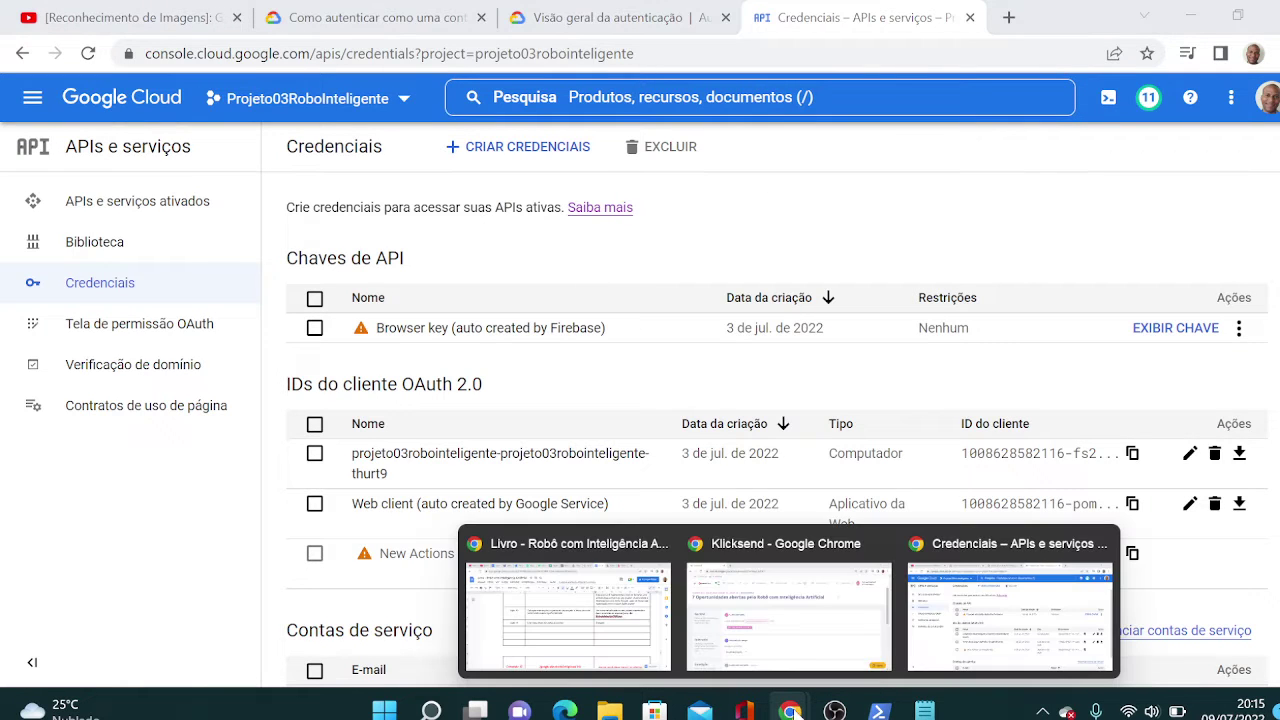
click(570, 585)
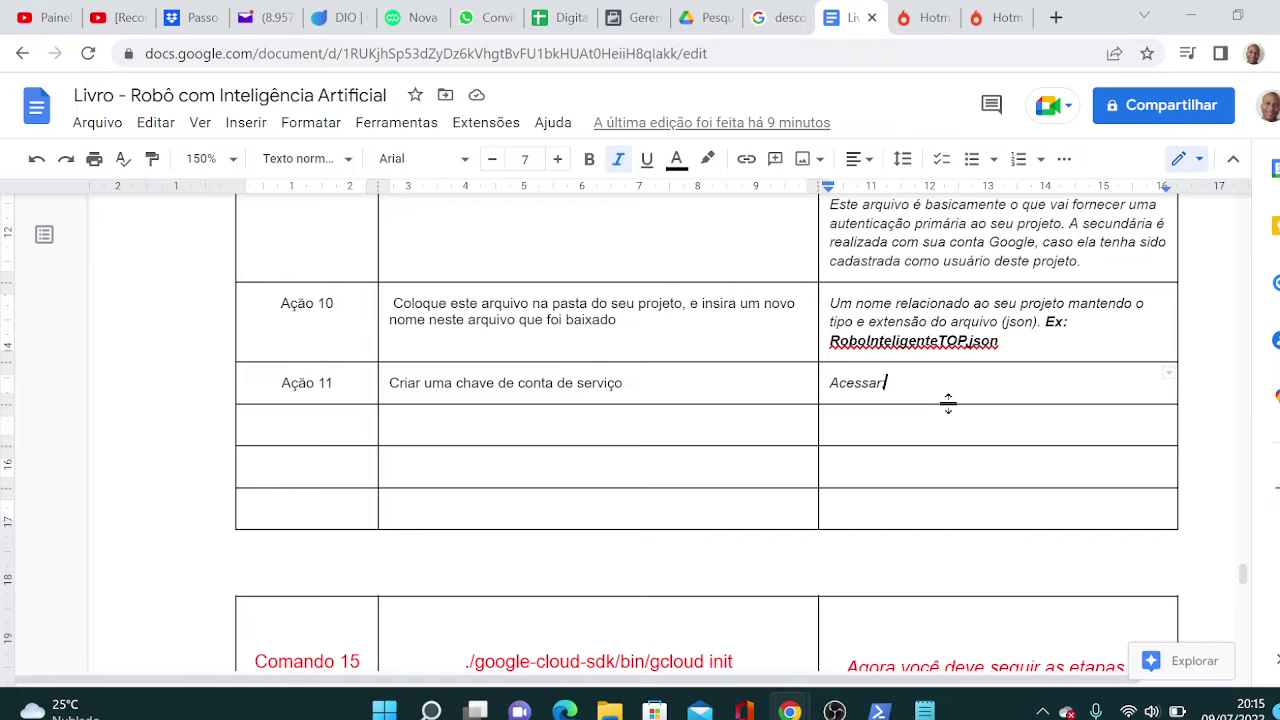
text(: a a)
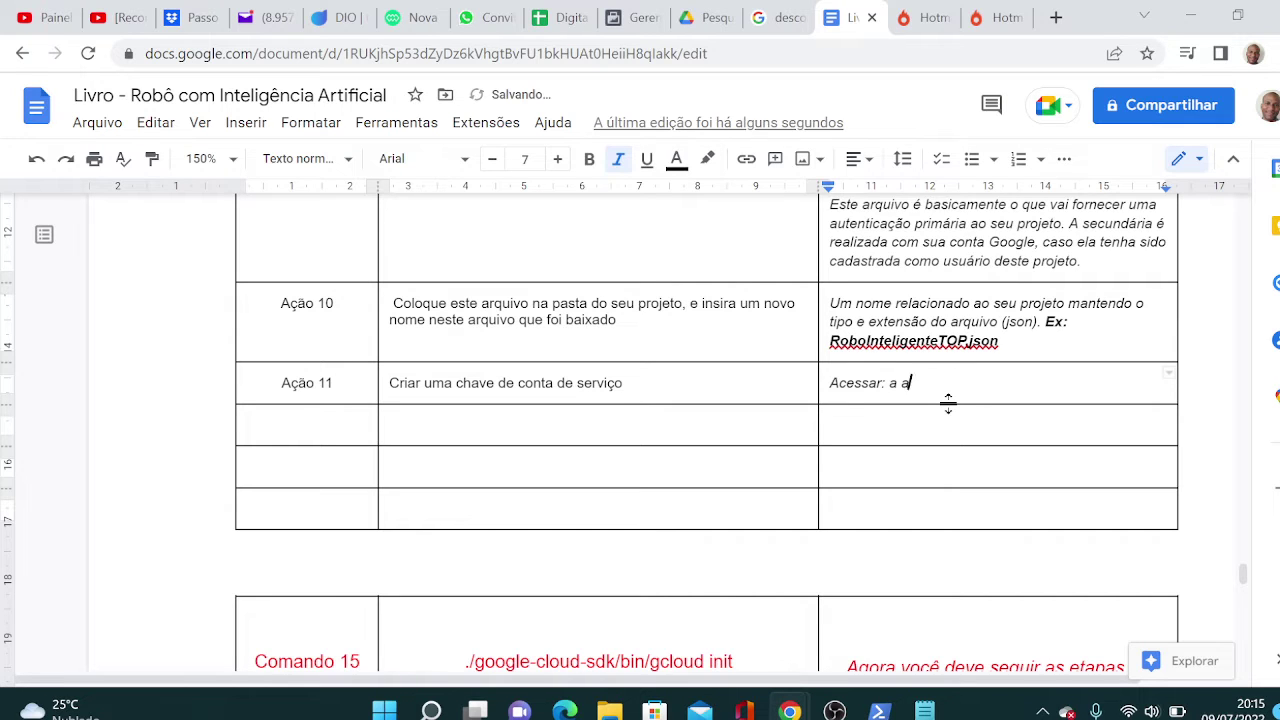
text(ba de c)
key(BackSpace)
key(BackSpace)
key(BackSpace)
key(BackSpace)
key(BackSpace)
key(BackSpace)
key(BackSpace)
key(BackSpace)
key(BackSpace)
text(aba credenciais d)
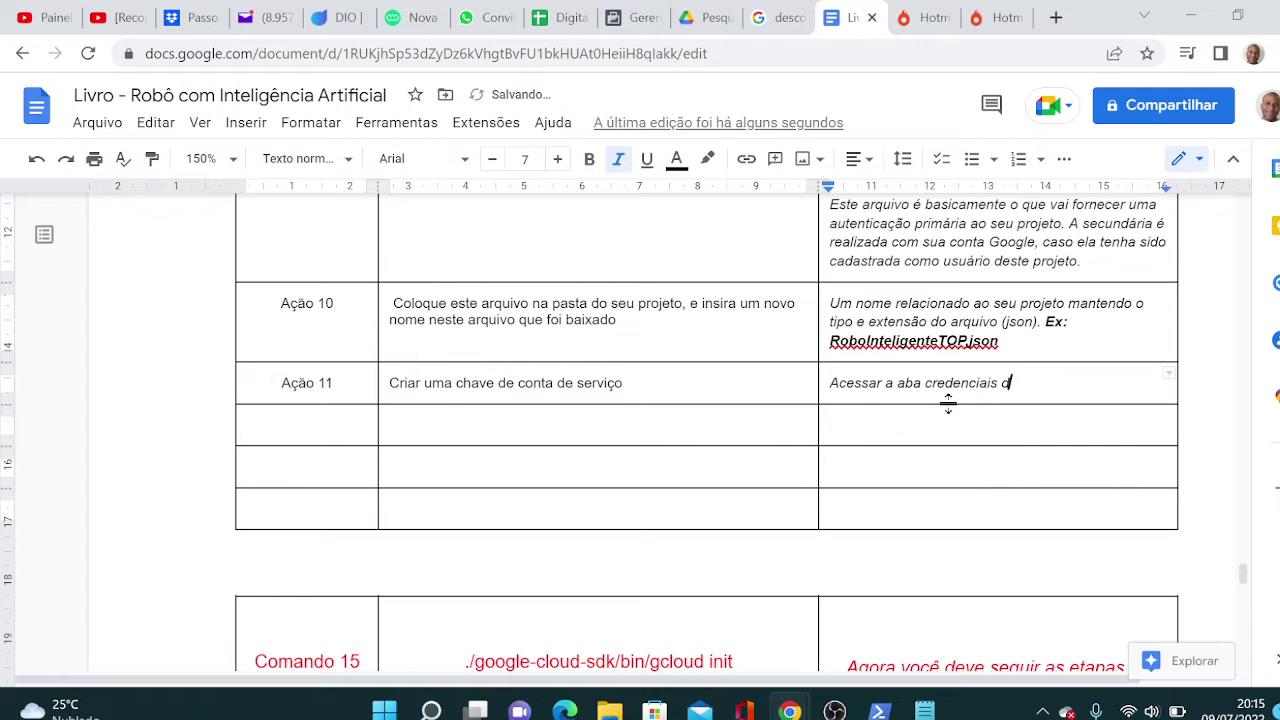
text(o seu projeto, e depois ir)
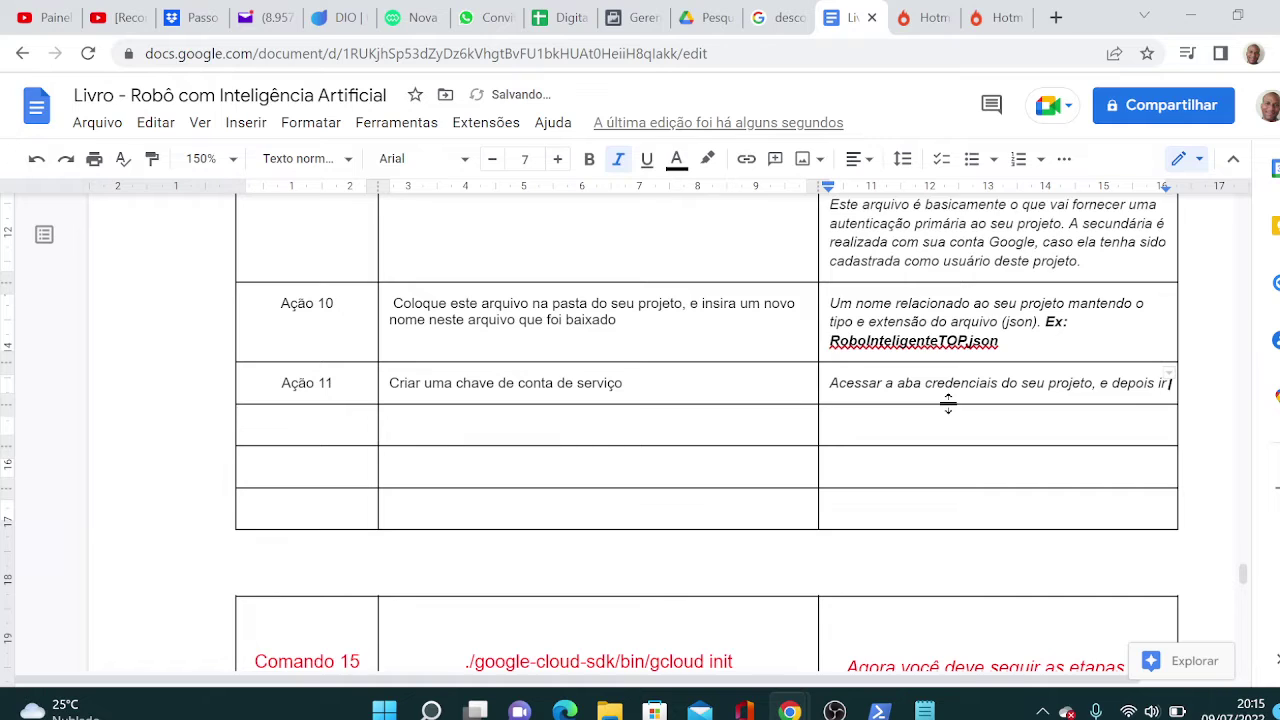
text( em contas d)
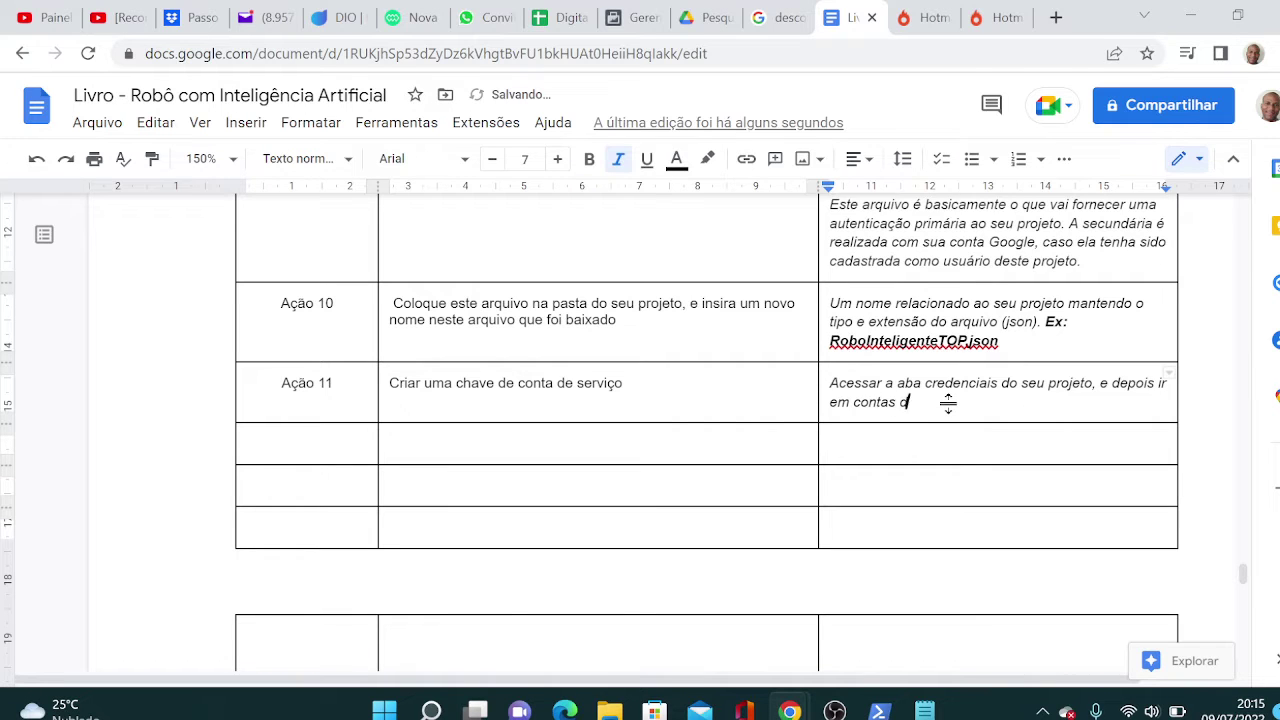
text(e serviços)
key(BackSpace)
key(BackSpace)
Return to the console's credentials page and open the firebase-adminsdk service account.
key(alt+Tab)
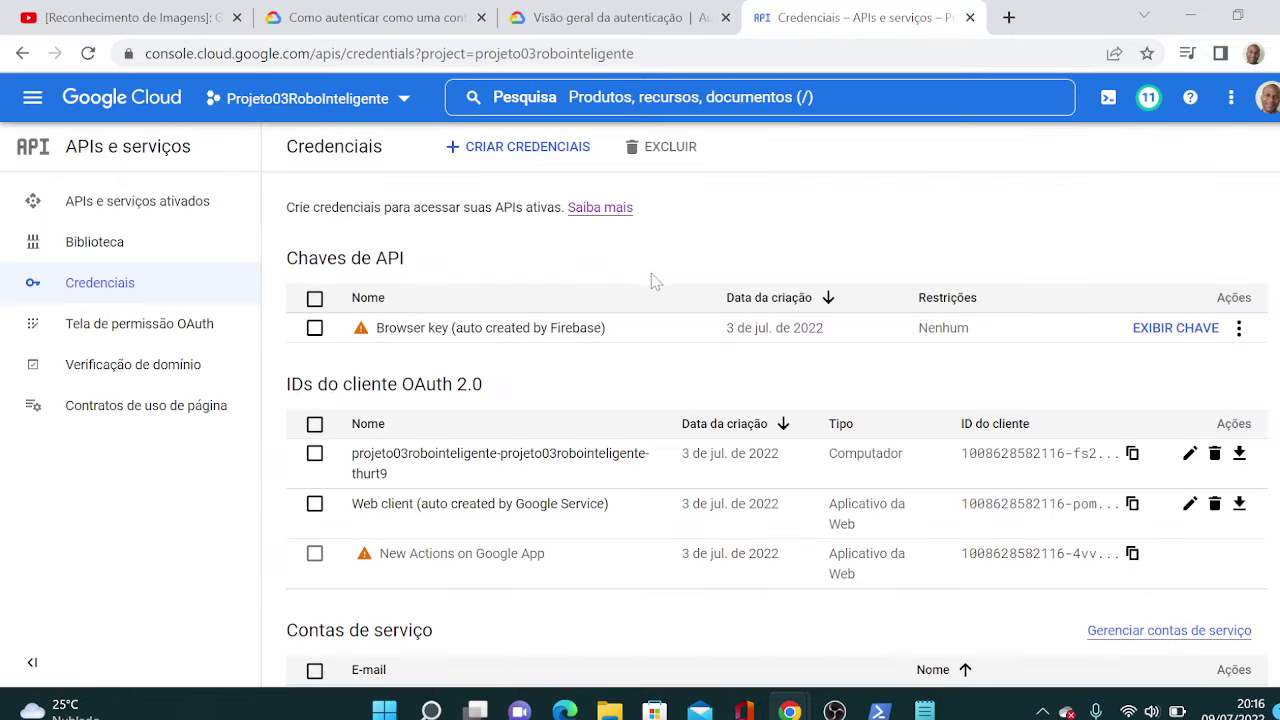
scroll(537, 480, down, 1)
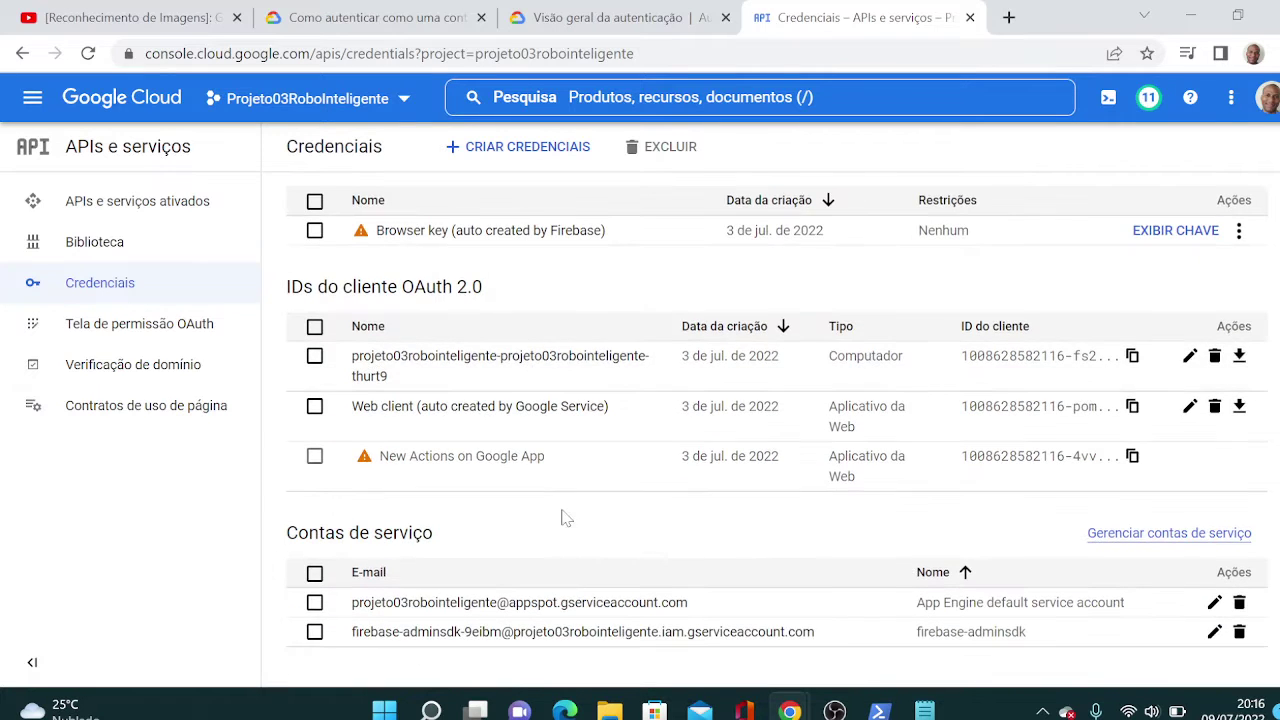
click(588, 632)
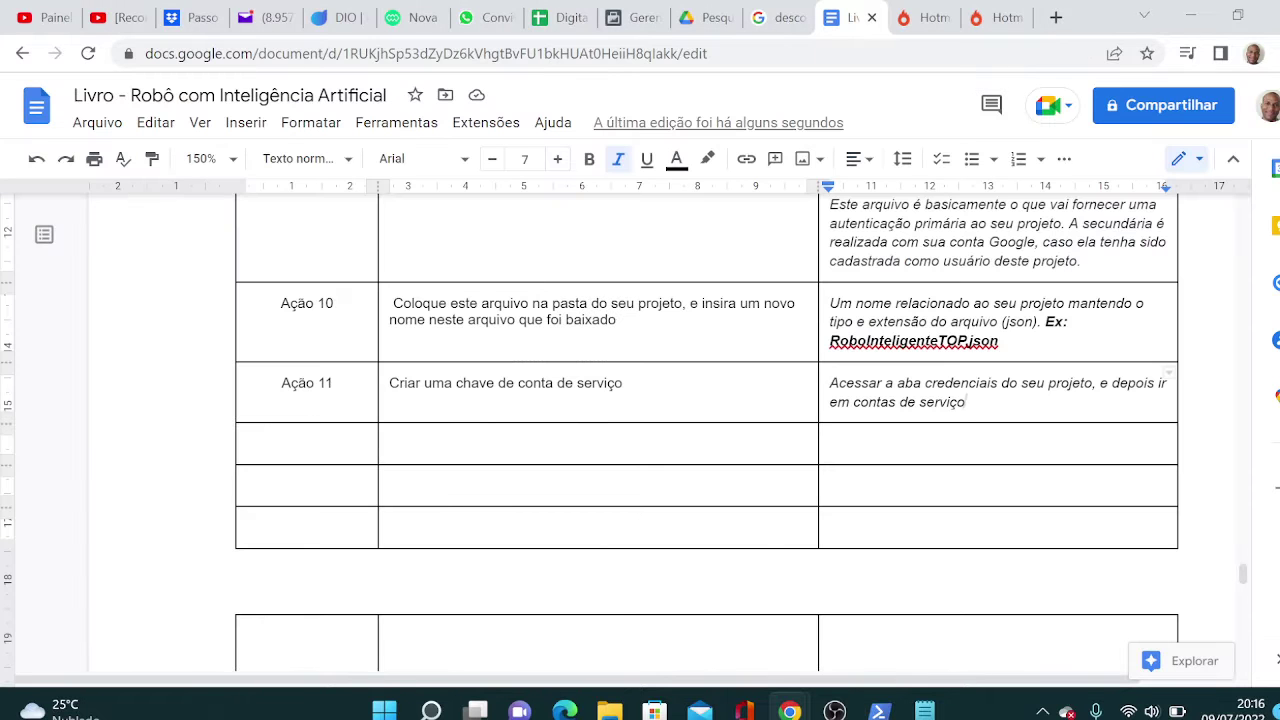
Extend the Ação 11 instruction in the book with ". Clique na conta de serviço que possui o seu nome e".
text(. Clique)
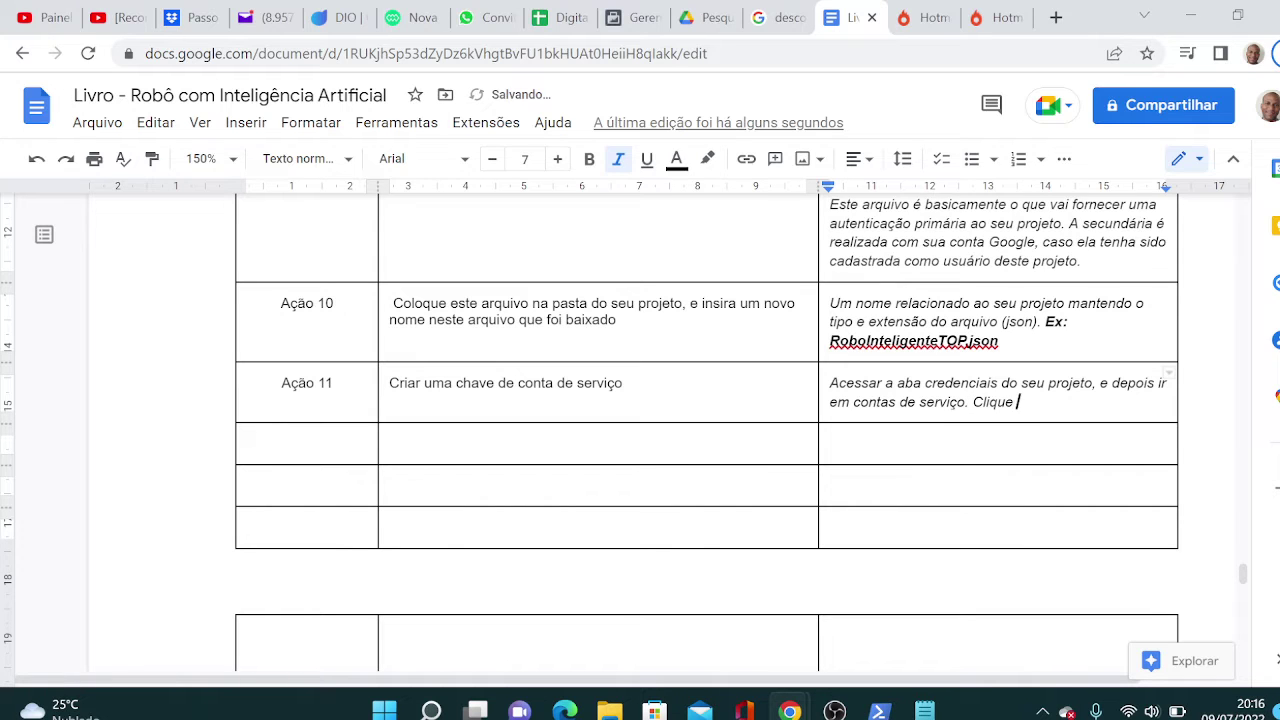
key(alt+Tab)
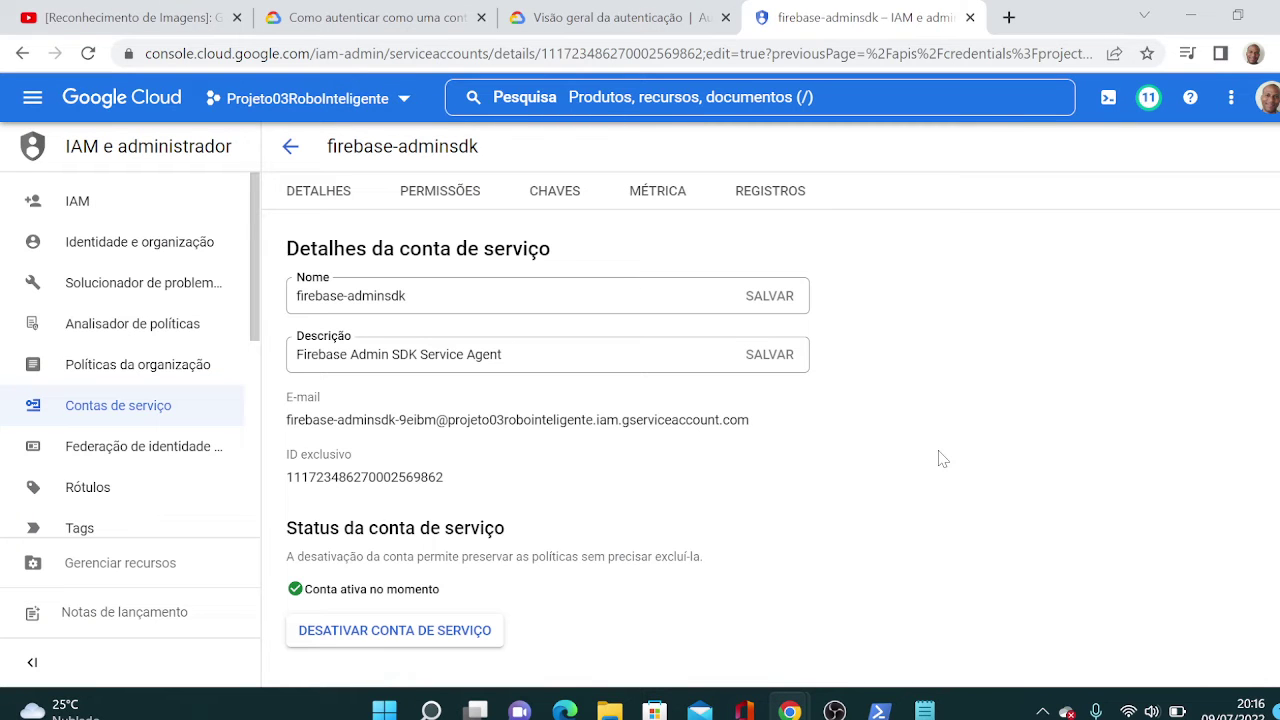
key(alt+Tab)
key(alt+Tab)
key(alt+Tab)
key(alt+Tab)
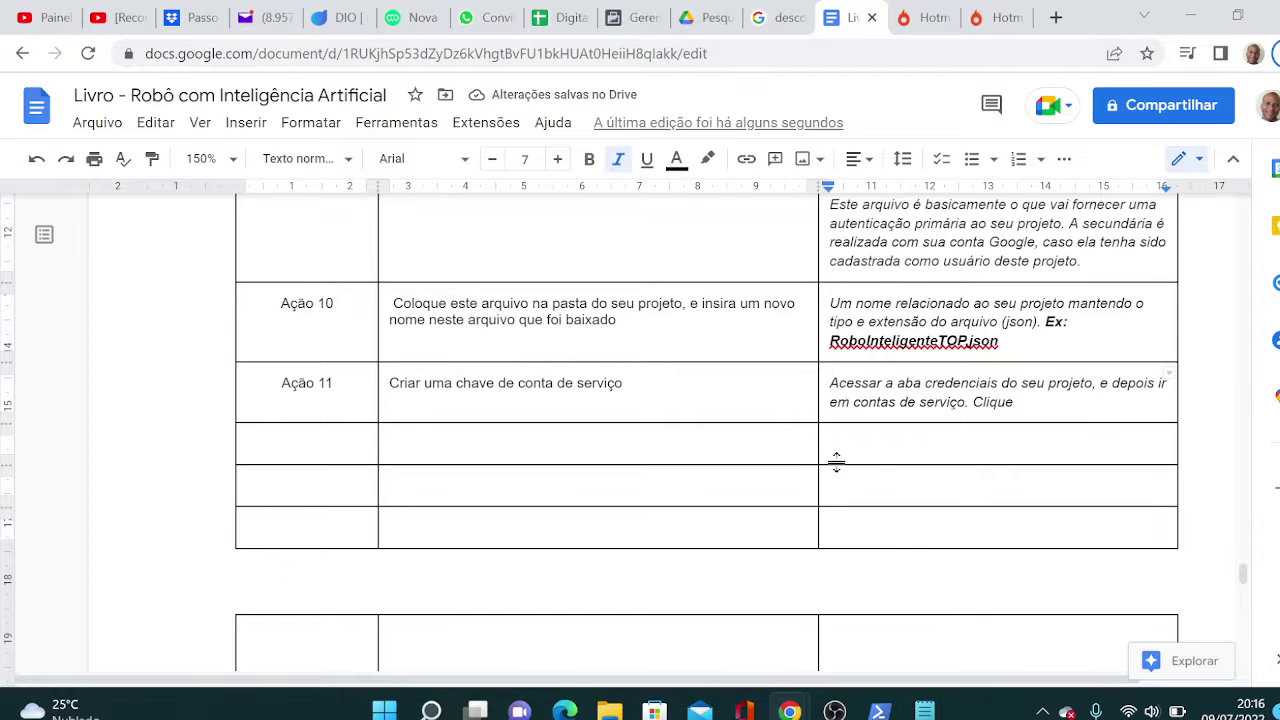
text(na )
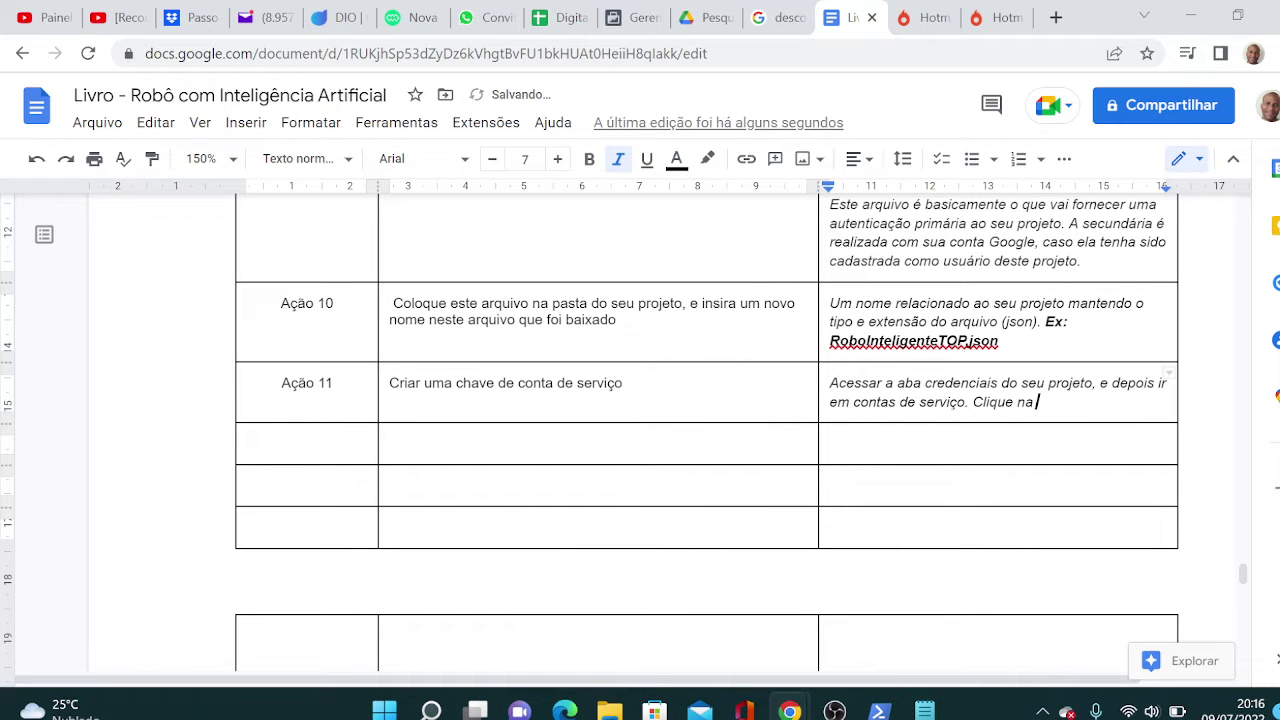
text(cionta)
key(BackSpace)
key(BackSpace)
key(BackSpace)
key(BackSpace)
key(BackSpace)
text(onta de s)
text(erviço que possu)
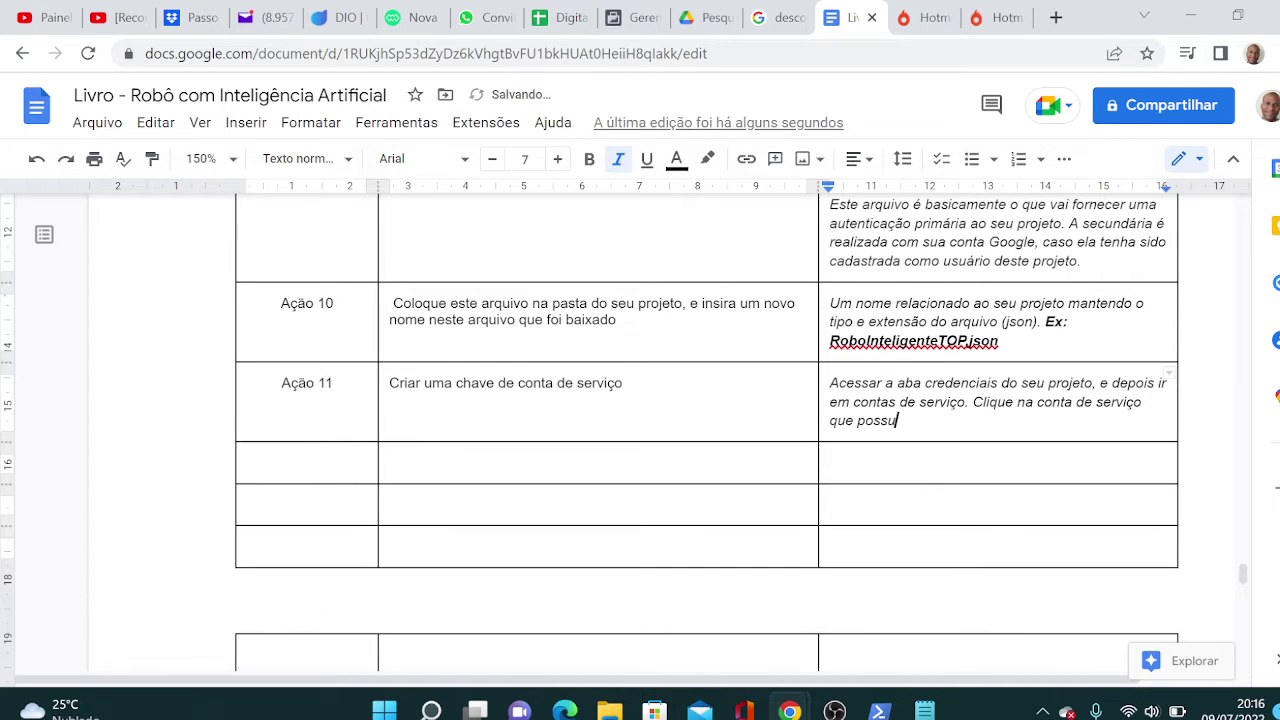
text(i o seu nome e)
Copy the account name firebase-adminsdk from the console and paste it at the end of the Ação 11 instruction.
key(alt+Tab)
drag(500, 148, 331, 146)
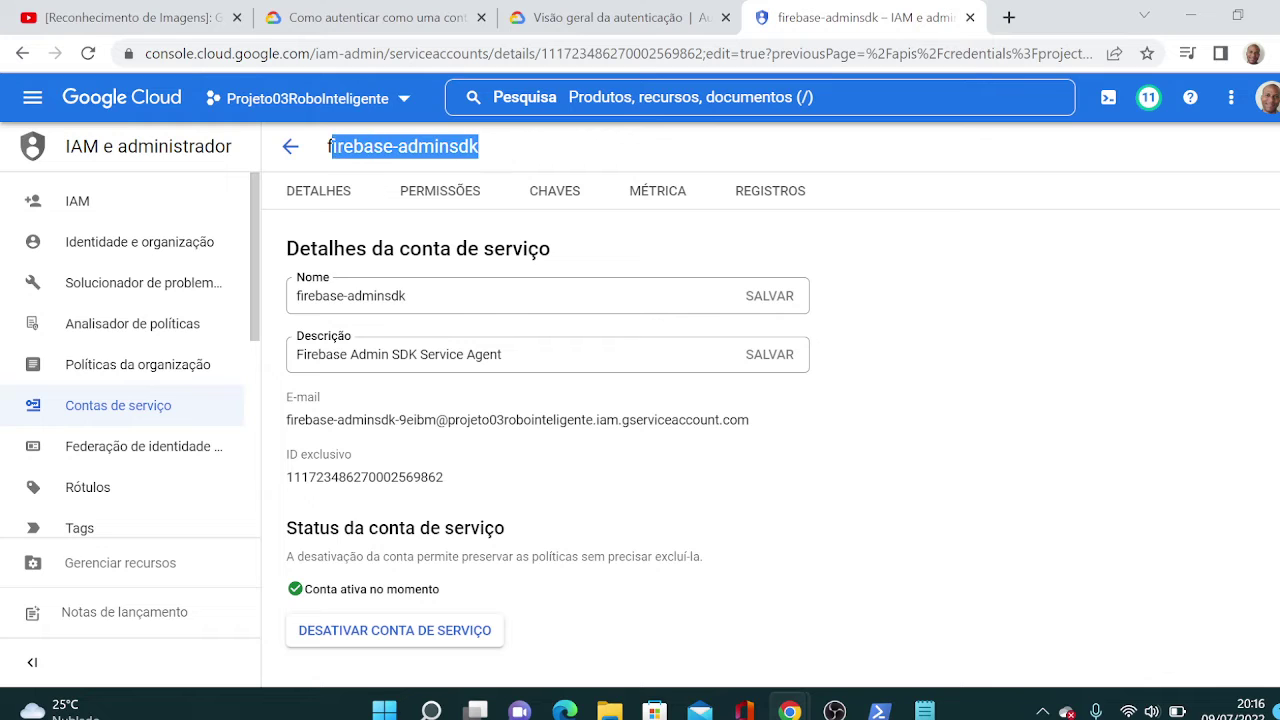
key(alt+Tab)
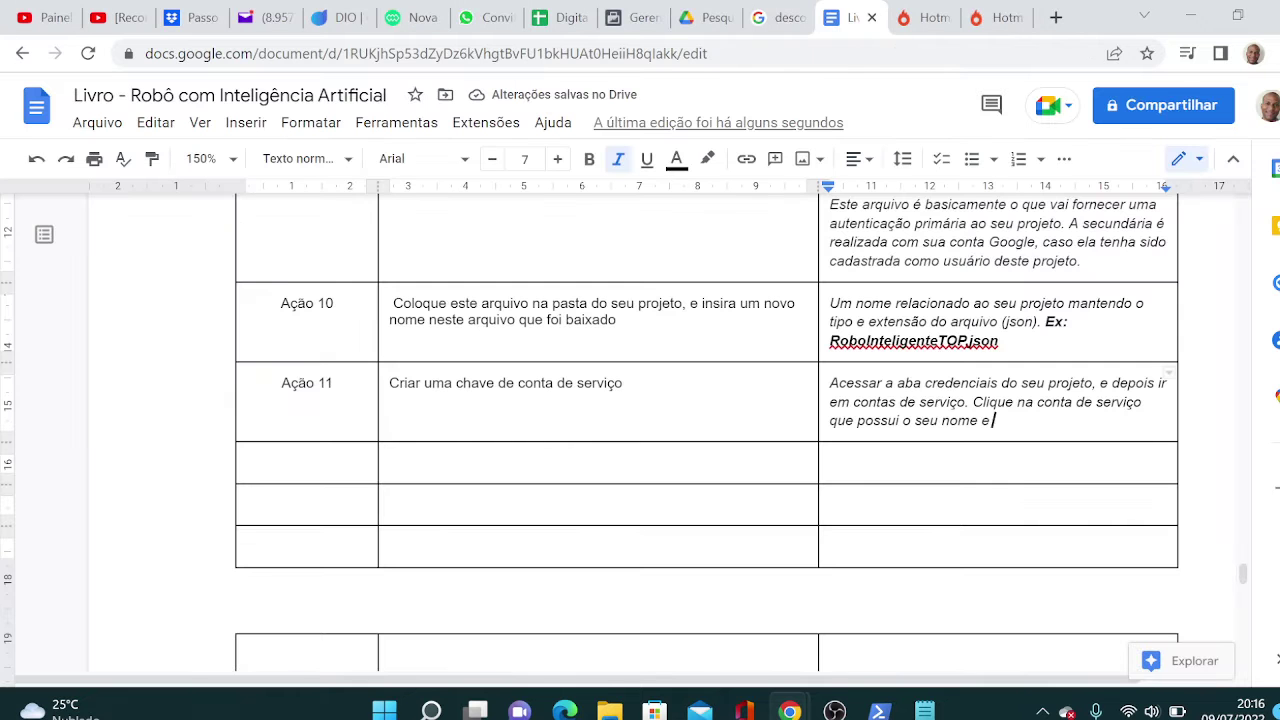
text(firebase-adminsdk)
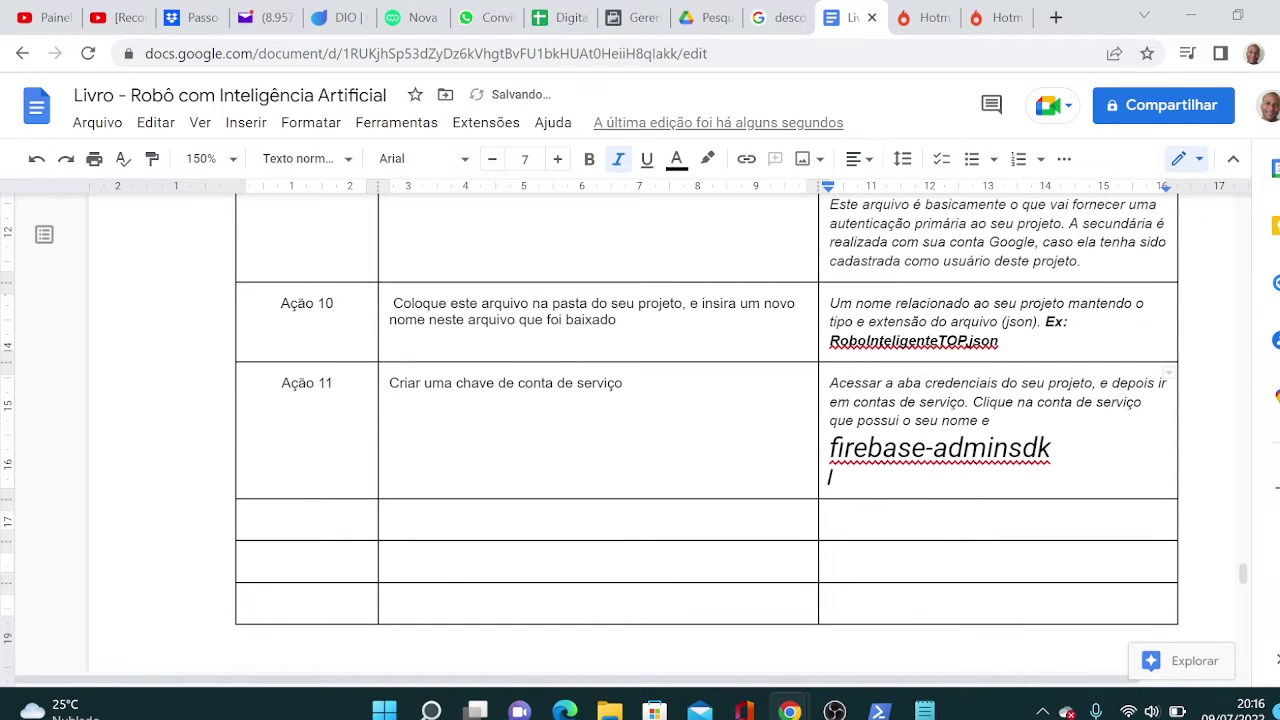
Match the pasted firebase-adminsdk to the instruction's 7-point italic formatting and bring it onto the line ending "seu nome e".
drag(877, 401, 914, 421)
click(152, 158)
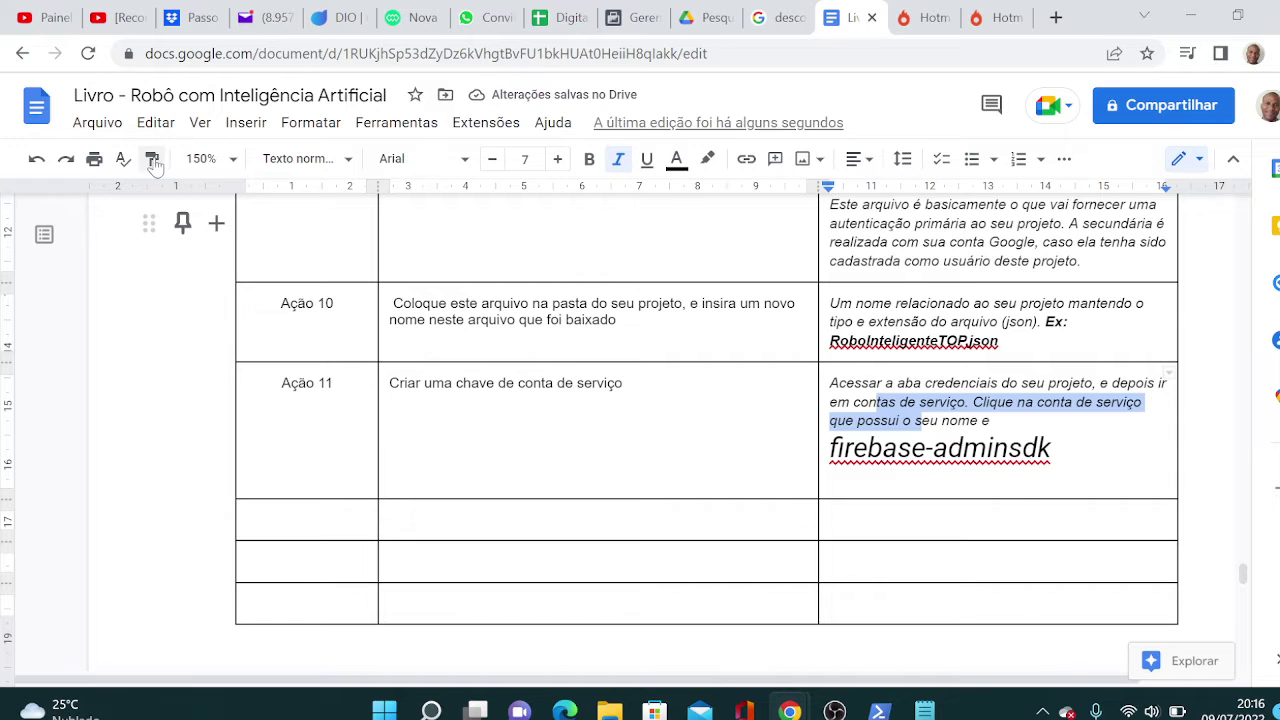
mouse_move(1048, 448)
mouse_down()
mouse_move(835, 450)
mouse_move(808, 380)
mouse_up()
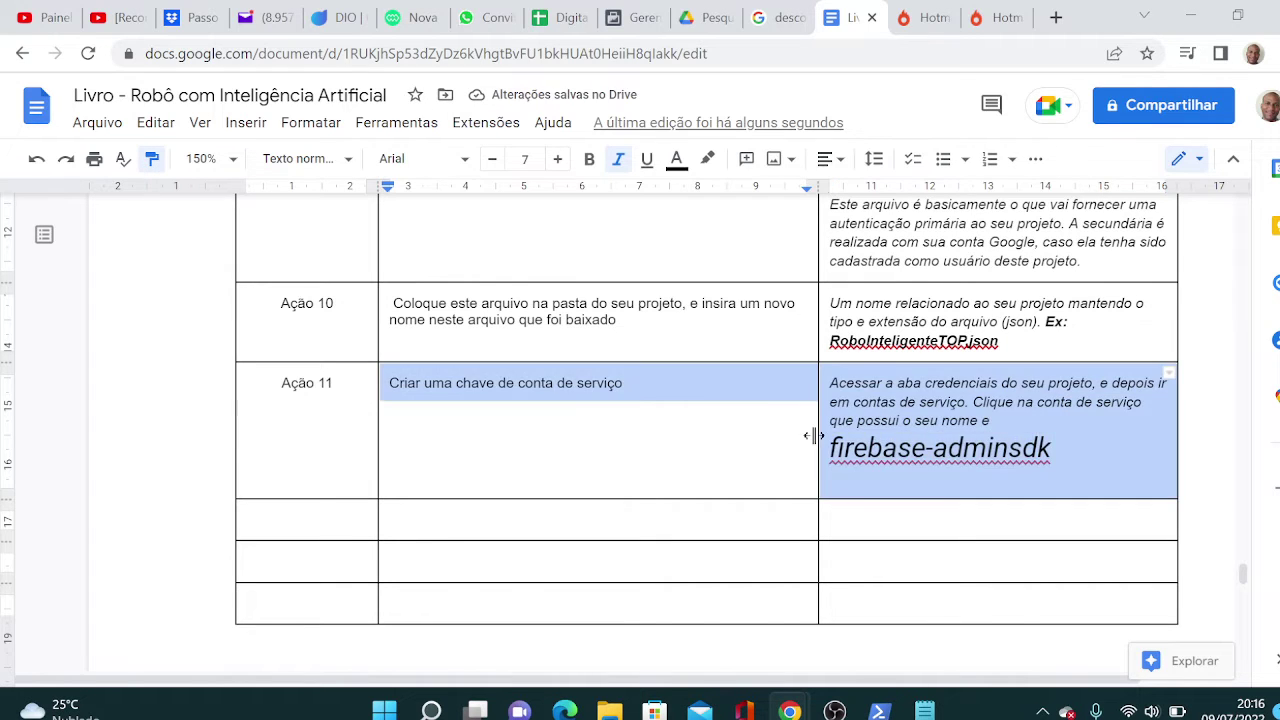
click(996, 421)
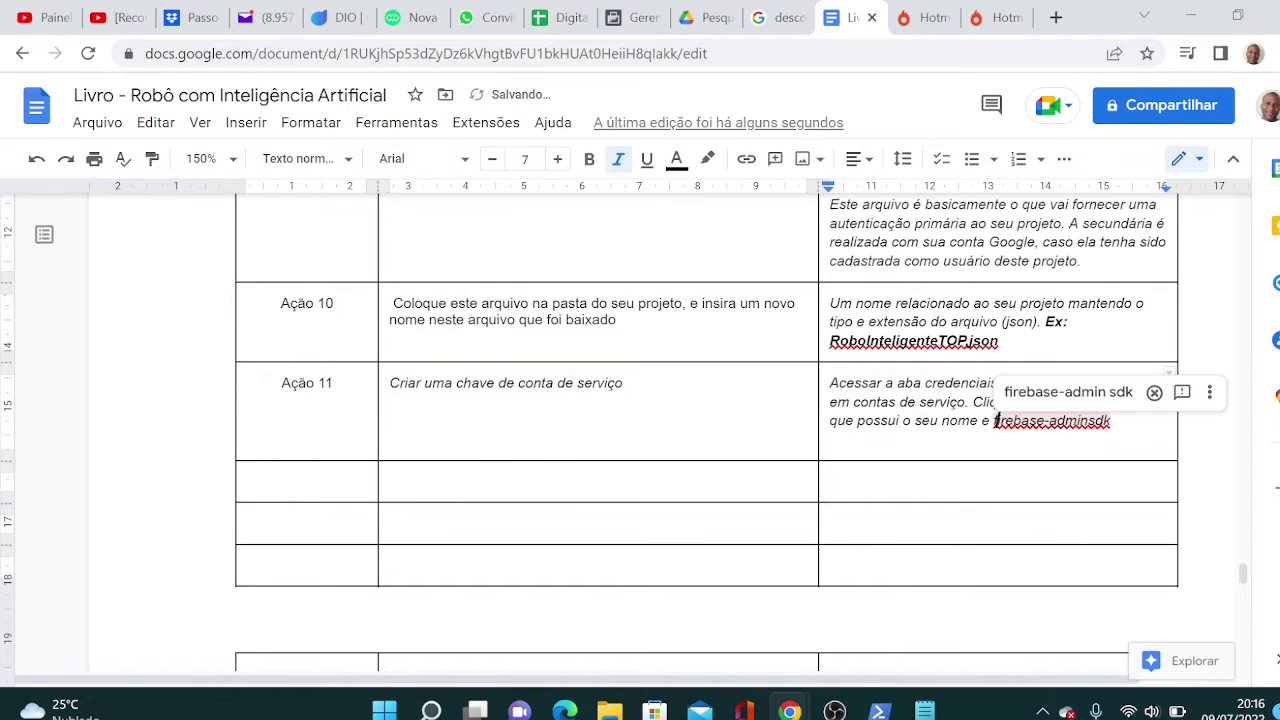
Set the Ação 11 label and "Criar uma chave de conta de serviço" in regular, non-italic text.
click(573, 319)
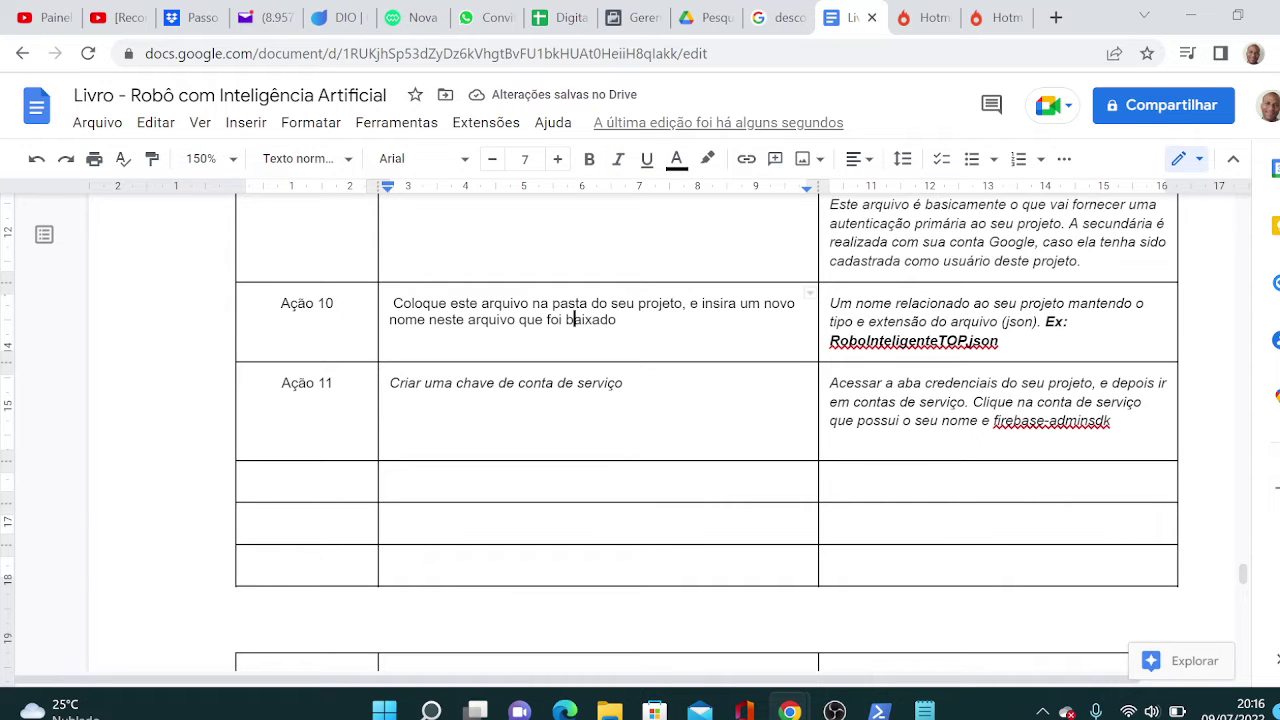
click(608, 383)
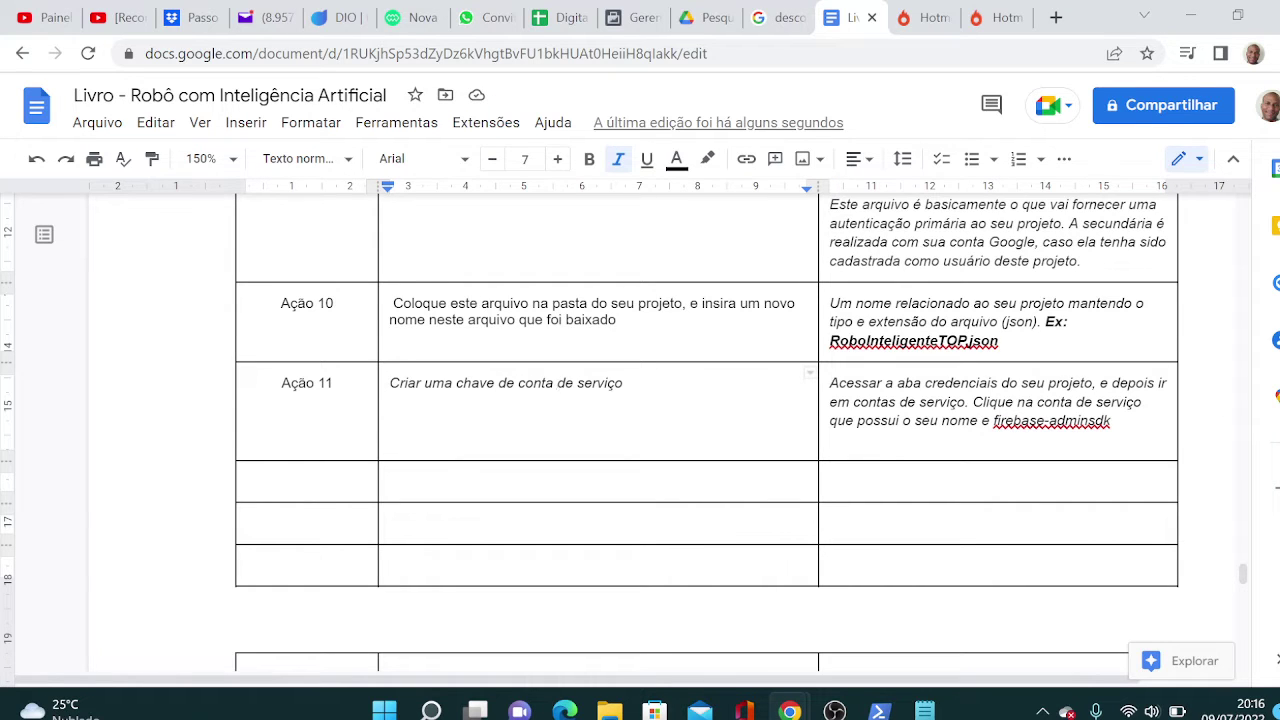
drag(557, 383, 360, 365)
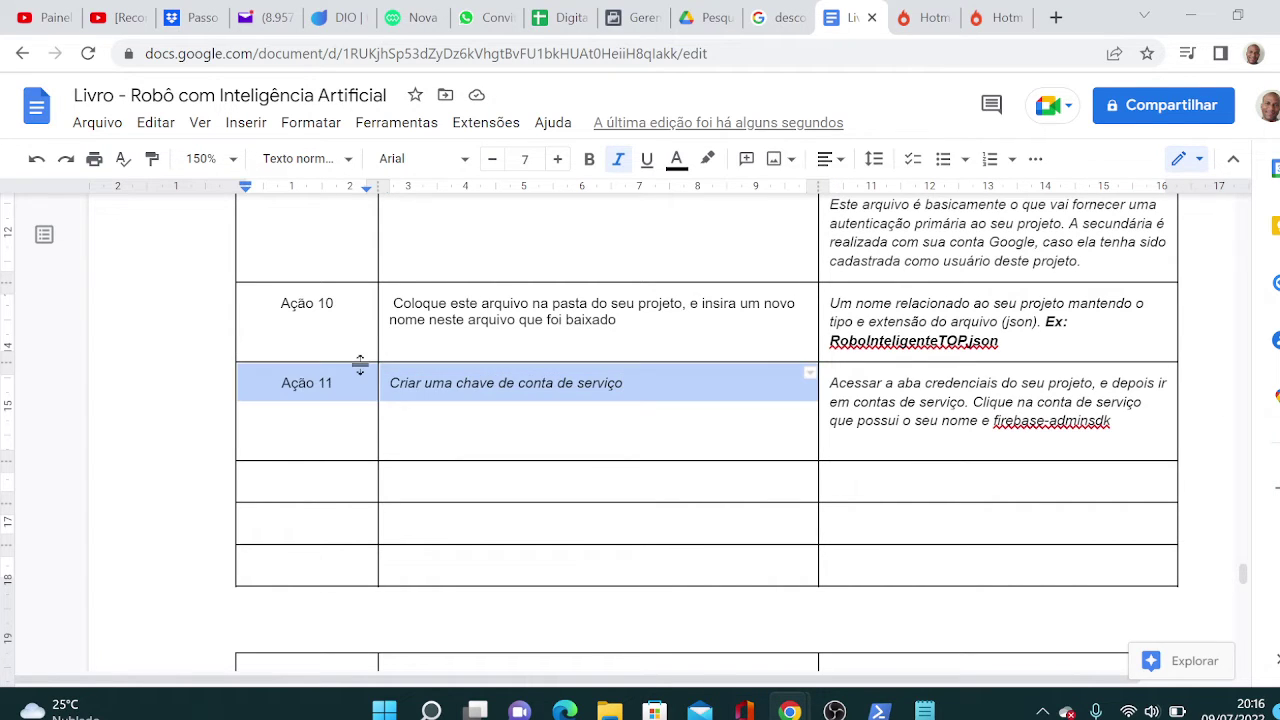
click(618, 159)
click(617, 159)
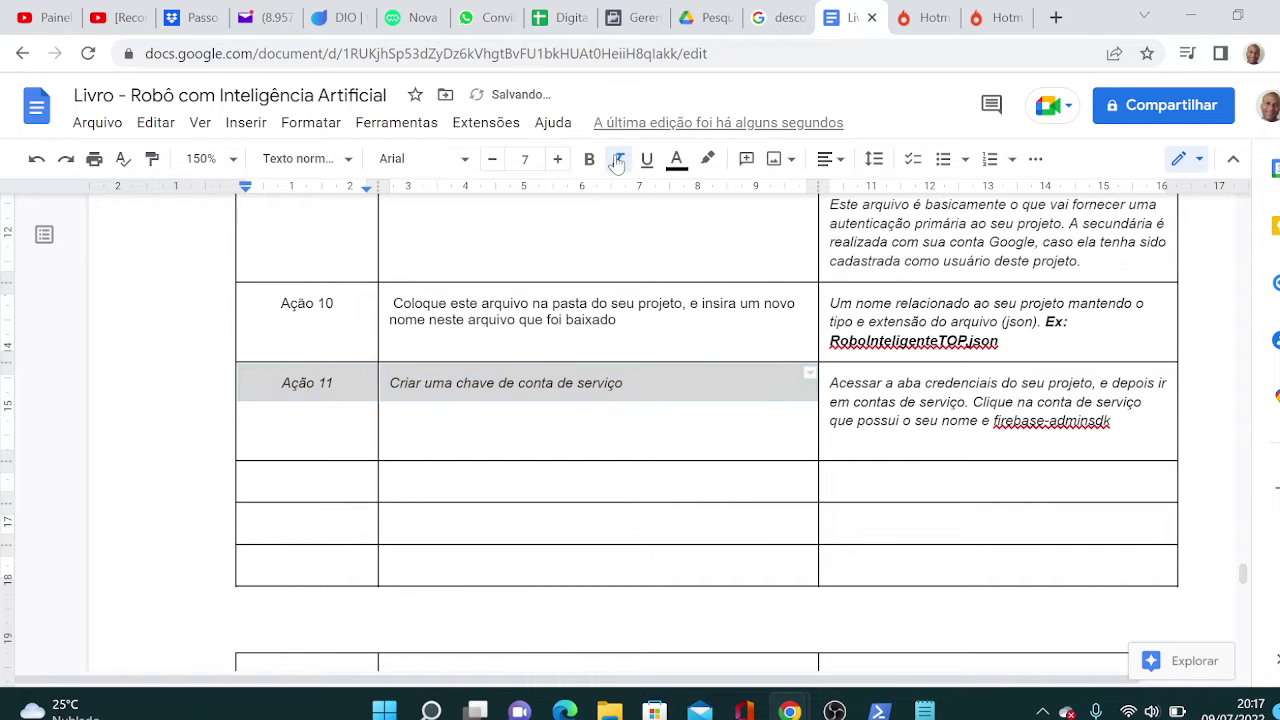
click(623, 383)
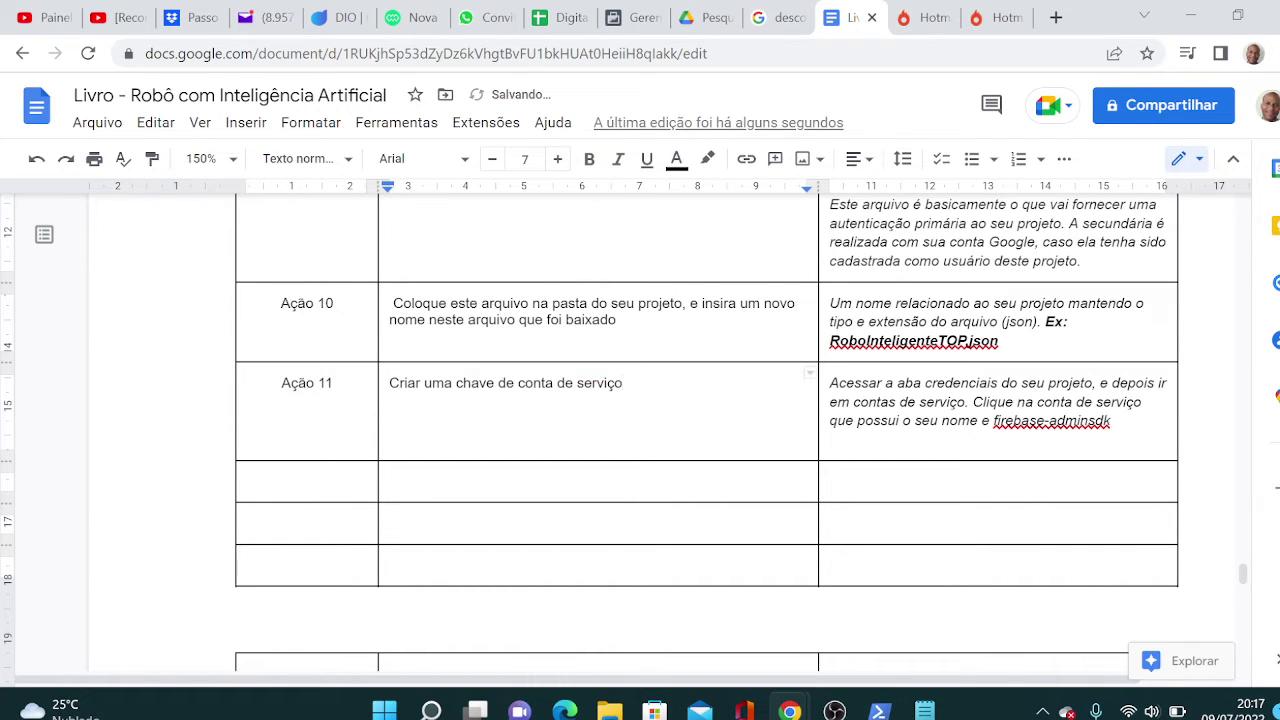
Return to the console and examine the firebase-adminsdk service account's name, description and status.
click(1111, 421)
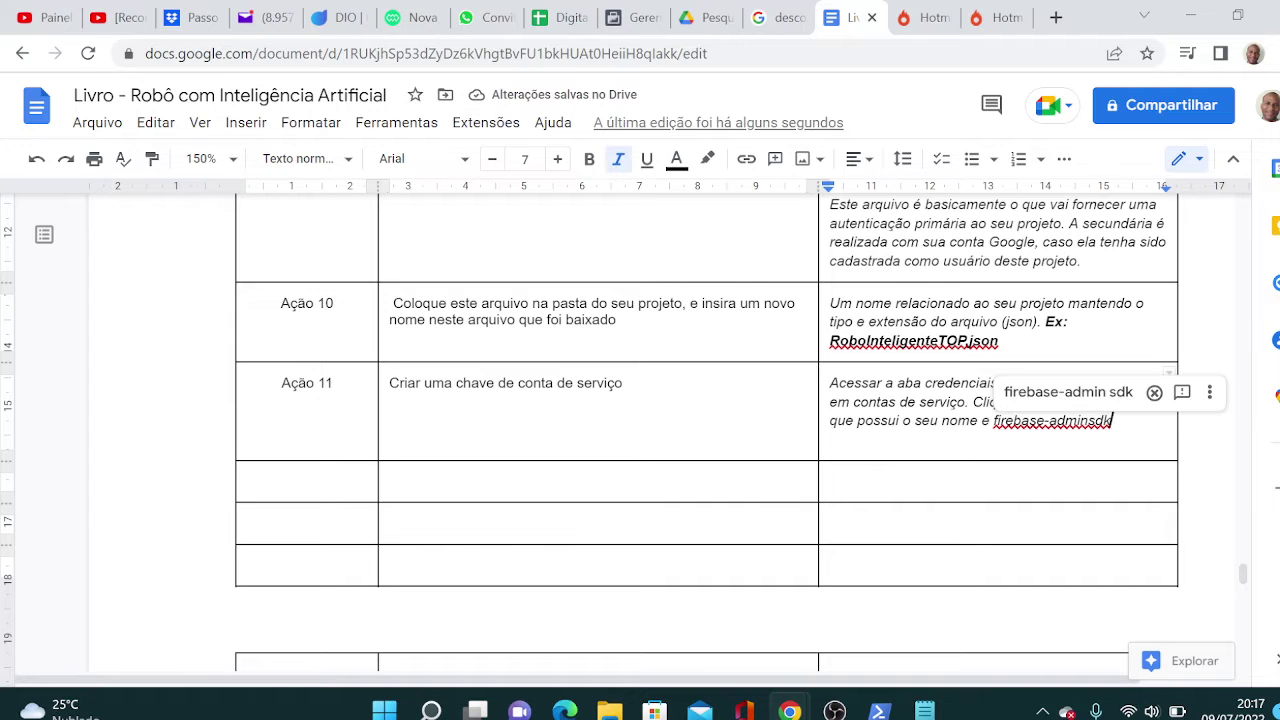
key(alt+Tab)
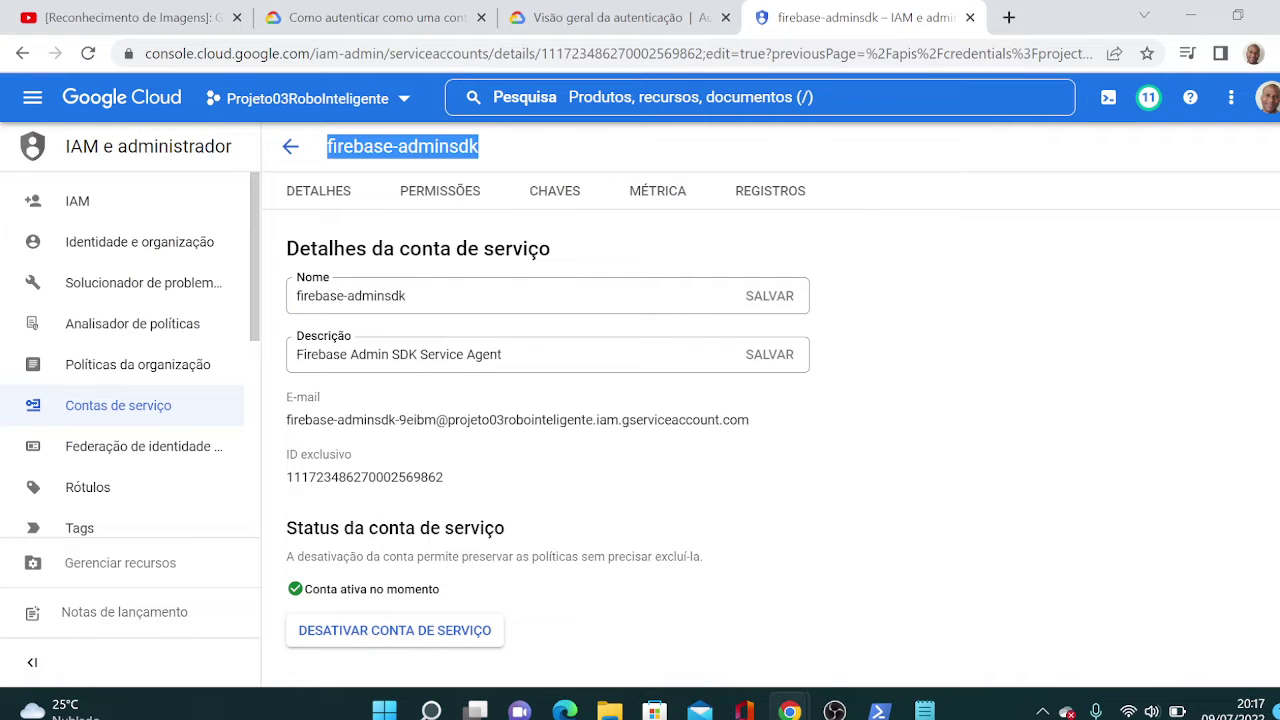
scroll(547, 444, down, 1)
scroll(547, 444, up, 1)
scroll(547, 444, down, 1)
scroll(547, 444, up, 1)
click(500, 354)
click(500, 296)
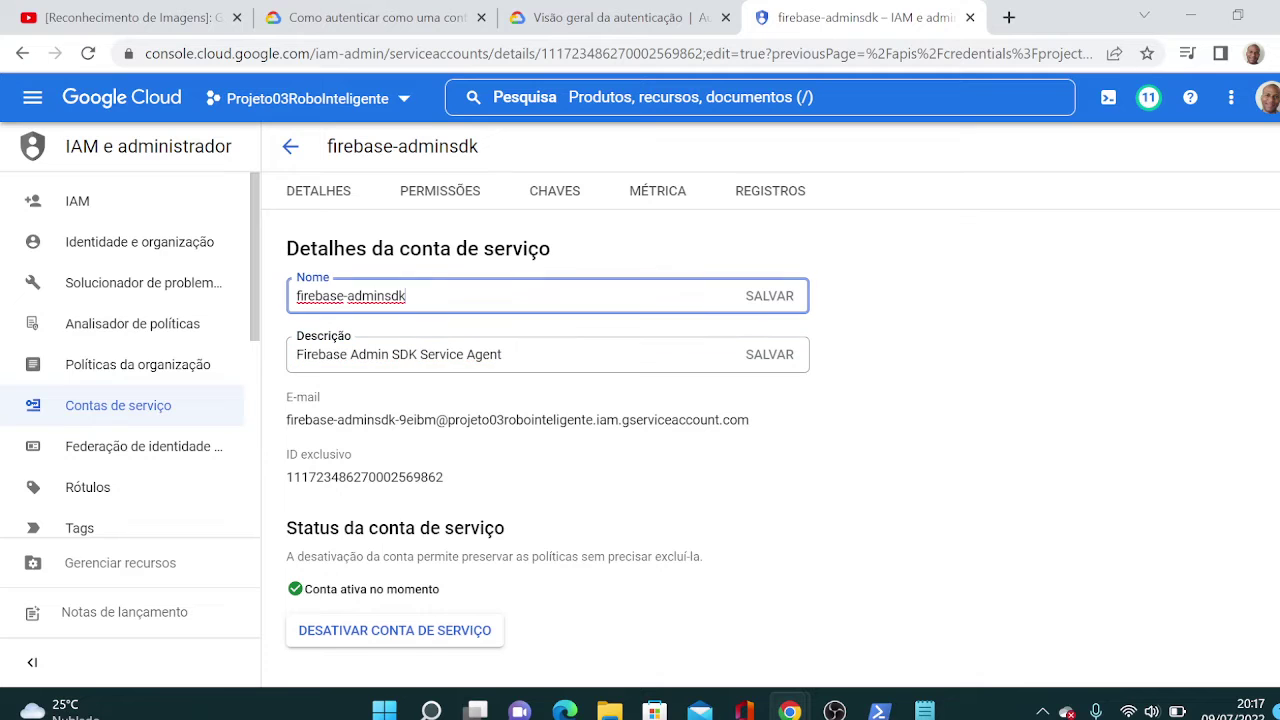
Switch to the Notepad file "Etapas para projeto na GPC" and find the project name within the projeto03robointeligente model ID.
click(925, 711)
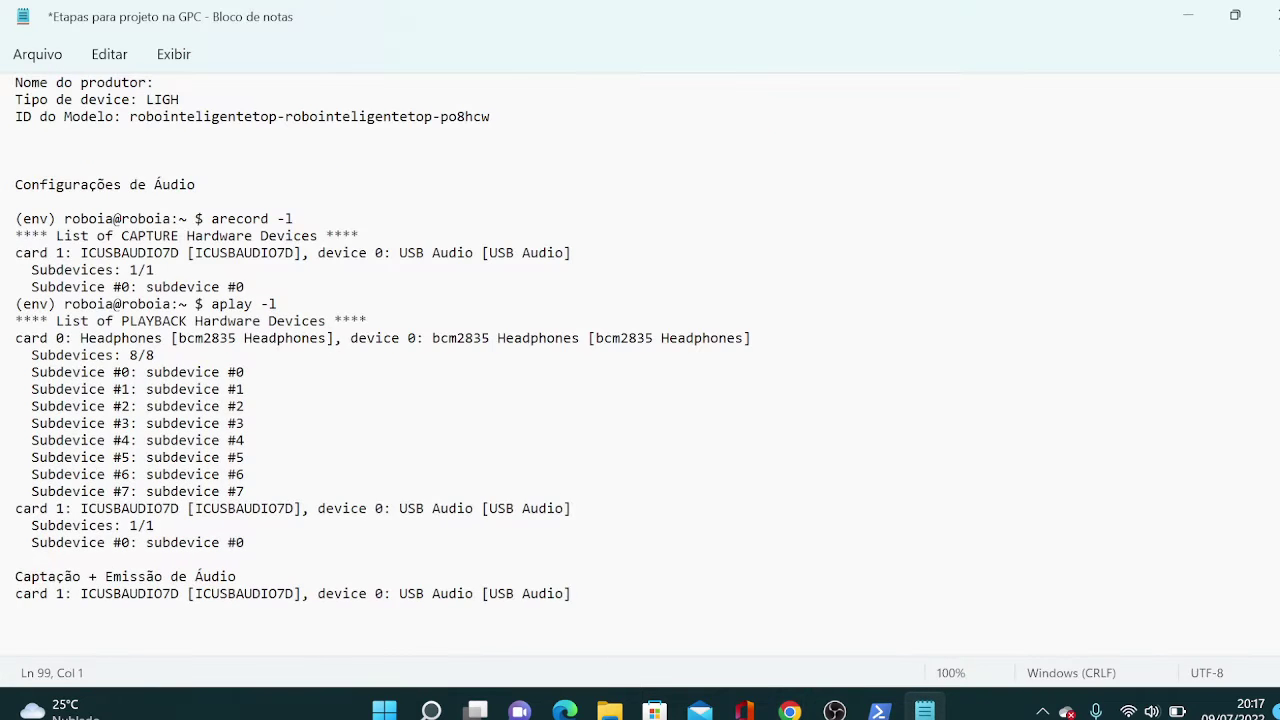
scroll(640, 370, up, 4)
scroll(640, 370, up, 2)
scroll(640, 370, up, 2)
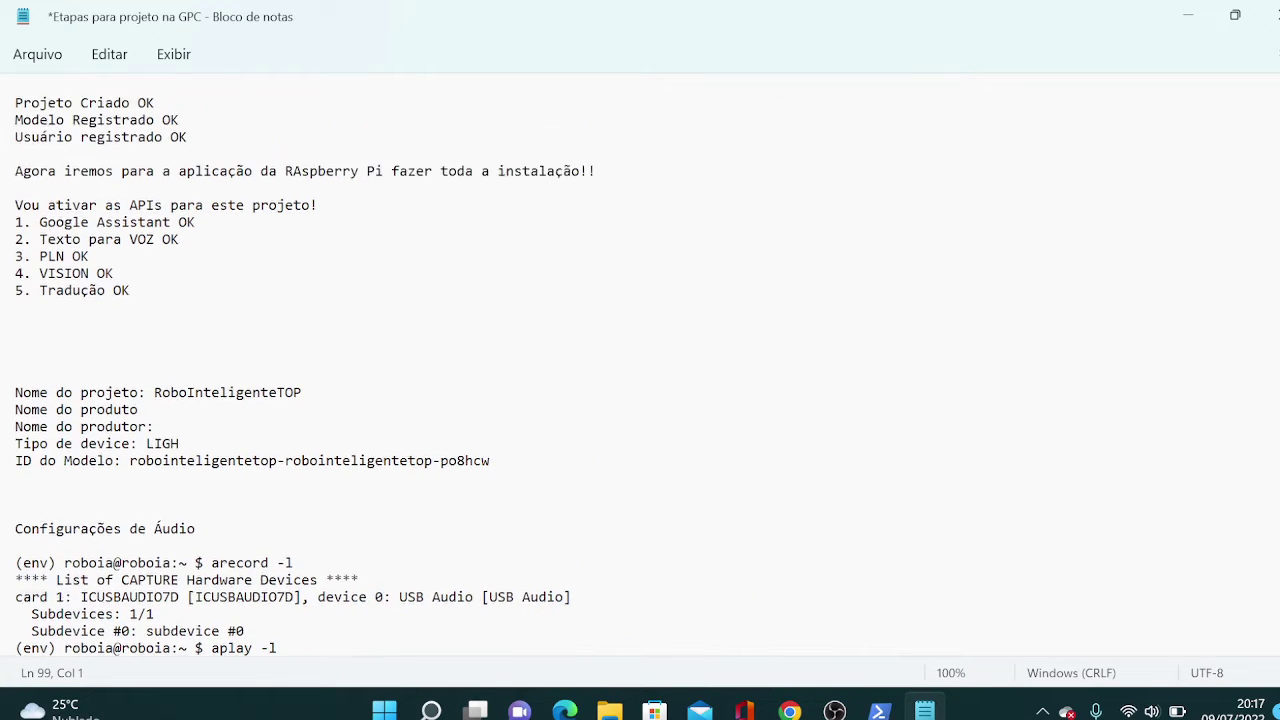
scroll(640, 370, down, 1)
scroll(640, 370, up, 1)
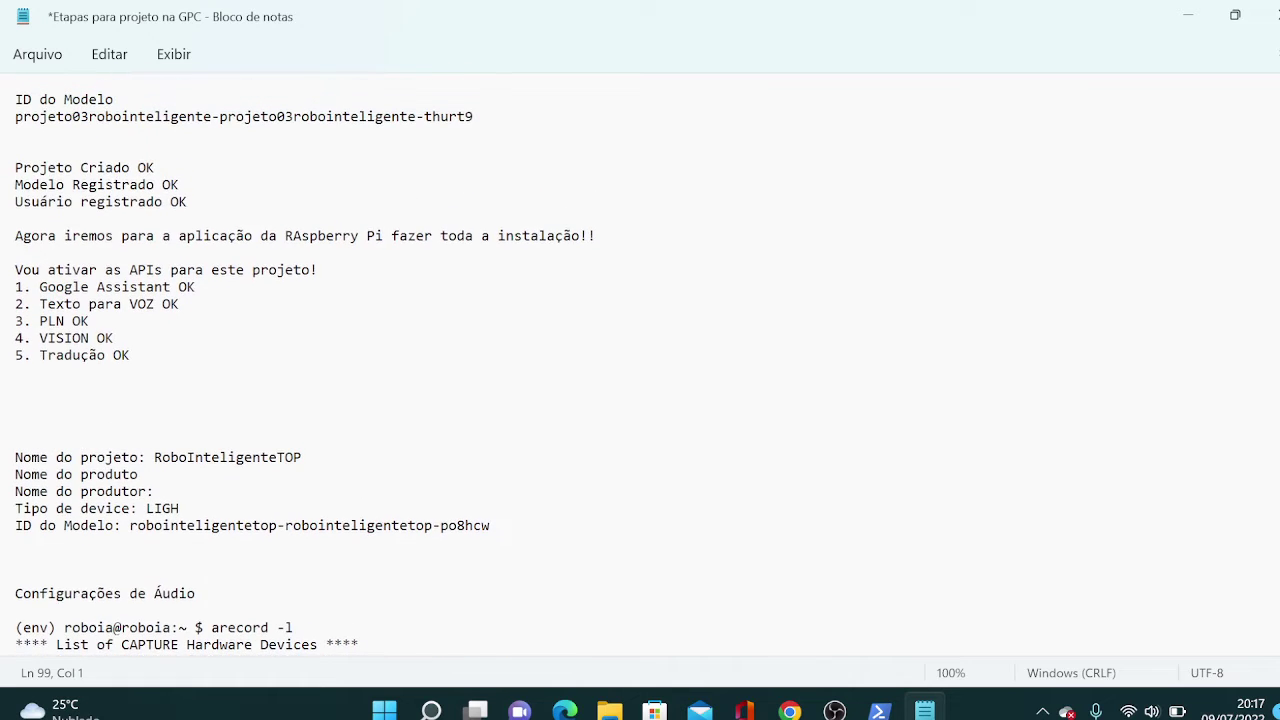
drag(15, 99, 89, 116)
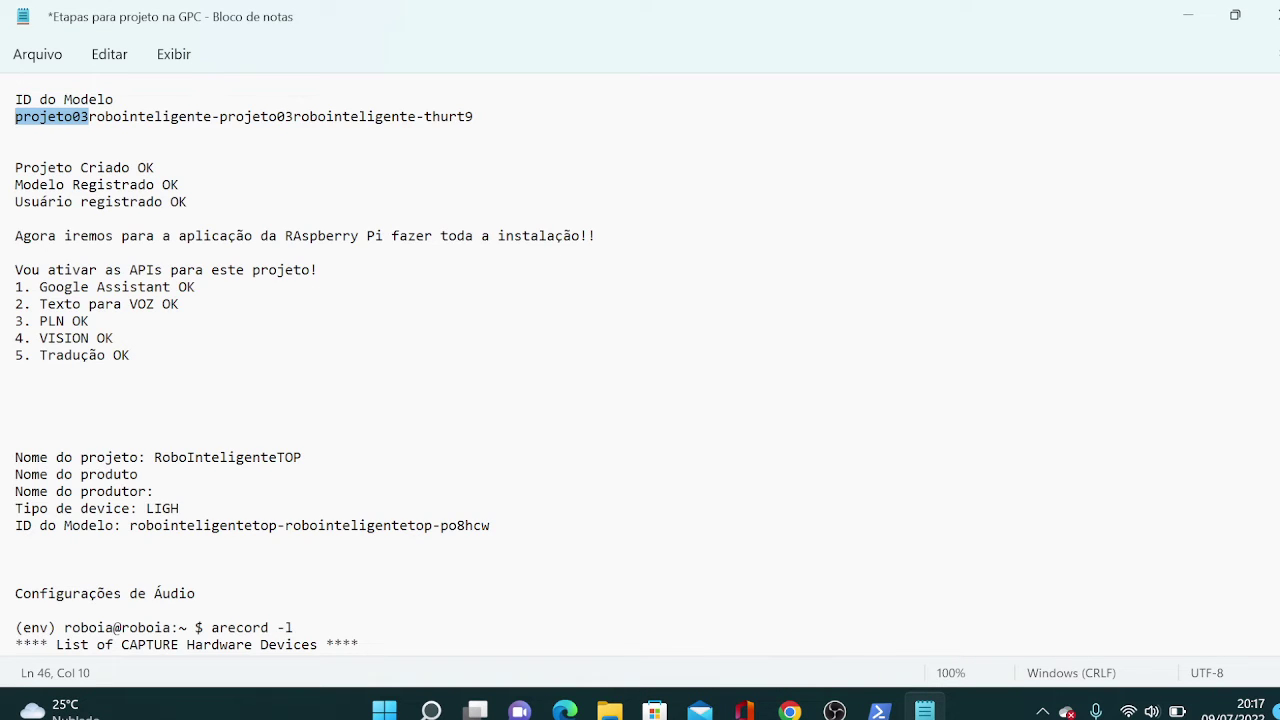
scroll(640, 370, down, 12)
click(835, 711)
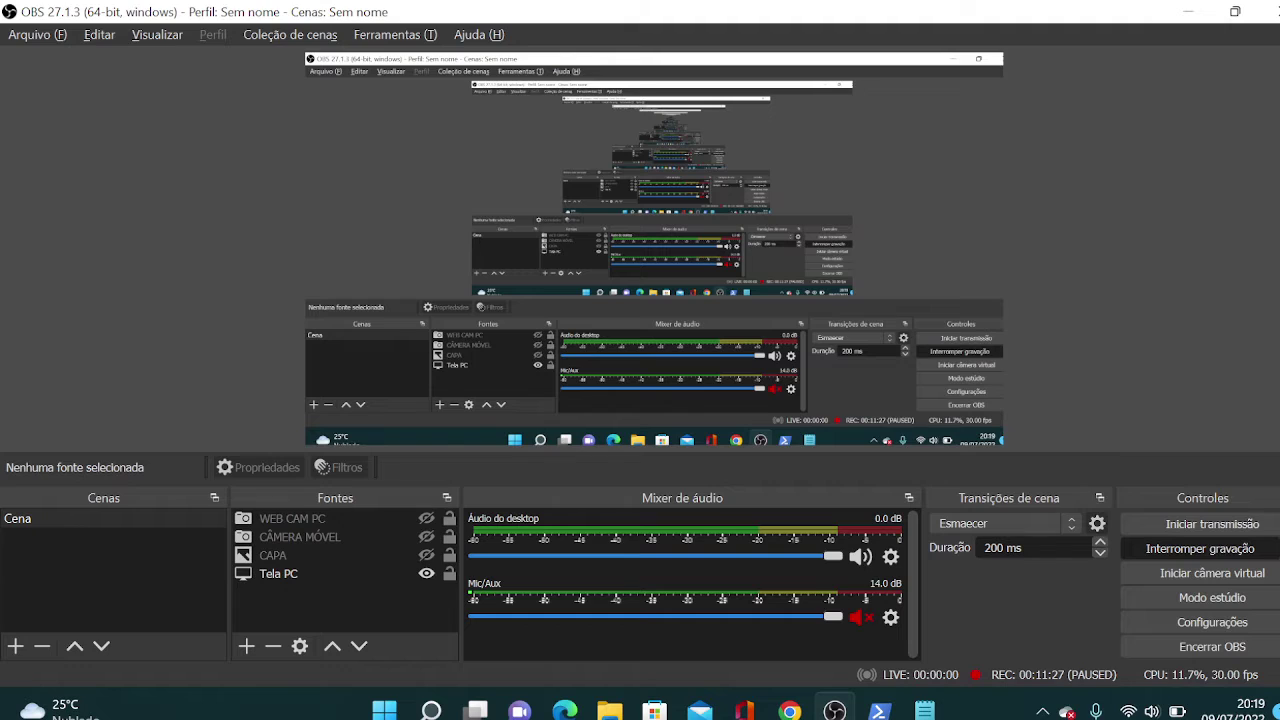
key(alt+Tab)
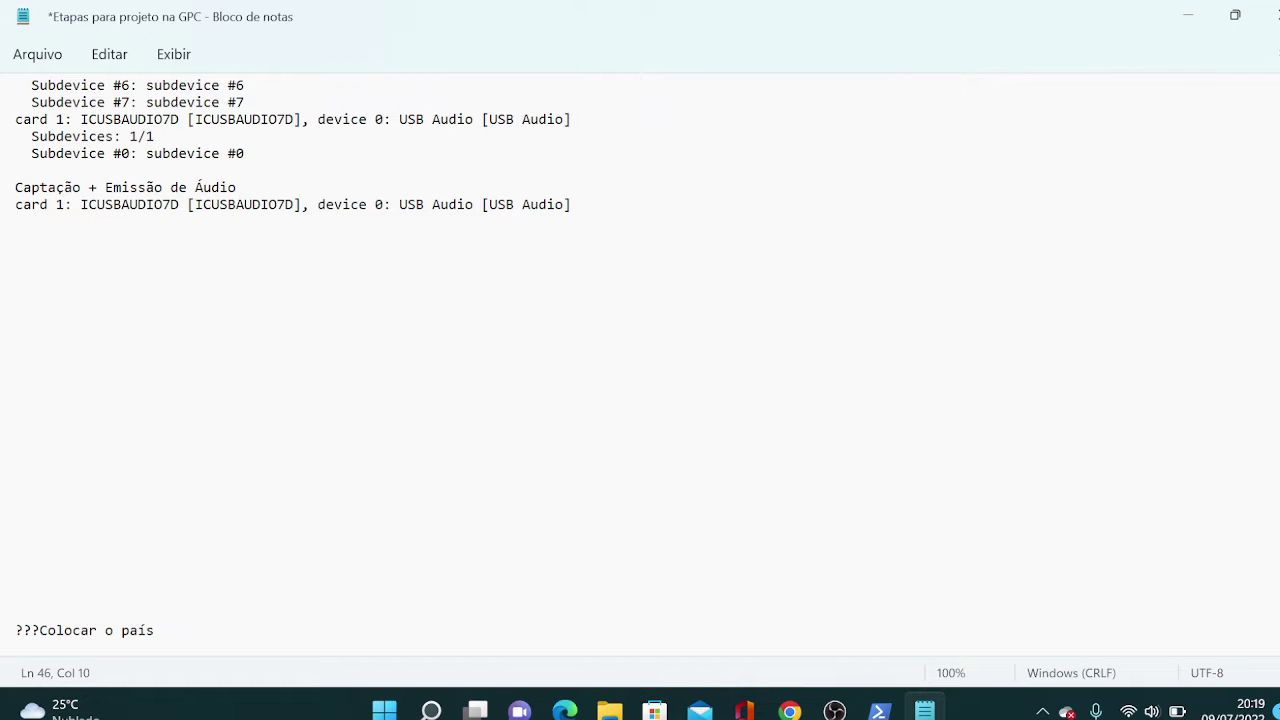
Switch to the Google Cloud console and check the exact spelling of the current project's name in the project list.
mouse_move(812, 697)
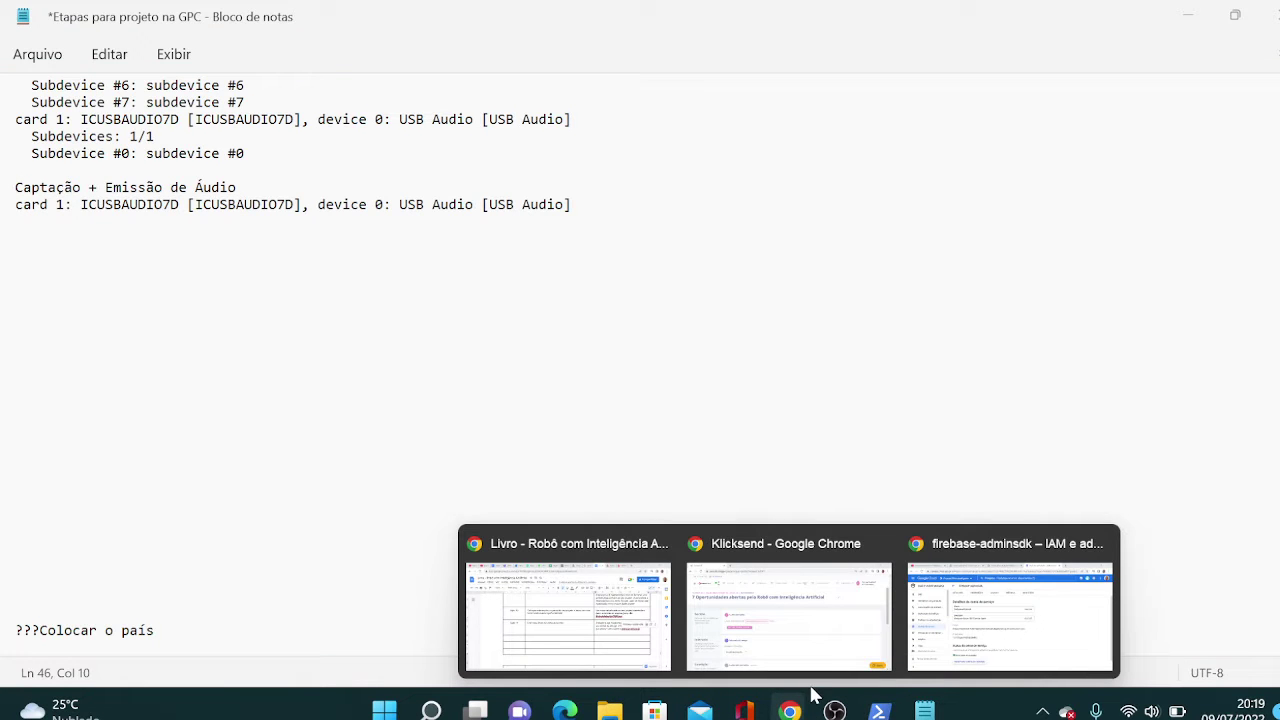
click(648, 628)
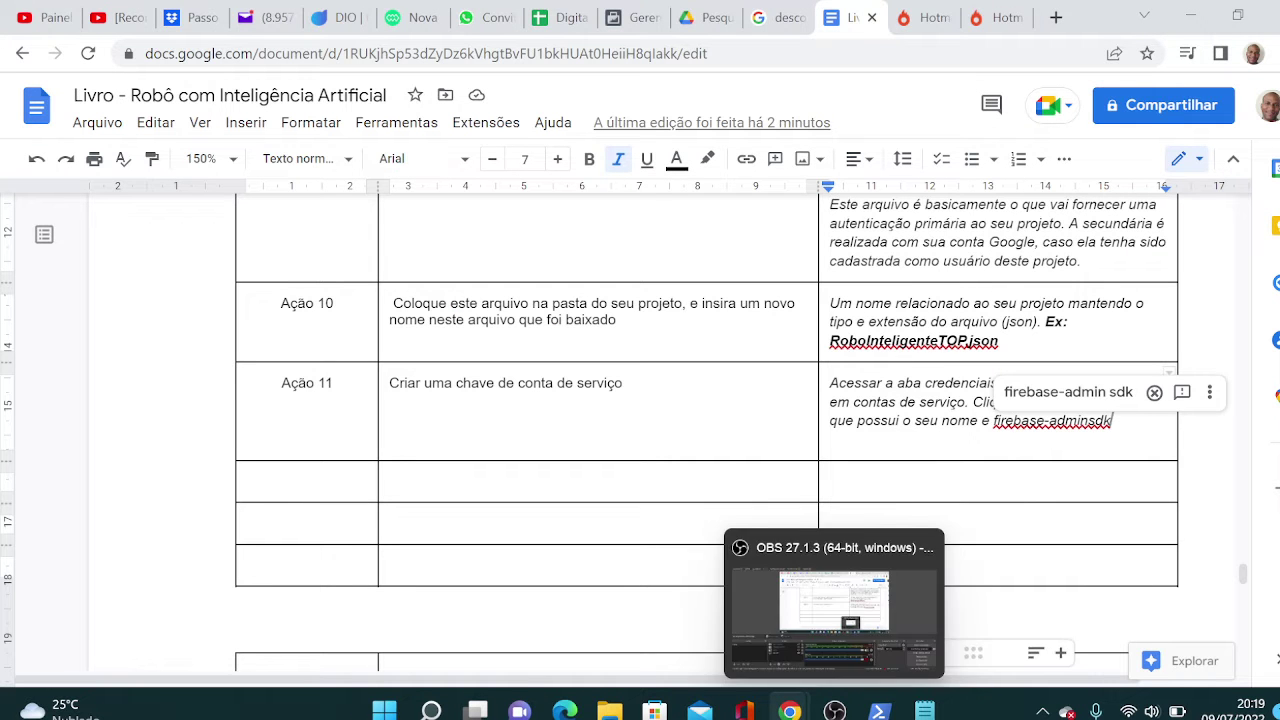
key(alt+Tab)
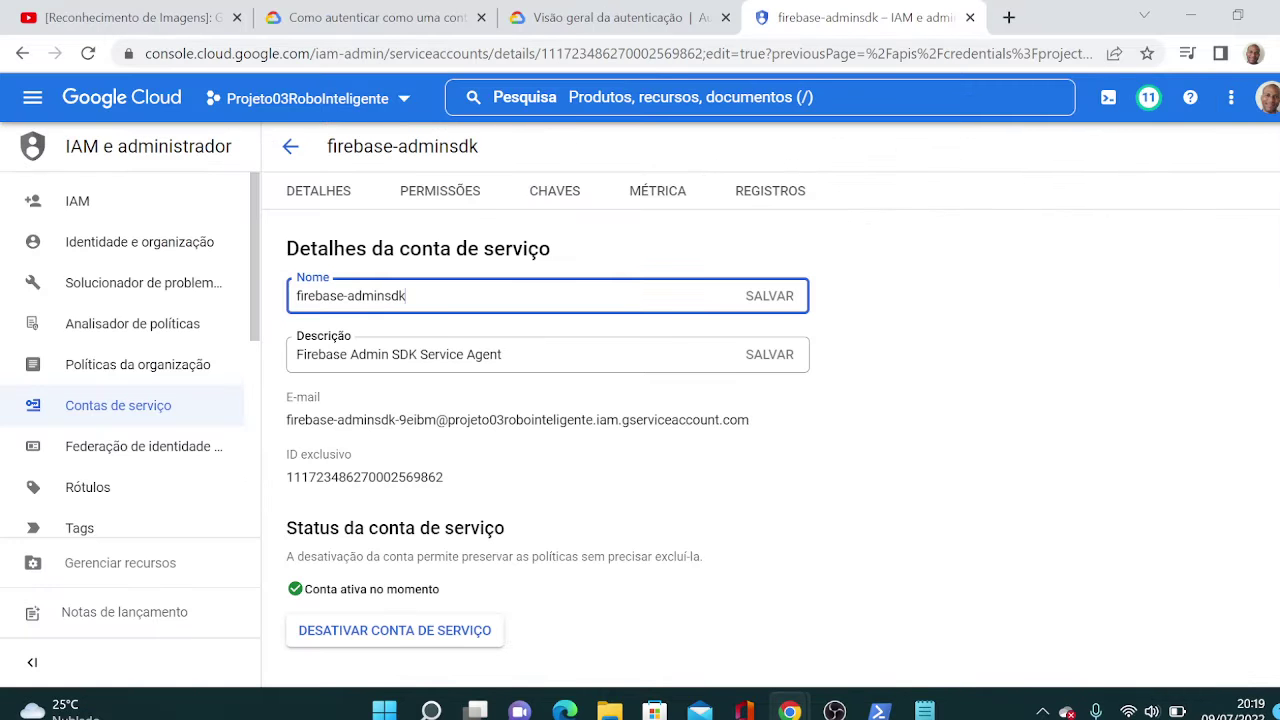
key(alt+Tab)
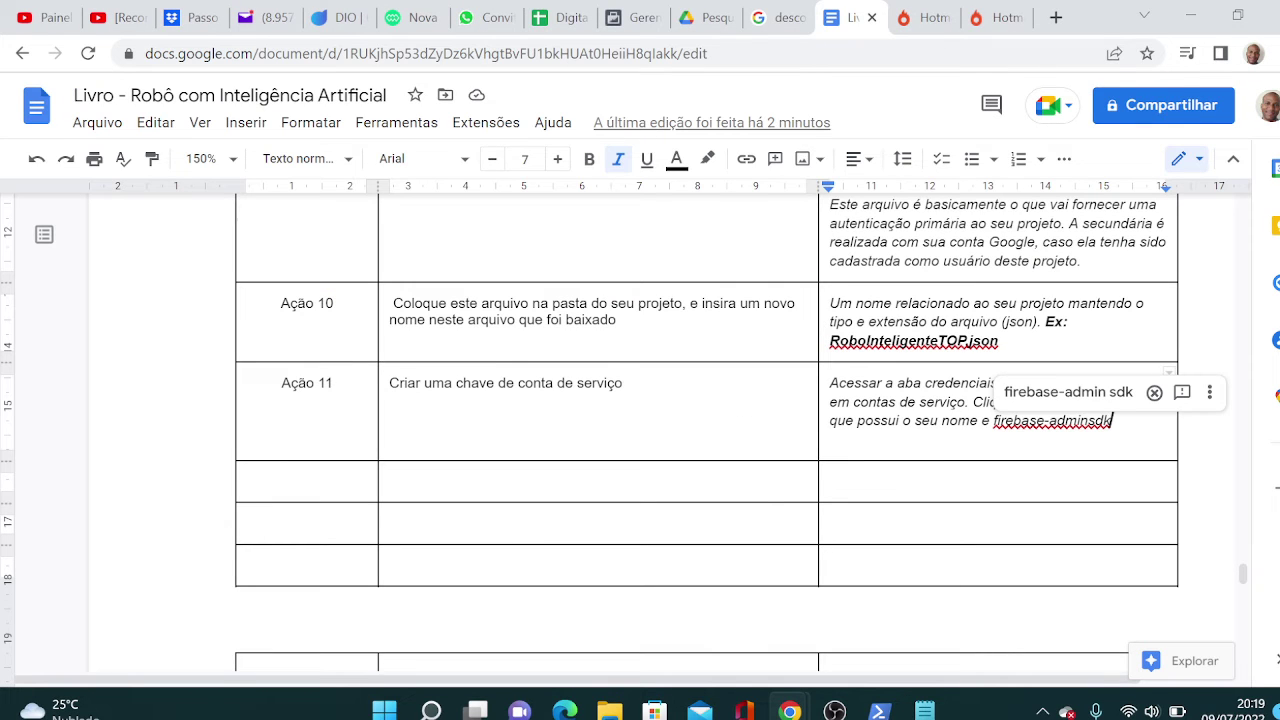
key(alt+Tab)
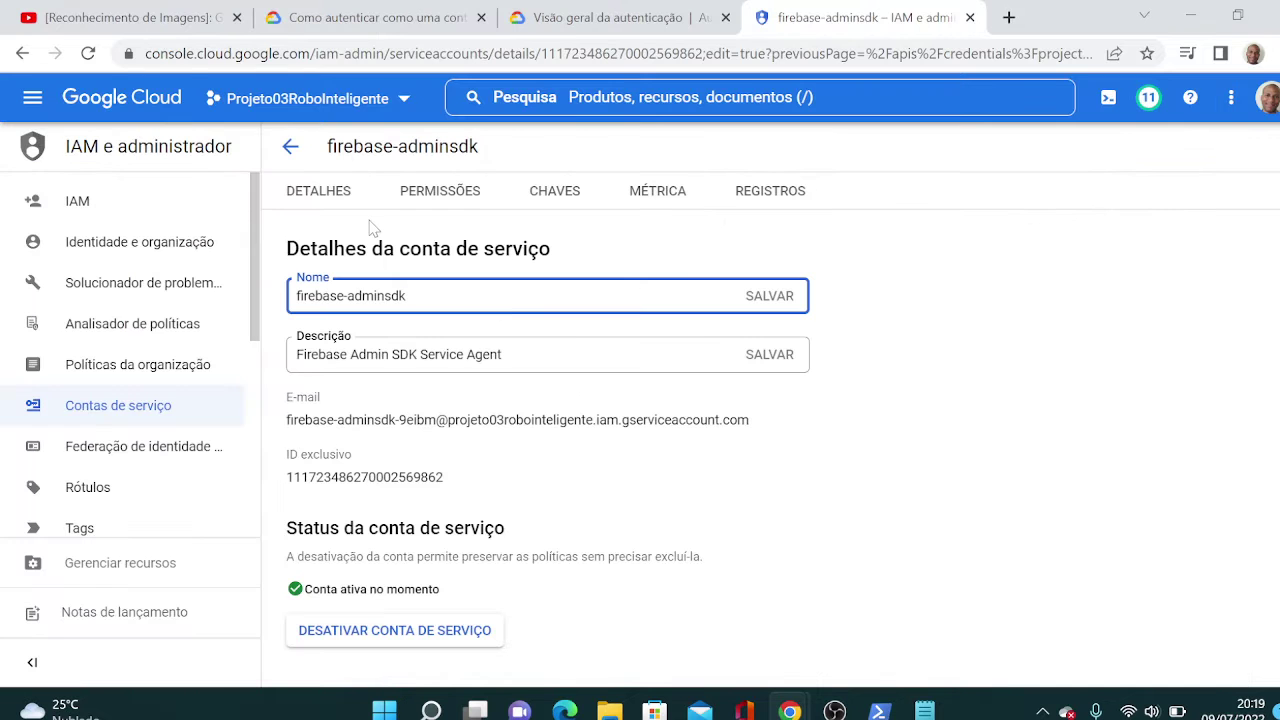
click(385, 100)
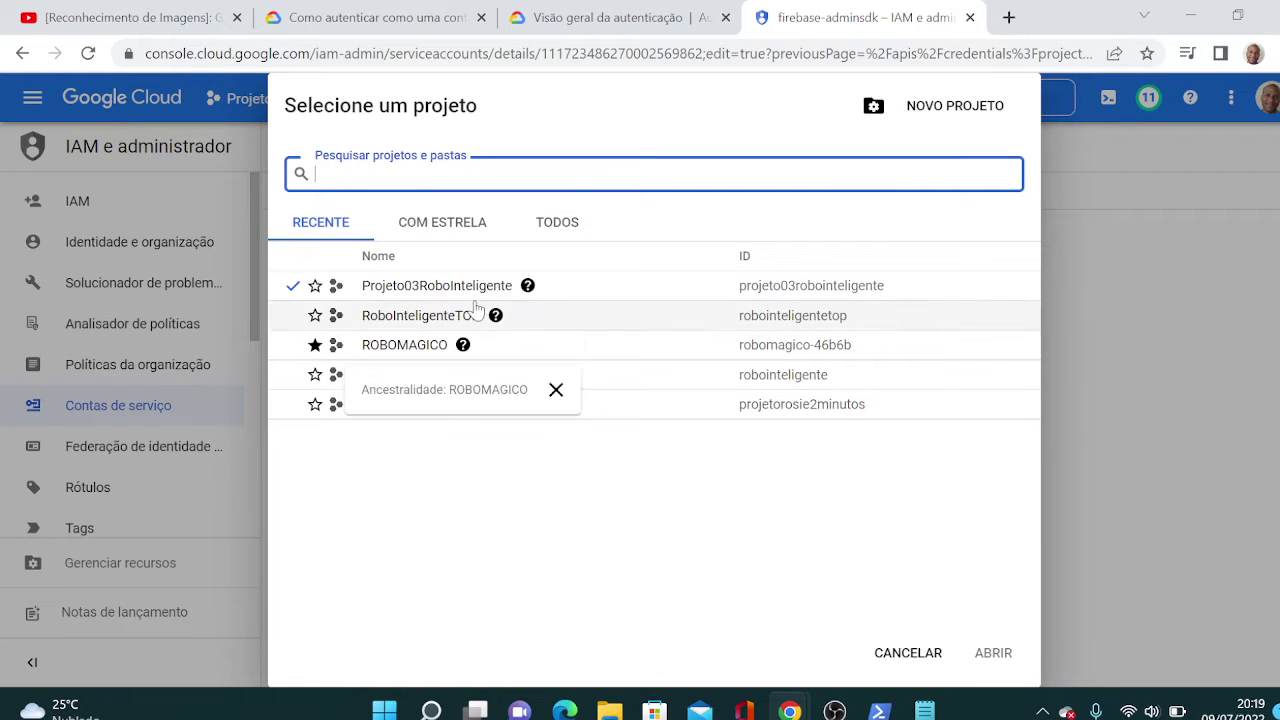
click(524, 289)
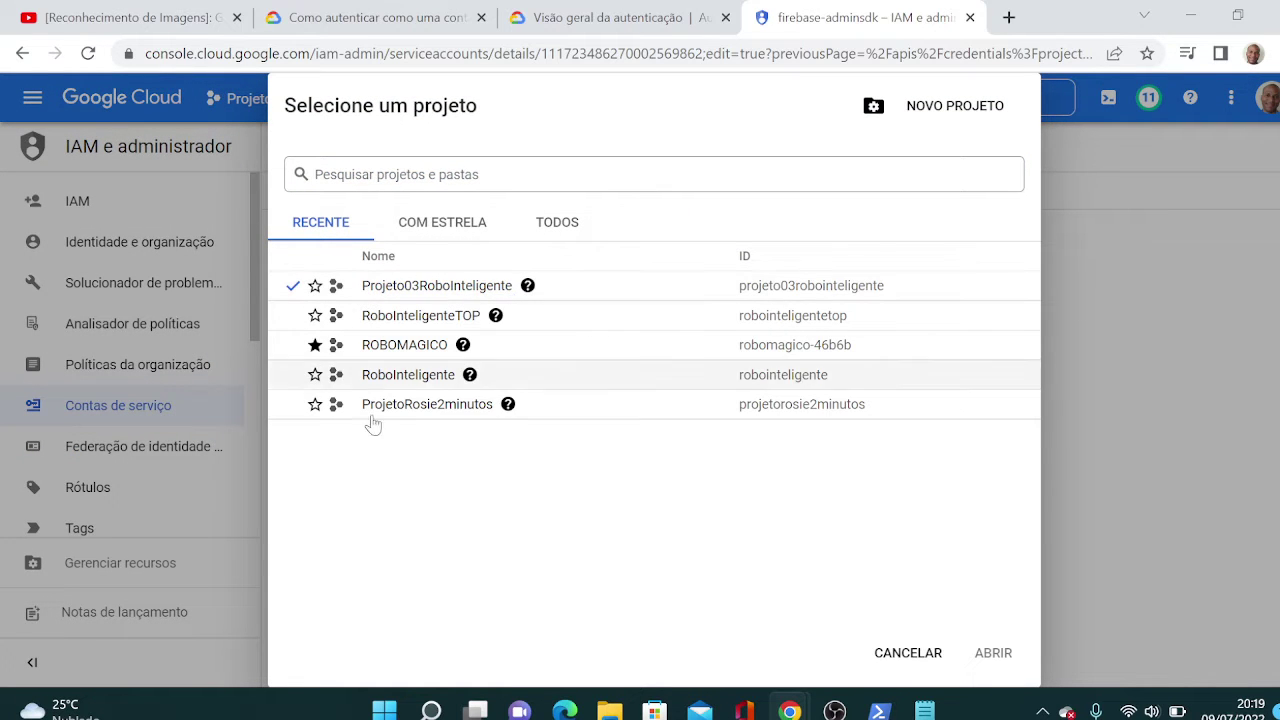
click(878, 650)
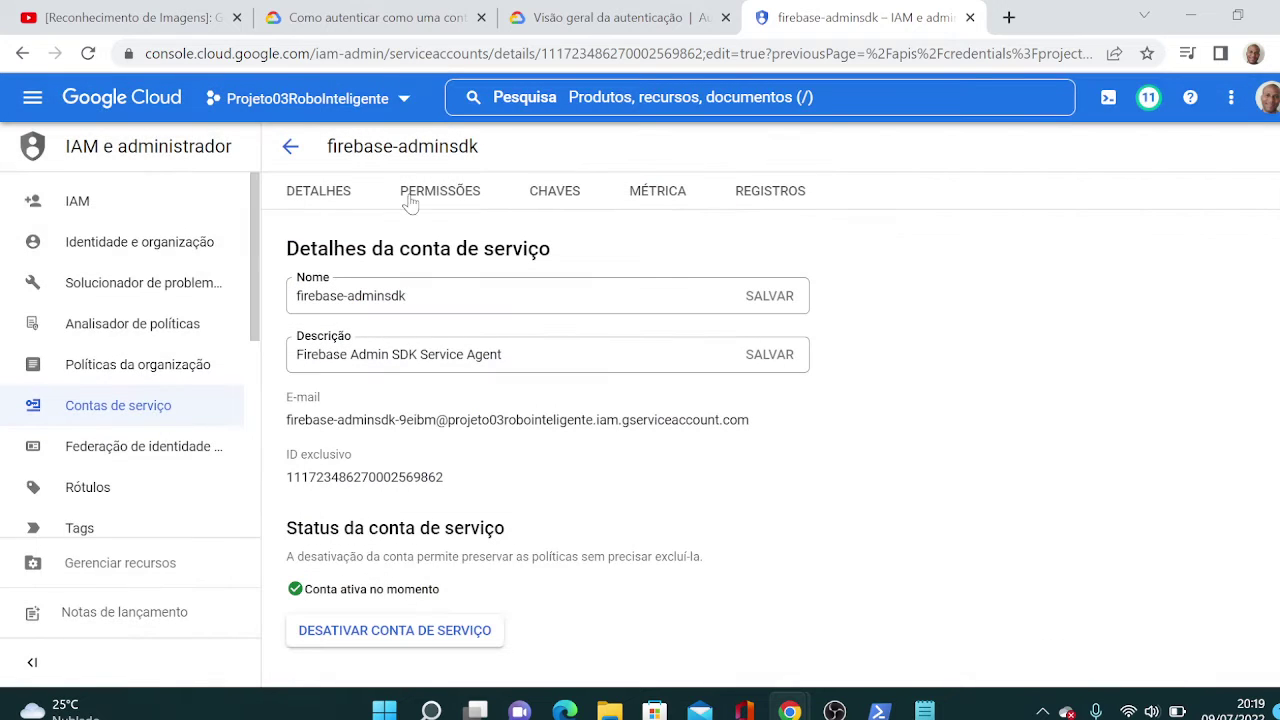
key(alt+Tab)
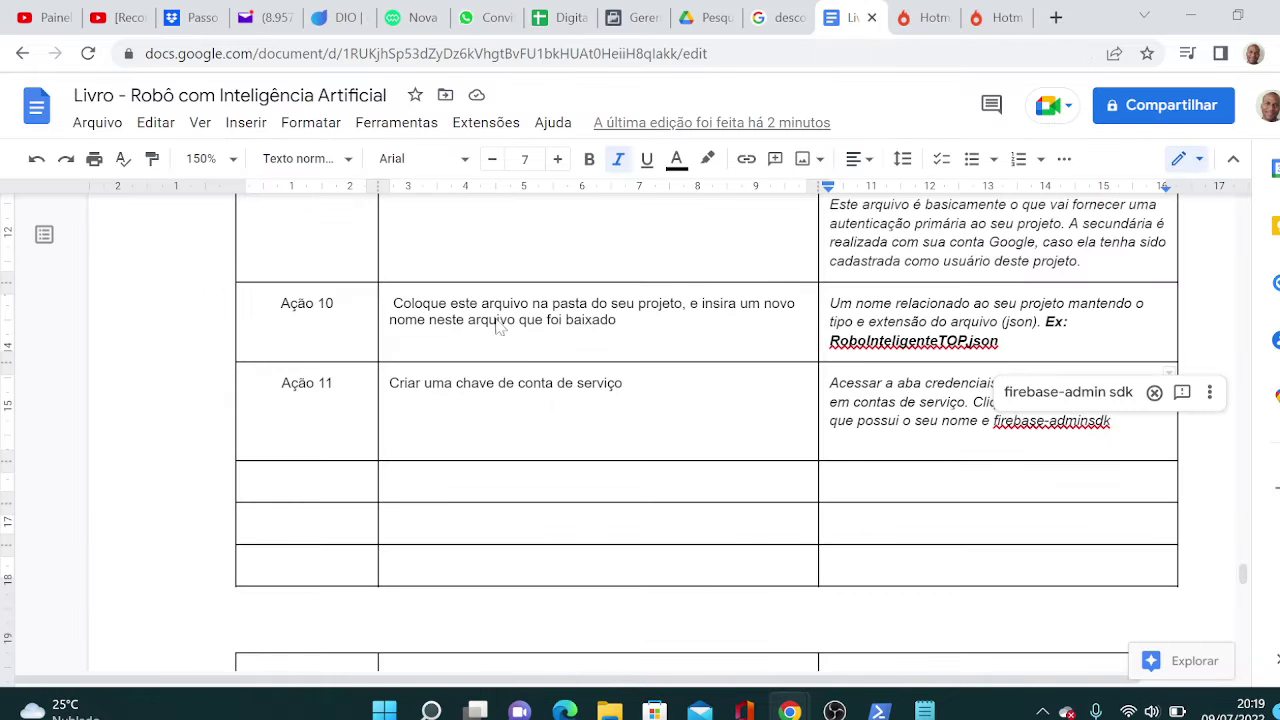
key(alt+Tab)
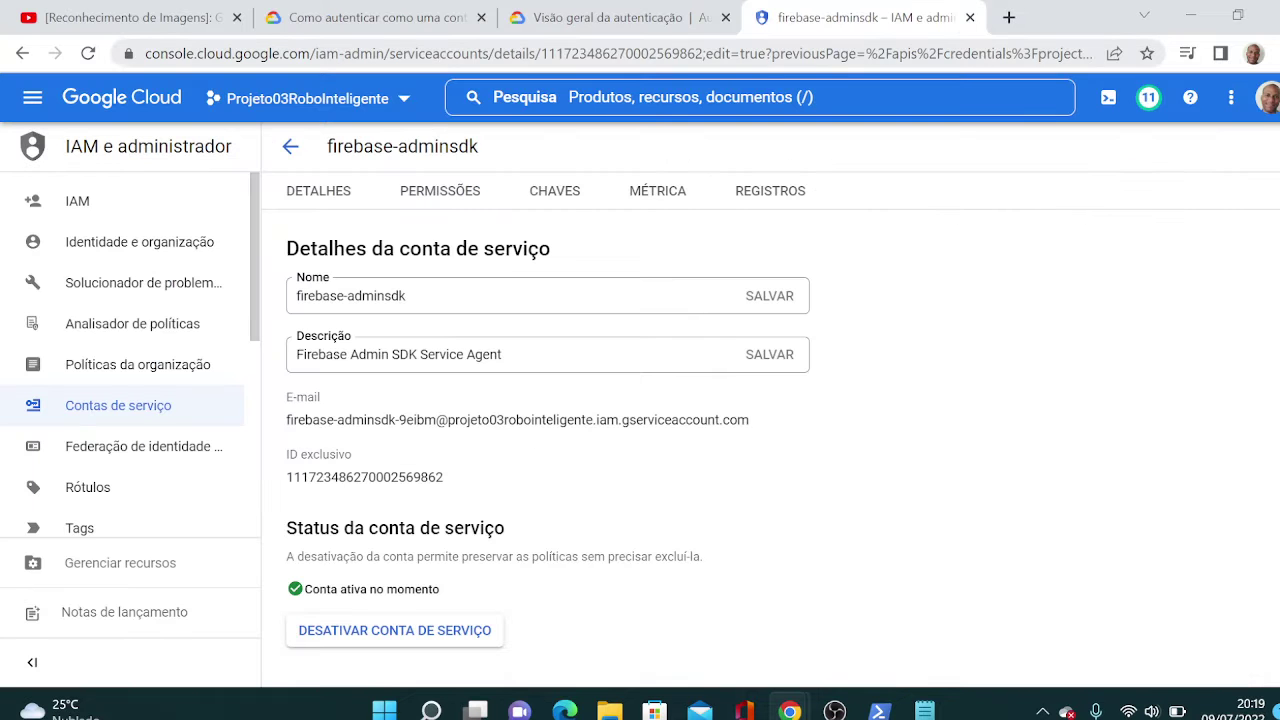
key(alt+Tab)
key(alt+Tab)
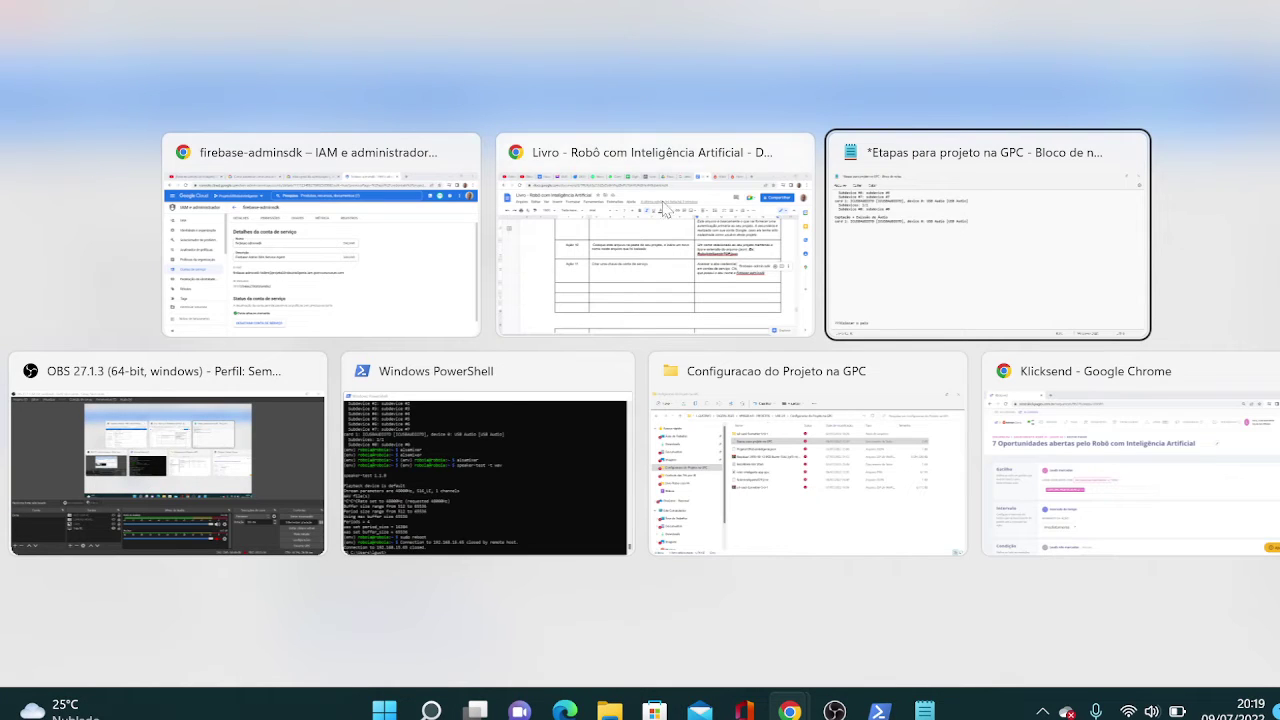
Replace the firebase-adminsdk service account's name with Projeto03RoboInteligente.
click(364, 278)
triple_click(364, 292)
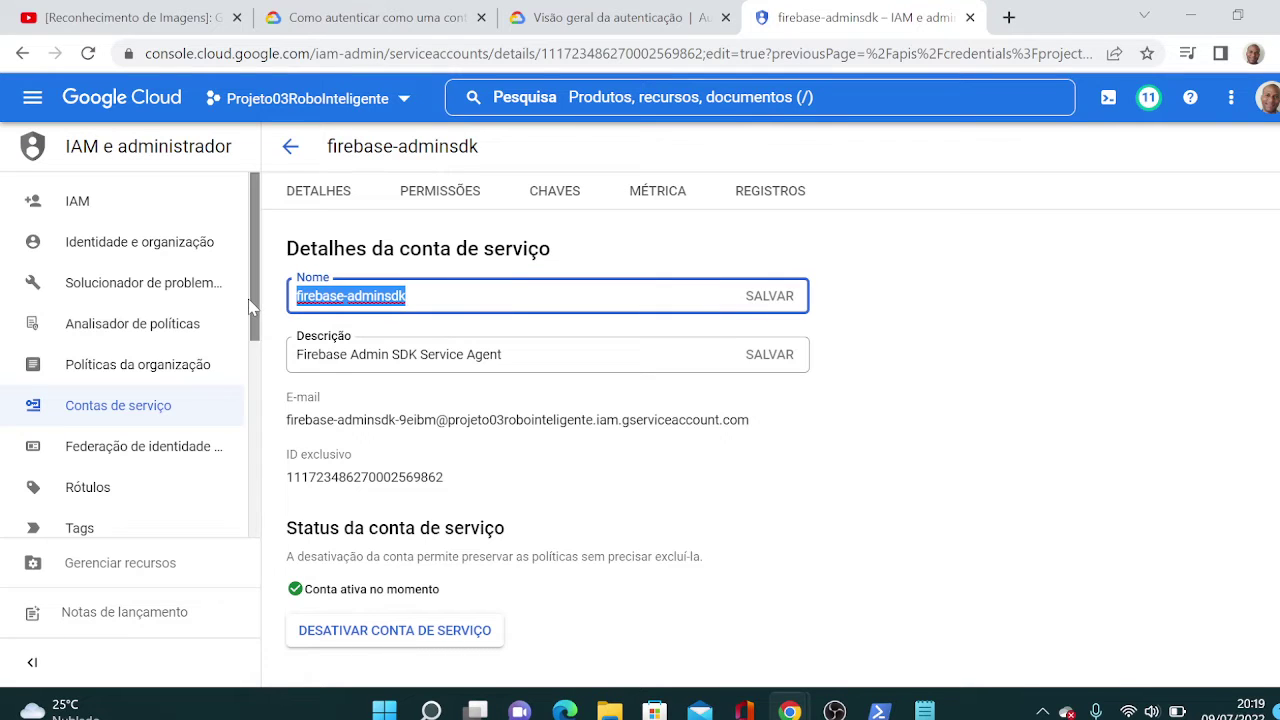
text(projeto)
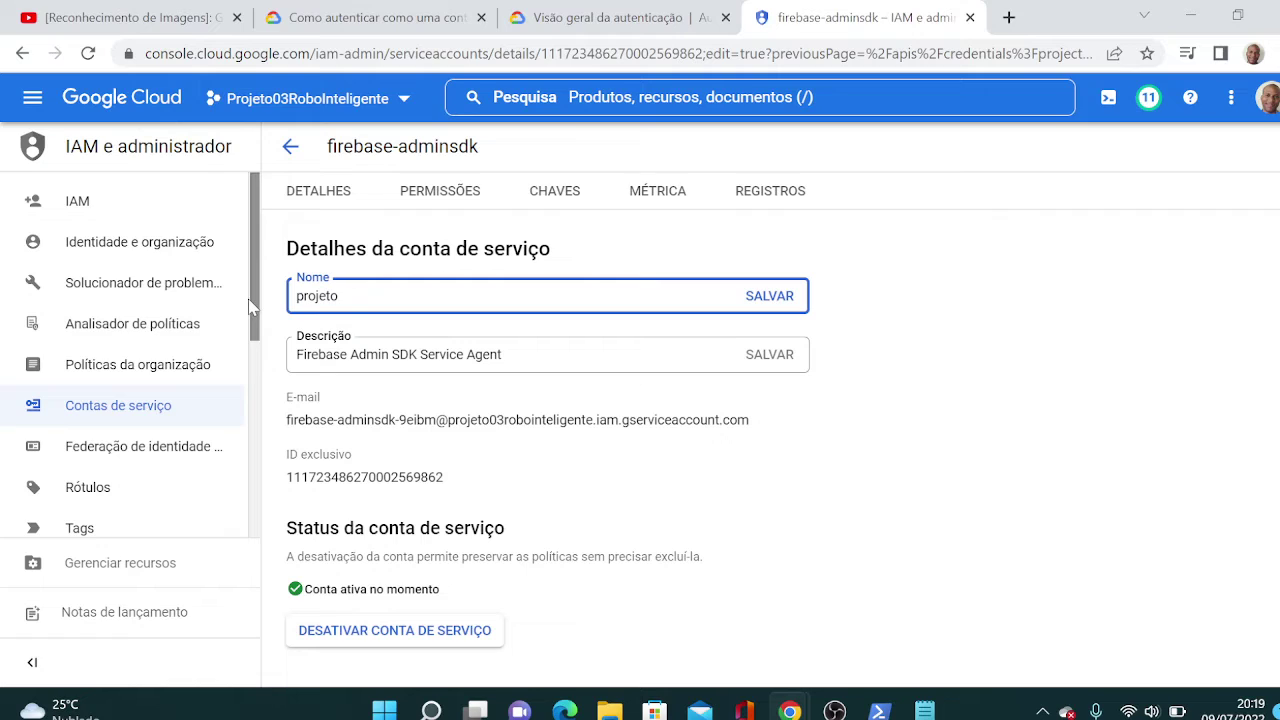
text(03robo)
key(BackSpace)
key(BackSpace)
key(ctrl+a)
text(Projeto03RoboI)
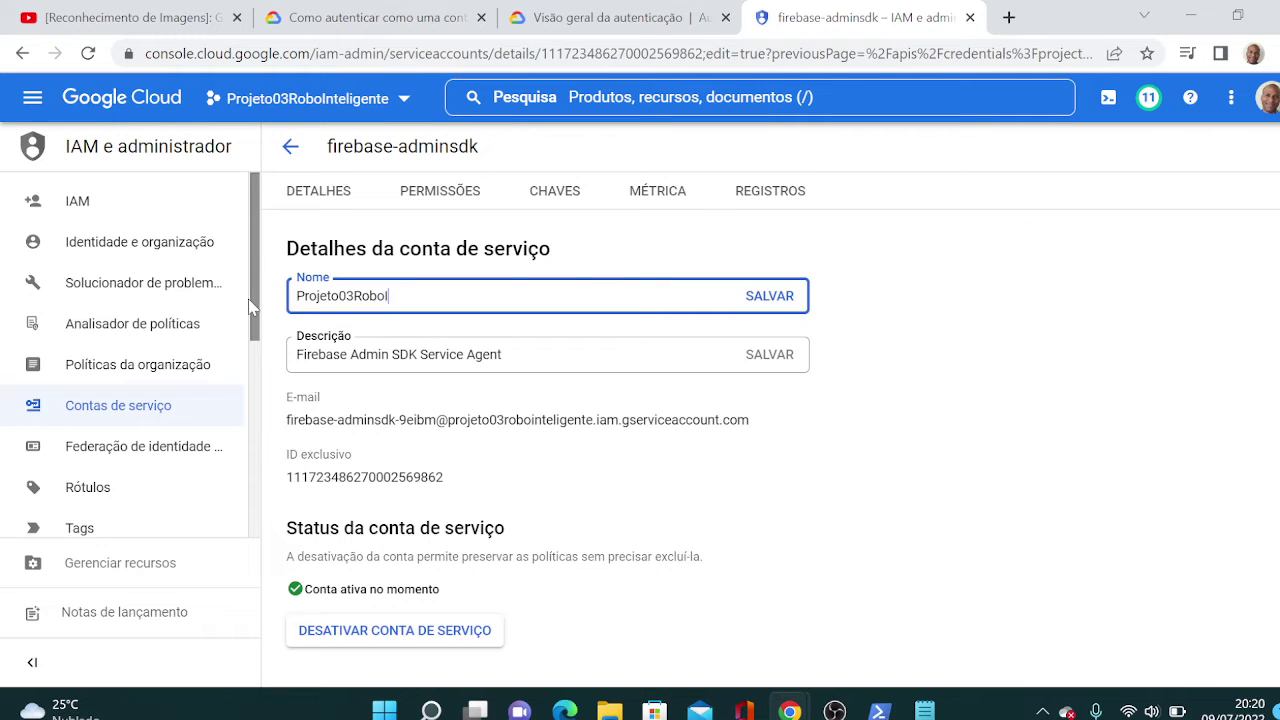
text(nteligente)
Copy the service account's new name and use it to replace the description.
key(ctrl+a)
key(ctrl+c)
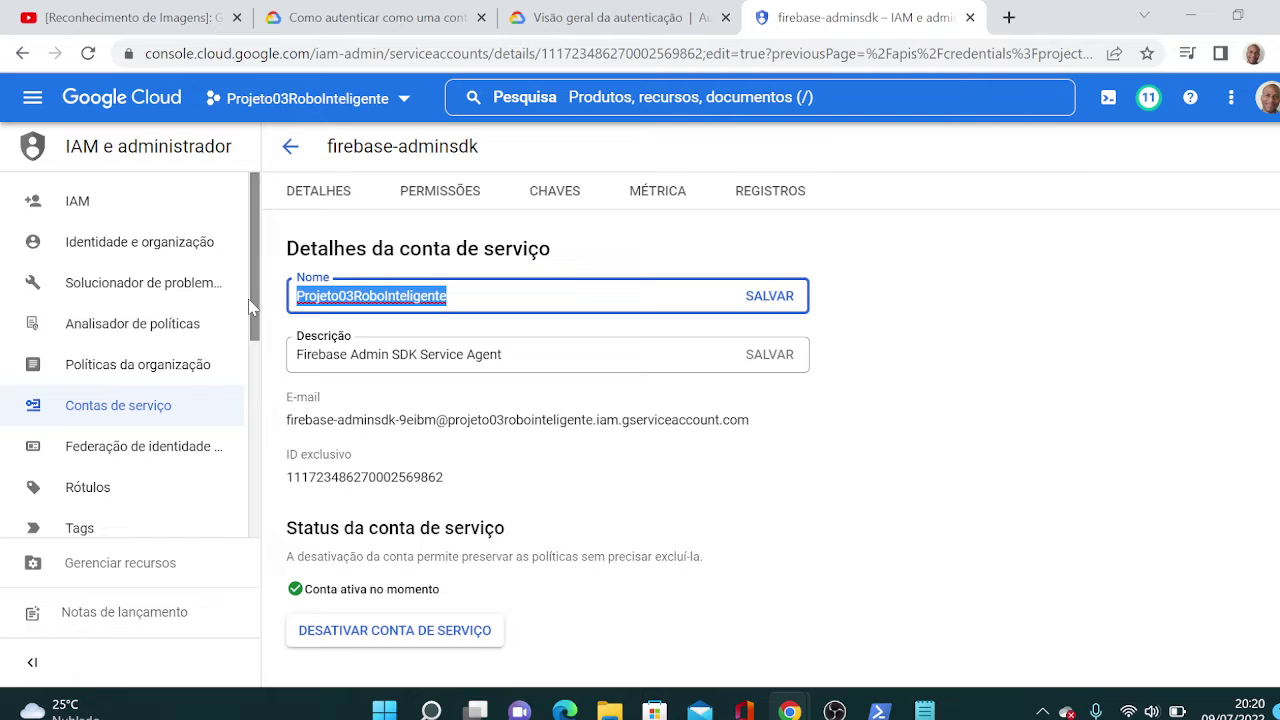
key(Tab)
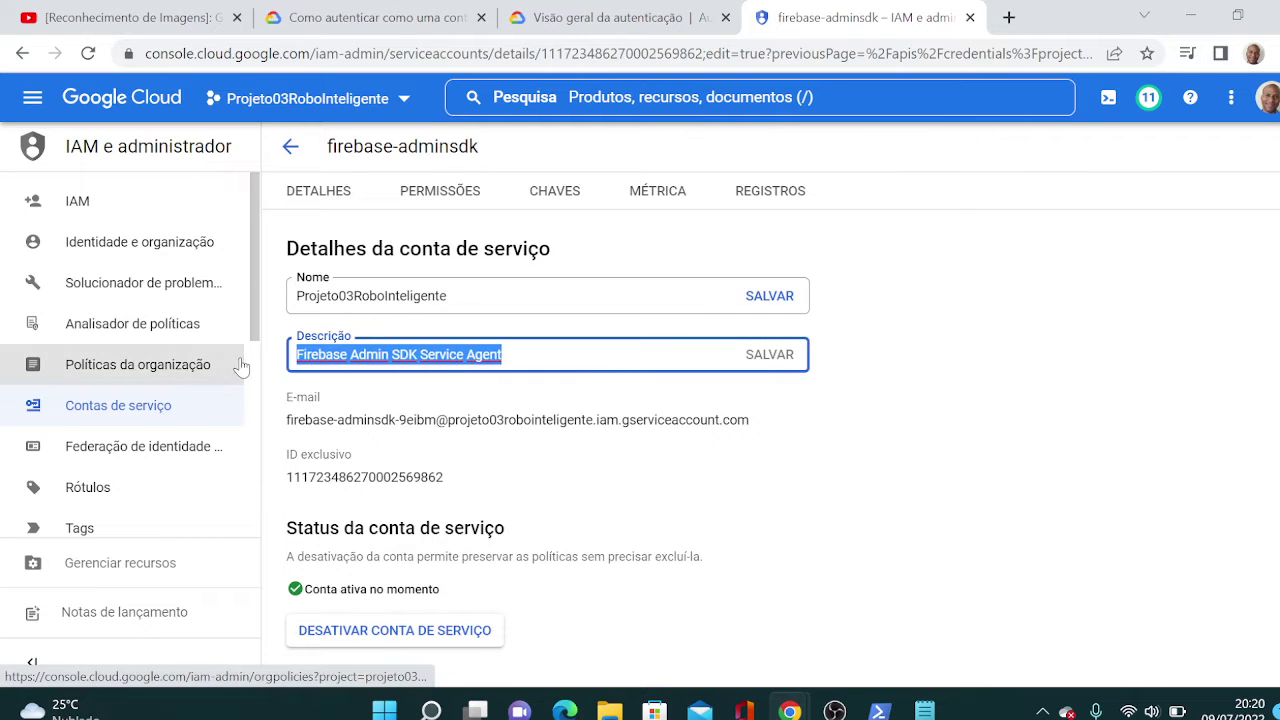
key(ctrl+v)
Switch to Notepad and add Projeto03RoboInteligente below the audio notes, with the heading "Chave de conta de serviço" above it.
click(922, 711)
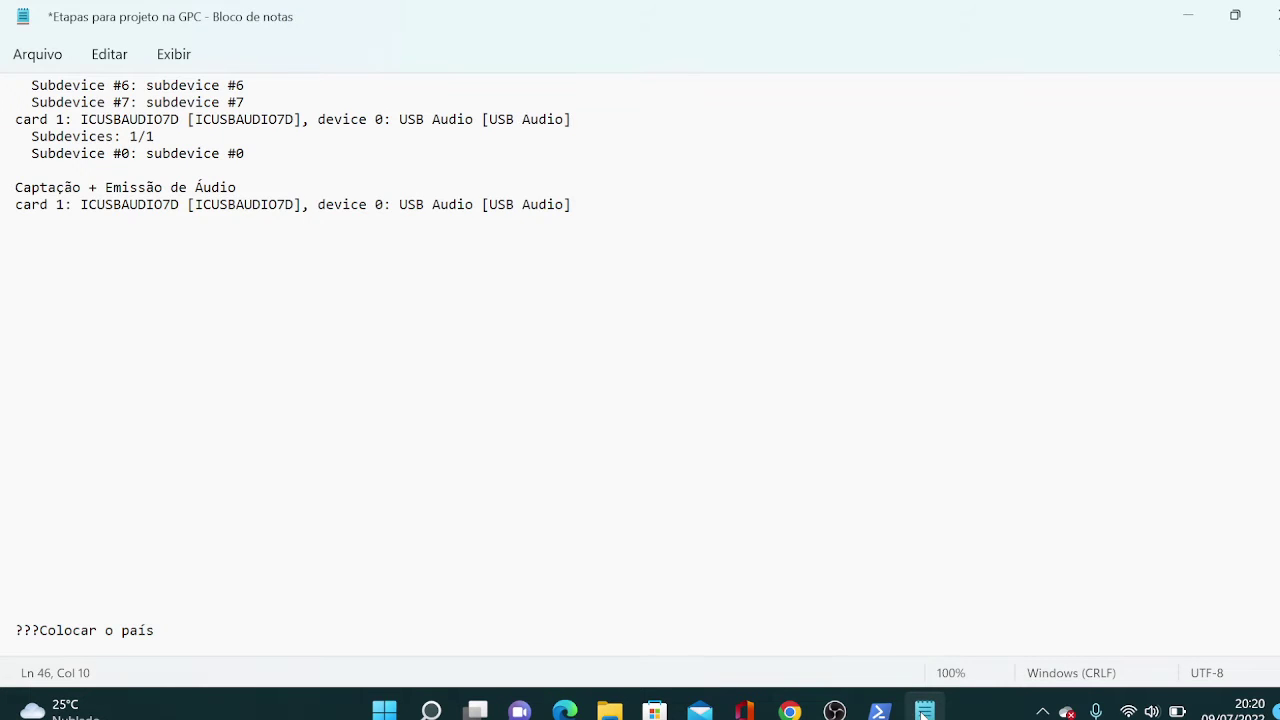
scroll(640, 360, up, 8)
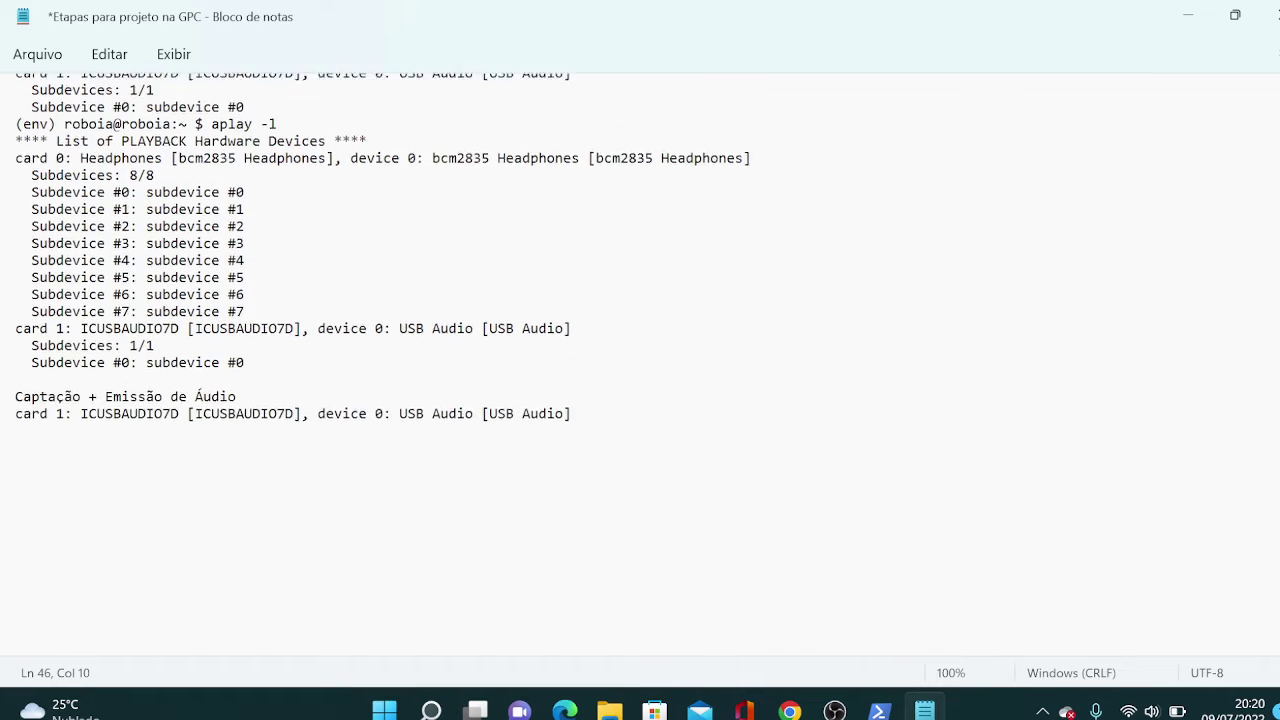
scroll(640, 360, down, 6)
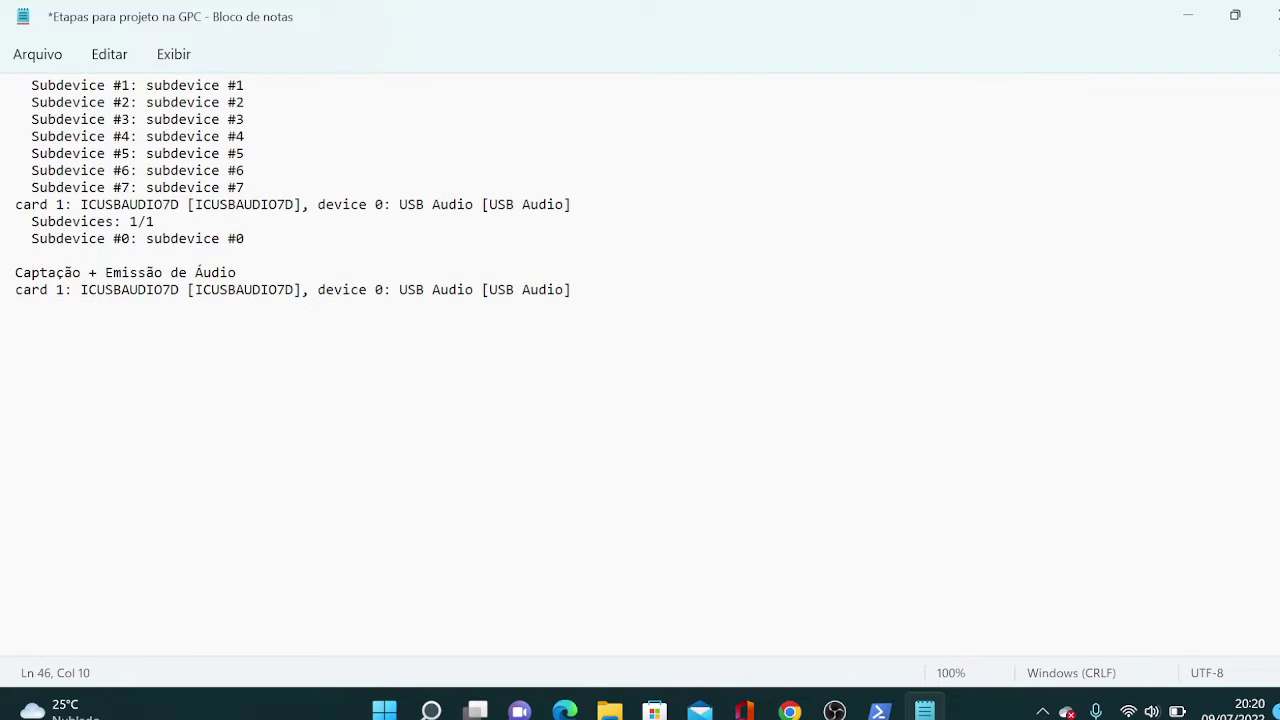
click(15, 357)
key(ctrl+v)
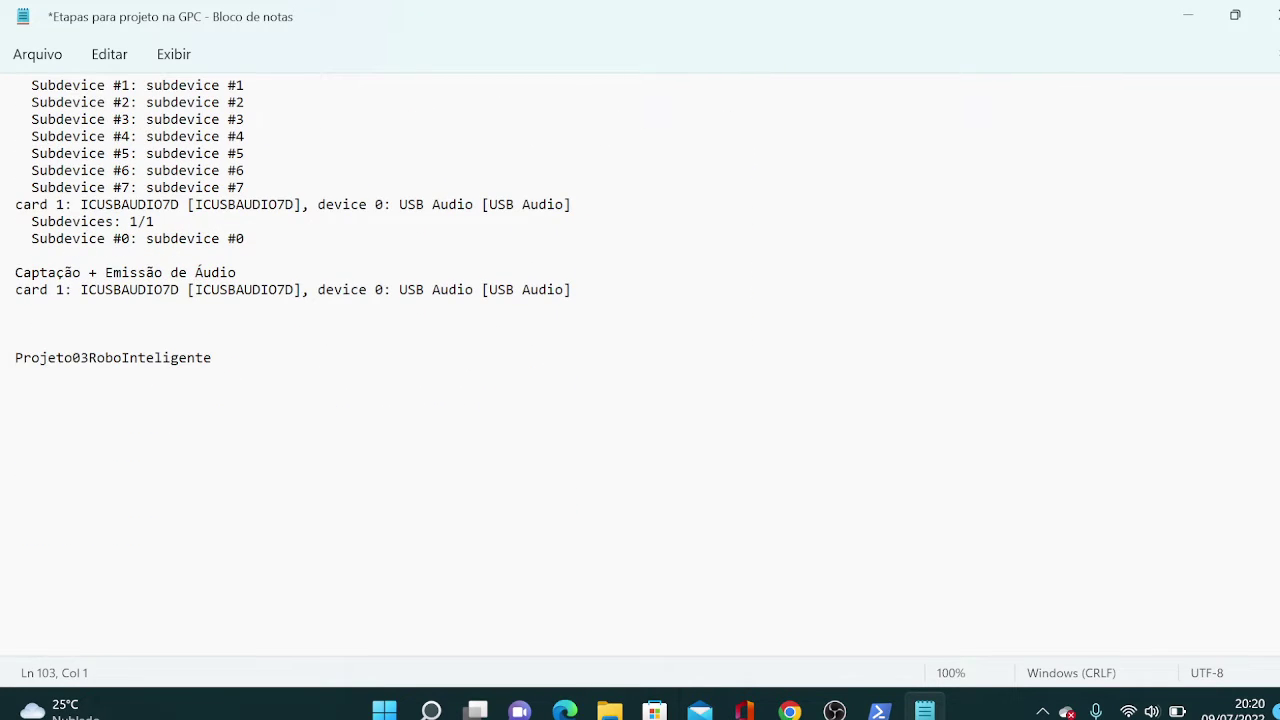
click(15, 340)
text(Chave de conta de serviço)
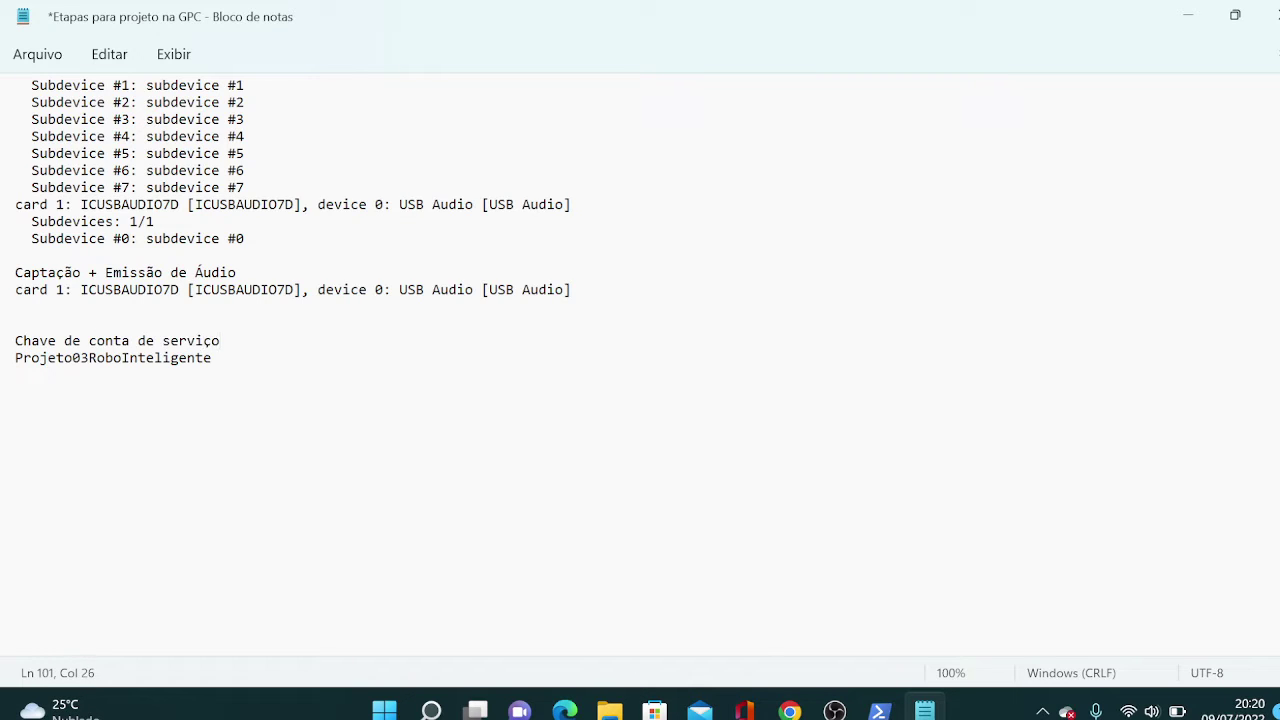
click(15, 374)
Return to the Google Cloud console and save the service account's changed name and description.
key(alt+Tab)
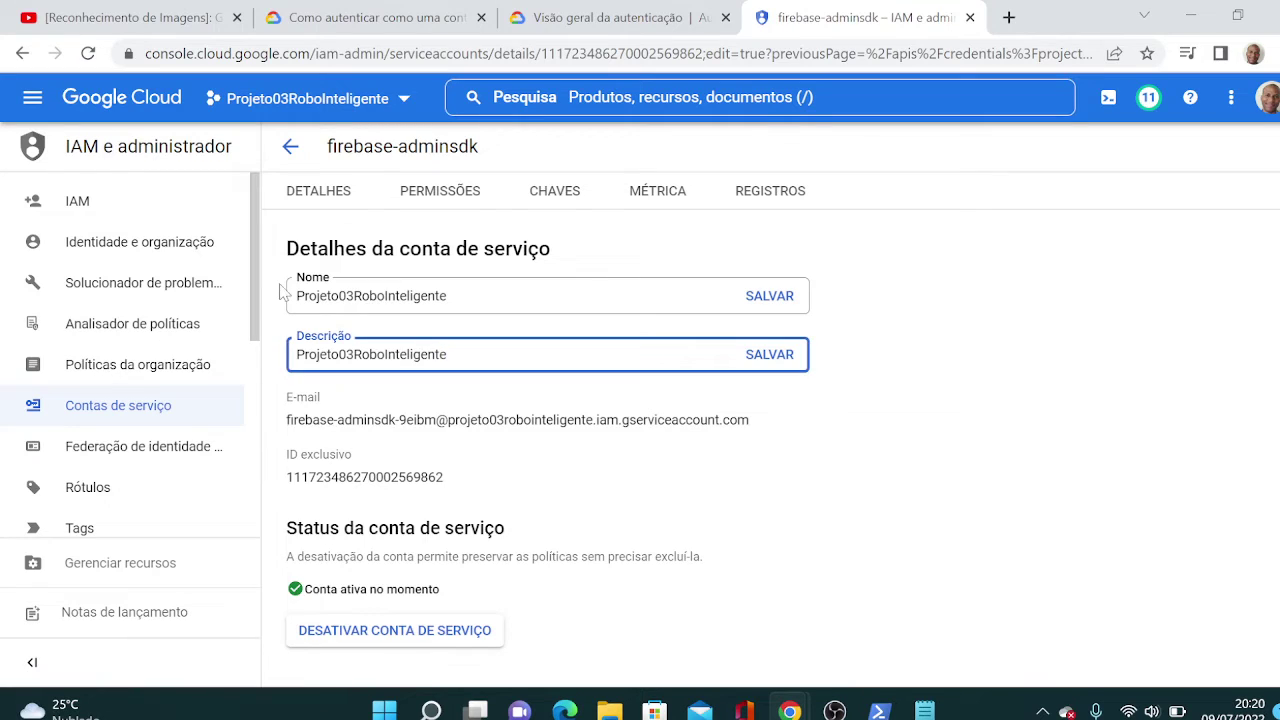
scroll(640, 400, down, 1)
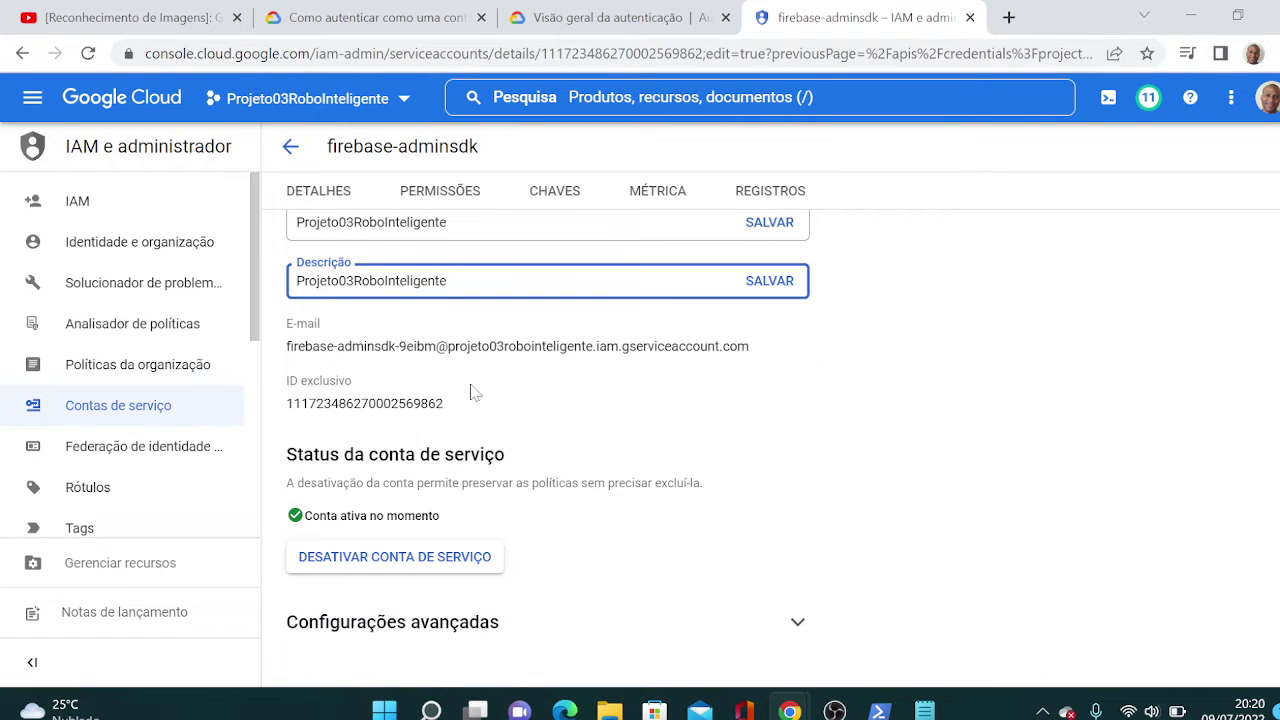
scroll(746, 323, up, 1)
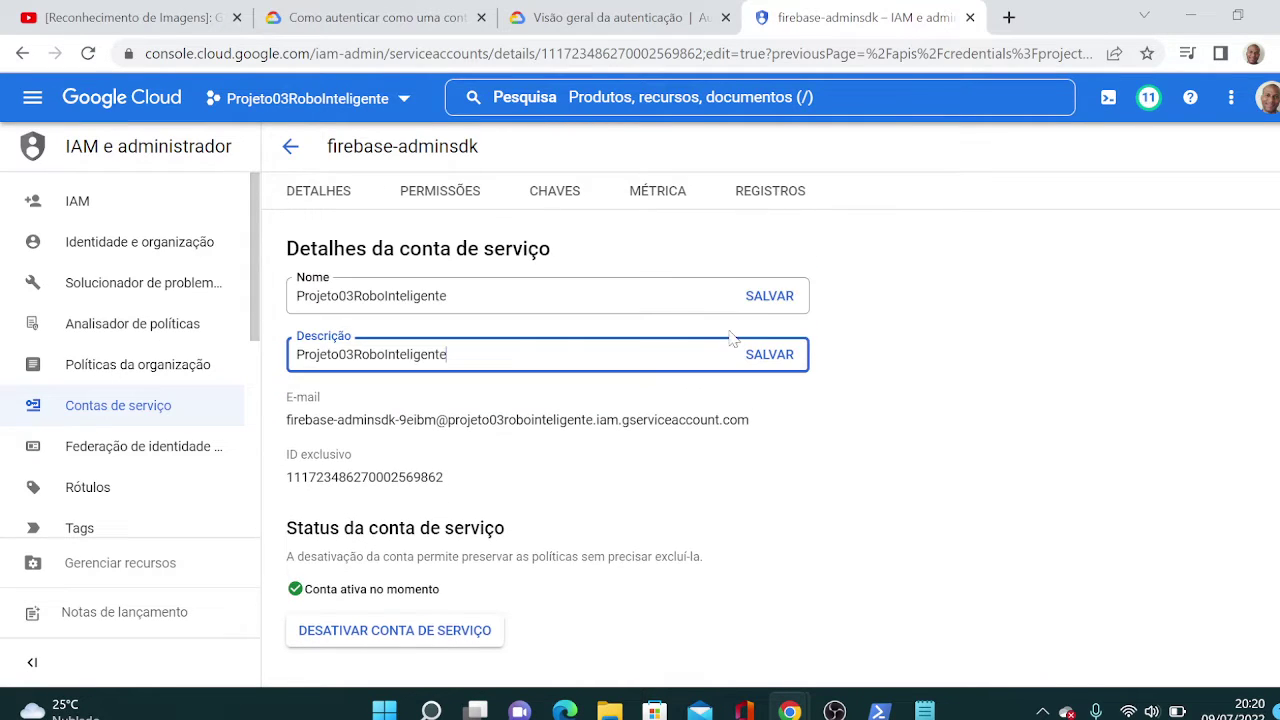
click(760, 314)
click(769, 354)
scroll(575, 426, down, 1)
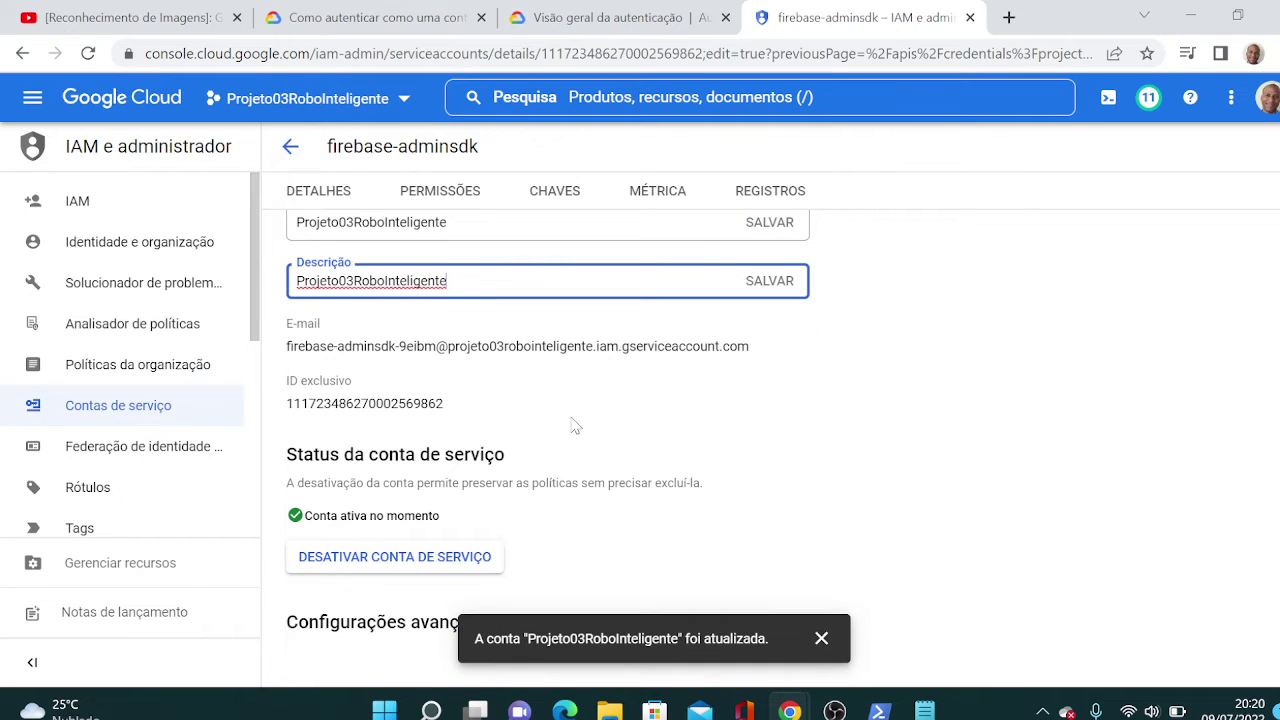
click(821, 638)
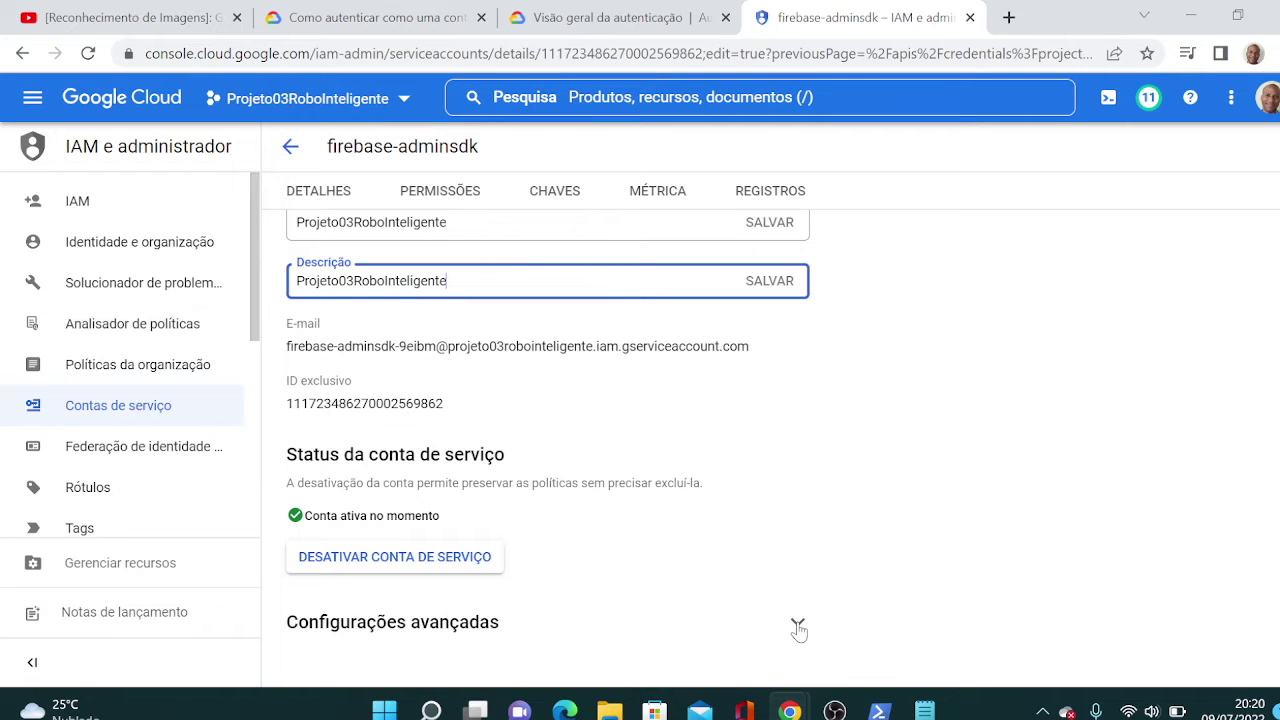
Create and download a new JSON private key for the Projeto03RoboInteligente service account, and close the confirmation.
click(561, 197)
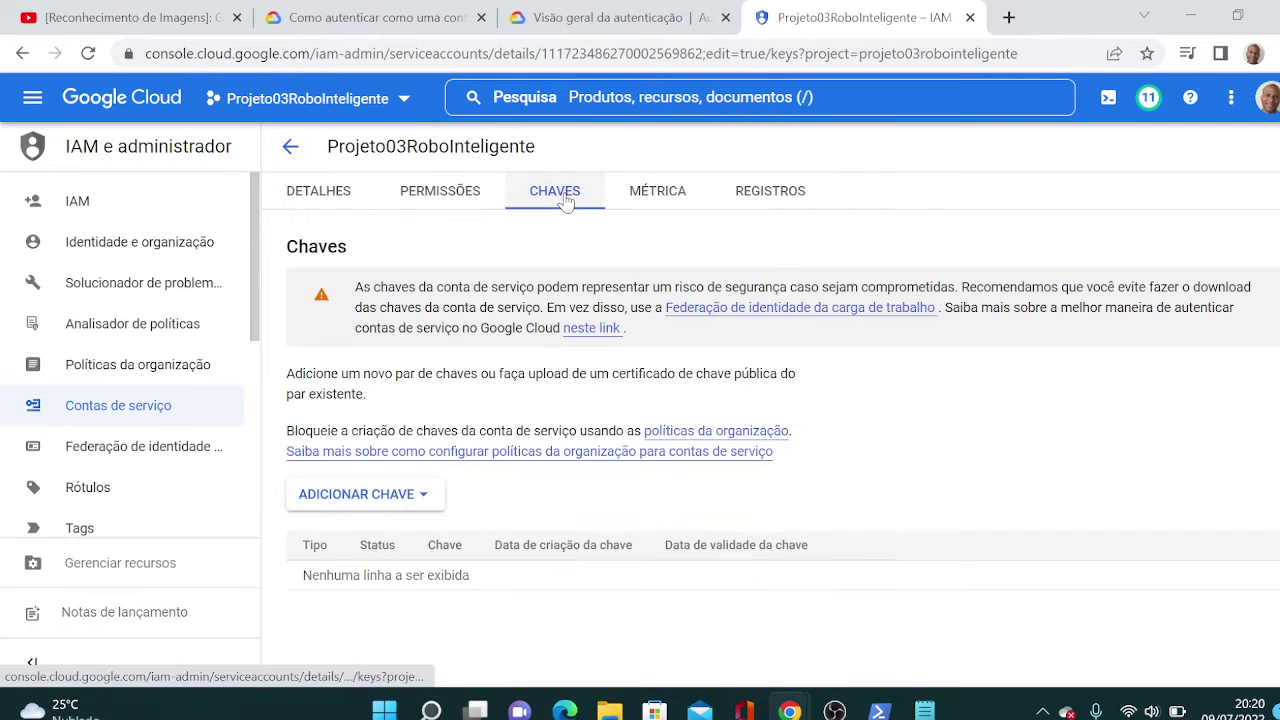
click(415, 503)
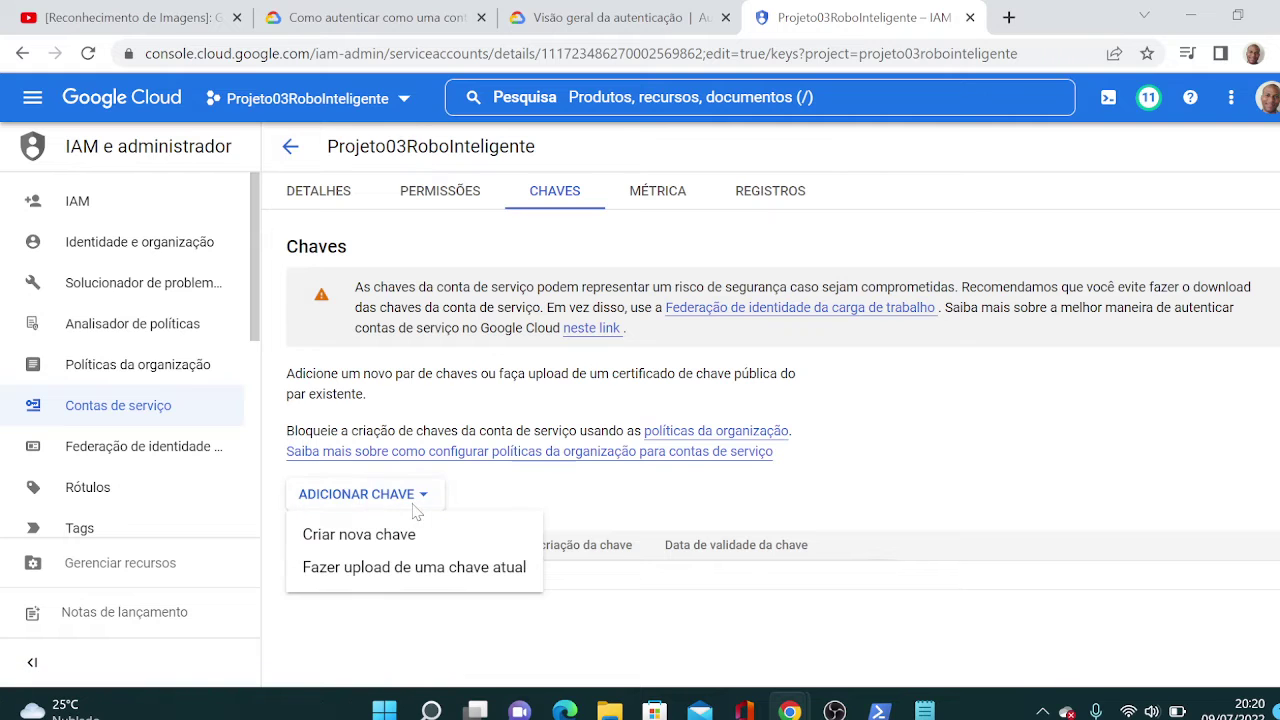
click(396, 538)
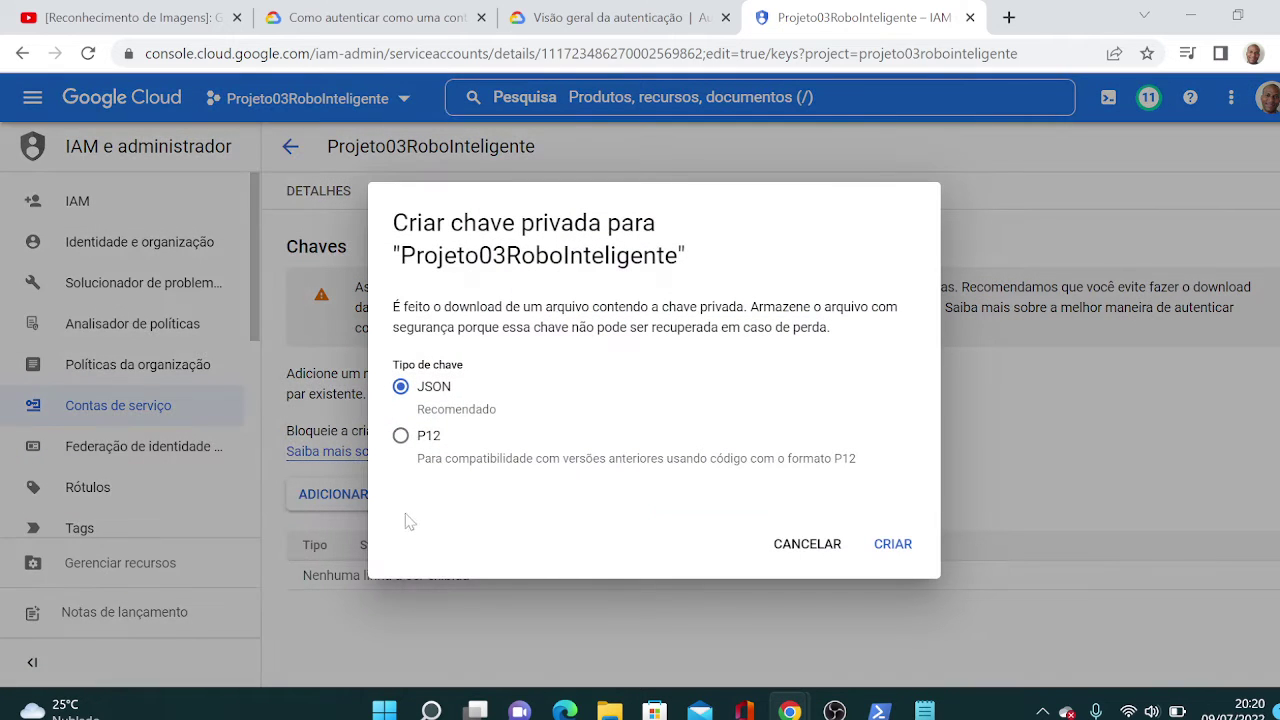
click(896, 547)
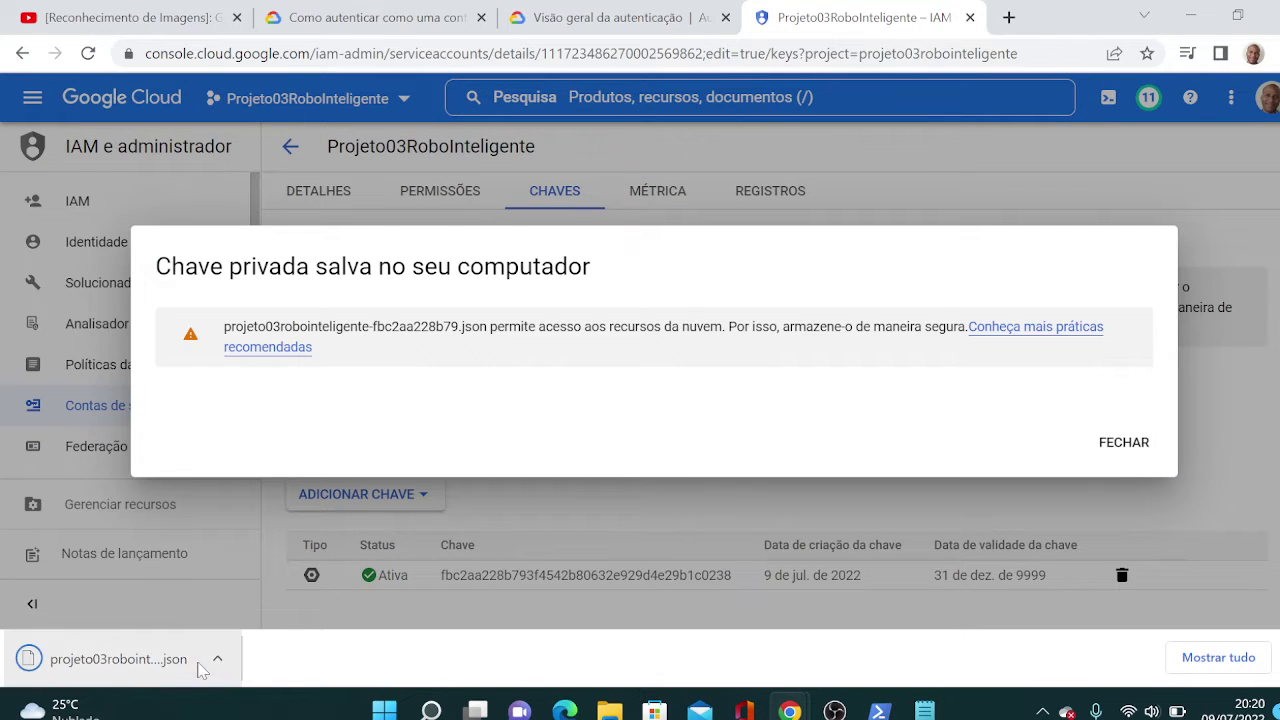
click(200, 669)
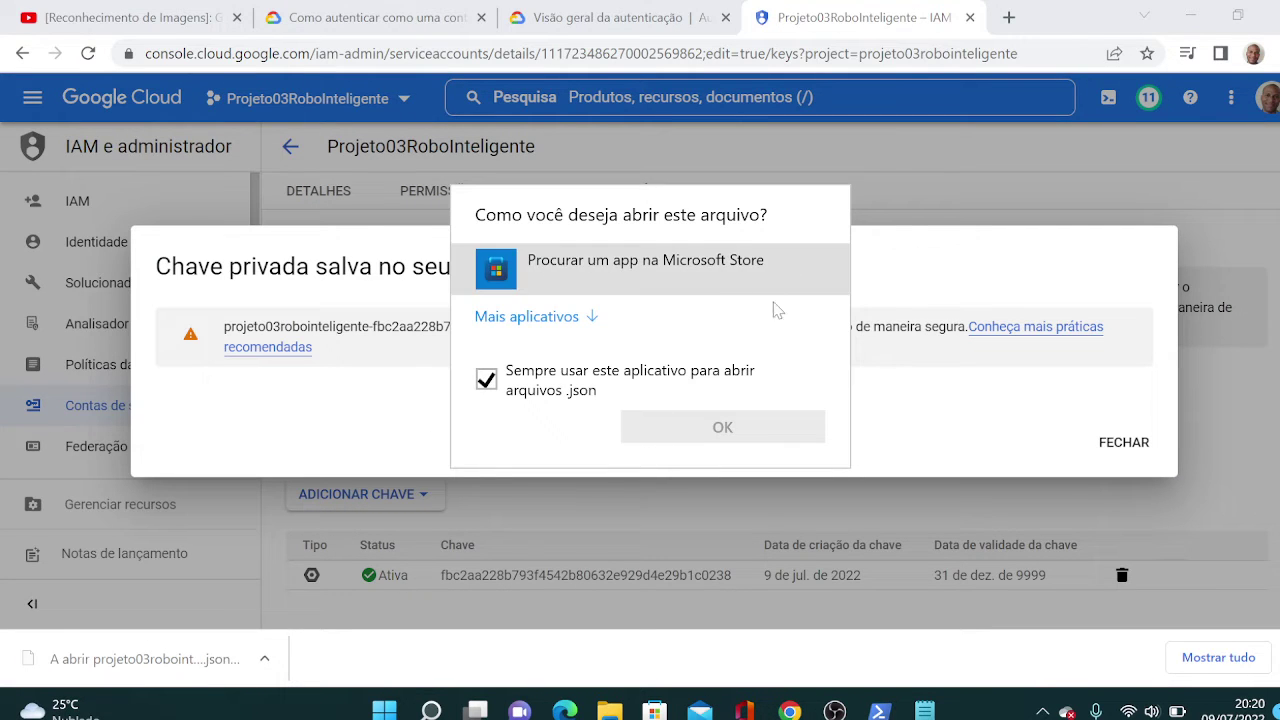
click(646, 485)
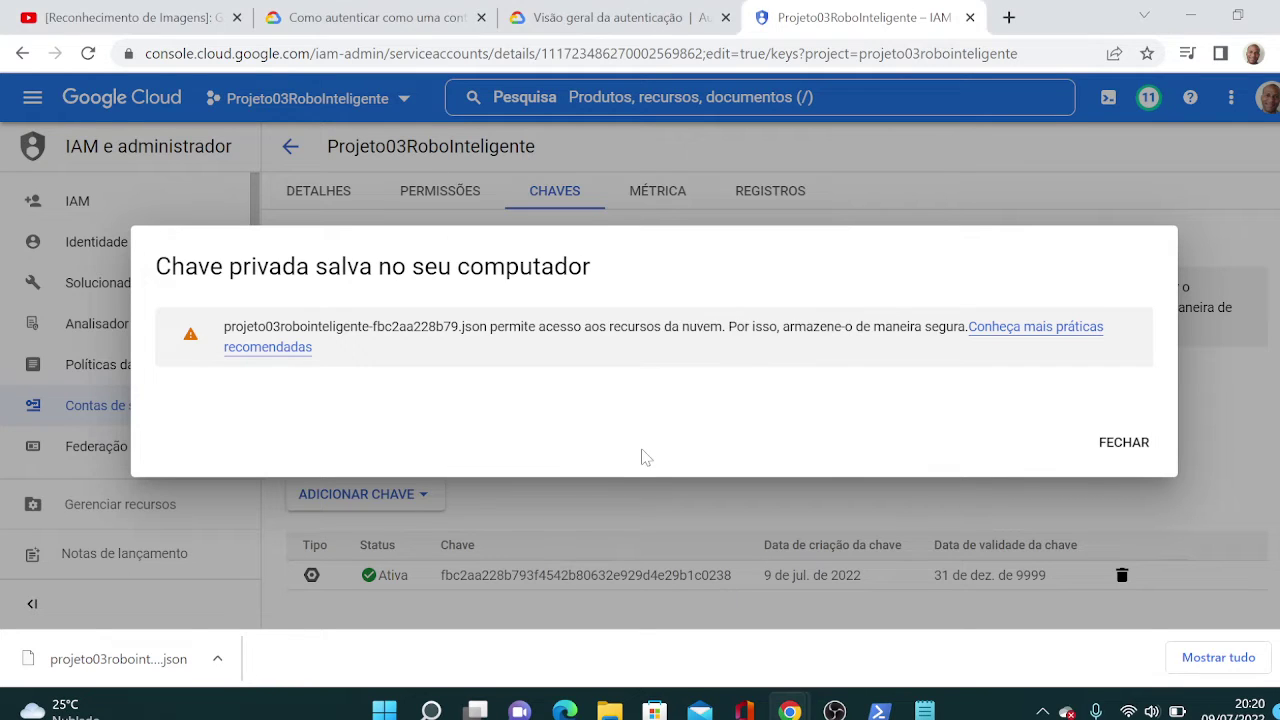
click(1124, 443)
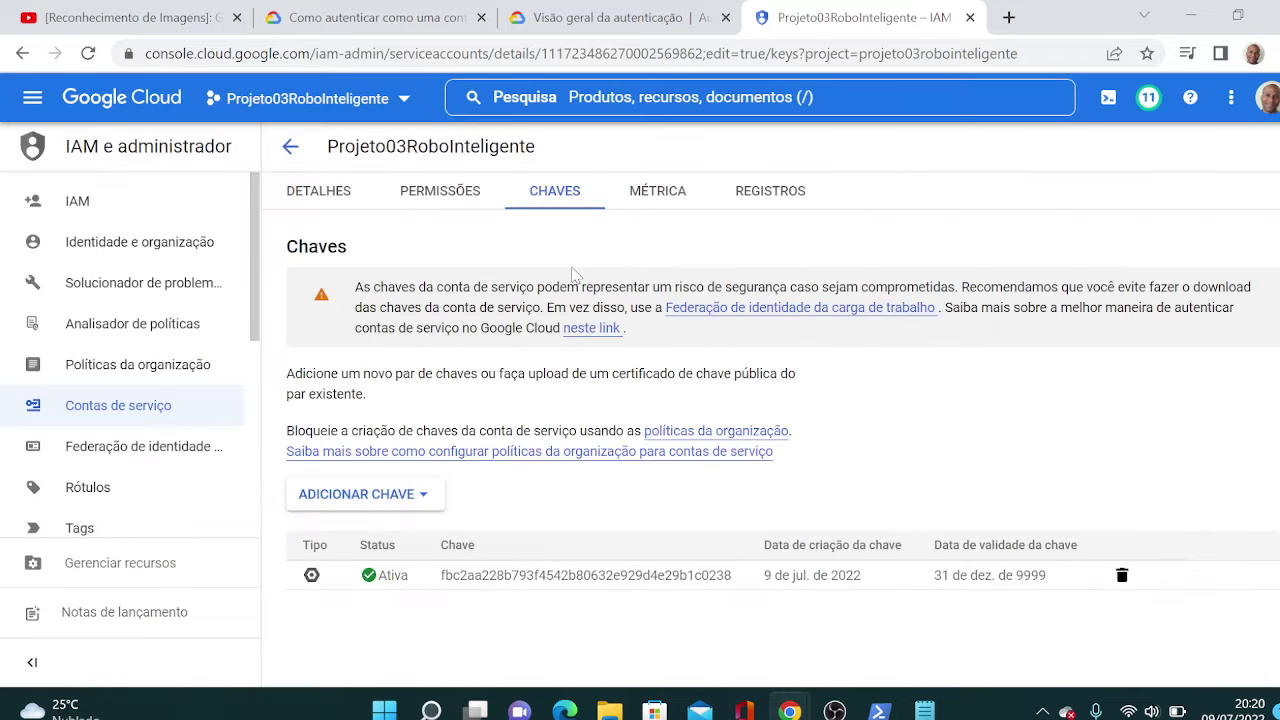
Switch to the robot book and continue the Ação 11 instructions with "Dê um nome à sua conta de serviço, e depois vá na aba chaves".
key(super+Tab)
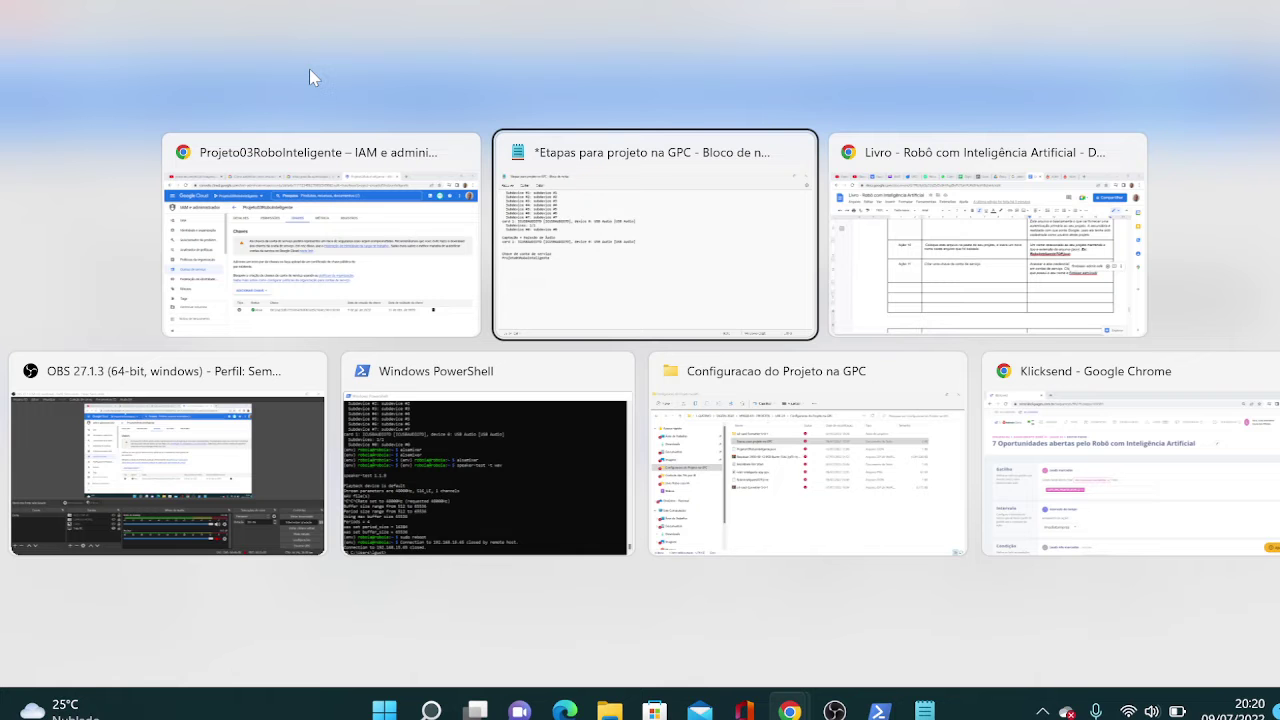
key(Right)
key(Return)
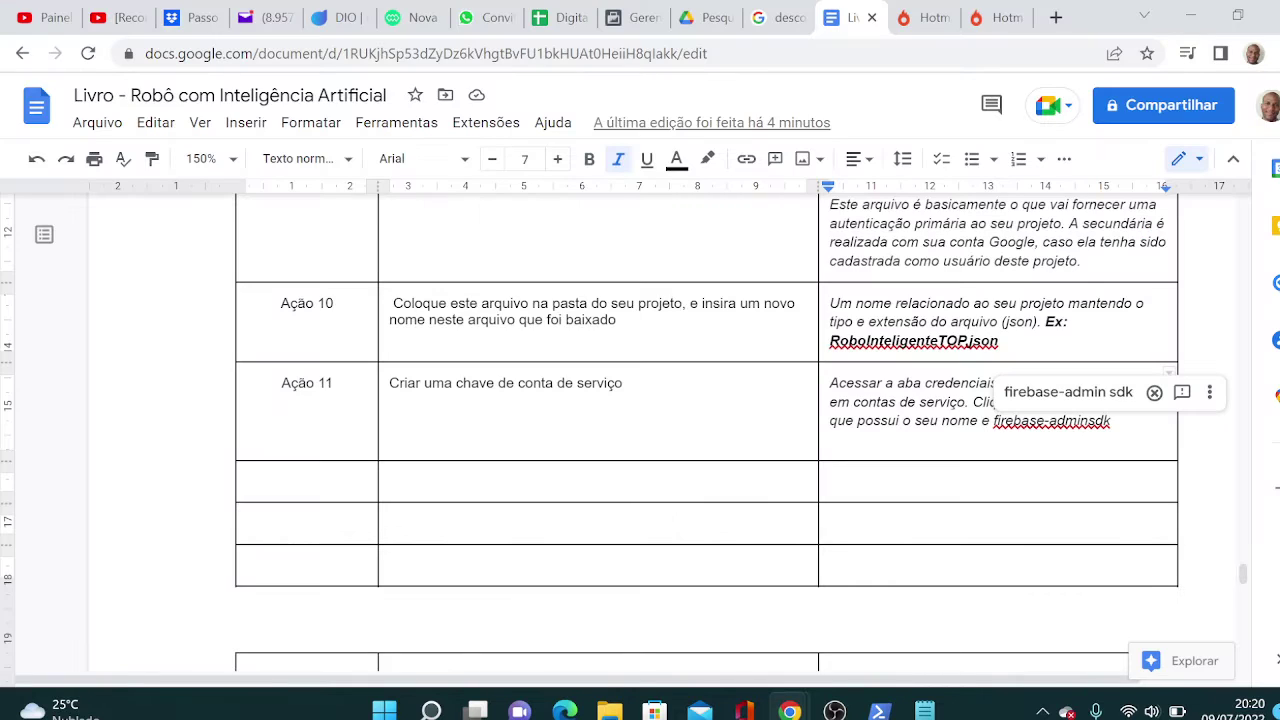
text(. Depoi)
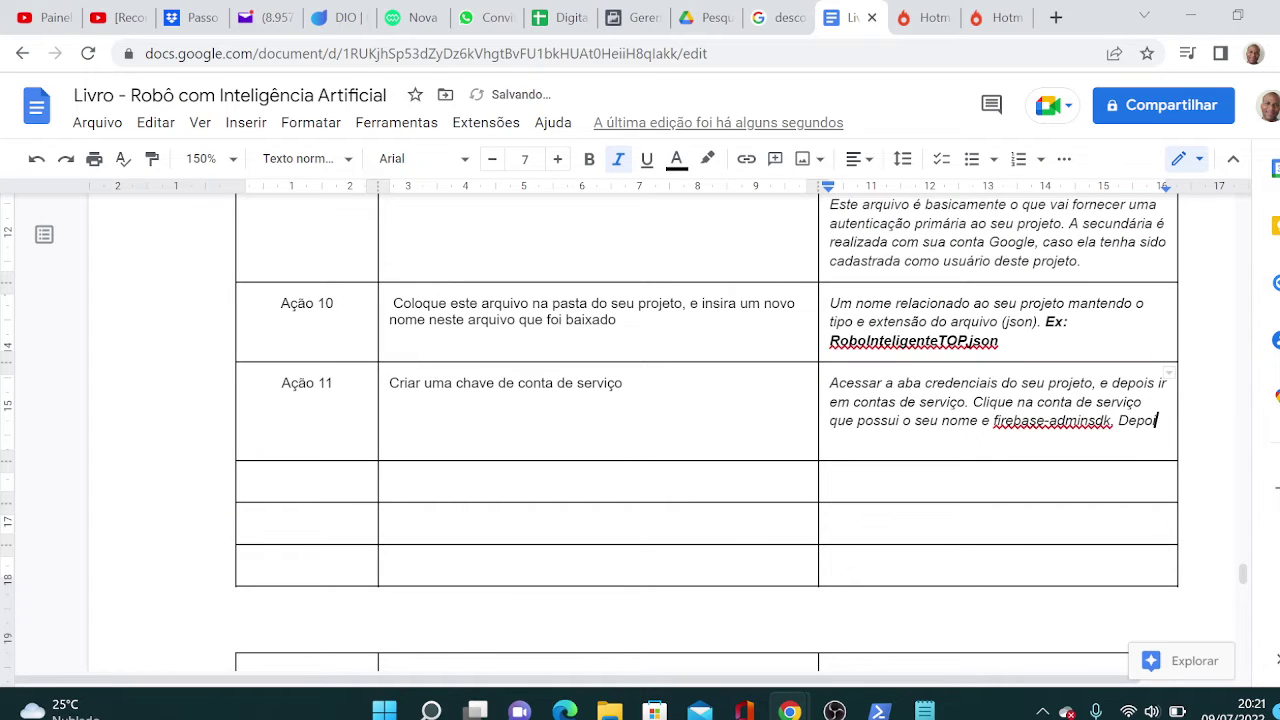
text(s disso, )
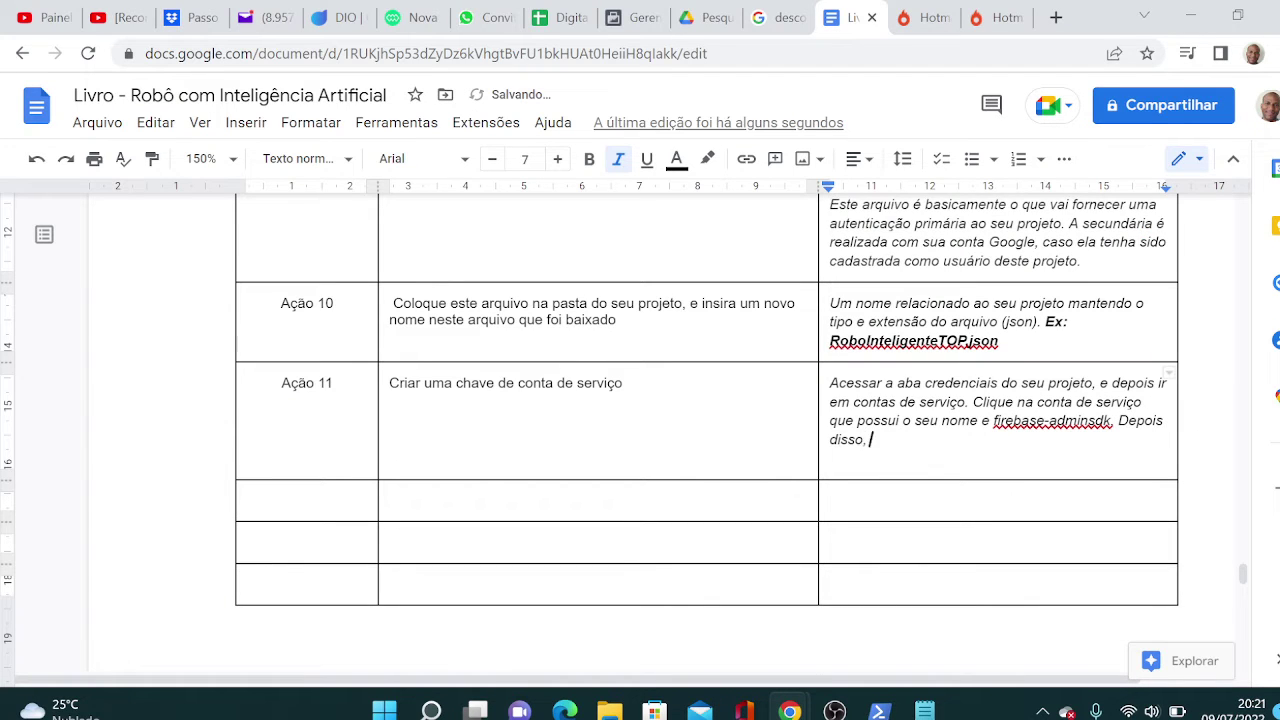
text(va)
key(ctrl+shift+Left)
key(ctrl+shift+Left)
key(ctrl+shift+Left)
key(shift+Left)
key(shift+Left)
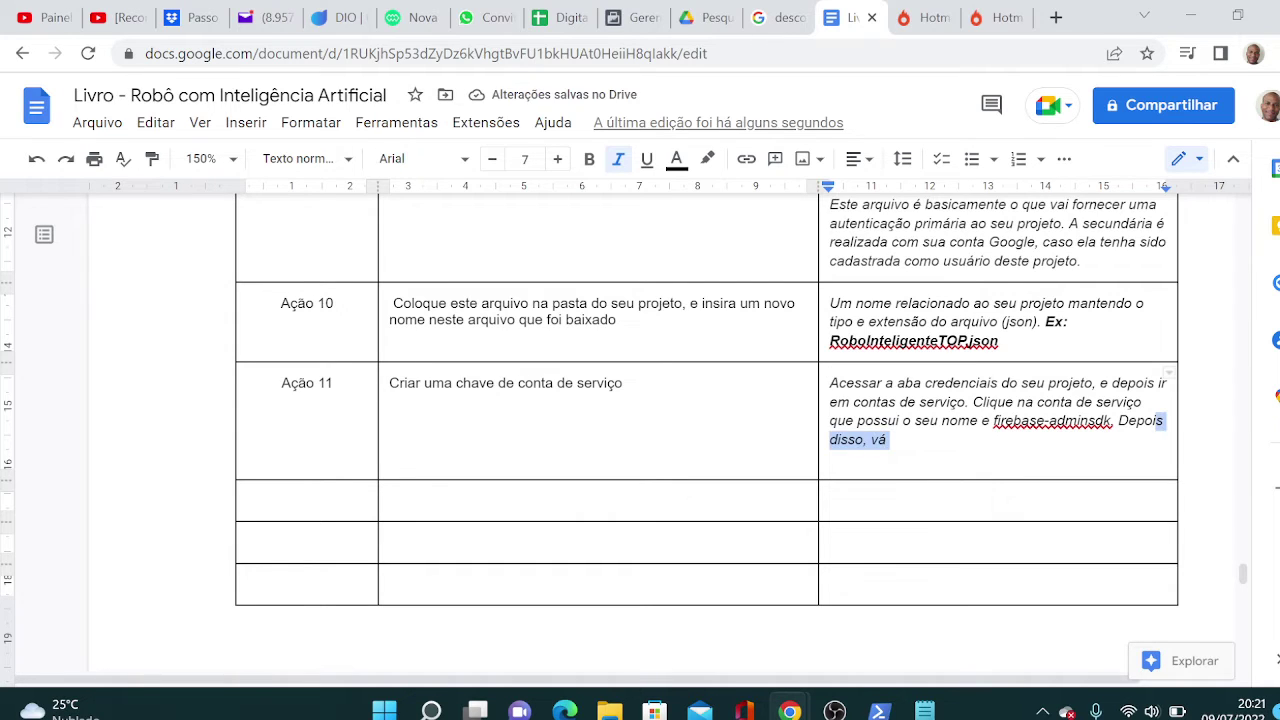
key(shift+Left)
key(shift+Left)
key(shift+Left)
key(shift+Left)
text(Dê um nome)
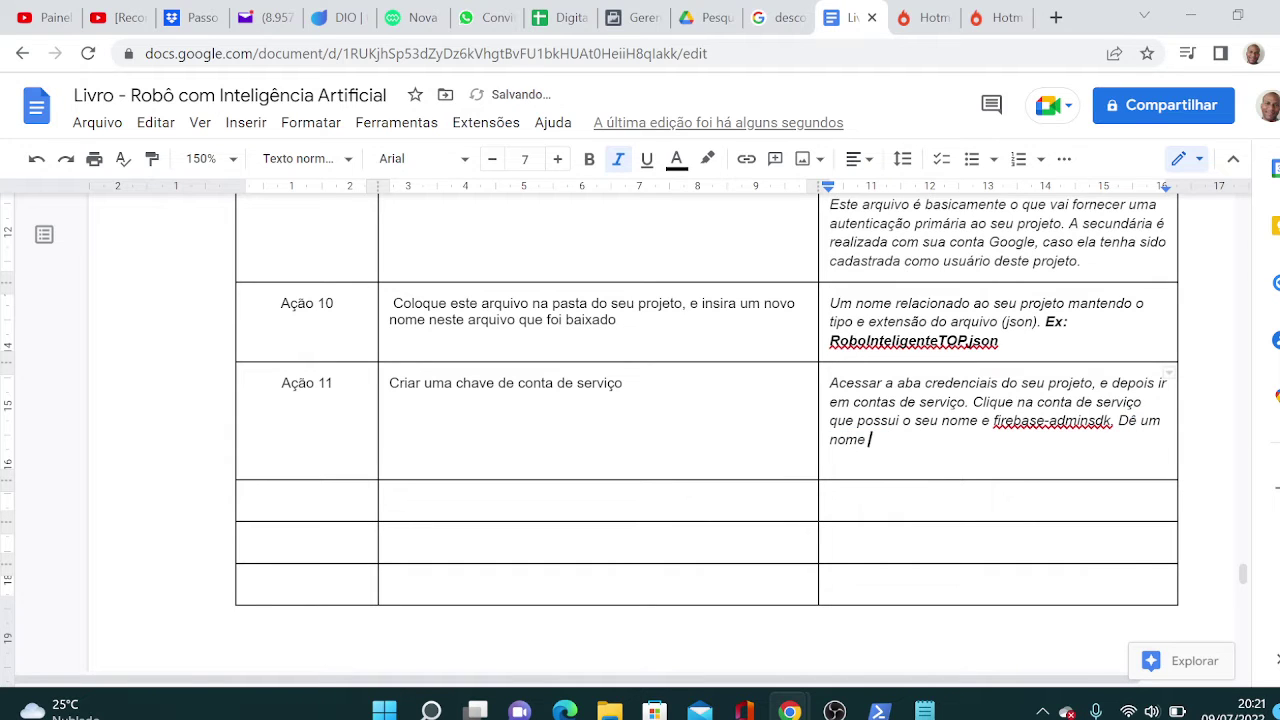
text( à sua chave)
key(BackSpace)
key(BackSpace)
key(BackSpace)
text(nta de ser)
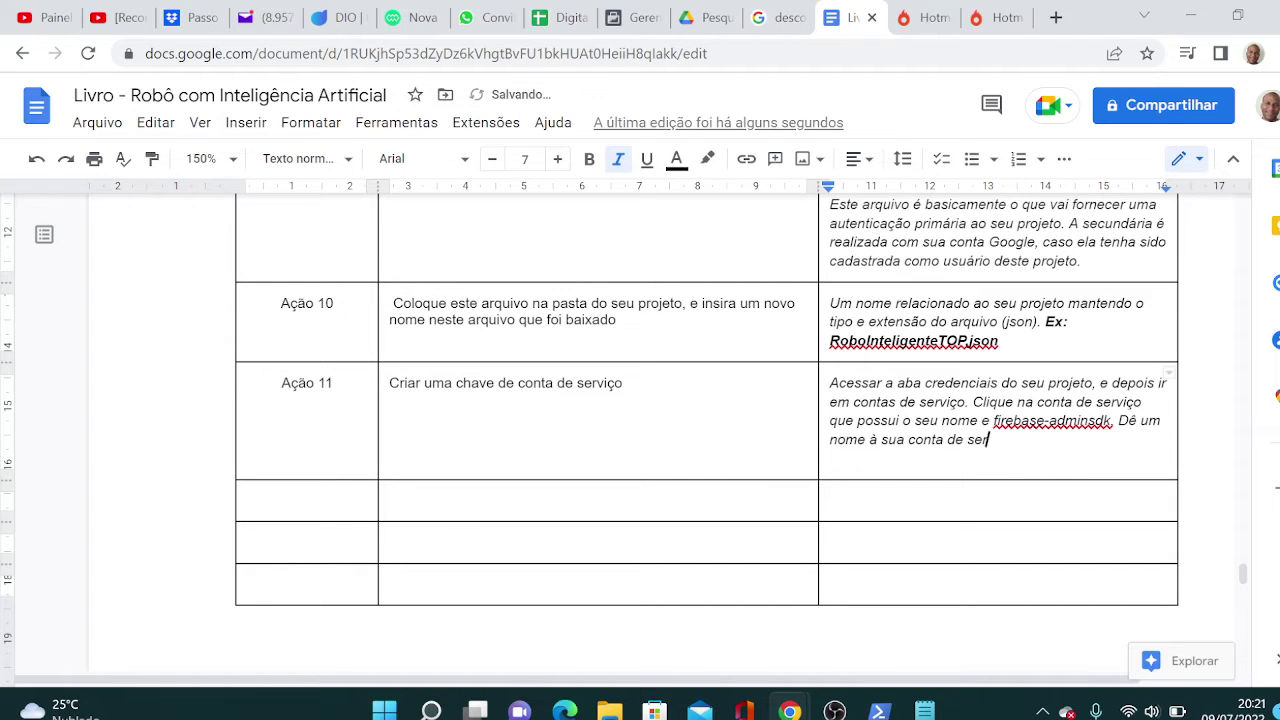
text(viço, e depois vá na aba chave)
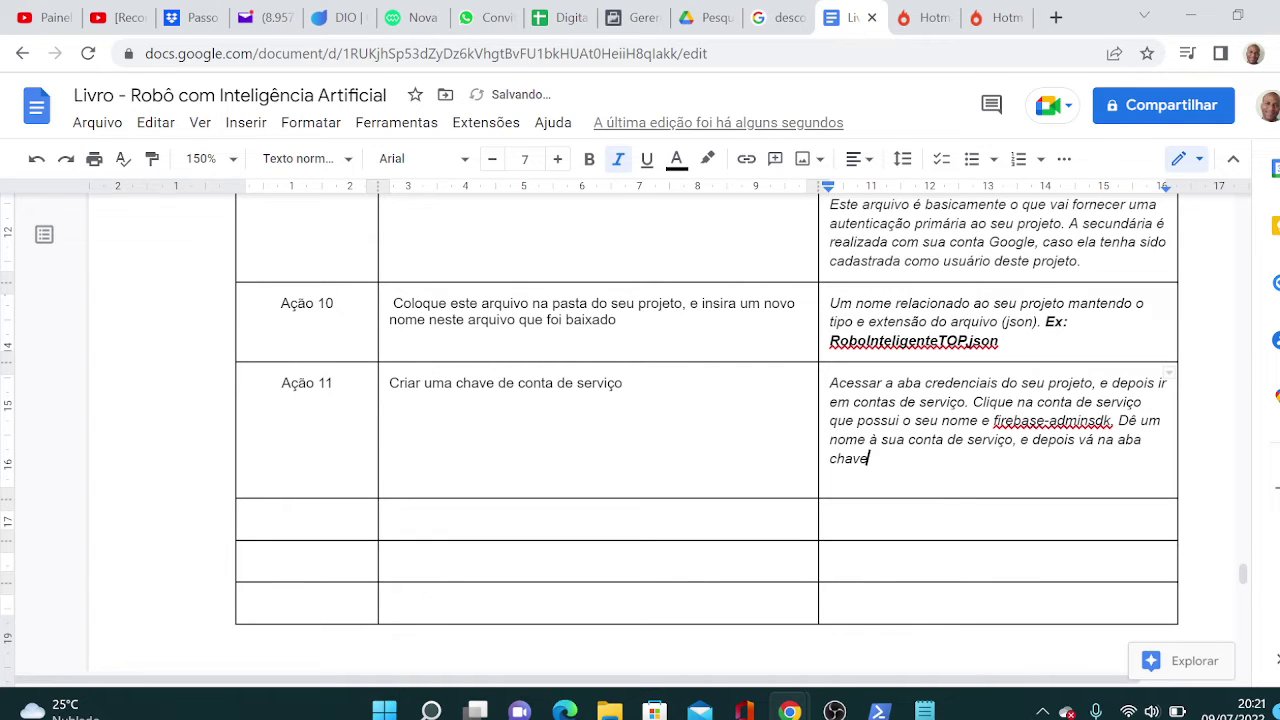
Finish the Ação 11 instructions with the sentence "Clique em criar, e depois faça o download.".
text(s. Fo)
key(BackSpace)
text(Clique em criar, e depois f)
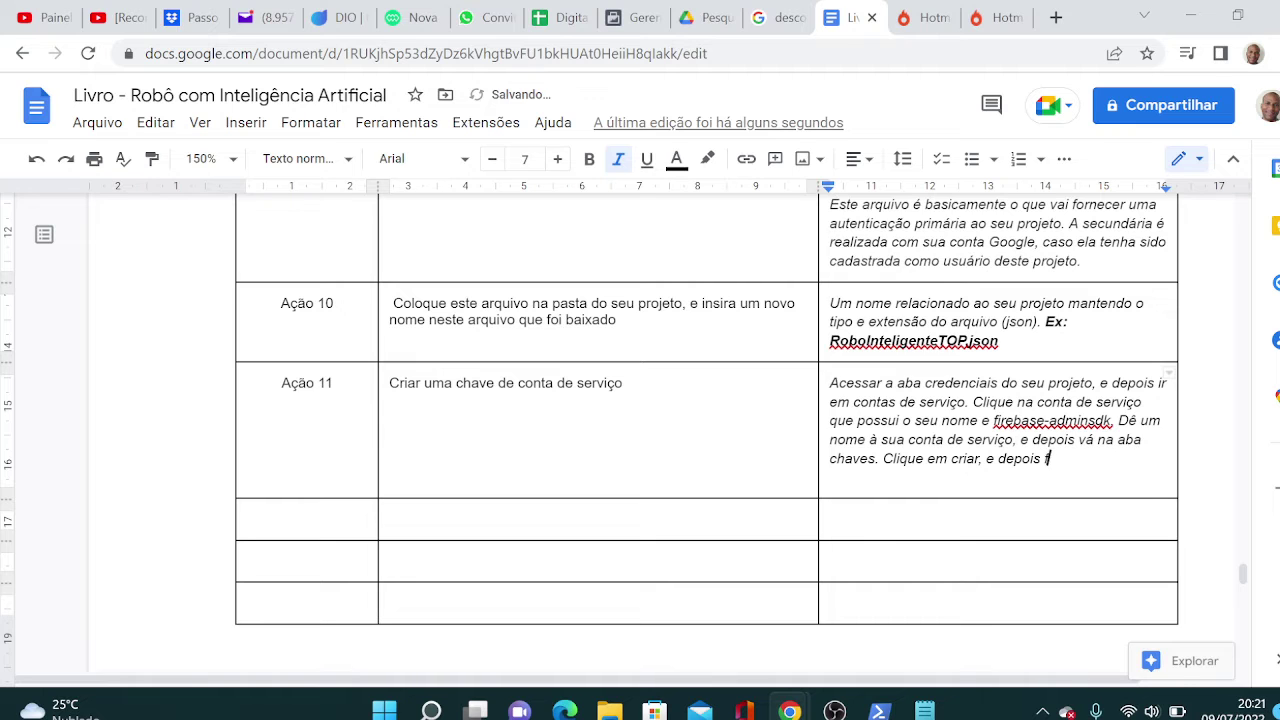
text(aça o do)
text(oad.)
Switch to File Explorer and transfer today's downloaded JSON key file from Downloads to the Configuracao do Projeto na GPC folder, with its Name column widened.
key(alt+Tab)
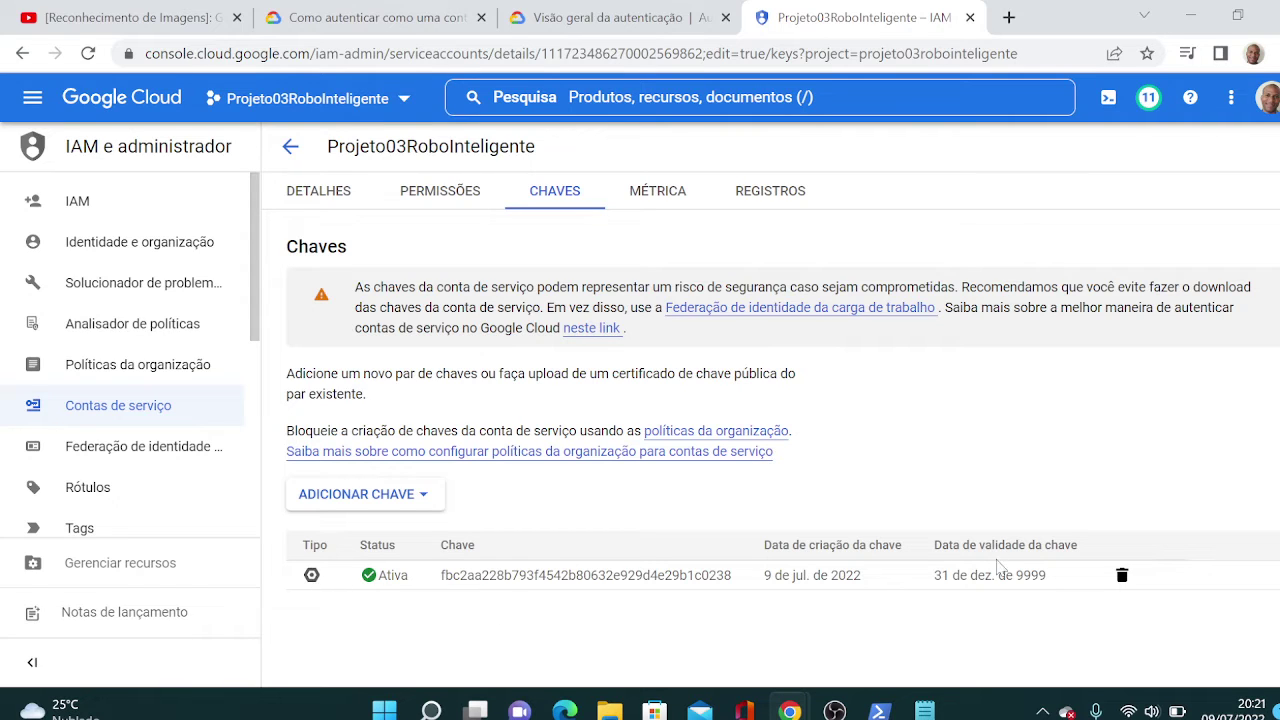
click(1273, 53)
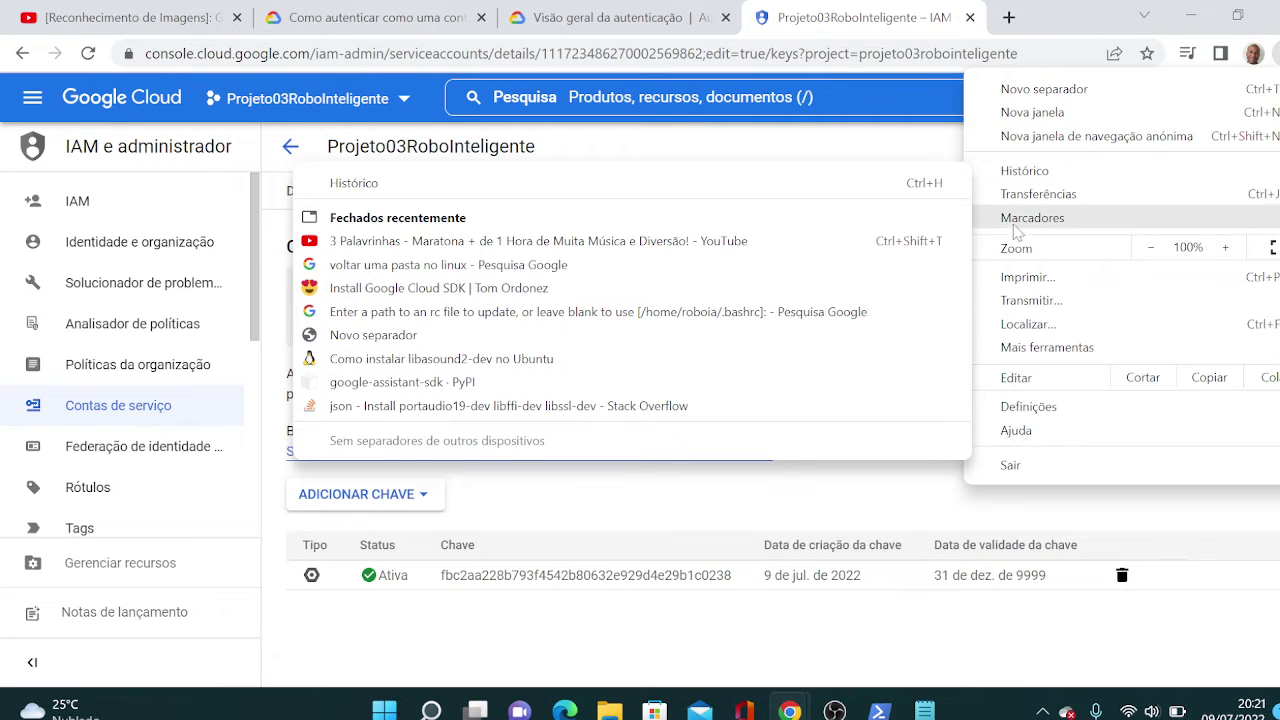
click(609, 710)
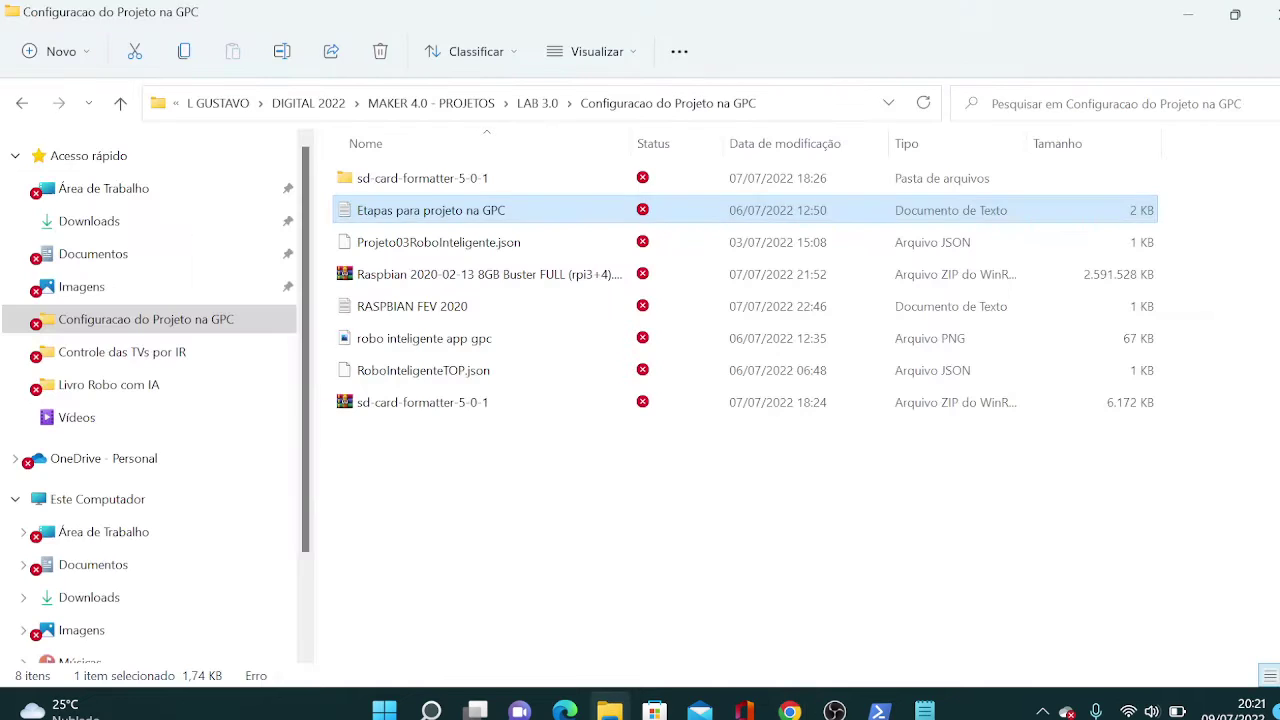
click(97, 224)
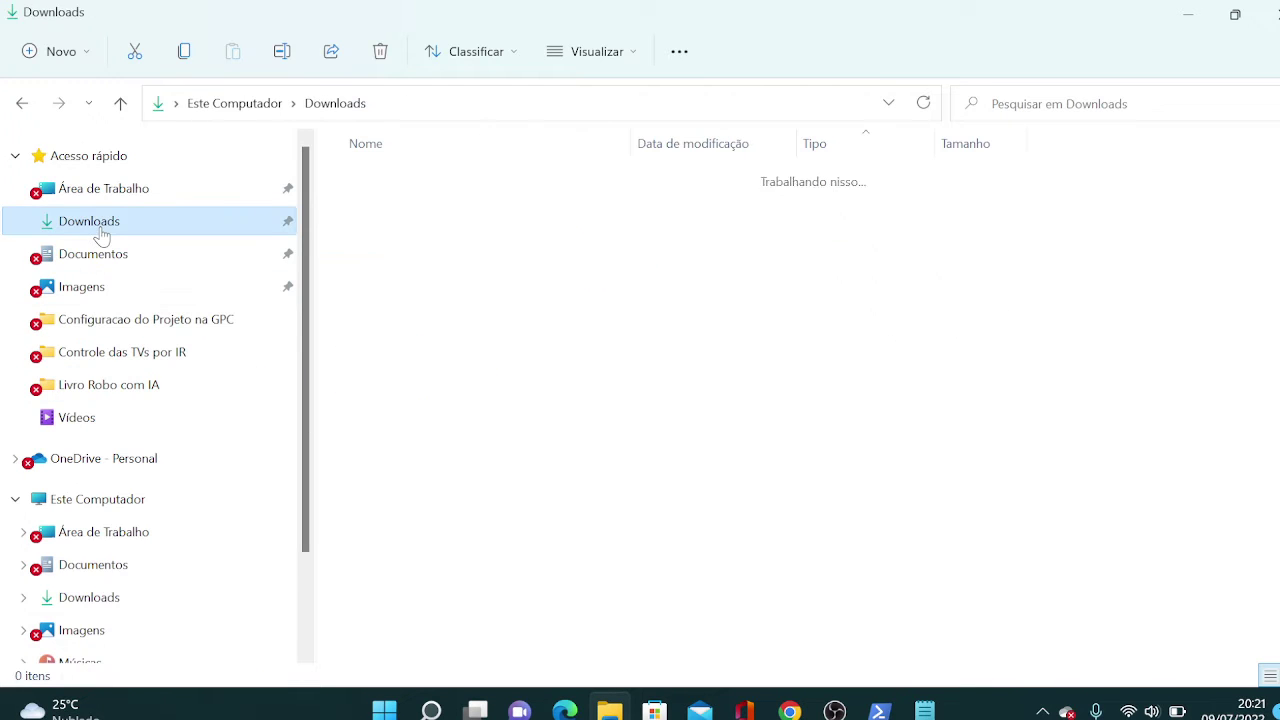
click(440, 205)
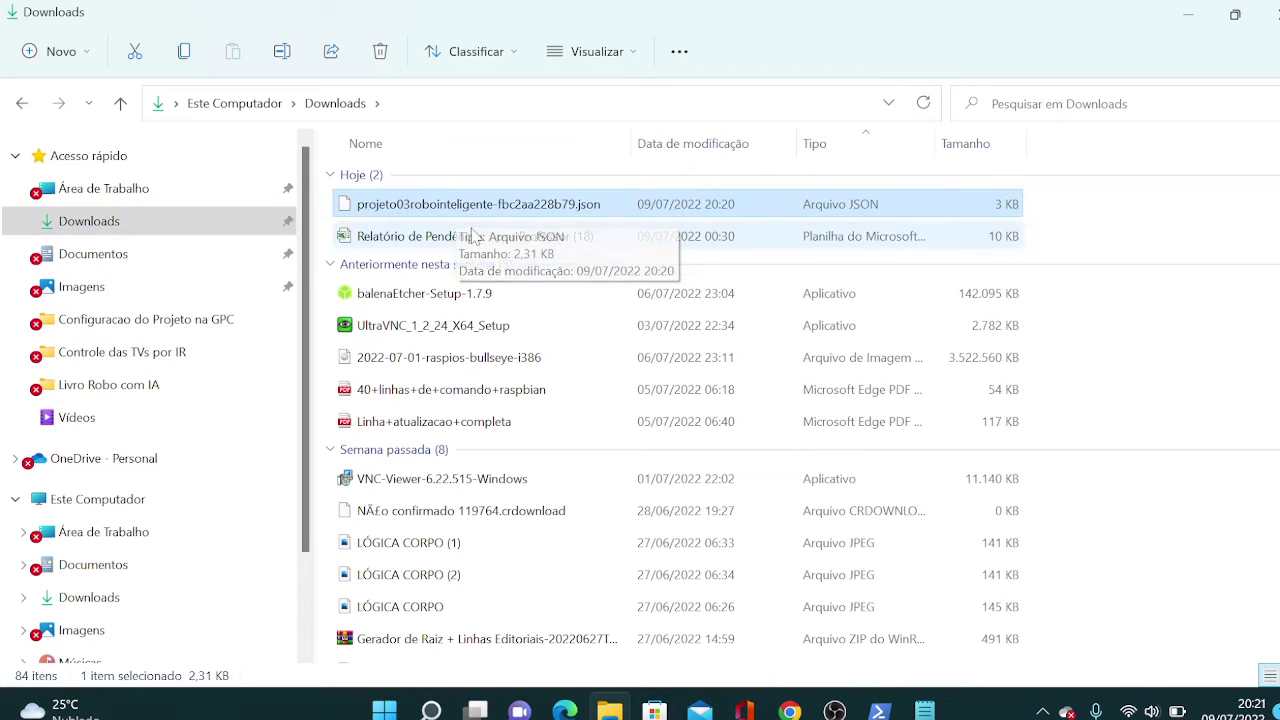
click(120, 320)
click(483, 487)
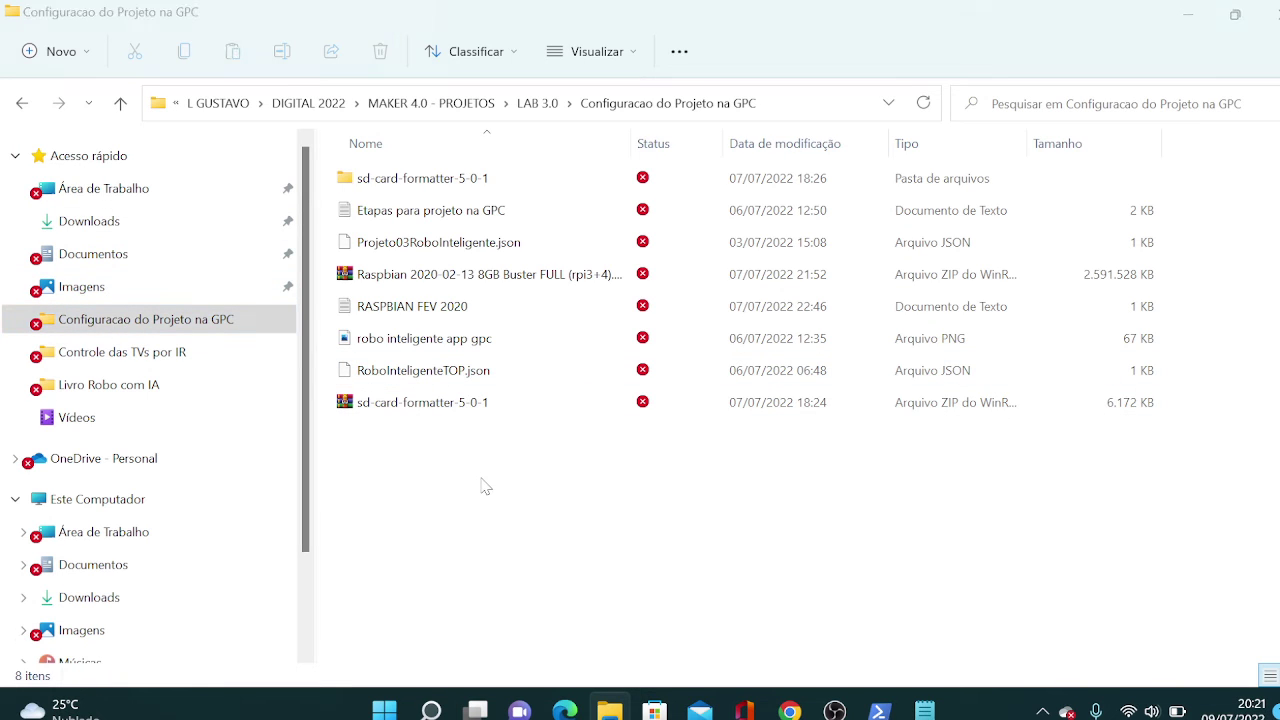
key(ctrl+v)
click(483, 487)
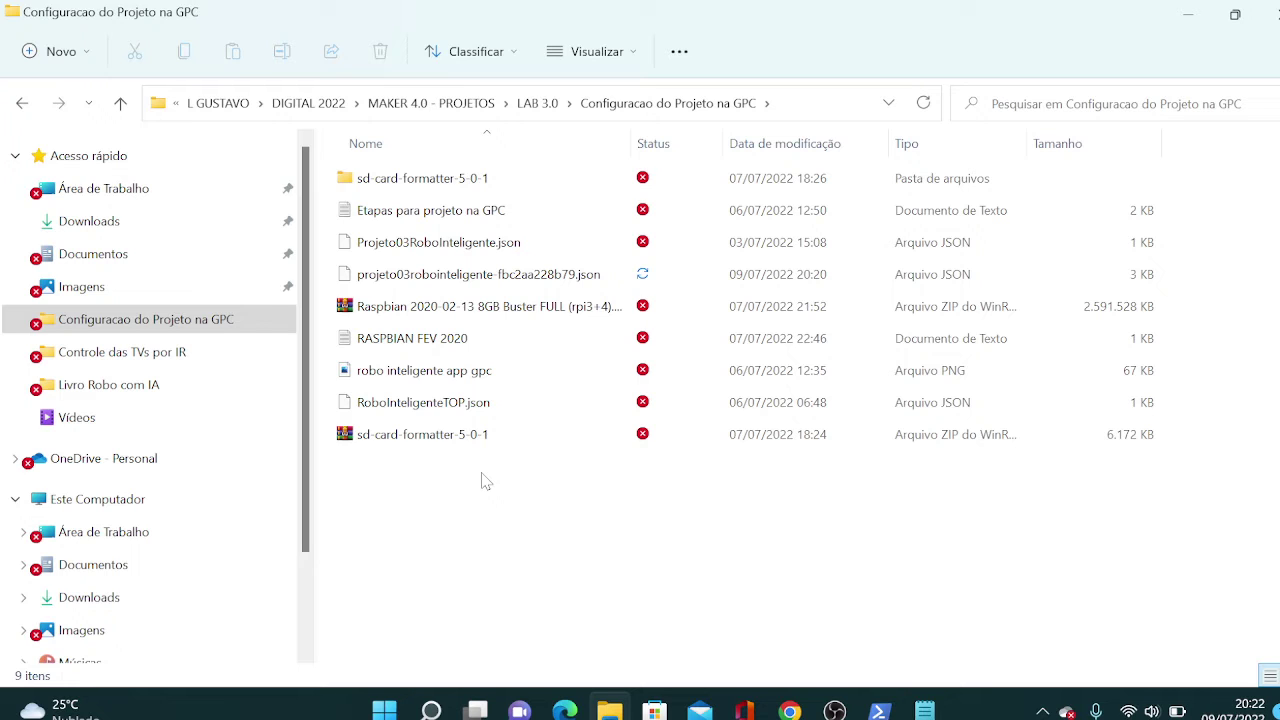
drag(632, 148, 697, 175)
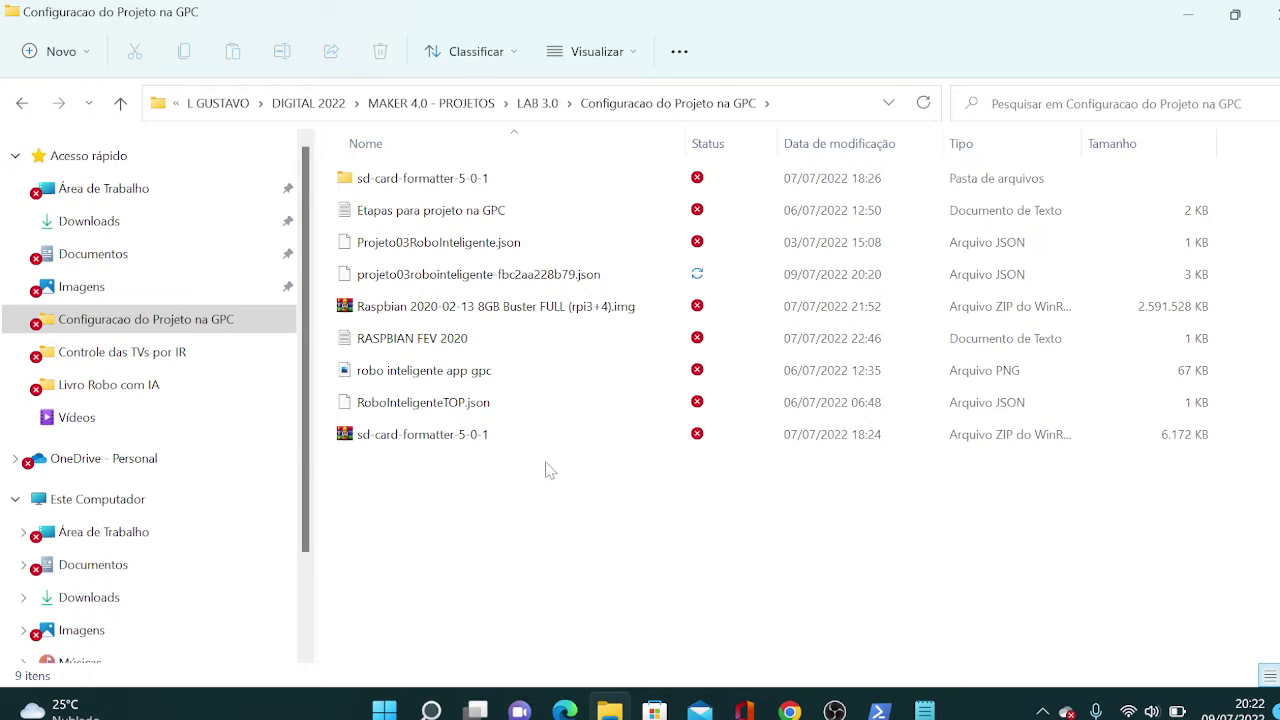
key(super+Tab)
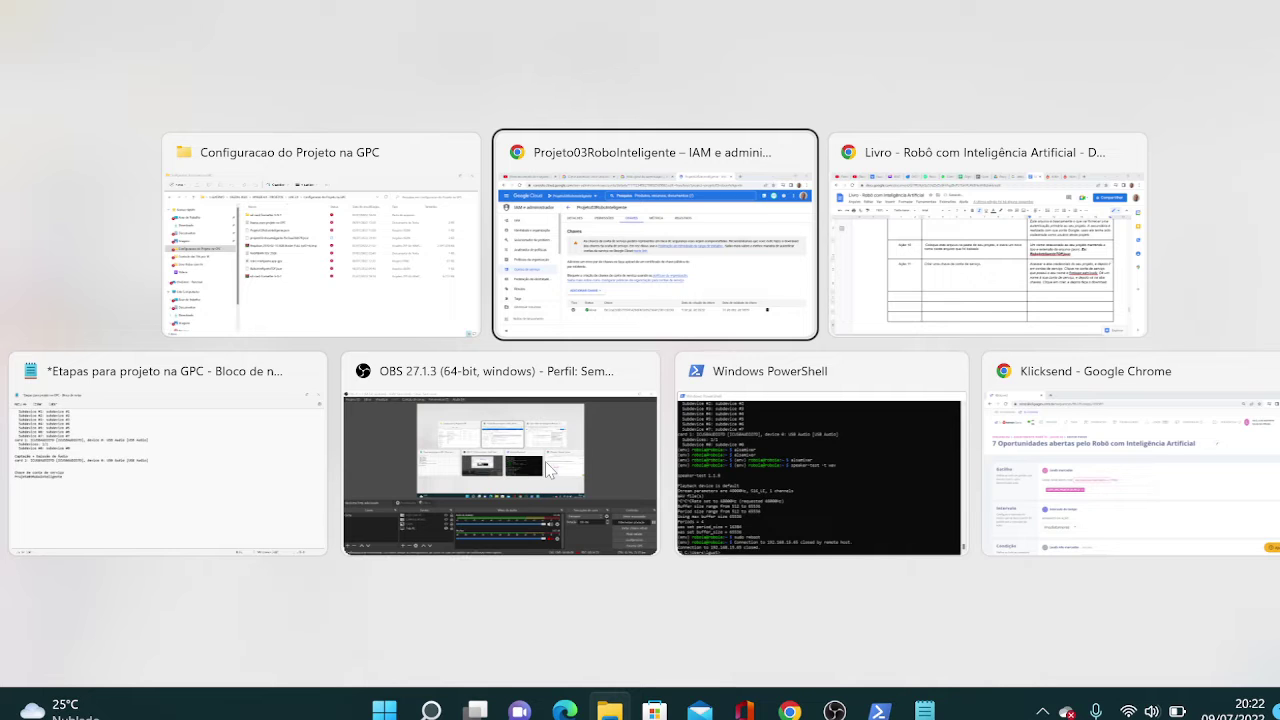
click(545, 461)
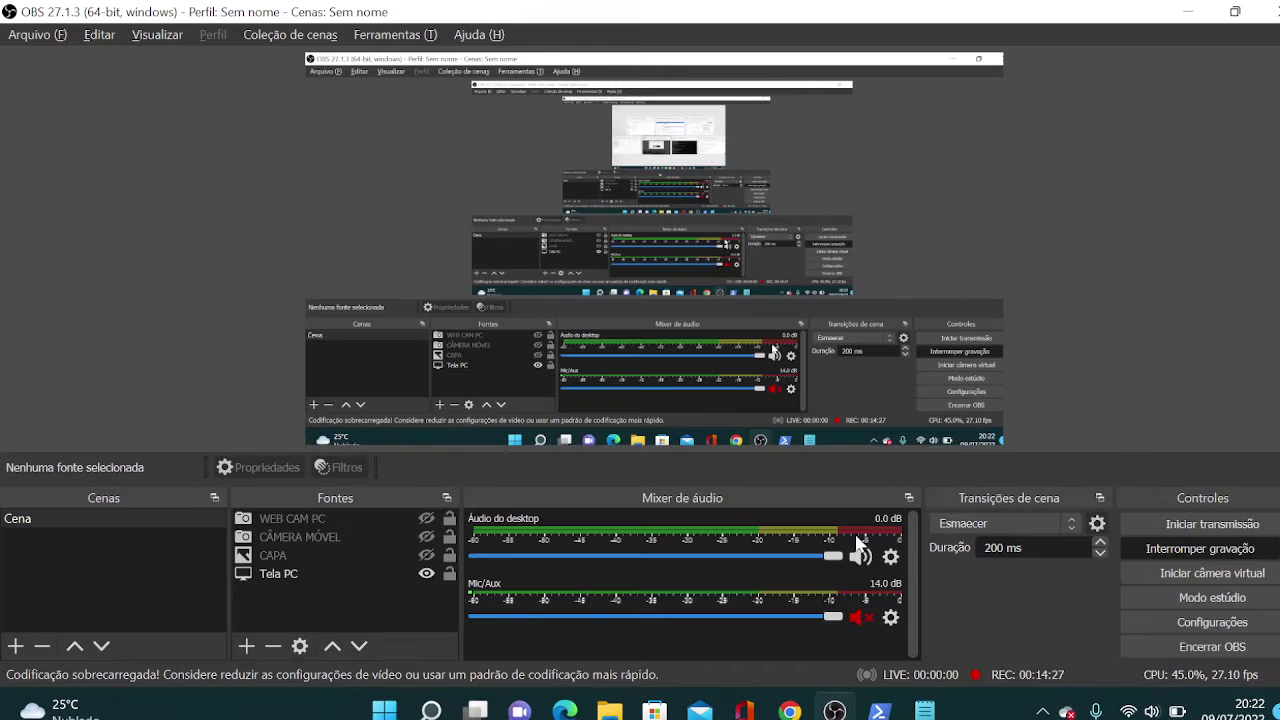
key(alt+Tab)
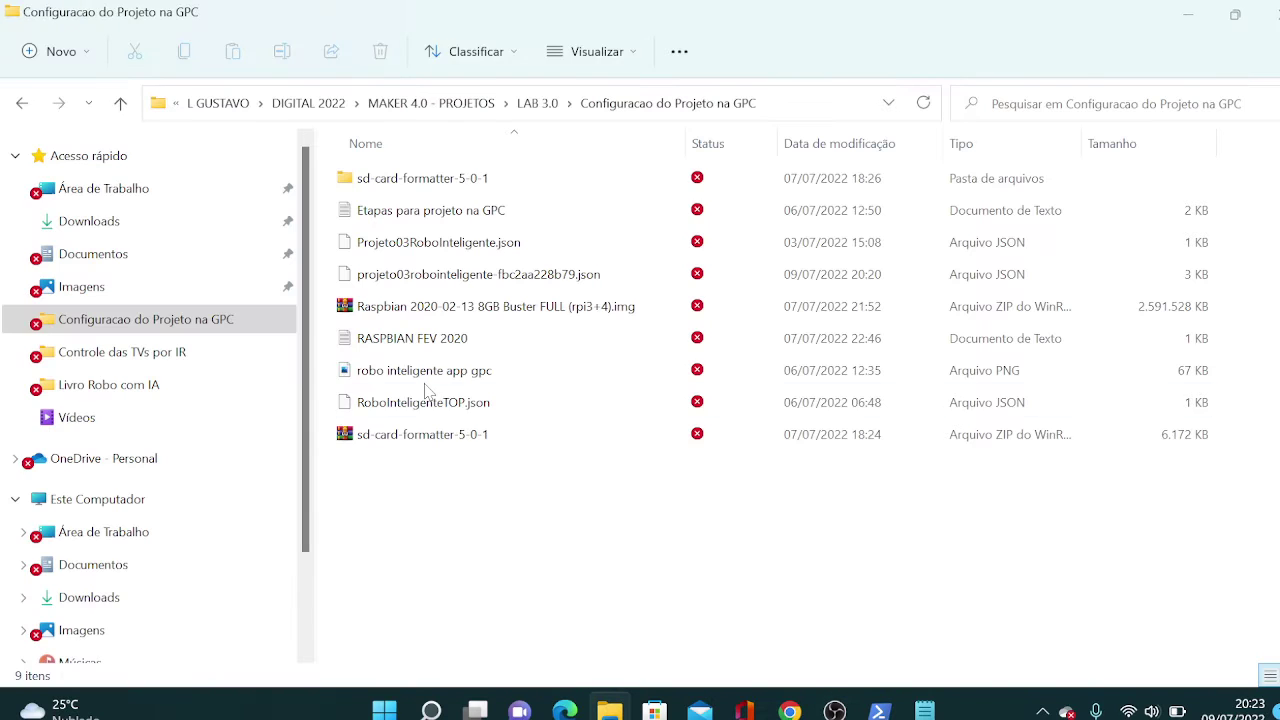
Switch to the Google Vision com Raspberry Pi video on YouTube and play the part about creating the service account key.
key(alt+Tab)
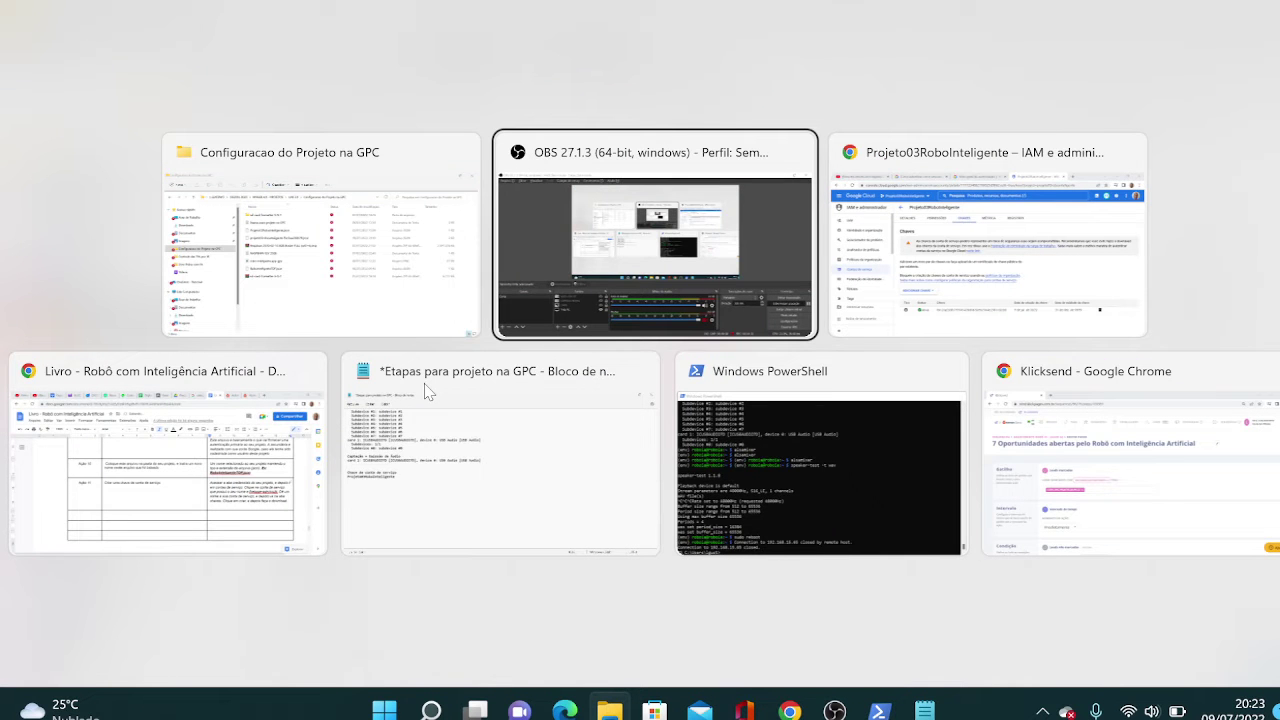
key(alt+Tab)
click(190, 22)
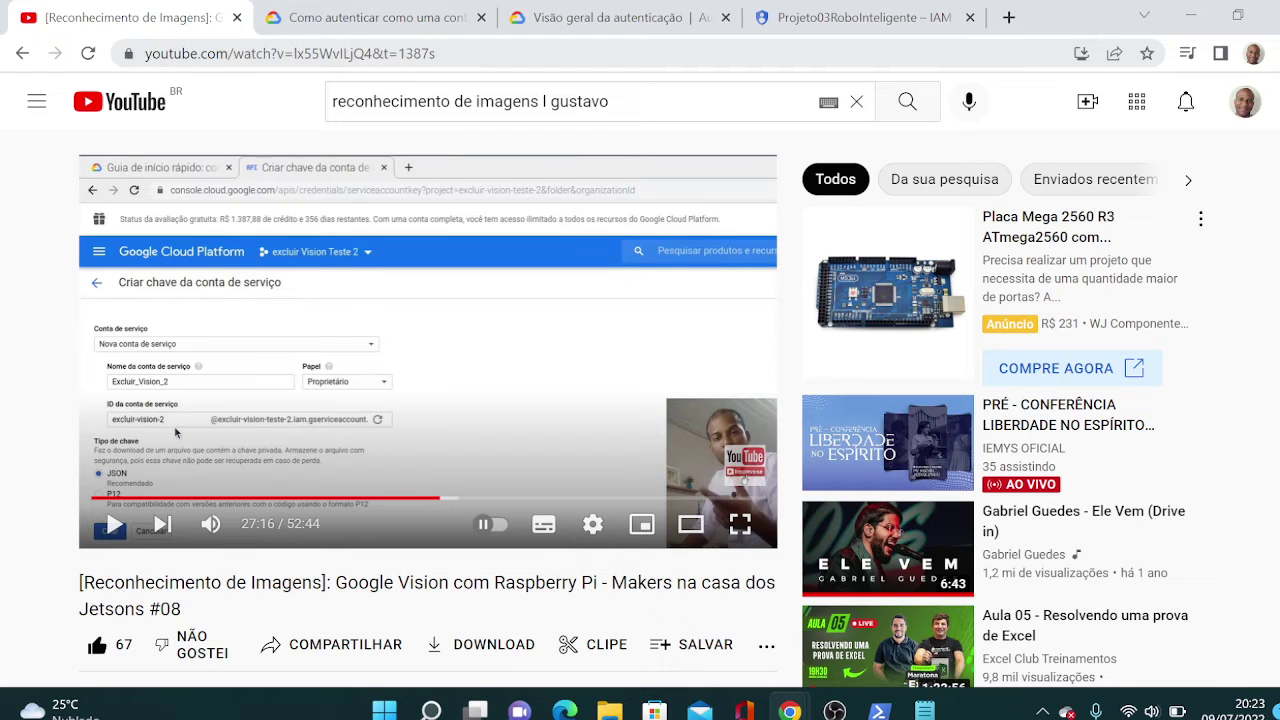
click(330, 258)
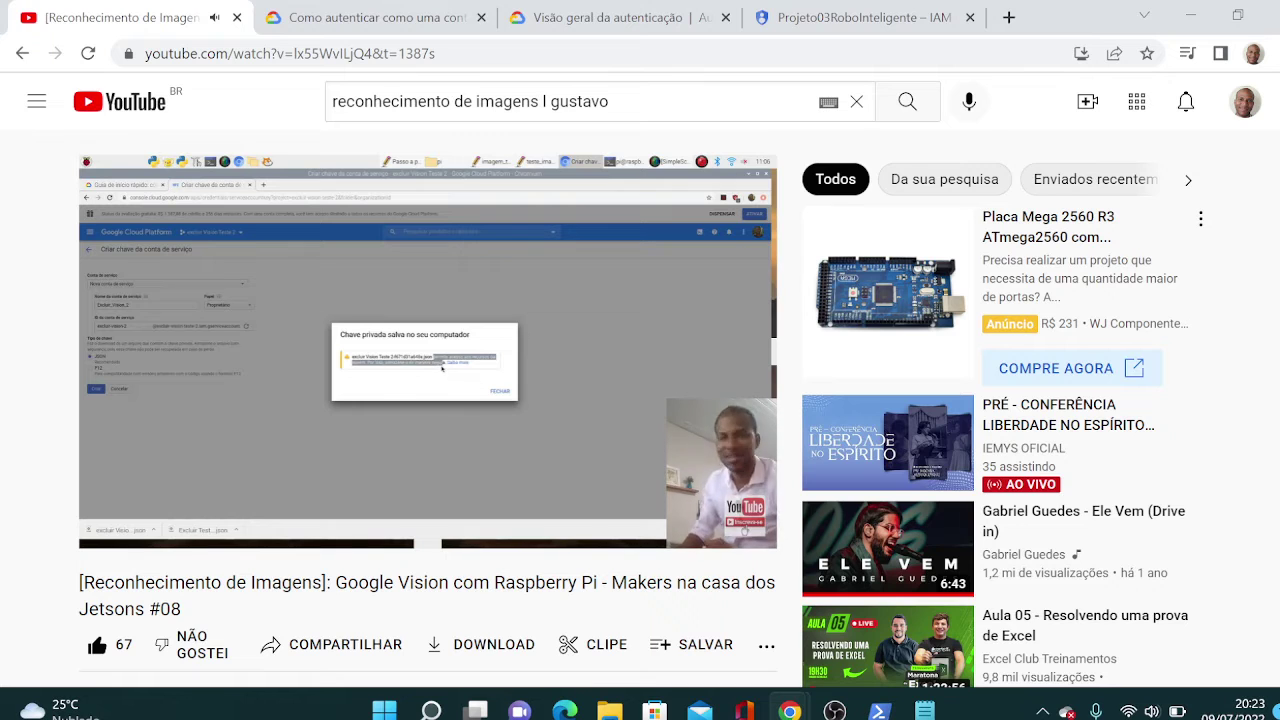
Return to the project folder, prefix the new JSON key file's name with chave_privada_, and copy the complete file name.
key(alt+Tab)
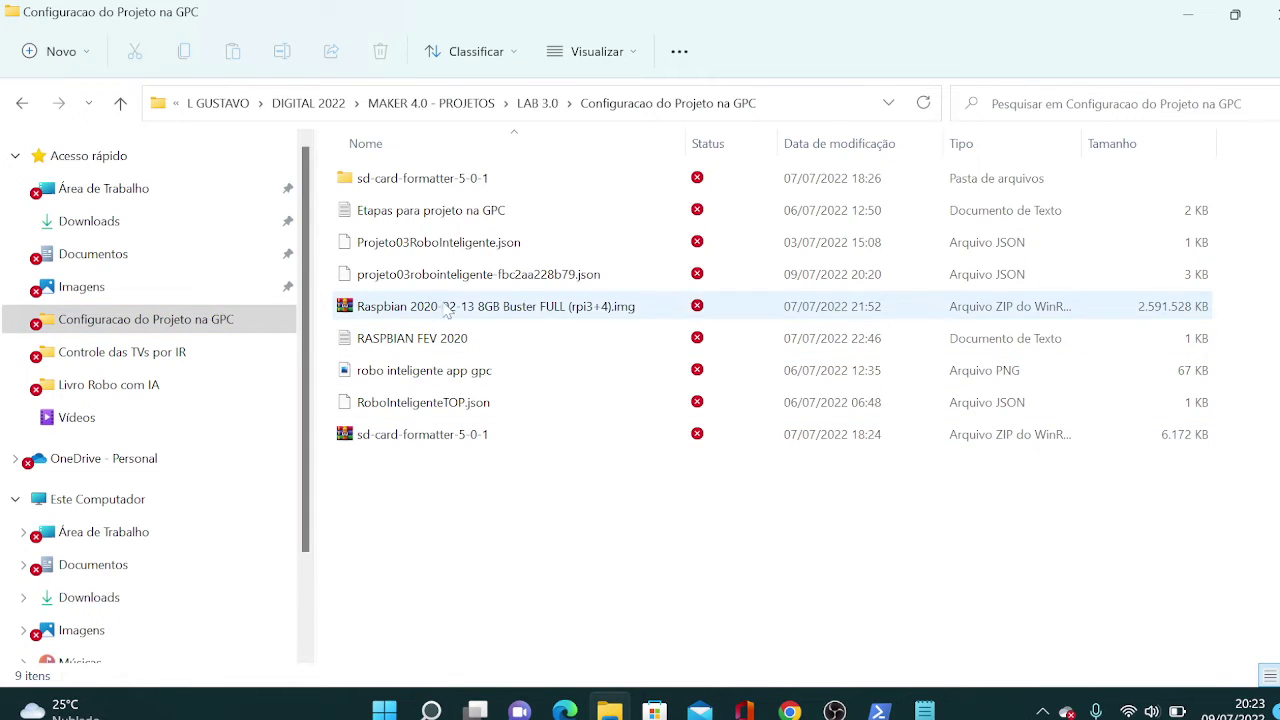
click(395, 284)
click(395, 283)
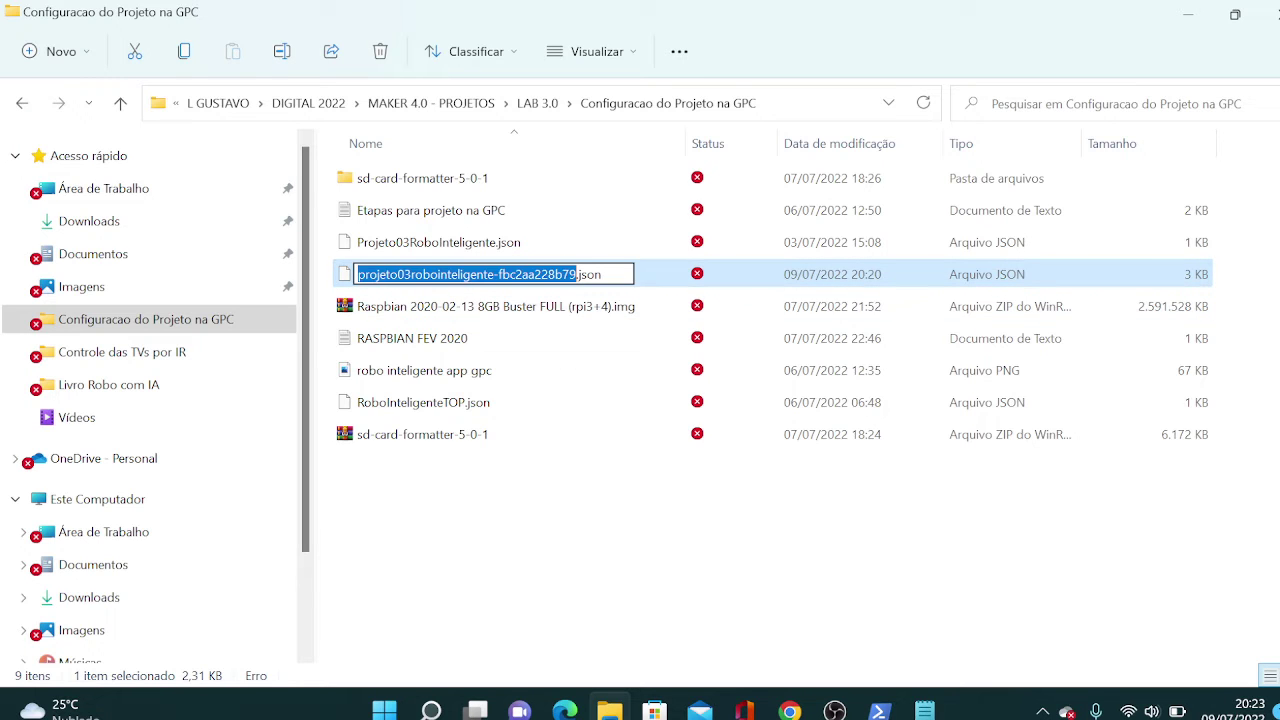
key(Home)
text(chave_)
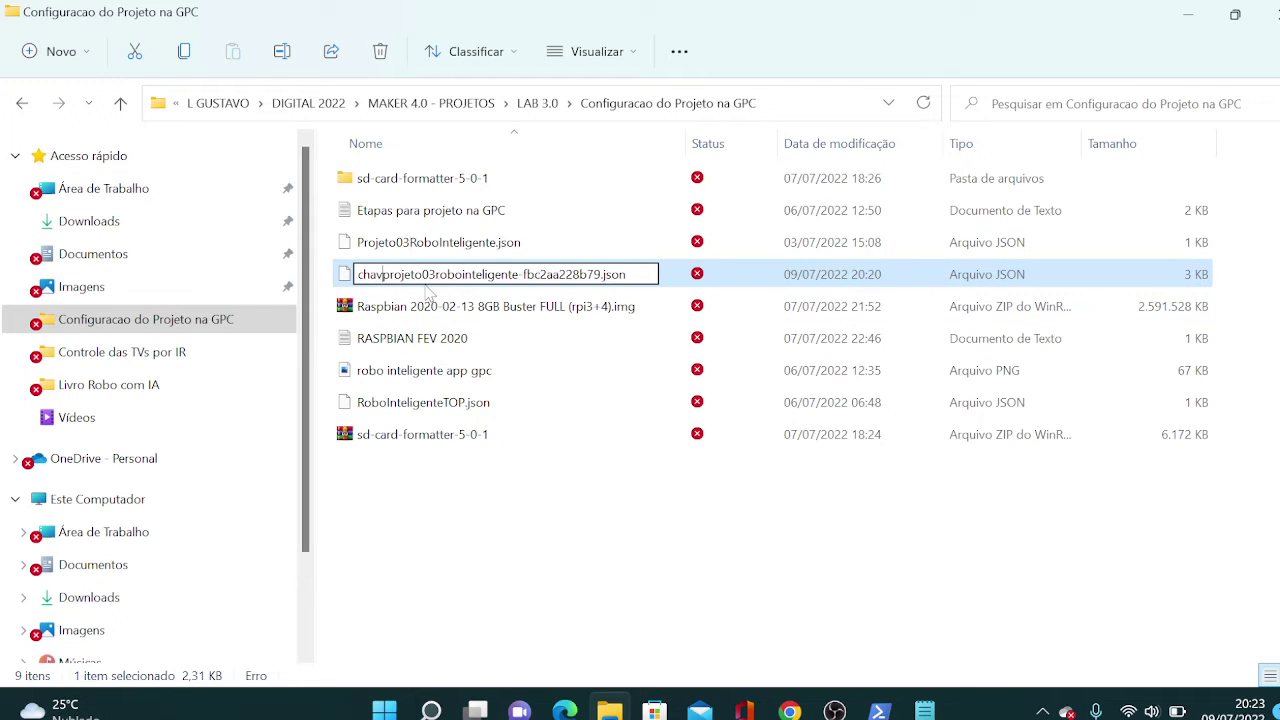
text(privada_)
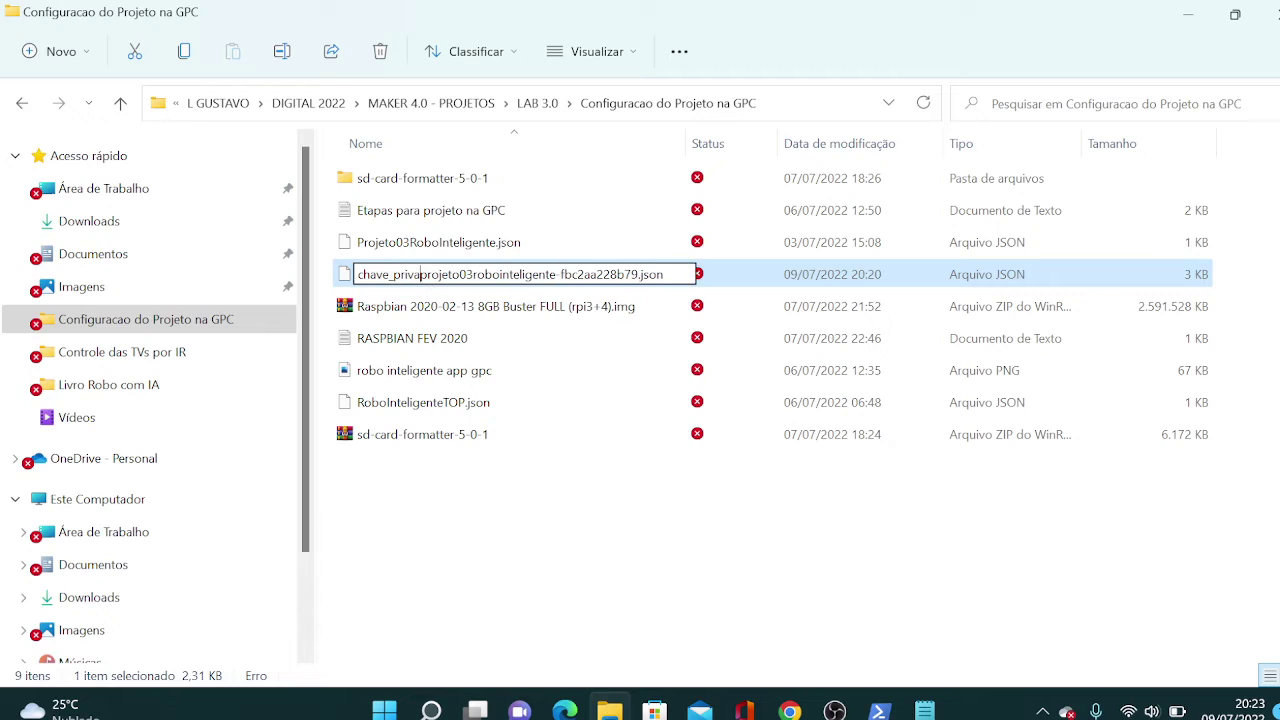
key(ctrl+a)
key(ctrl+c)
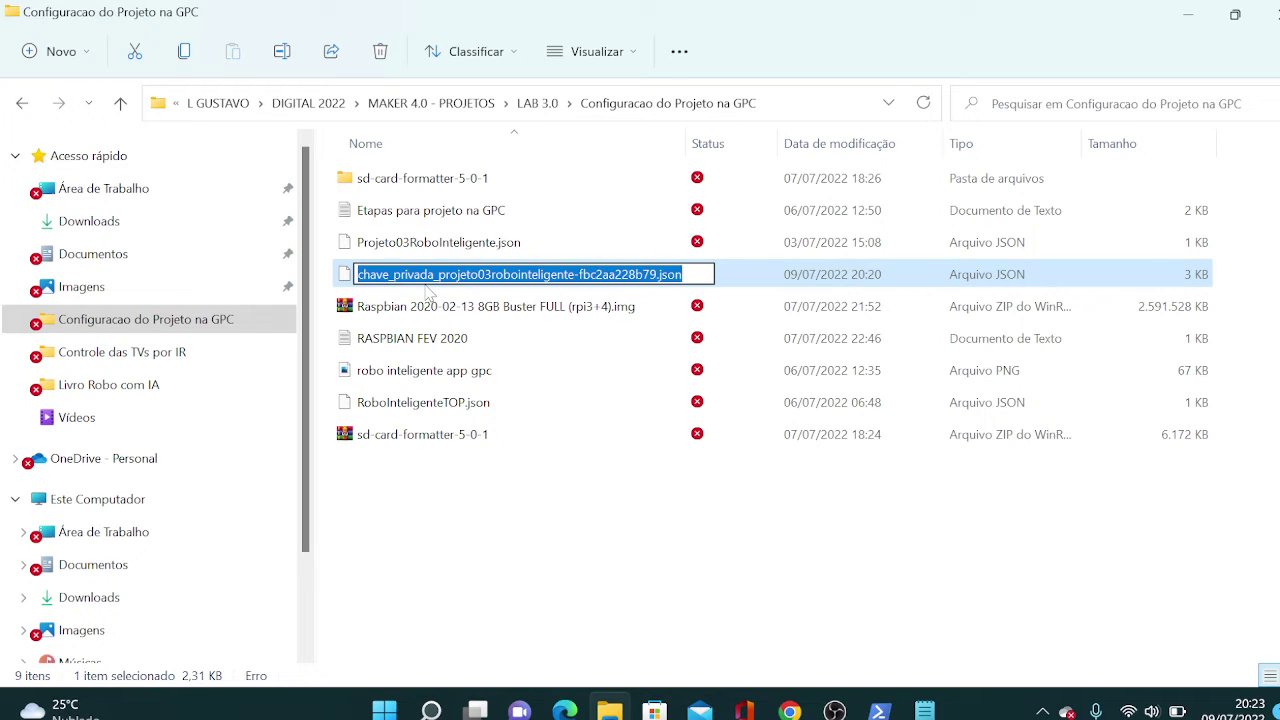
key(Return)
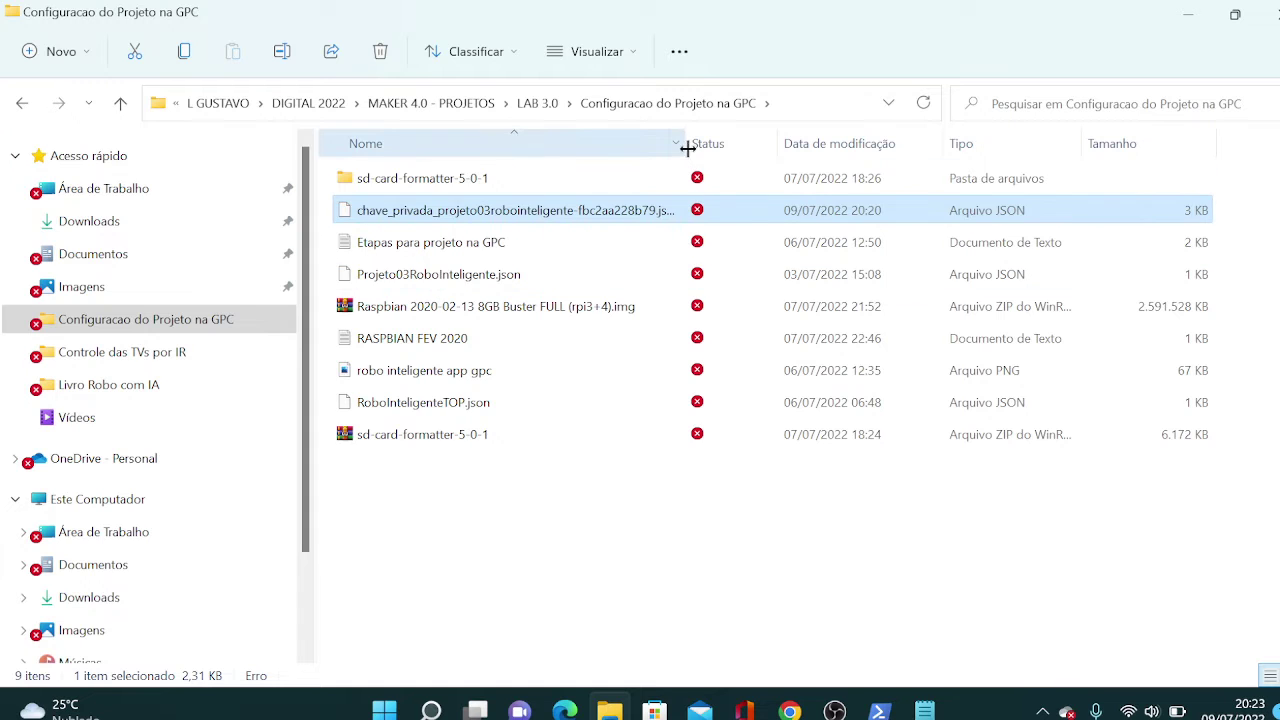
Switch to Notepad and paste the private key's file name below Projeto03RoboInteligente in the service account notes.
drag(685, 143, 769, 163)
click(925, 710)
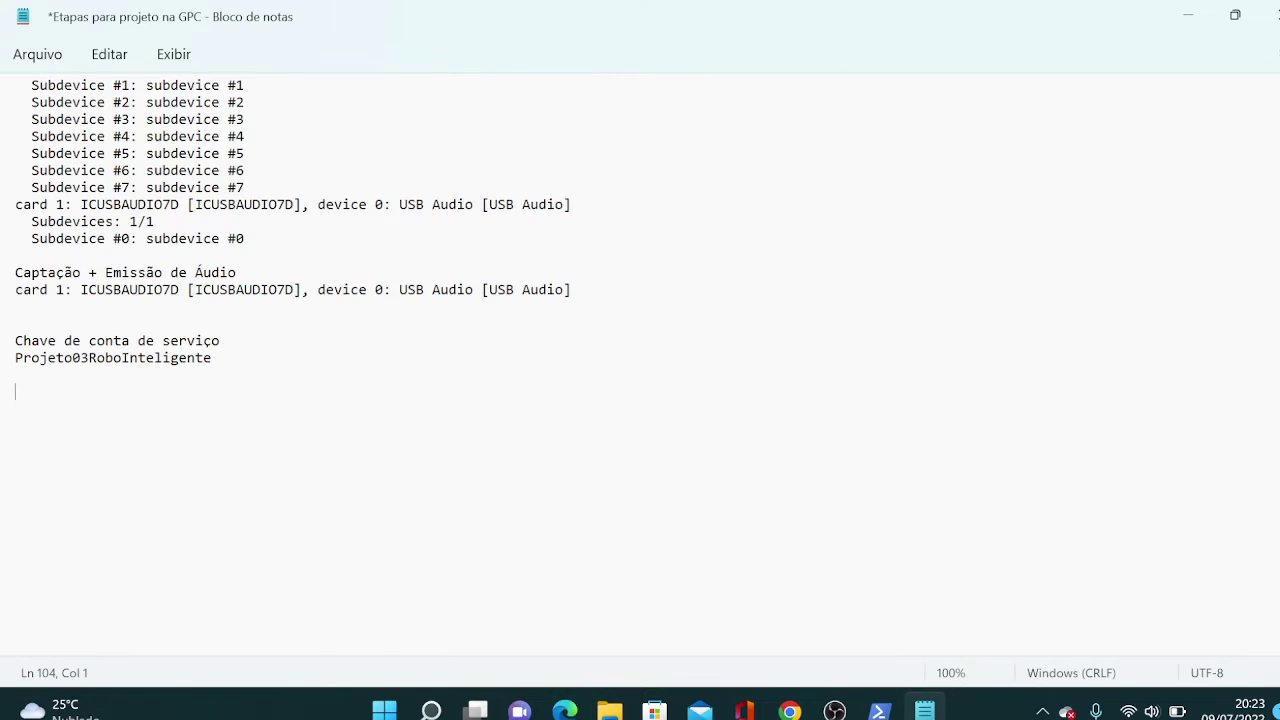
key(ctrl+v)
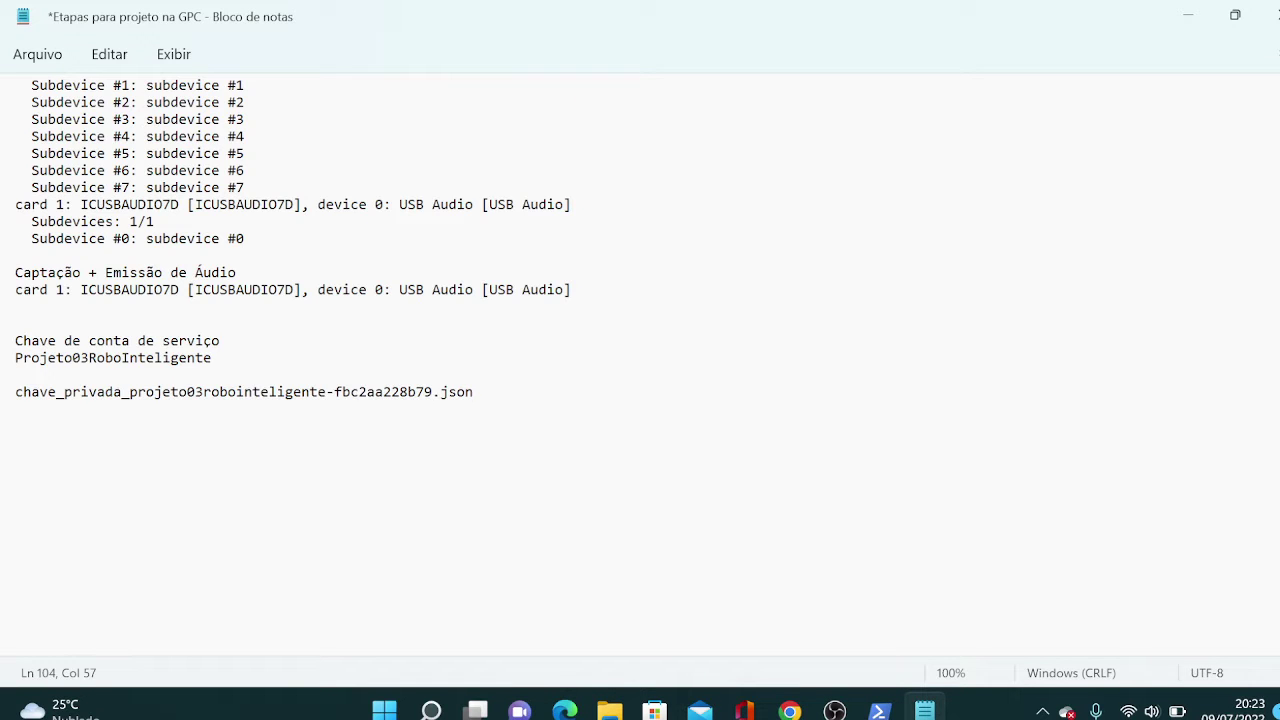
Return to the Google Vision video on YouTube and skip ahead to the GOOGLE_APPLICATION_CREDENTIALS export command for the private access key.
mouse_move(810, 700)
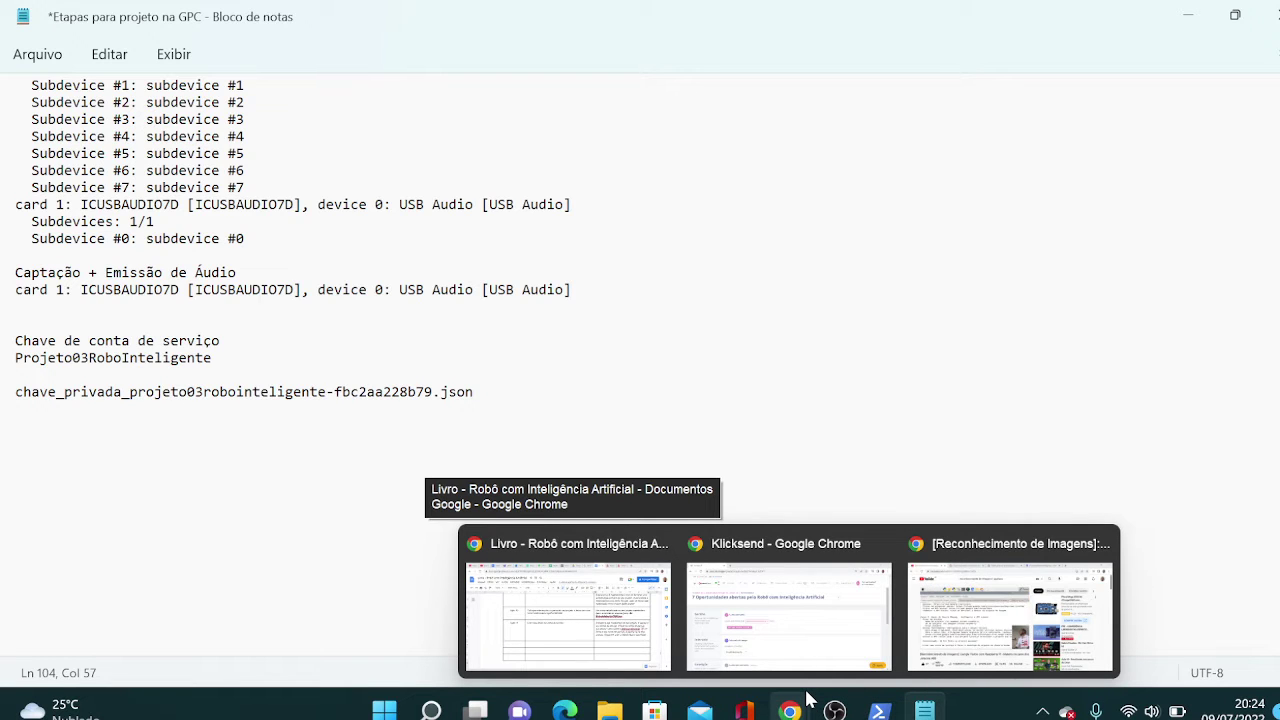
click(987, 638)
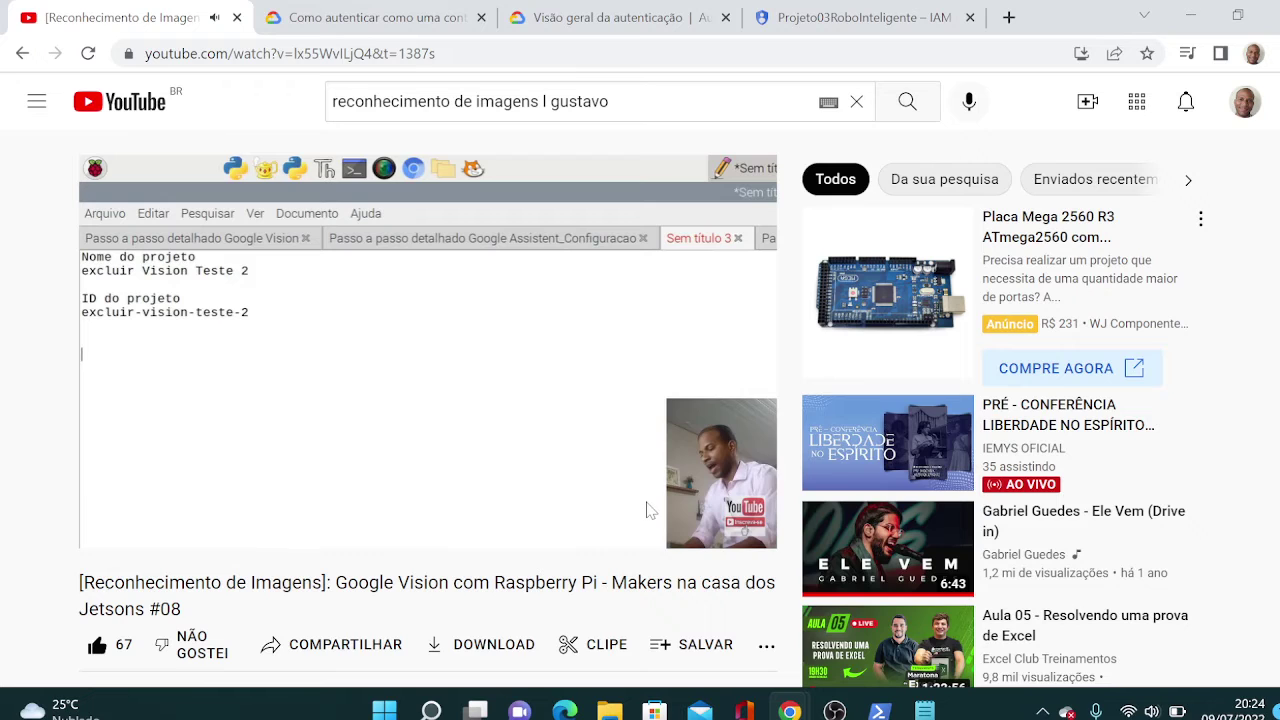
mouse_move(417, 467)
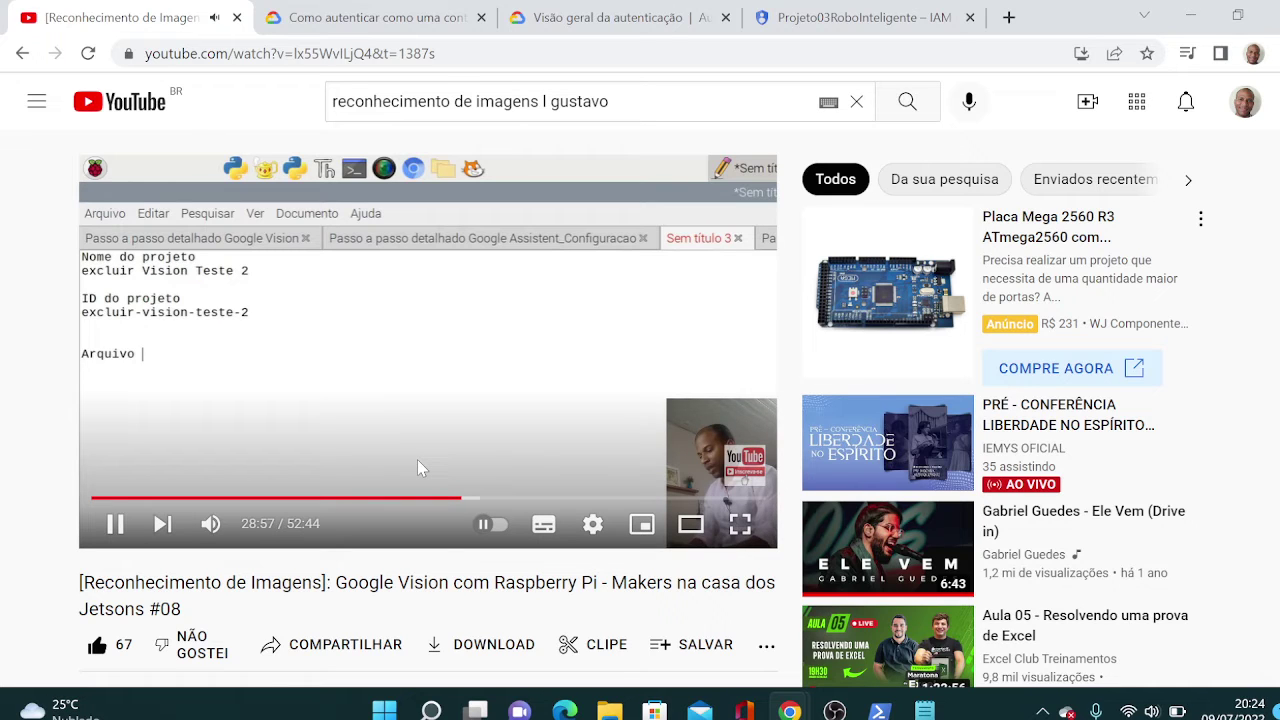
click(472, 497)
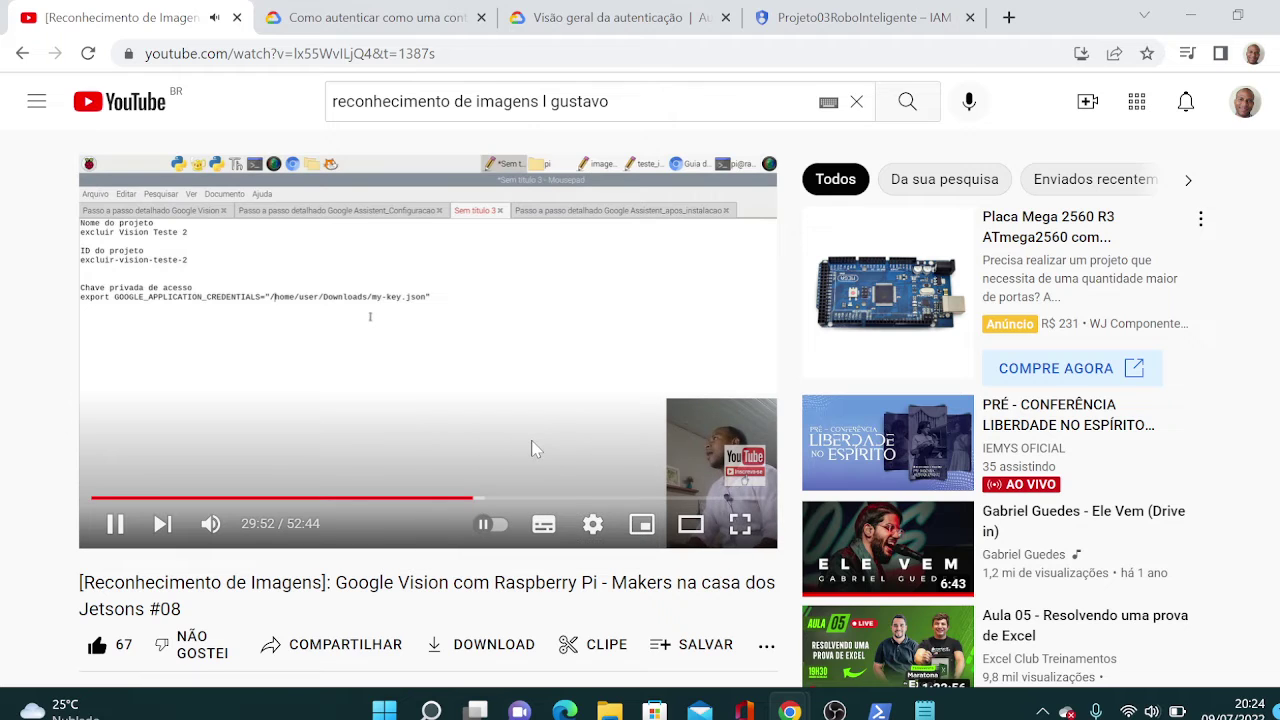
Rewind the Google Vision video to around 29:12, replay the part leading up to the private key's export command, and pause it.
click(470, 498)
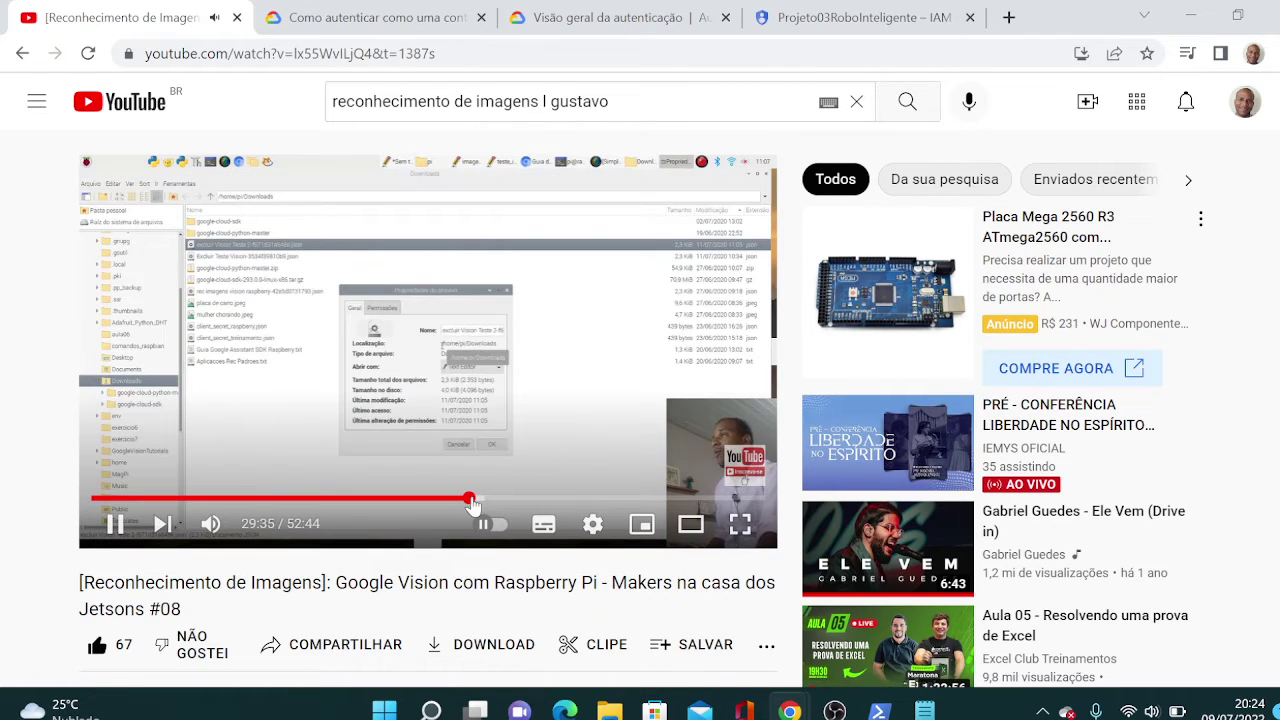
click(465, 498)
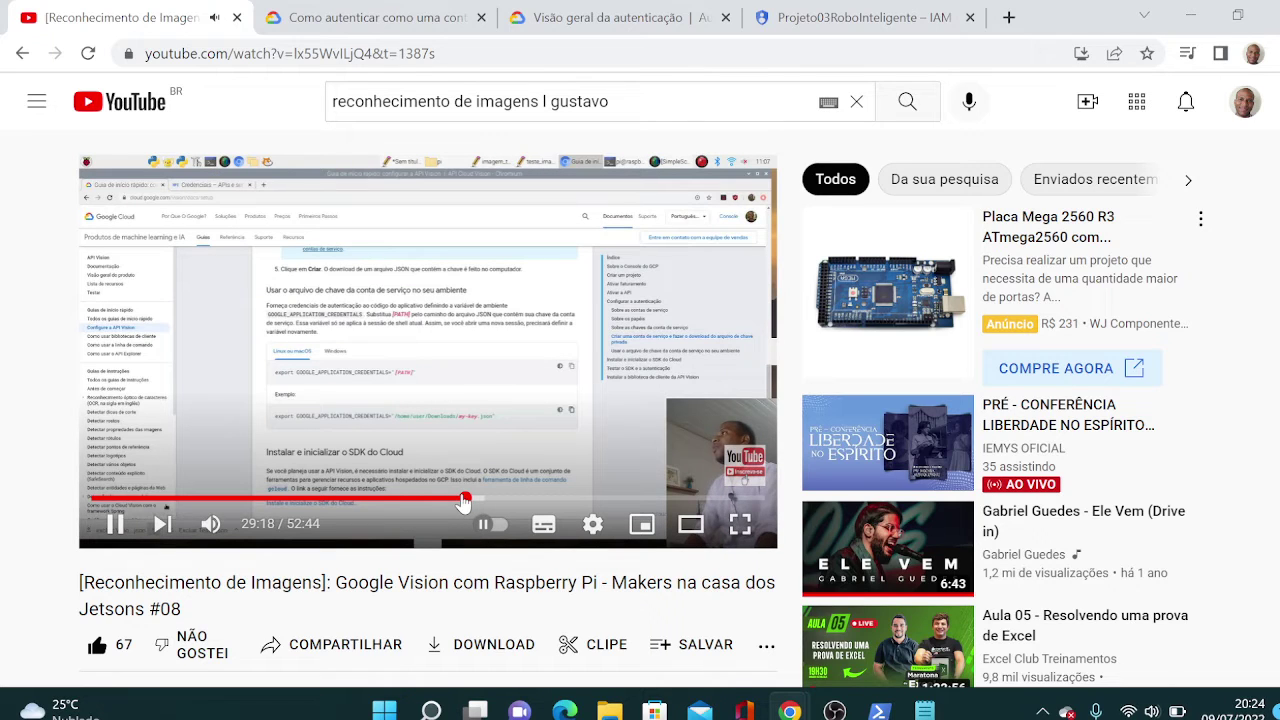
key(space)
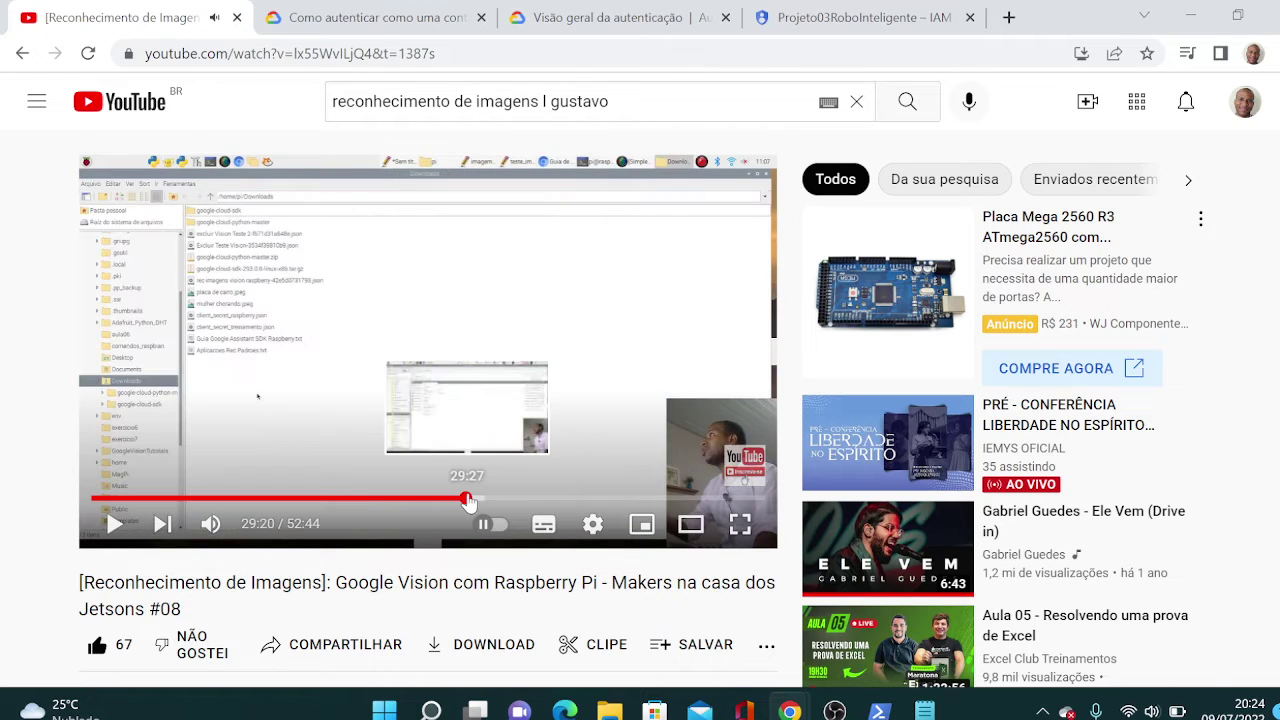
click(465, 498)
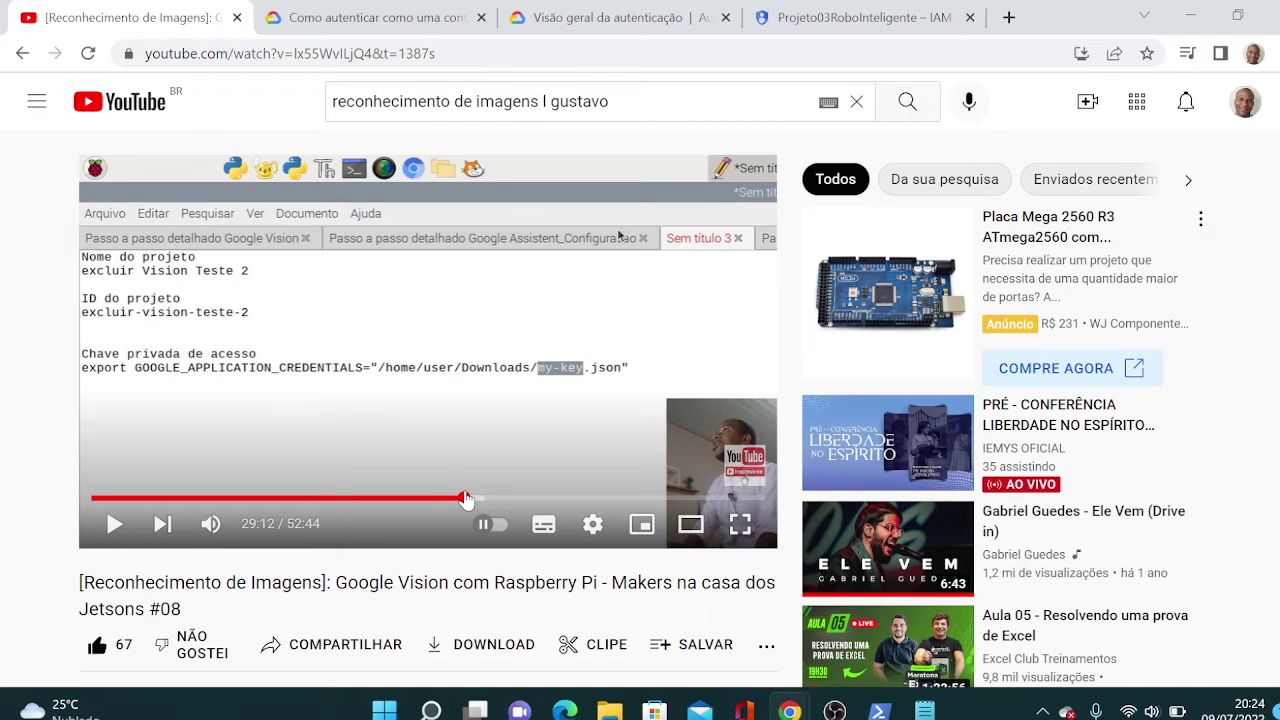
click(469, 431)
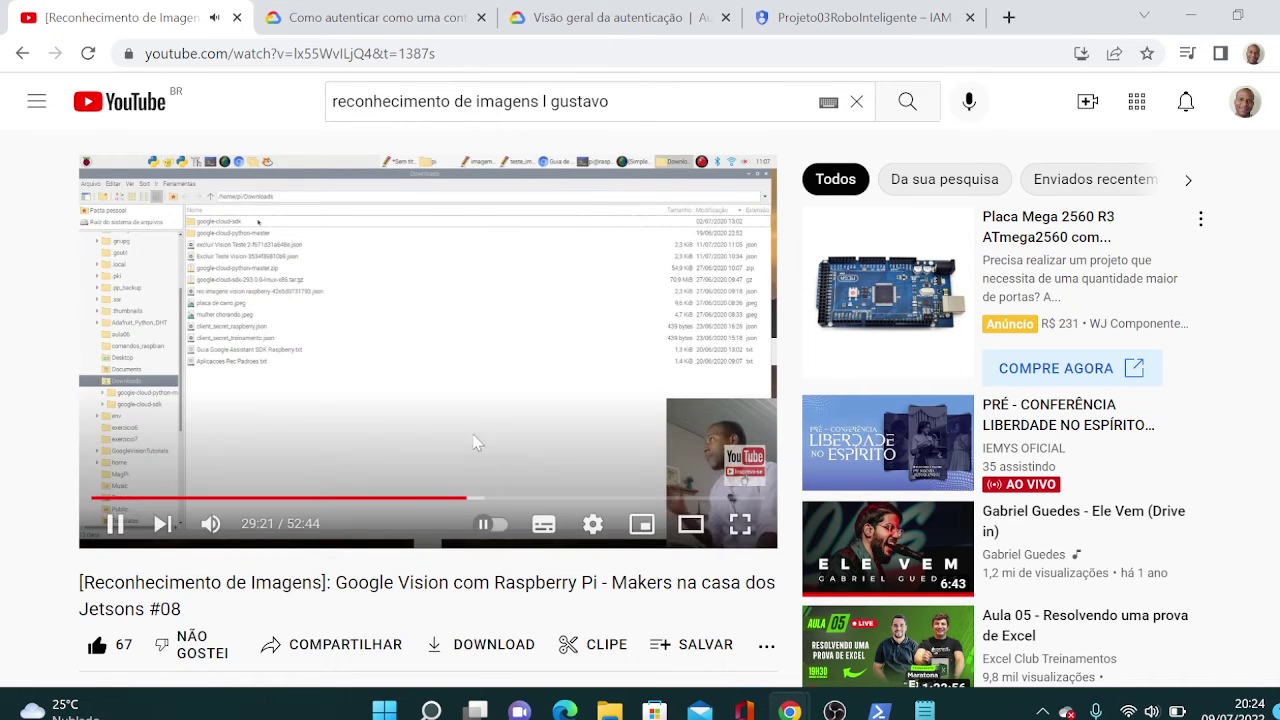
click(477, 443)
Switch to the service account authentication documentation and find the Linux ou macOS export command for GOOGLE_APPLICATION_CREDENTIALS.
click(610, 17)
click(380, 12)
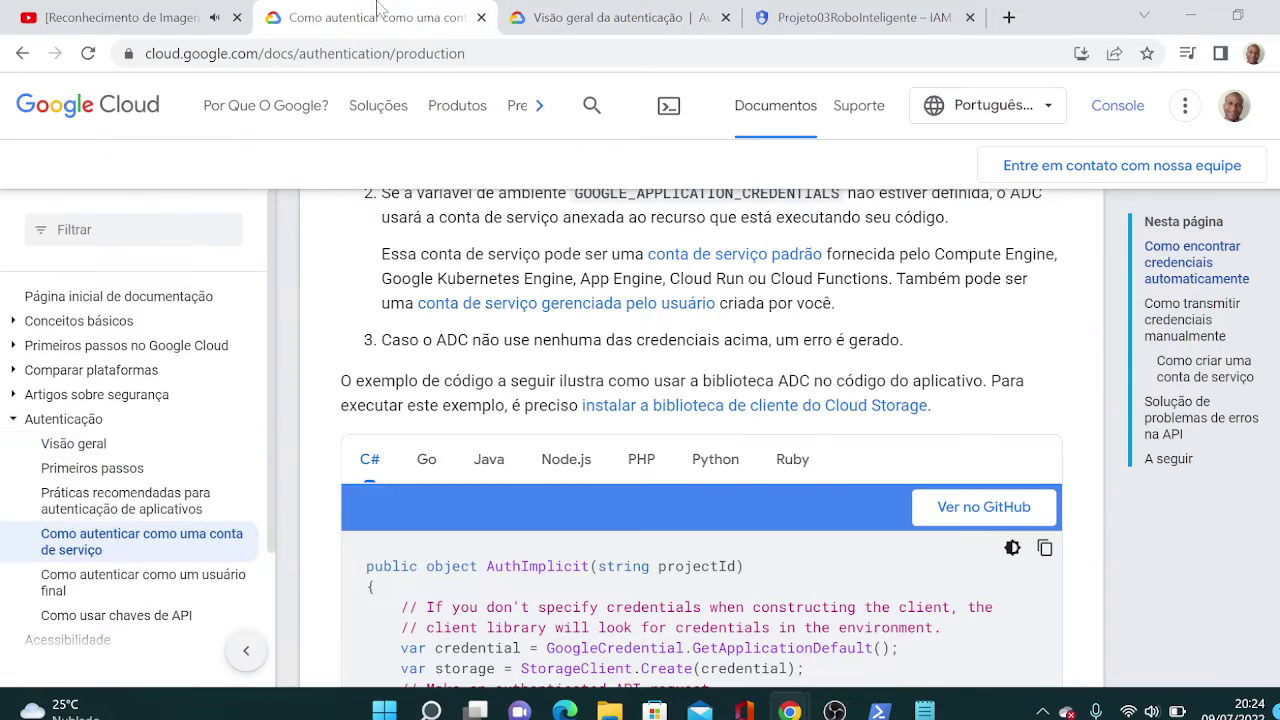
scroll(688, 445, down, 2)
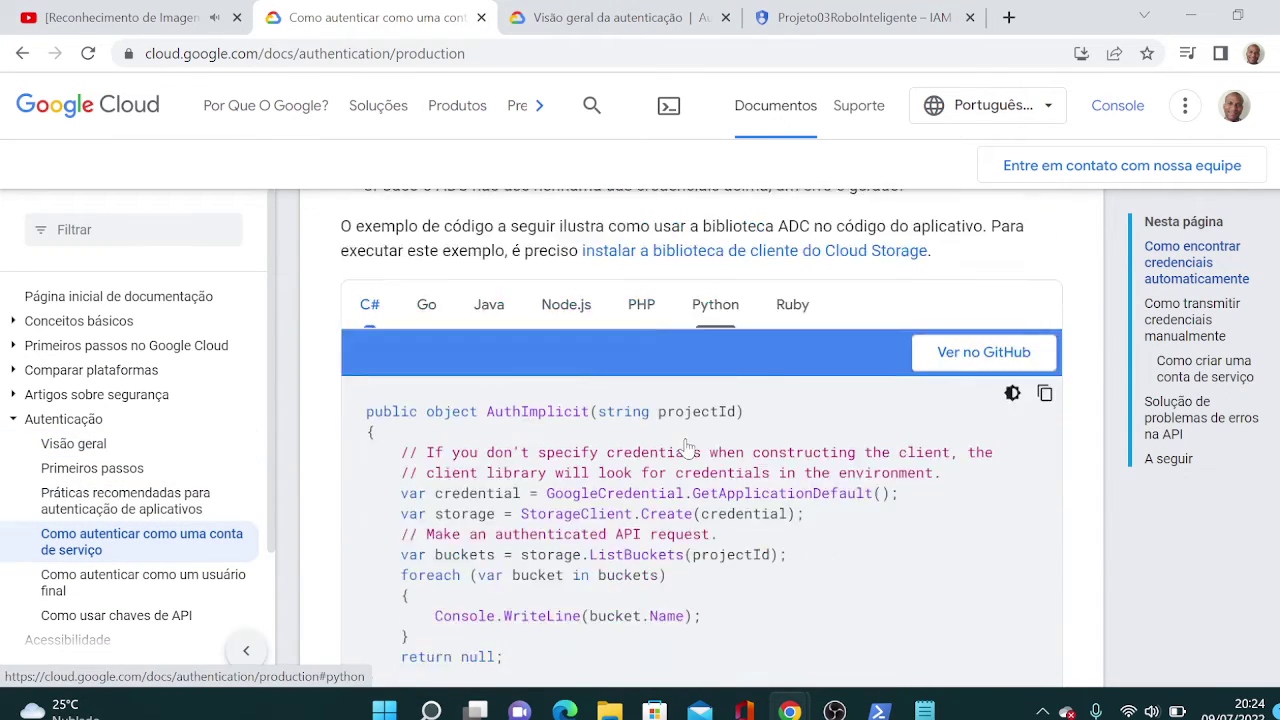
scroll(688, 445, down, 10)
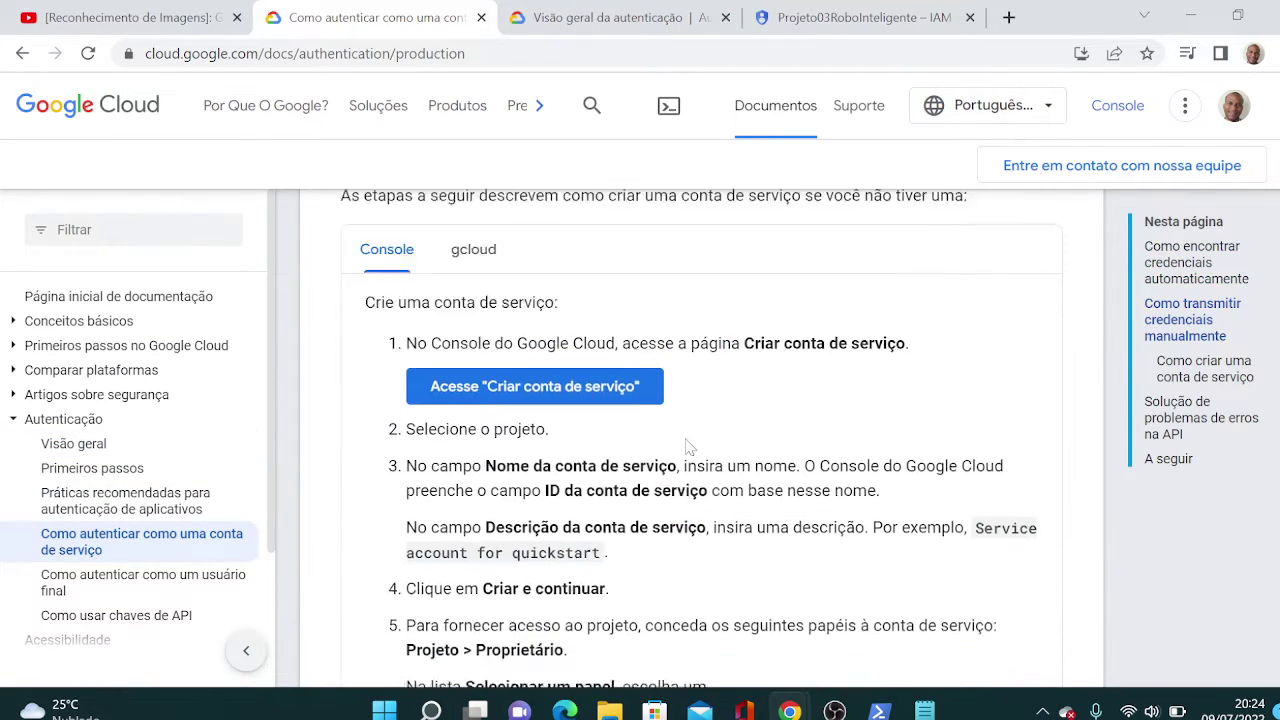
scroll(688, 445, up, 3)
scroll(688, 445, up, 10)
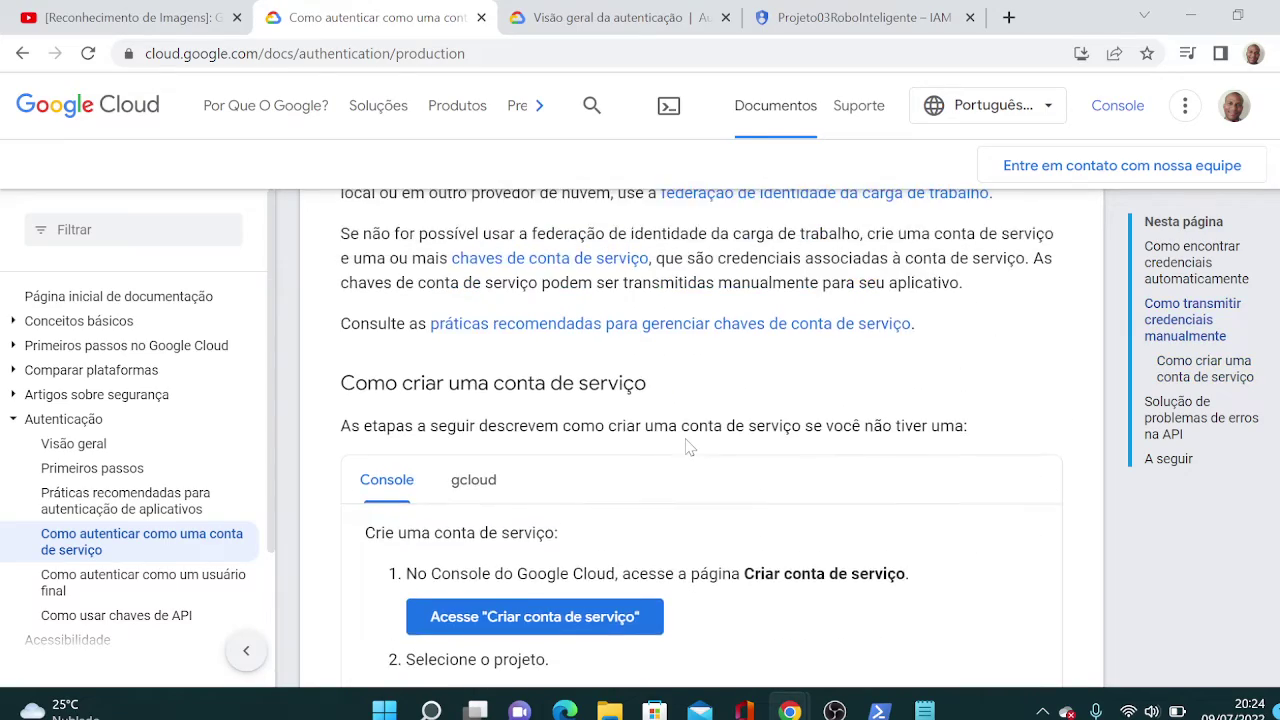
scroll(688, 445, down, 10)
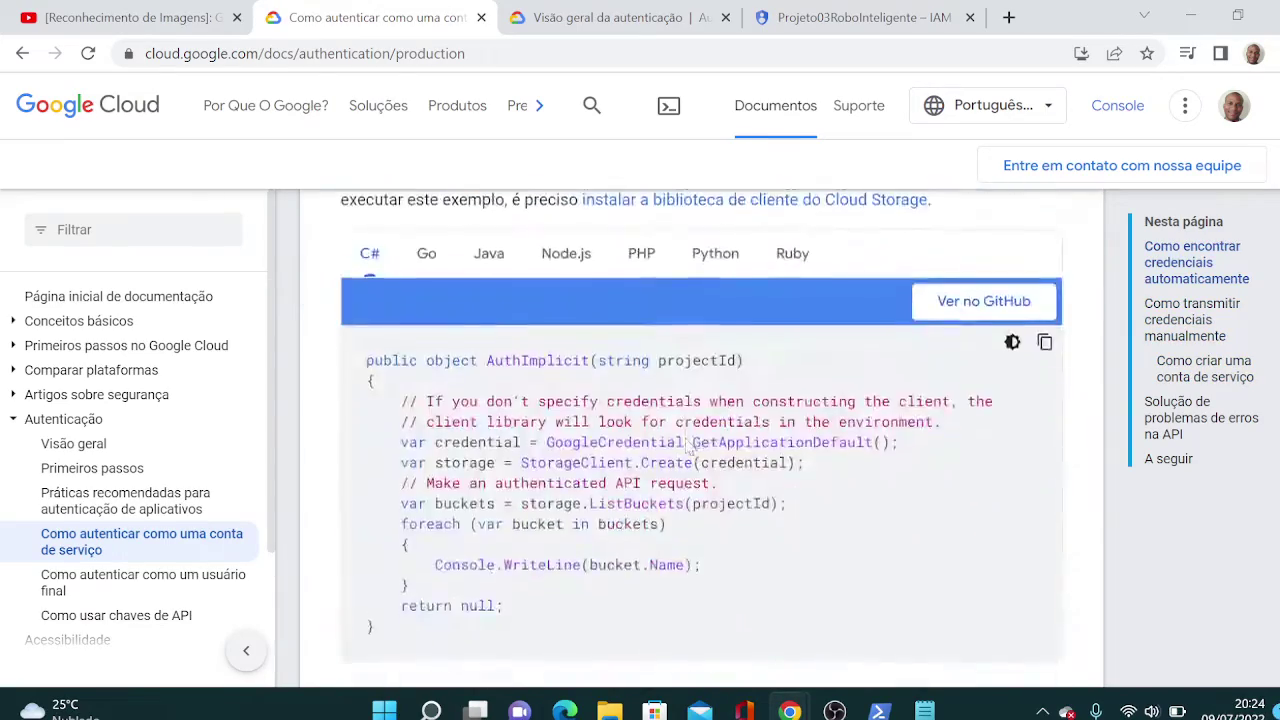
scroll(688, 445, down, 2)
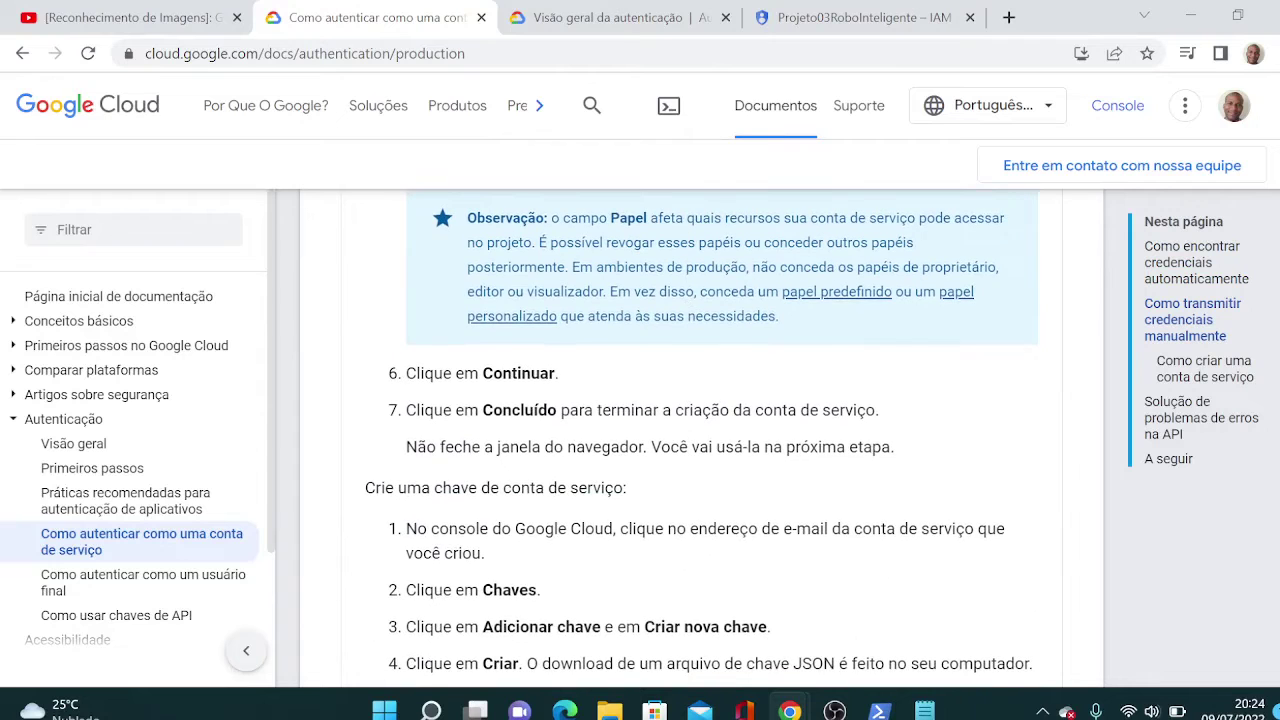
scroll(688, 445, down, 7)
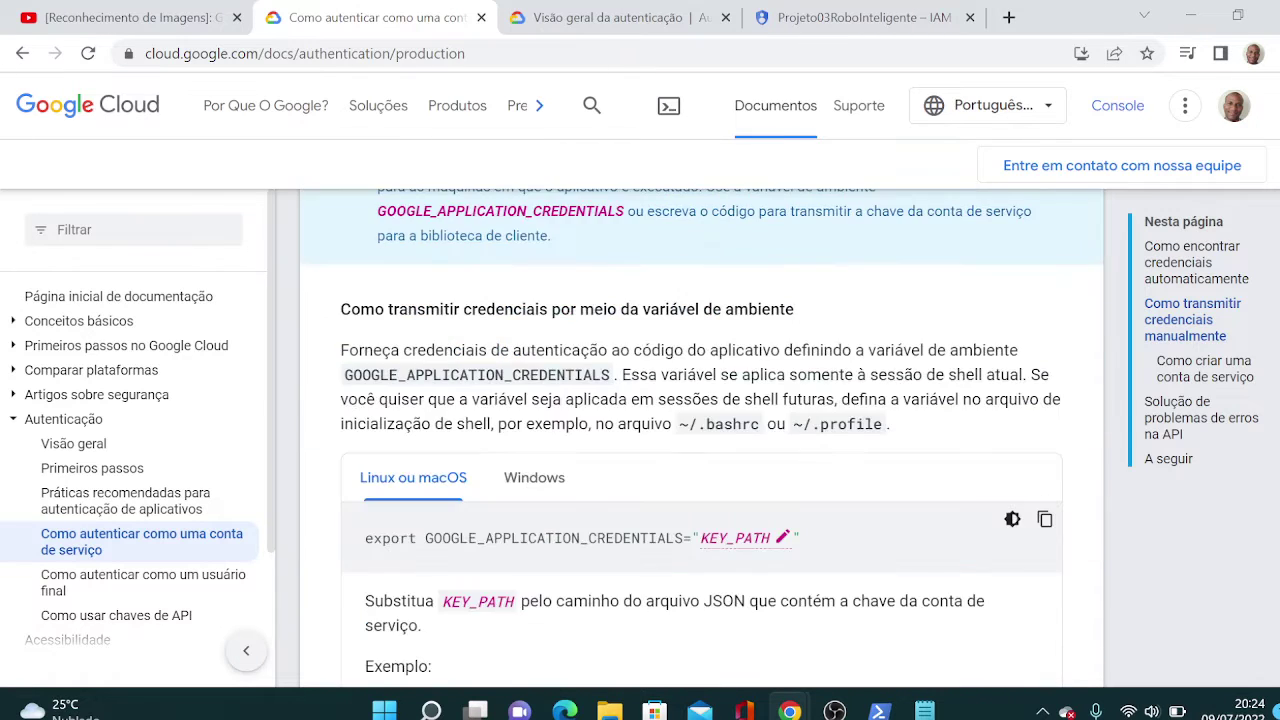
scroll(688, 447, down, 3)
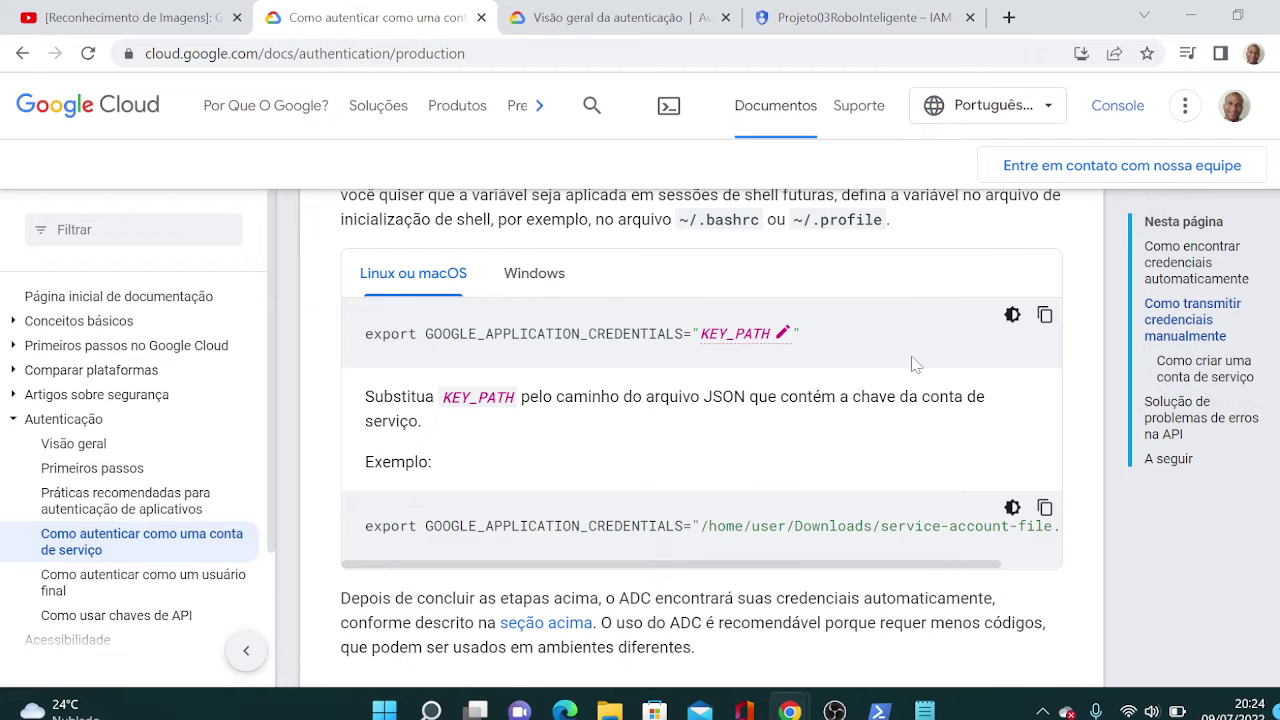
key(alt+Tab)
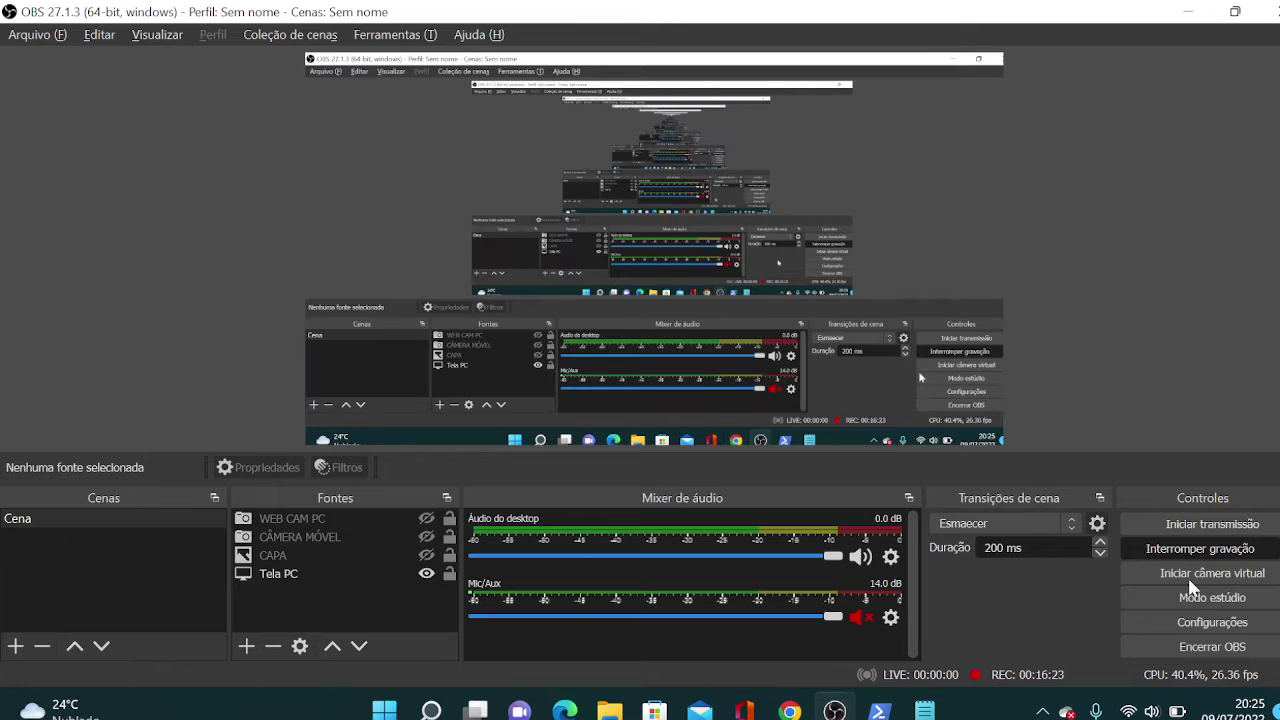
click(1267, 548)
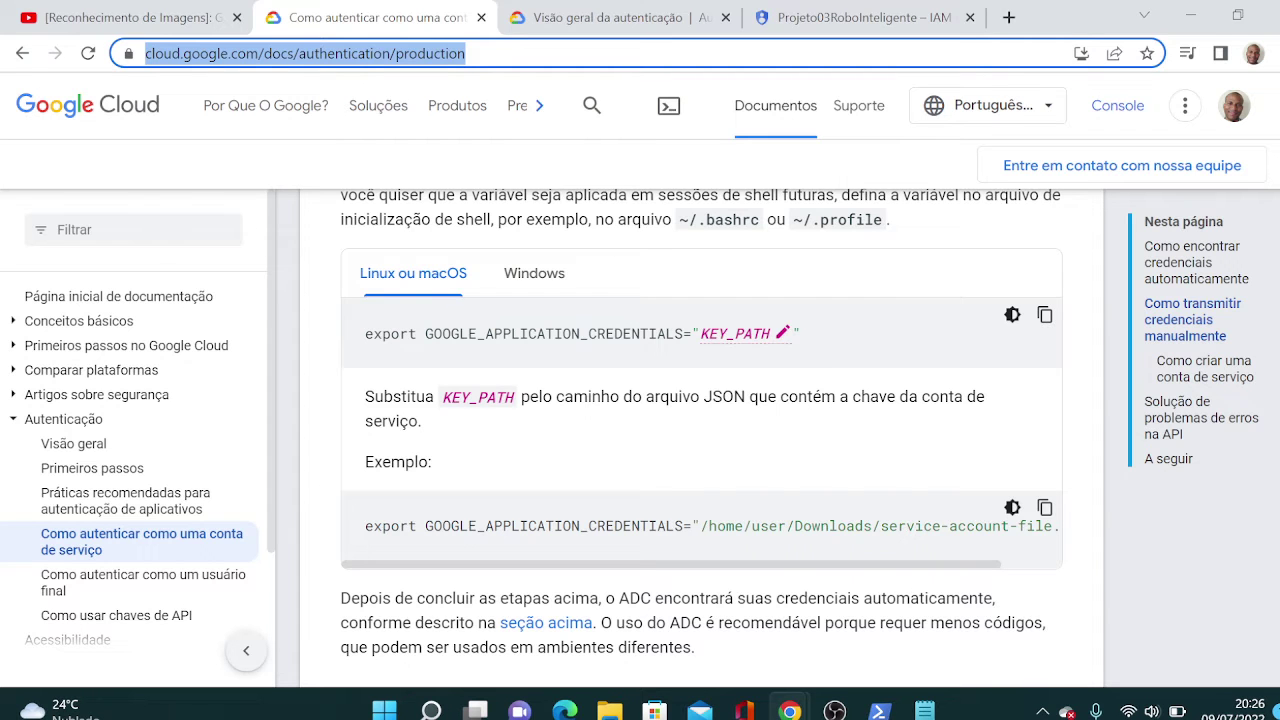
Switch to the Livro - Robô com Inteligência Artificial document and add the line "Acesse este link para lhe auxiliar" to Ação 11's description.
key(alt+Tab)
click(600, 420)
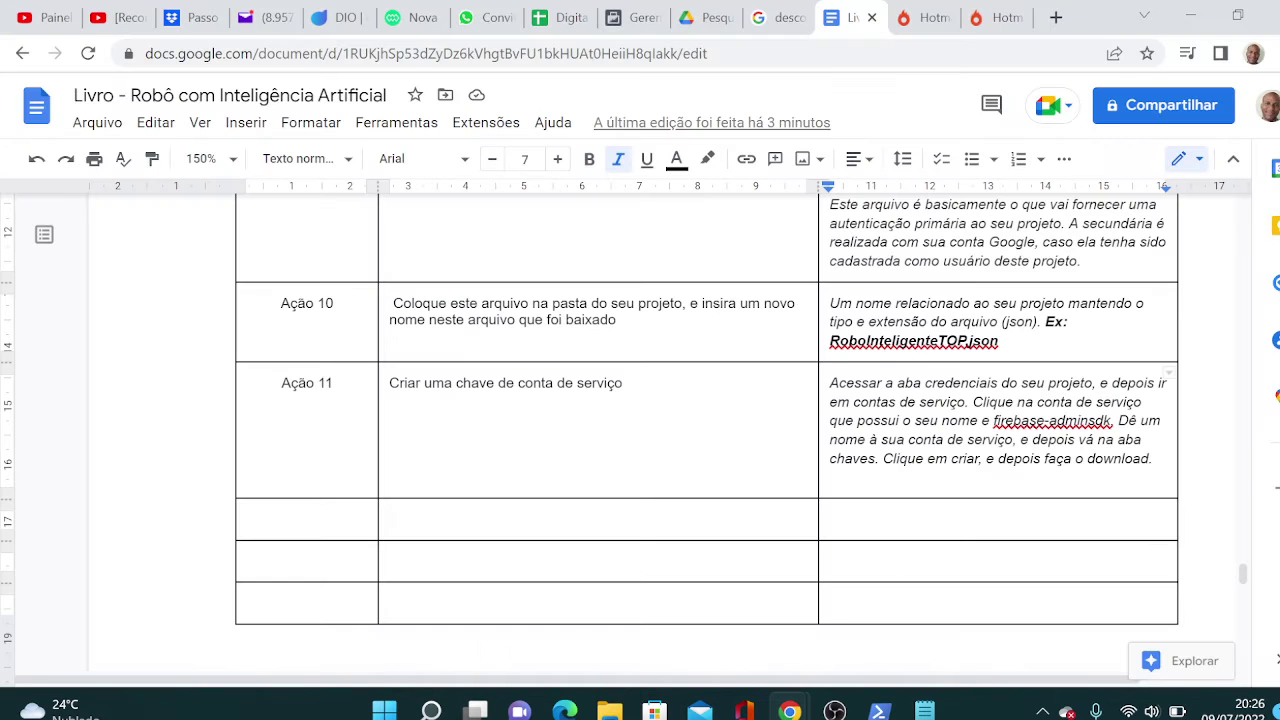
scroll(700, 430, down, 10)
scroll(700, 430, up, 11)
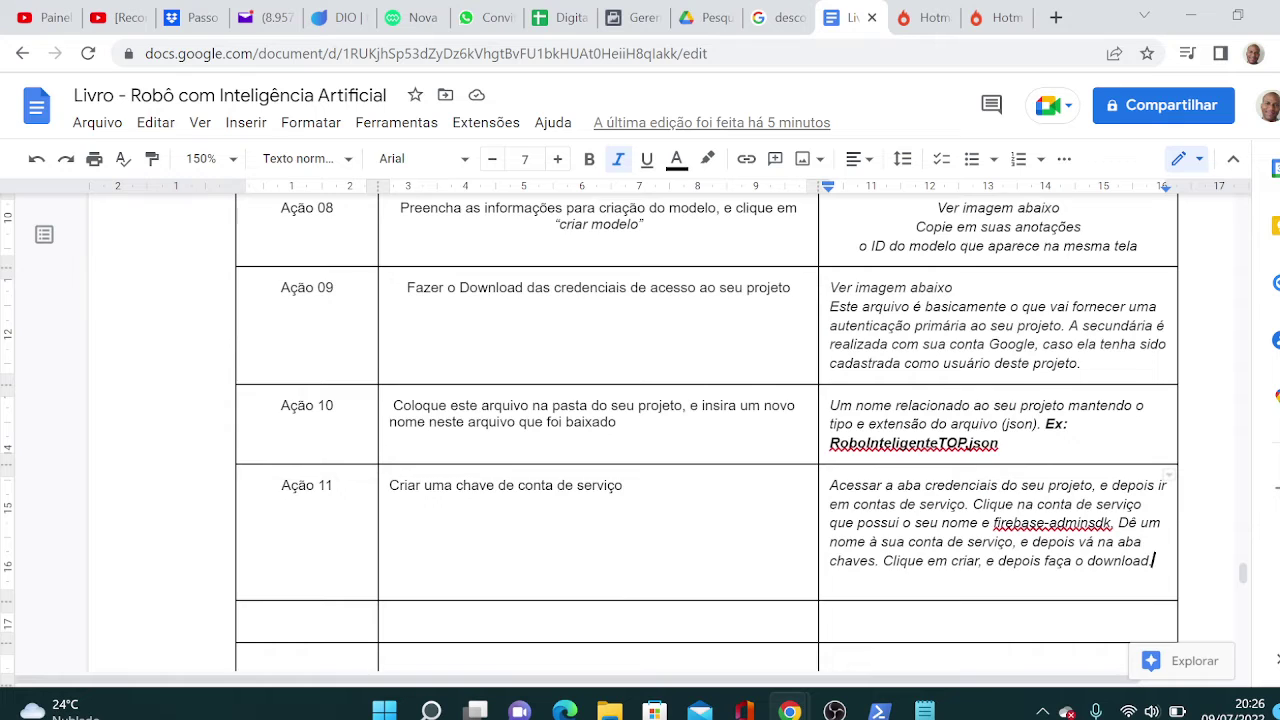
scroll(700, 430, down, 1)
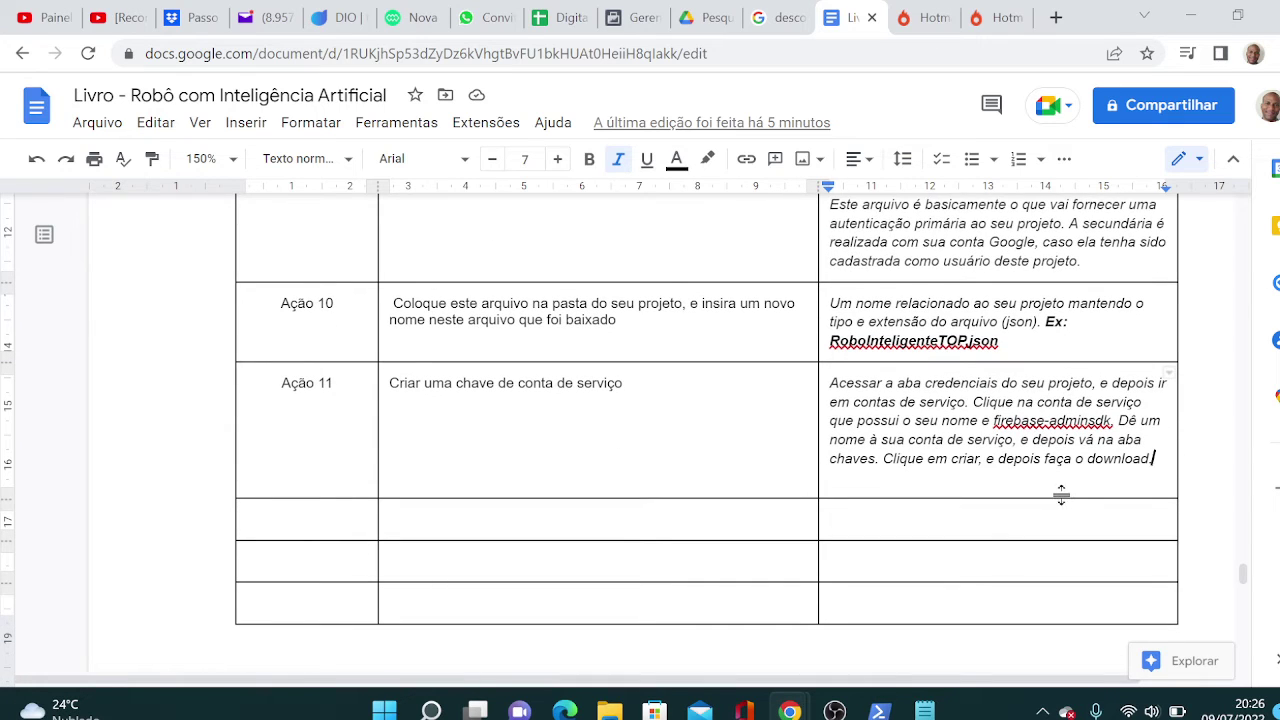
click(623, 383)
key(Return)
text(Acess)
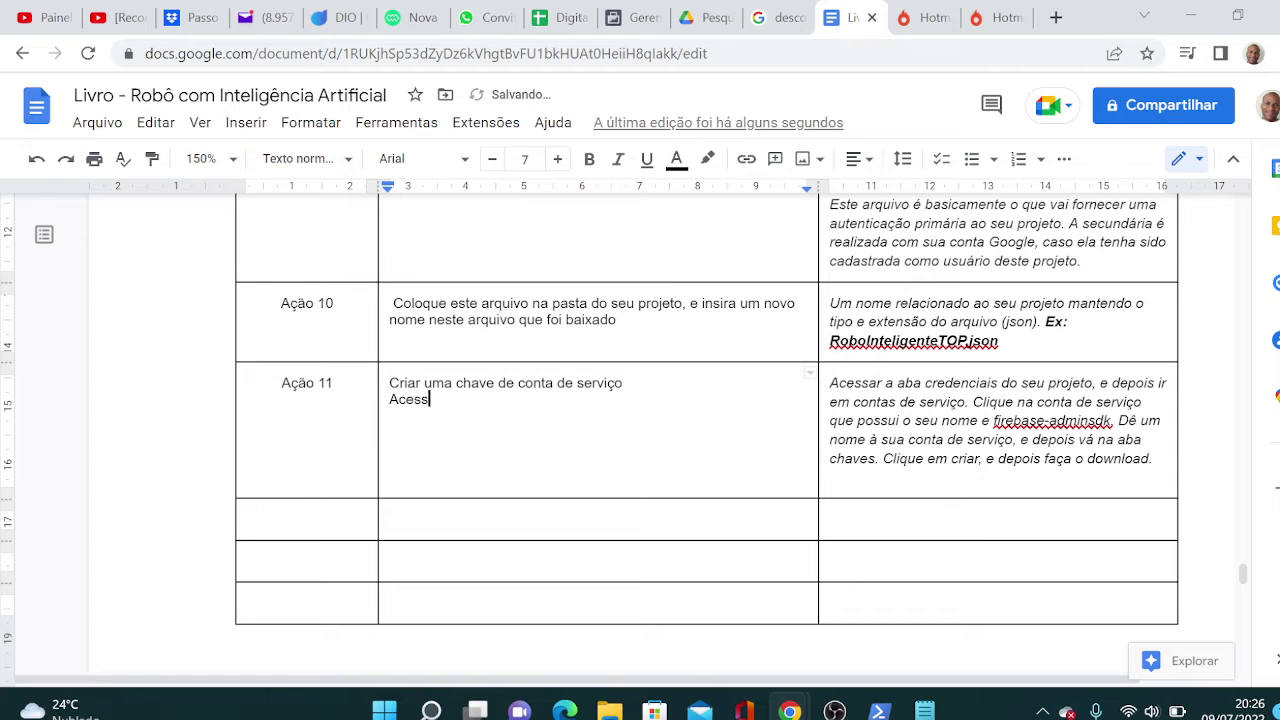
text(e este link para lhe auxilia)
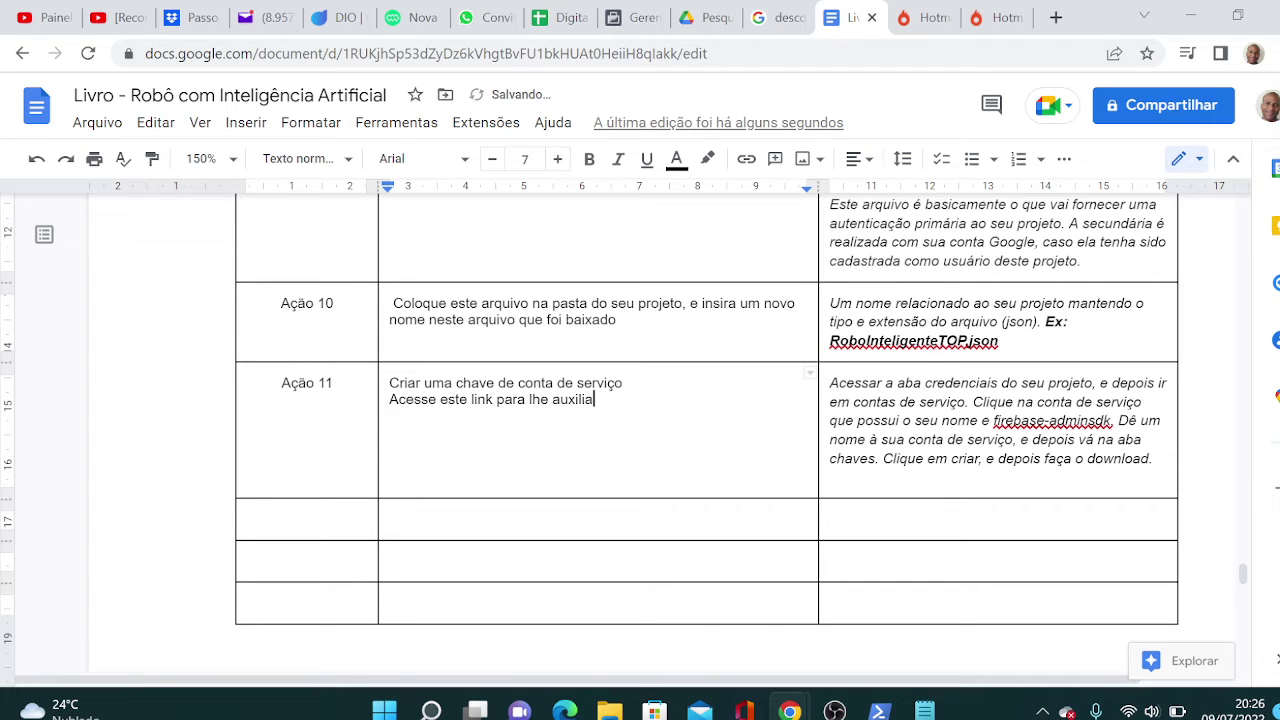
text(r)
key(Return)
text(https://cloud.google.com/docs/authentication/production)
key(Return)
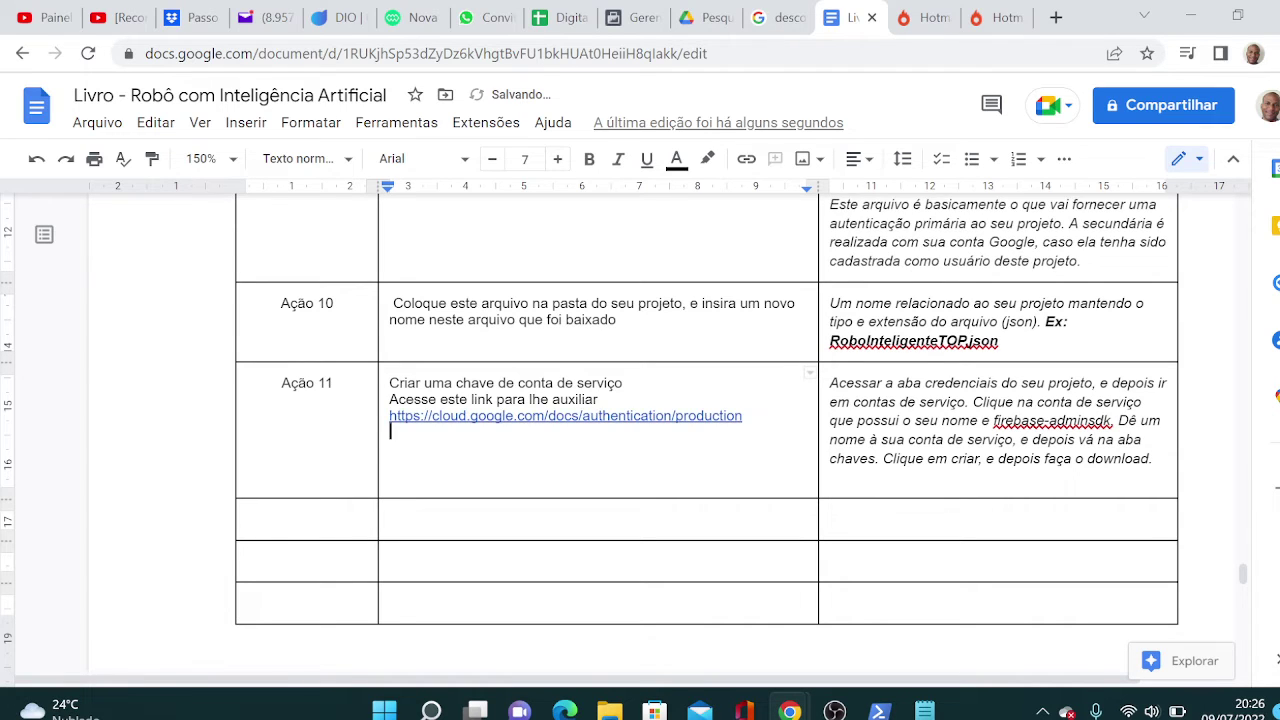
Return to the service account authentication documentation and open its "Criar conta de serviço" console page in a new browser tab.
key(alt+Tab)
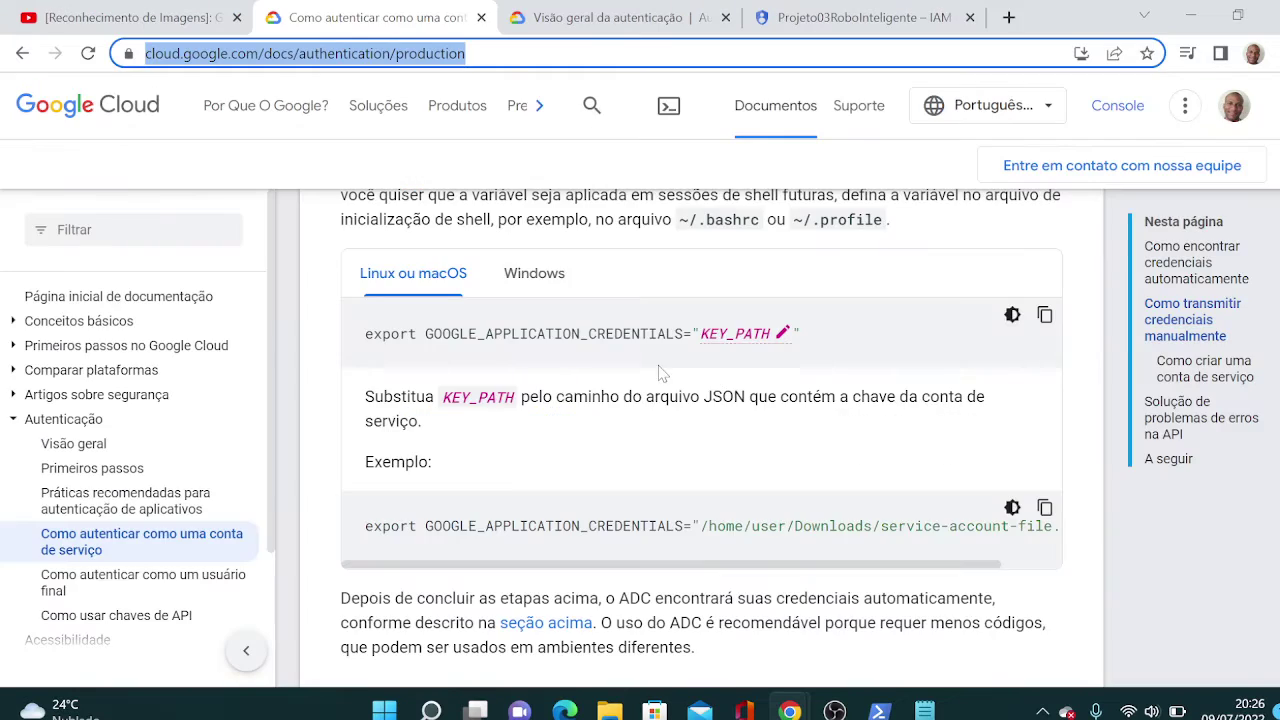
scroll(657, 374, up, 10)
scroll(657, 374, up, 3)
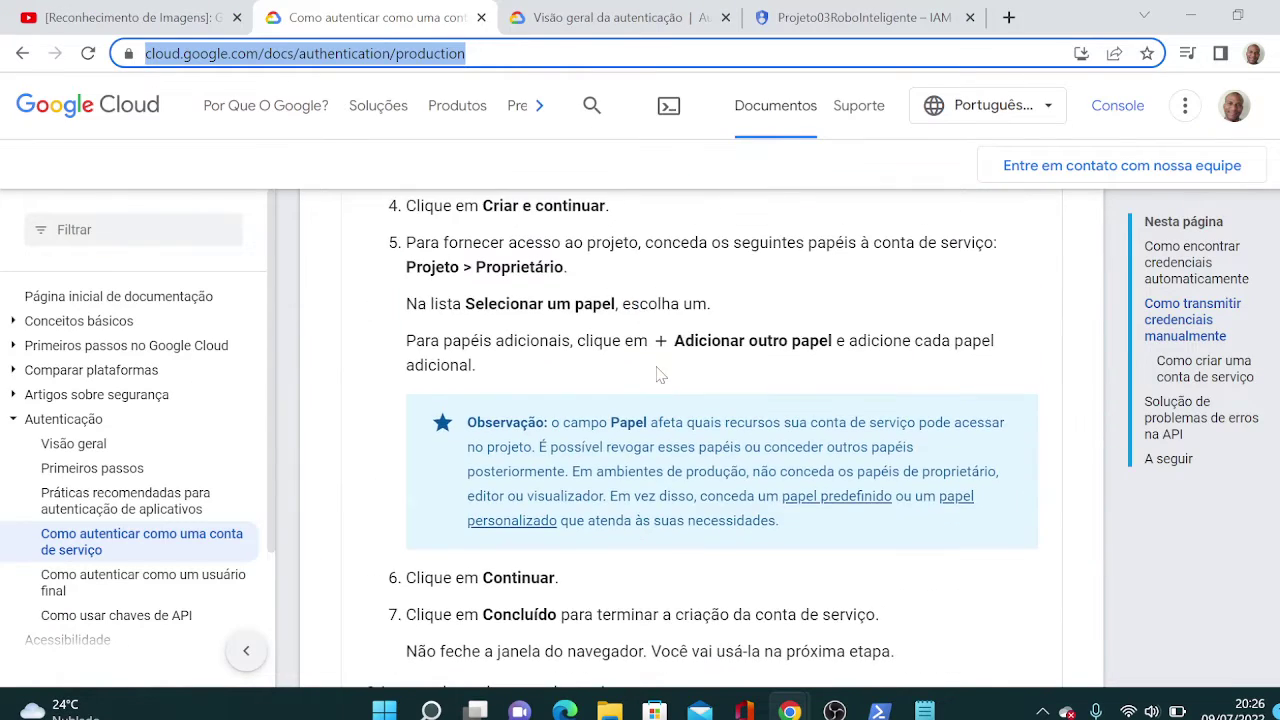
scroll(657, 374, up, 2)
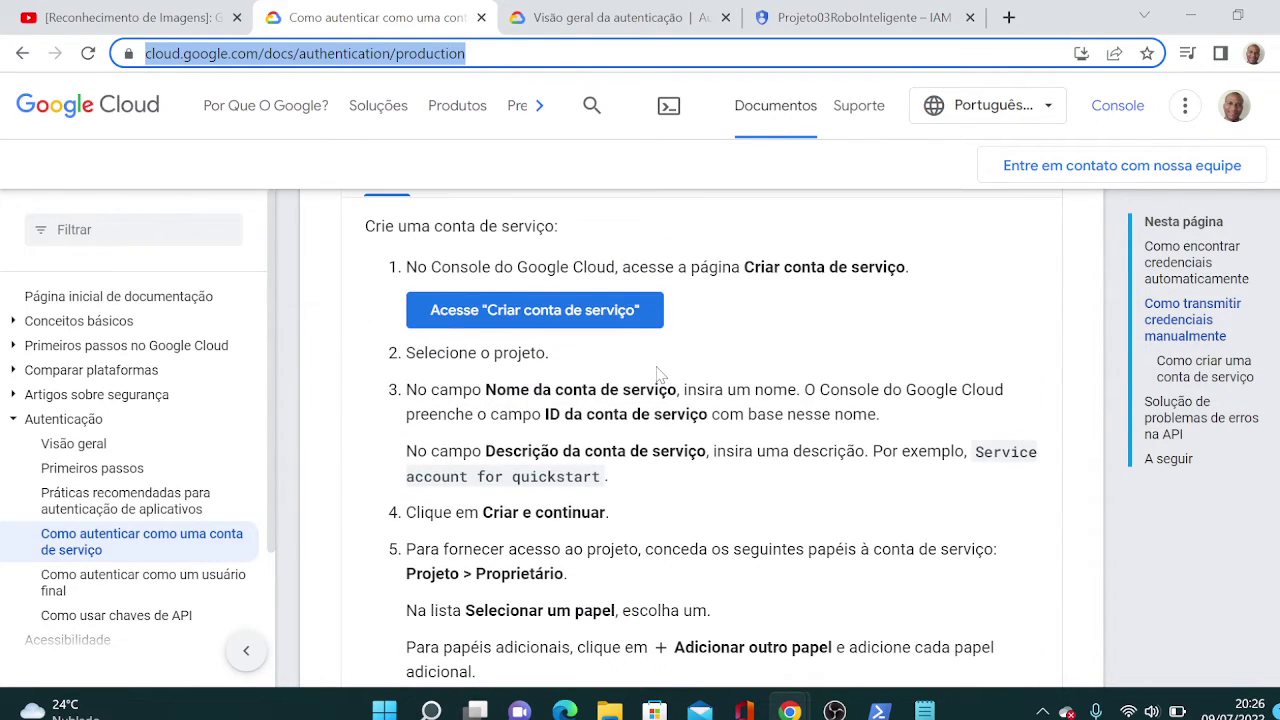
right_click(590, 320)
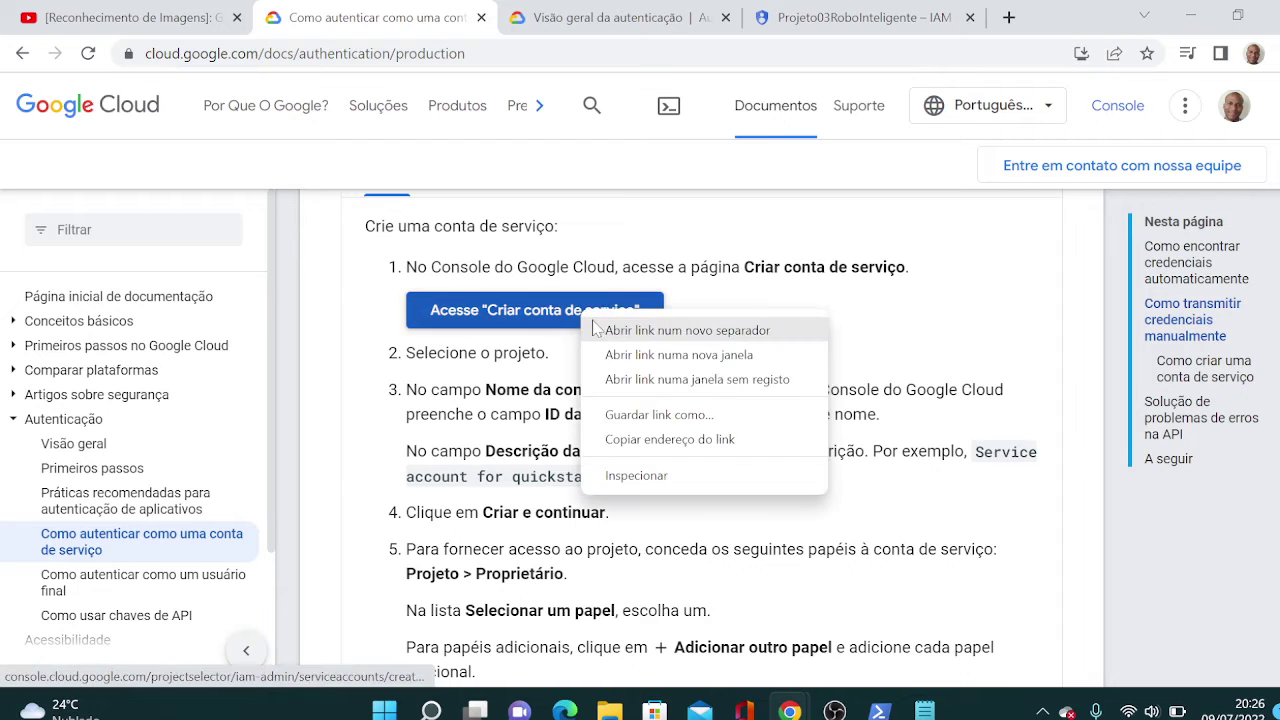
click(632, 333)
click(470, 17)
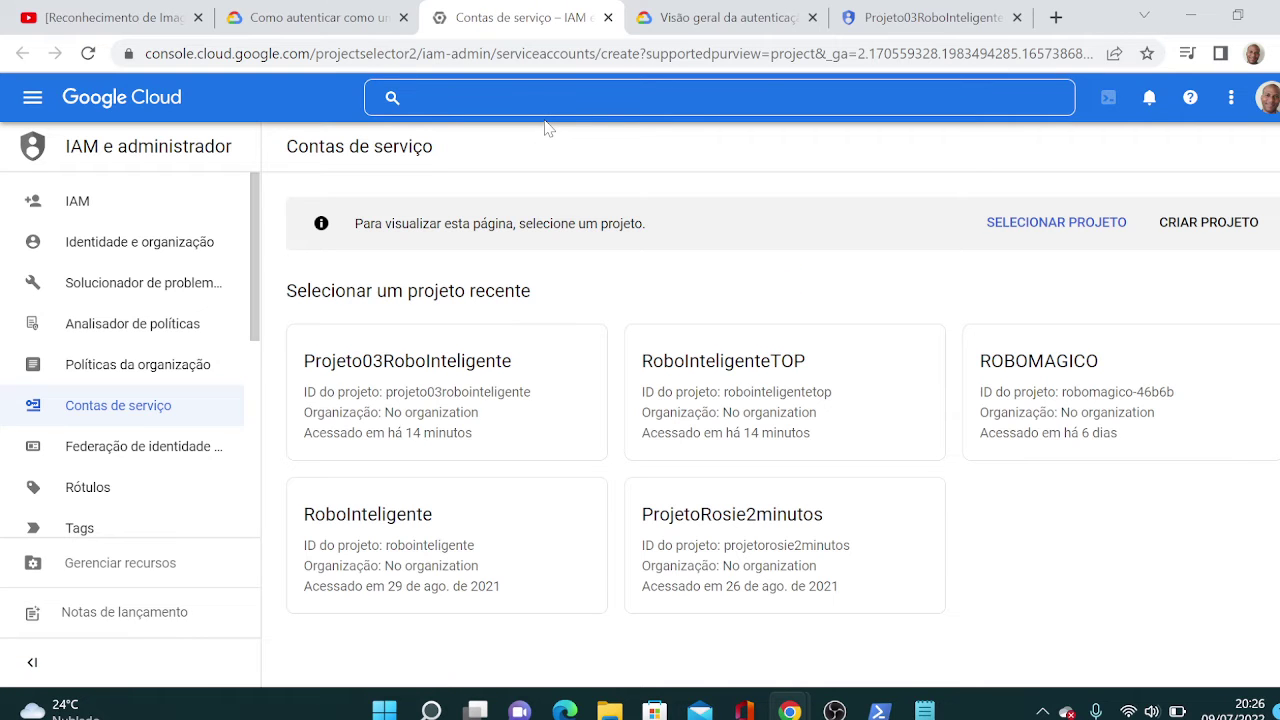
Select Projeto03RoboInteligente as the project and review the sections of the service account creation form.
click(433, 374)
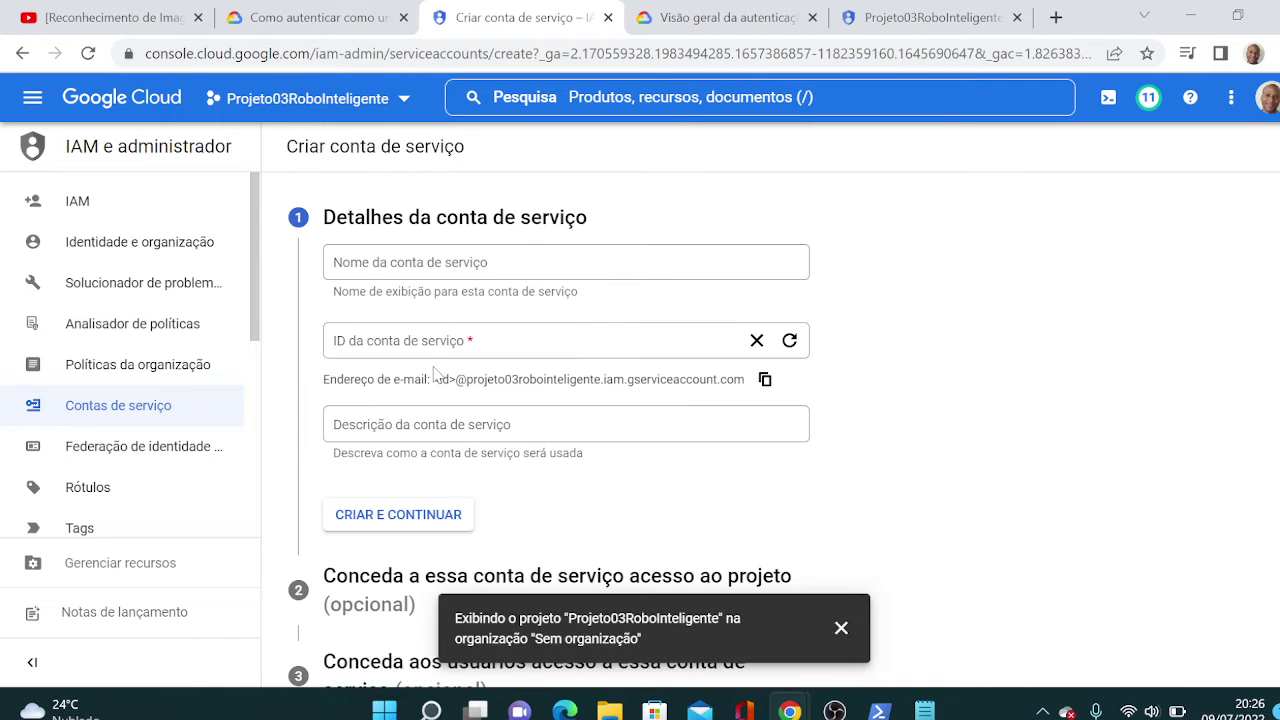
scroll(667, 296, down, 1)
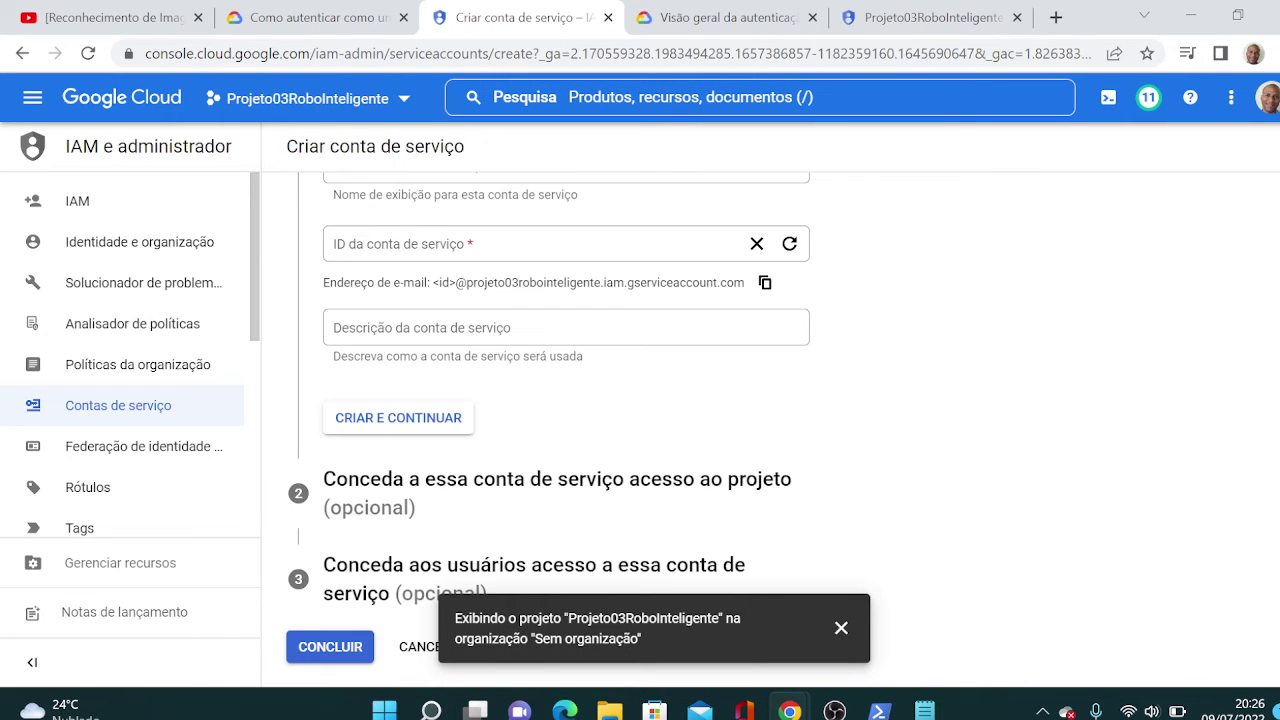
scroll(667, 296, up, 1)
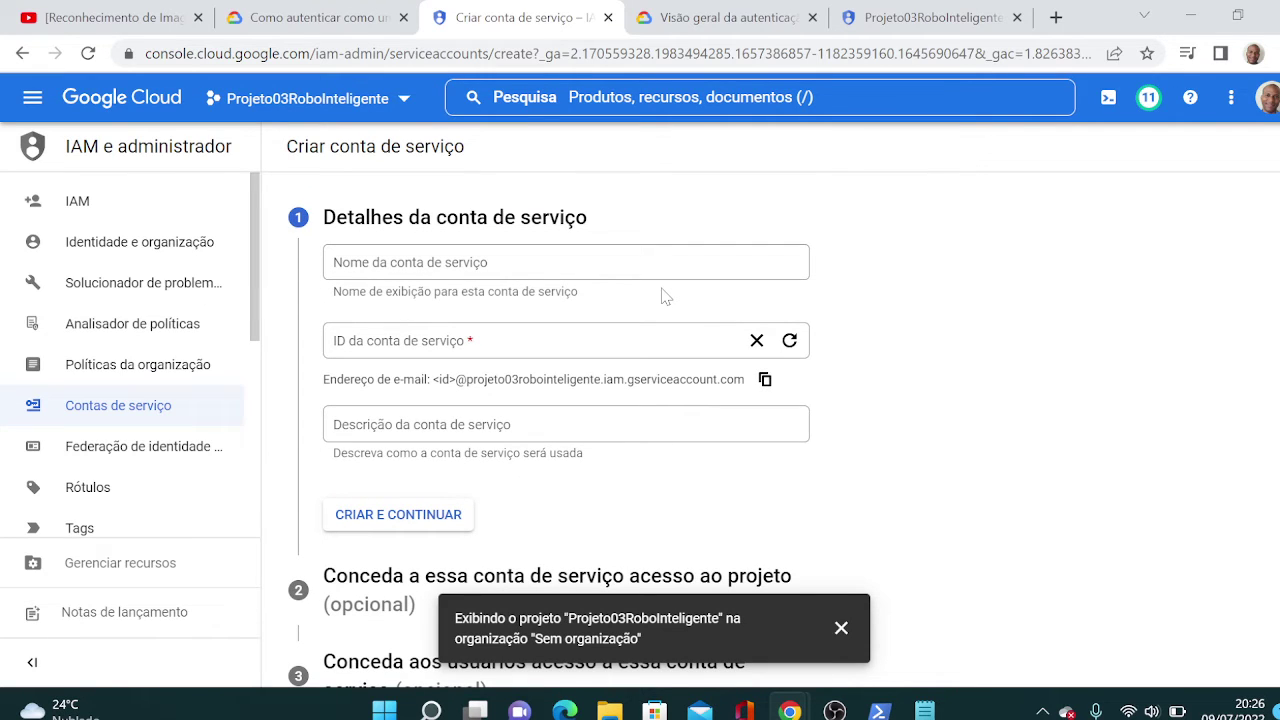
scroll(667, 296, down, 1)
scroll(665, 295, up, 1)
scroll(665, 296, down, 1)
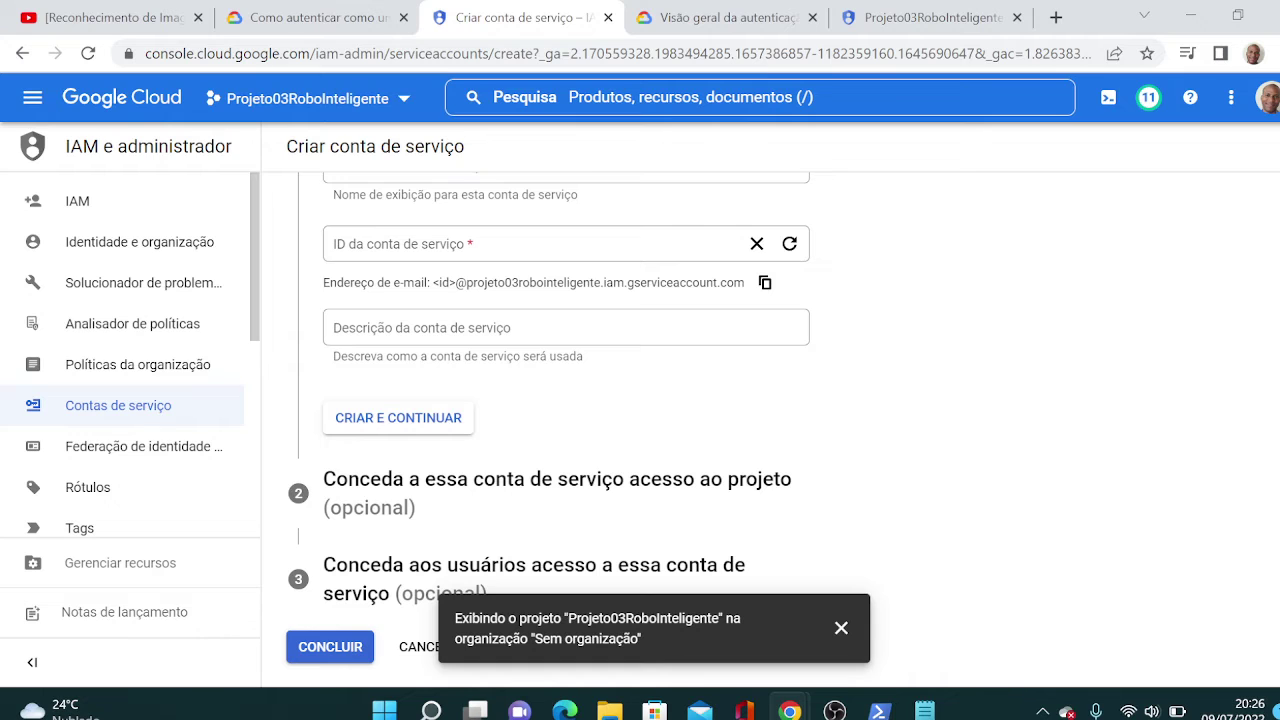
Open the project's service accounts list, go to key management for the firebase-adminsdk account, and dismiss the project notification.
click(109, 409)
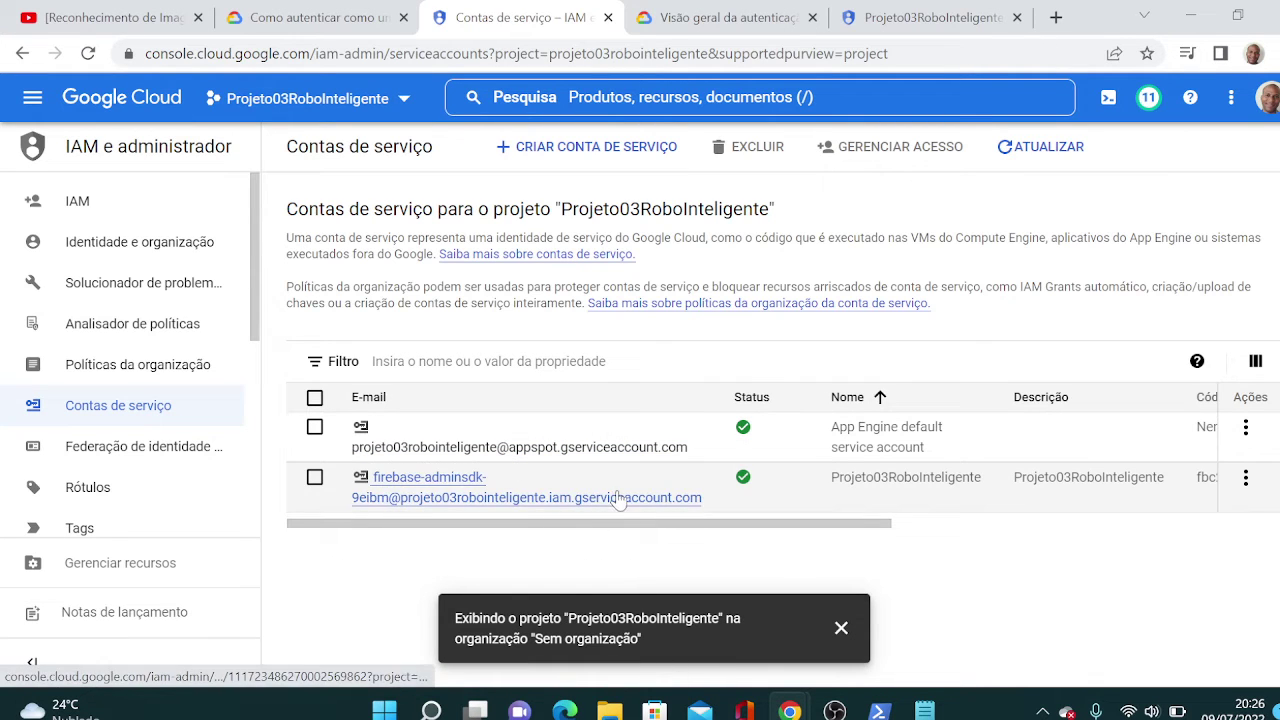
drag(766, 526, 1205, 498)
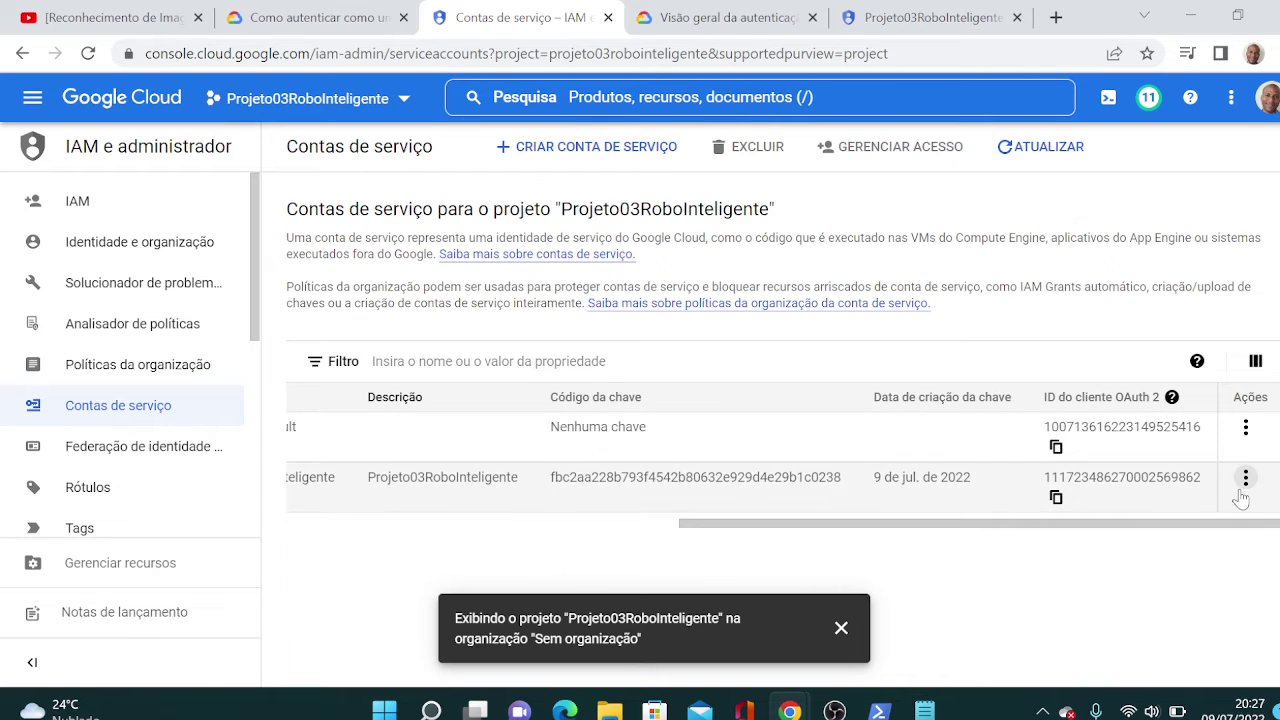
click(1245, 479)
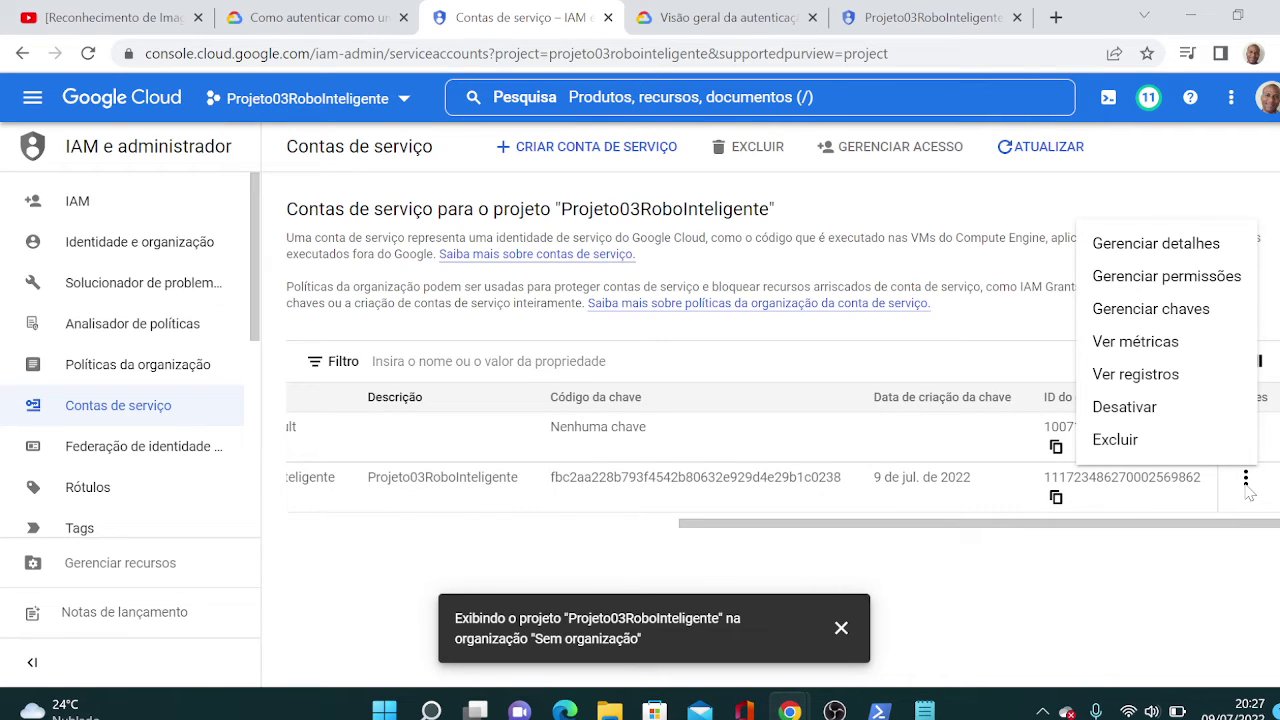
click(1246, 485)
click(1245, 482)
click(1190, 316)
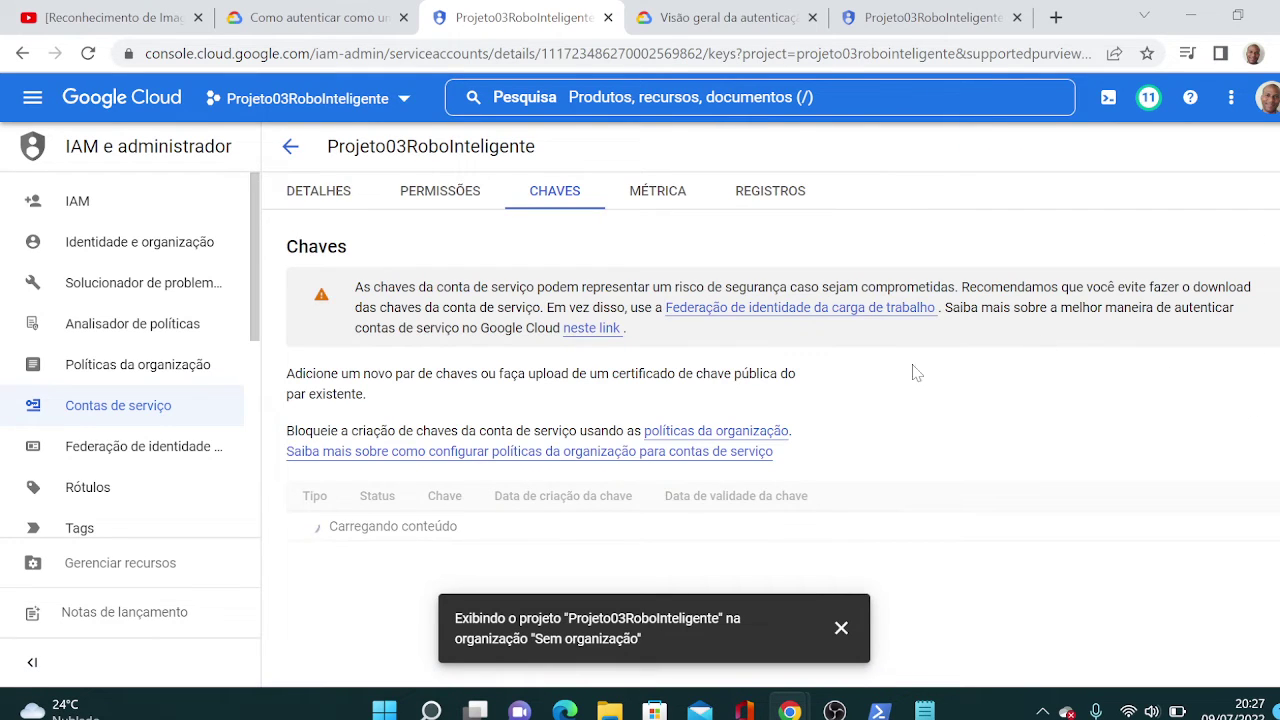
click(840, 628)
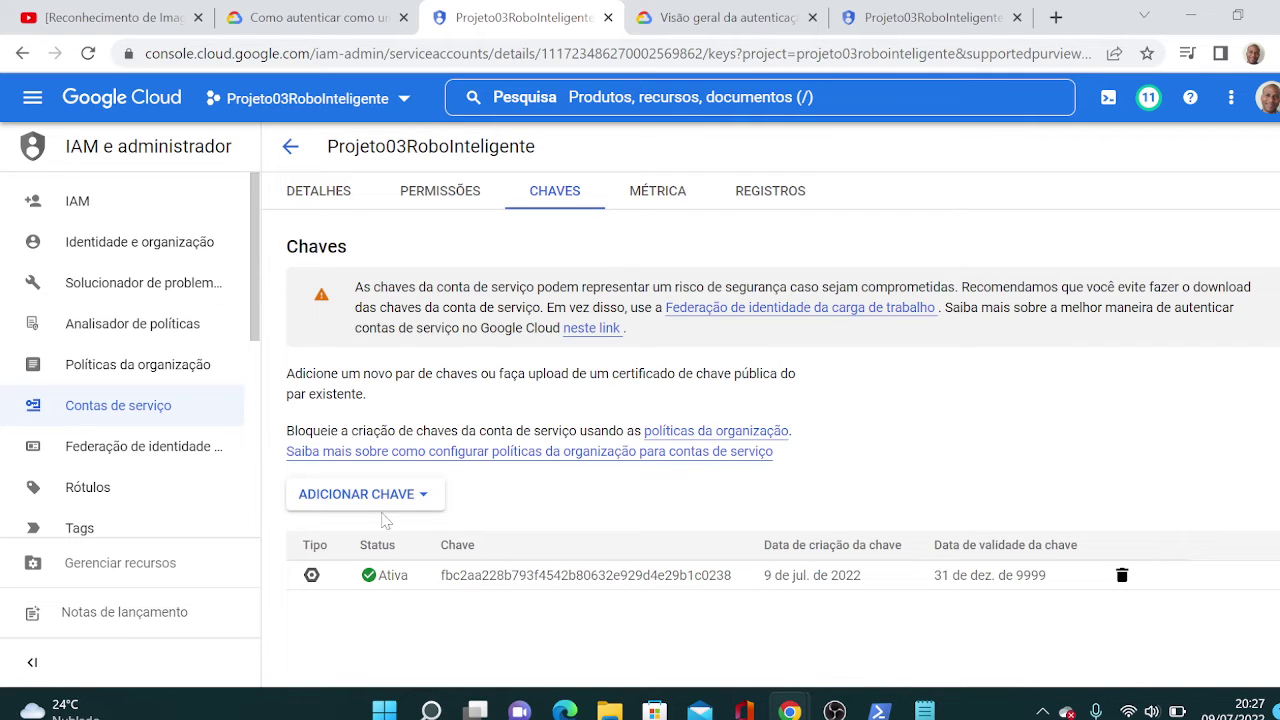
View the options for adding a key to the Projeto03RoboInteligente service account, and check the open video, authentication overview and key pages.
click(416, 497)
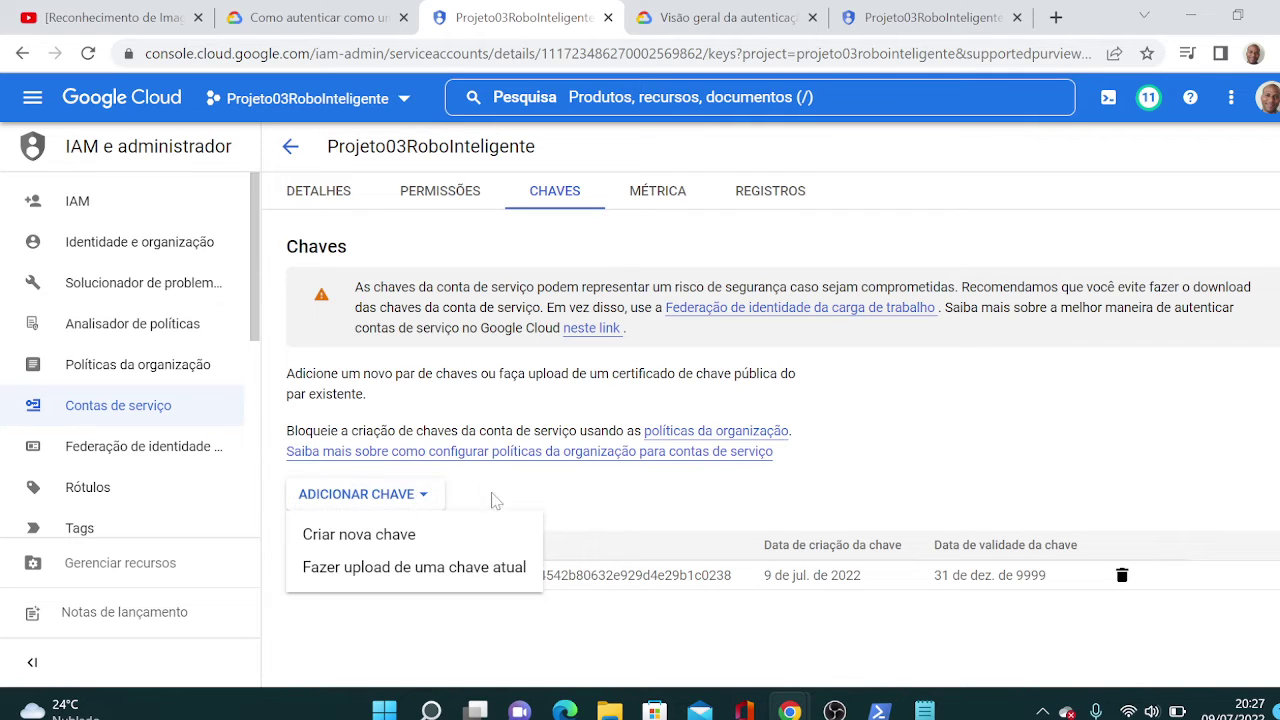
click(589, 502)
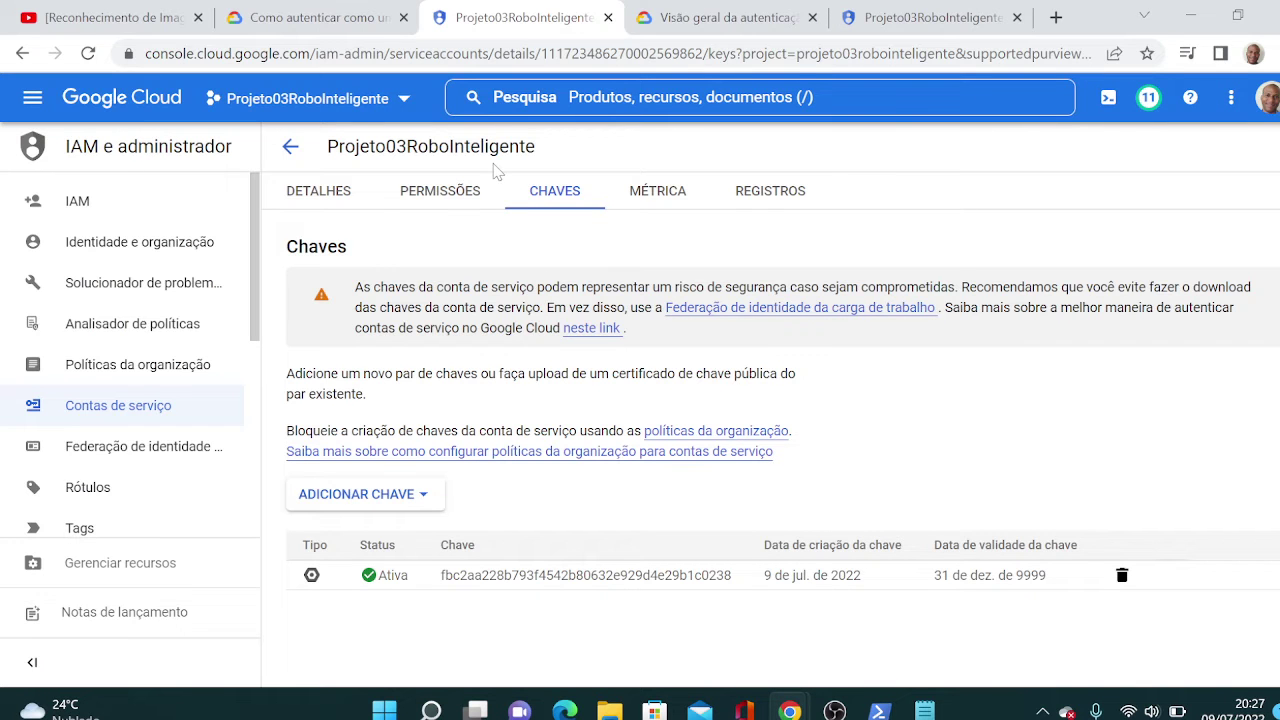
click(170, 24)
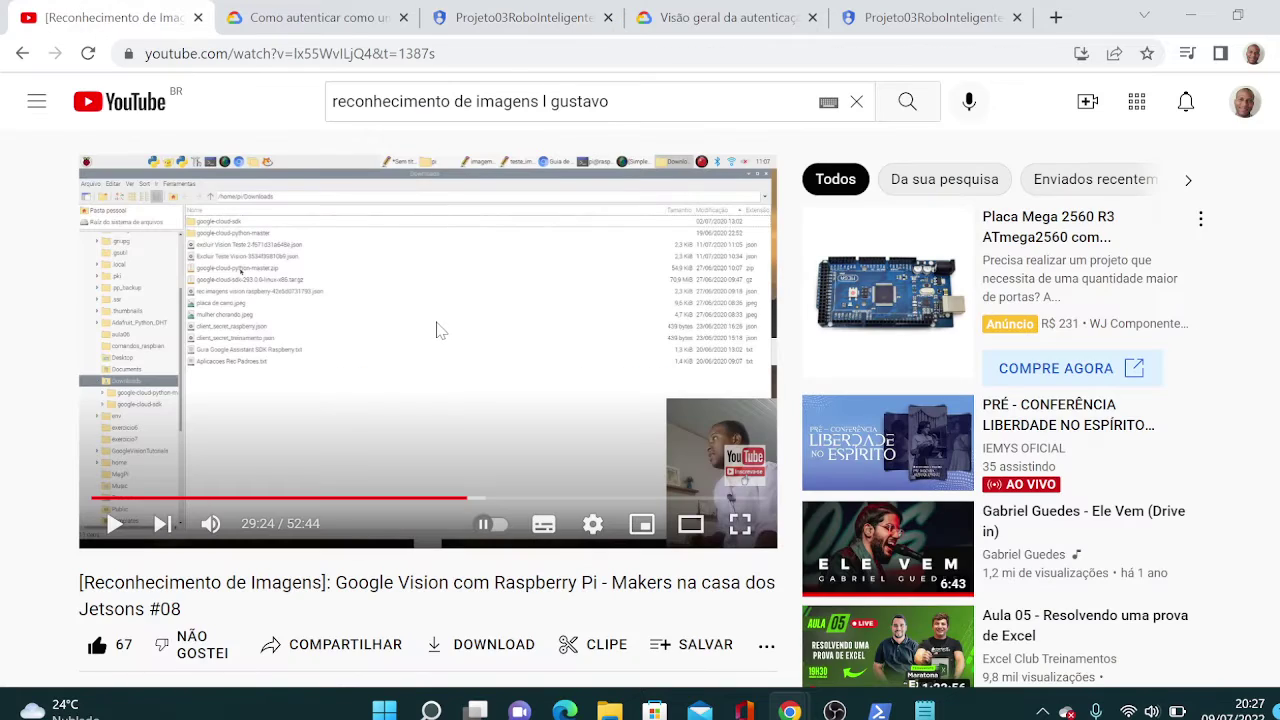
click(681, 12)
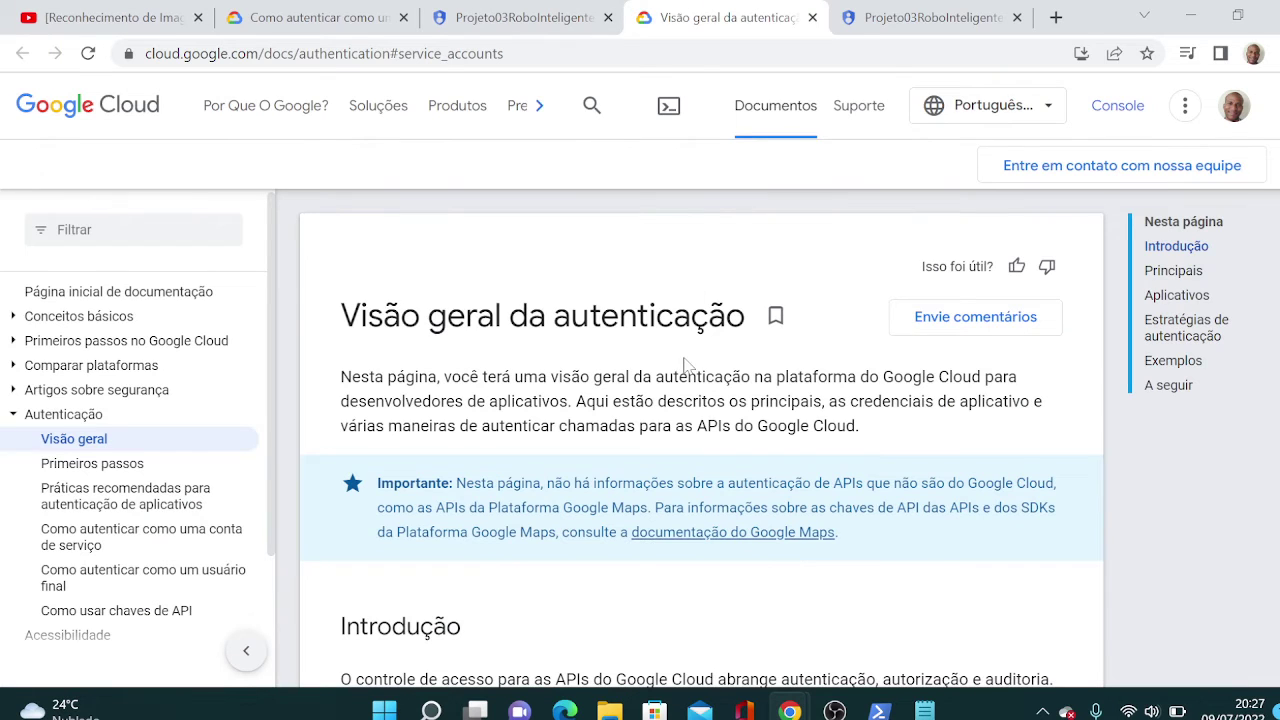
scroll(686, 365, down, 5)
click(930, 17)
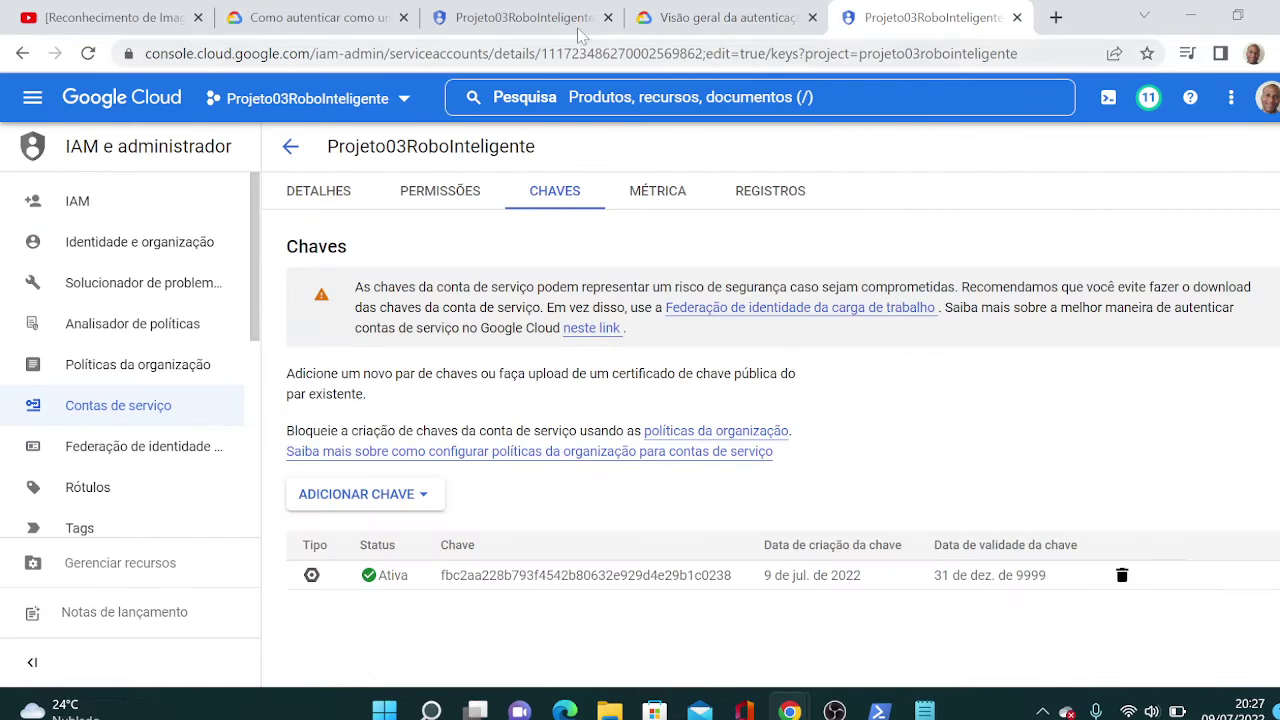
Copy the Linux/macOS command export GOOGLE_APPLICATION_CREDENTIALS="KEY_PATH" from the service account authentication documentation and view its example.
click(310, 17)
scroll(700, 440, down, 5)
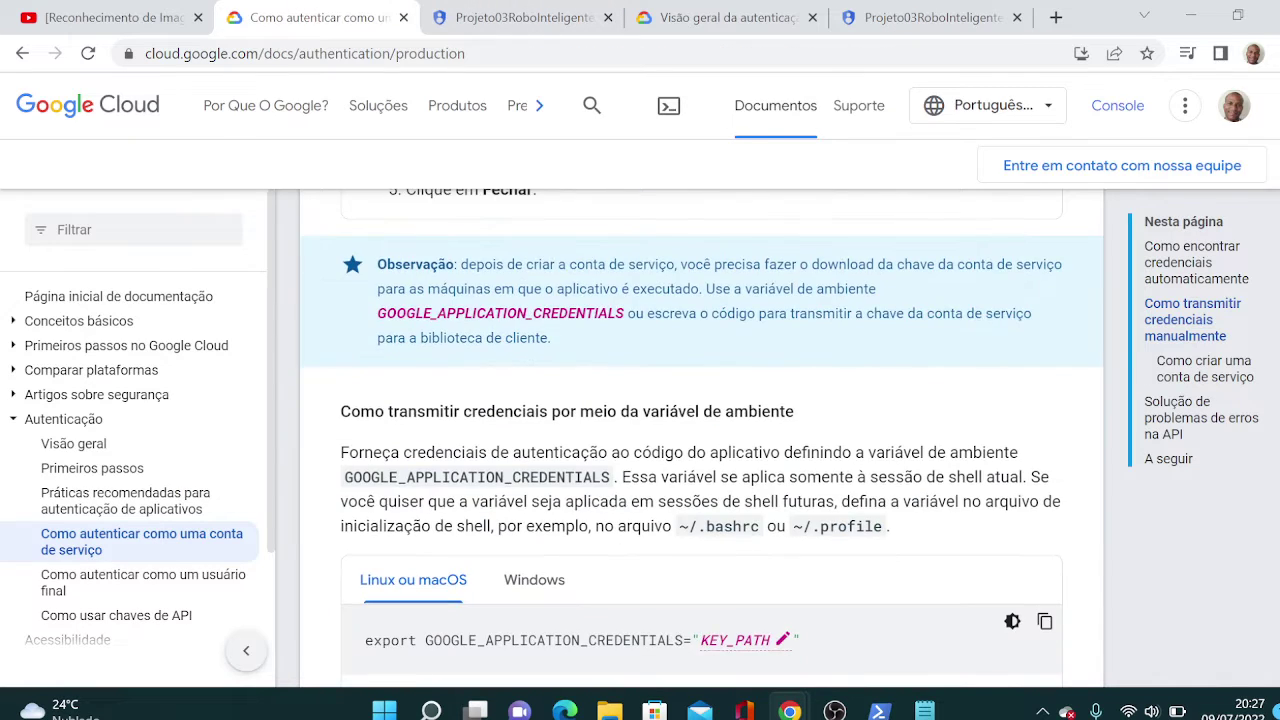
scroll(592, 388, down, 3)
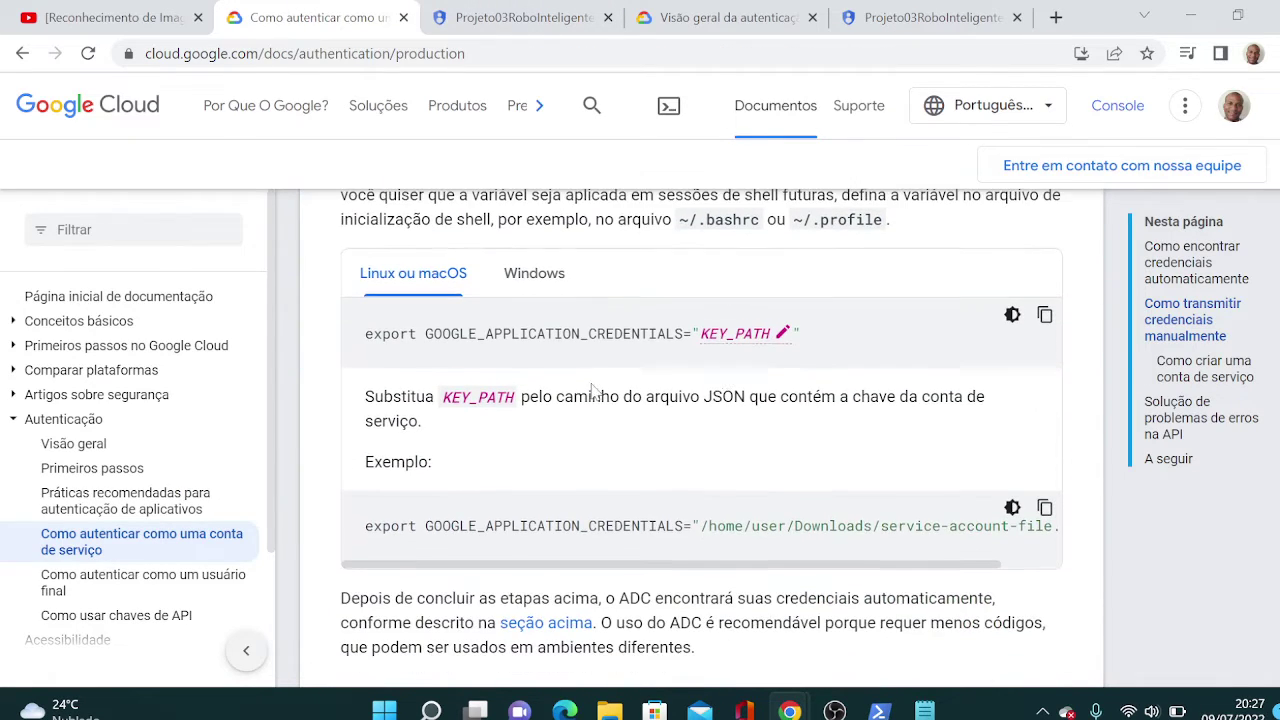
click(1045, 315)
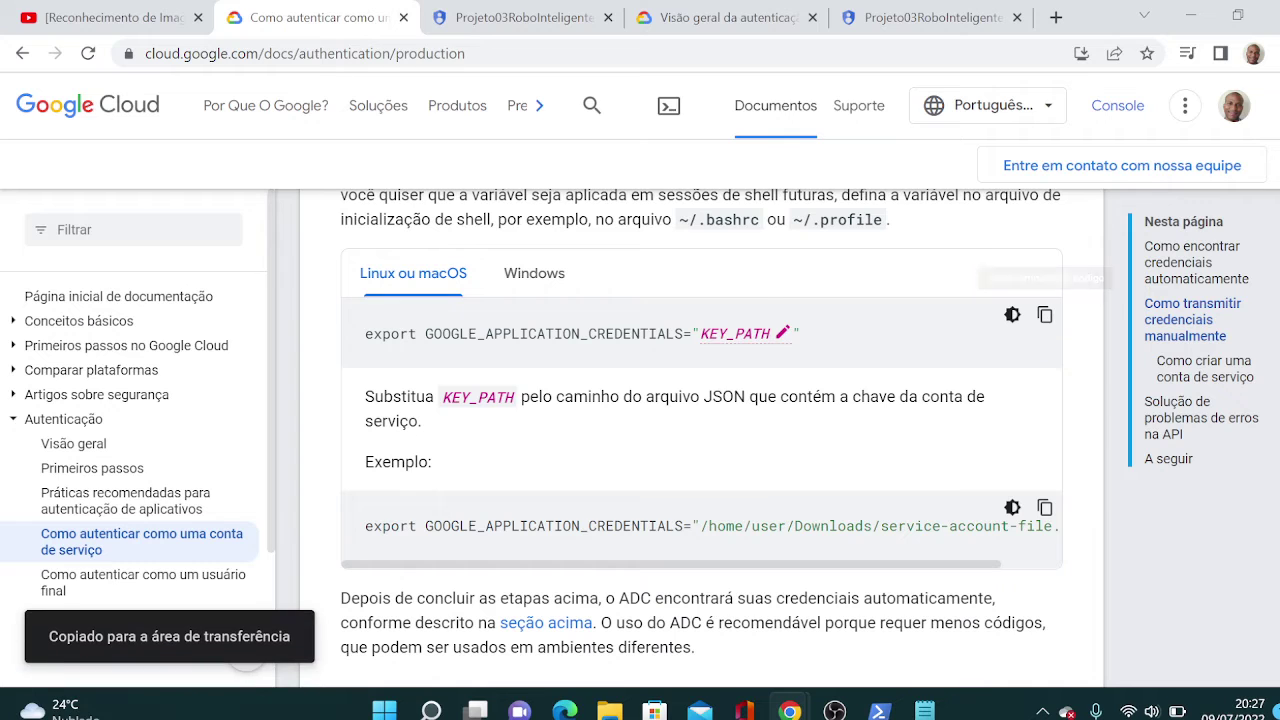
scroll(652, 438, up, 1)
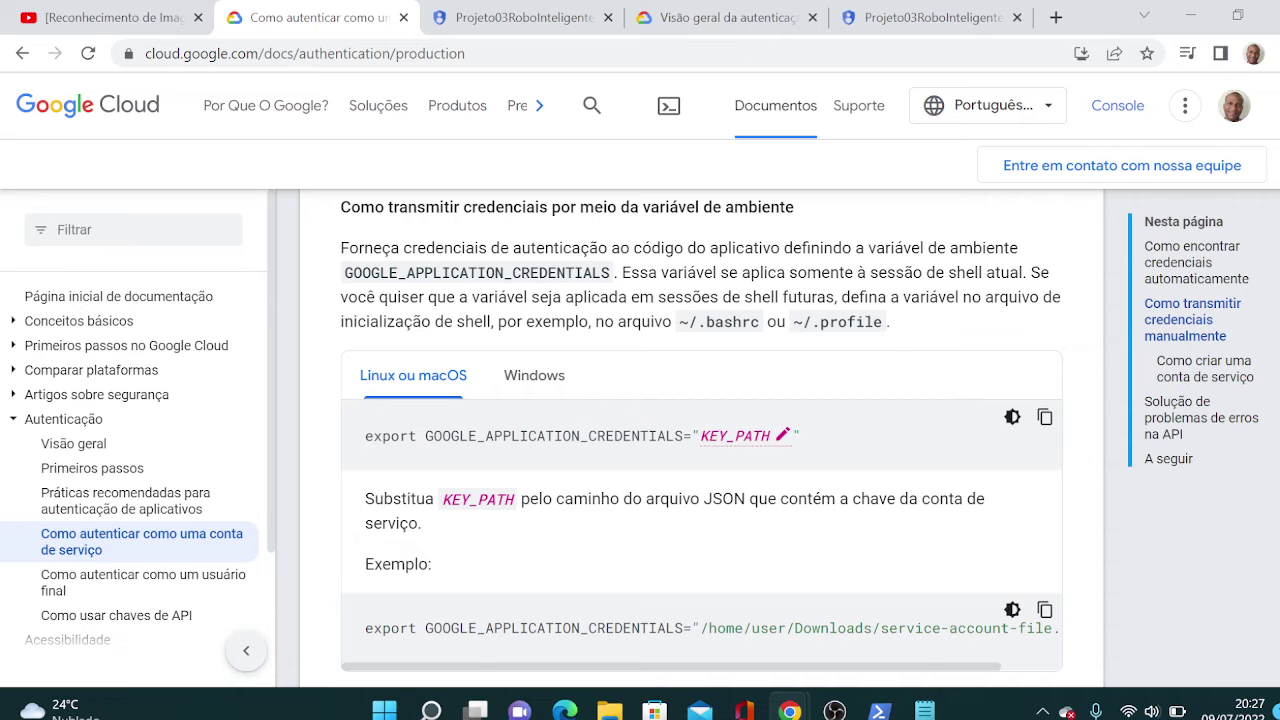
scroll(650, 443, down, 1)
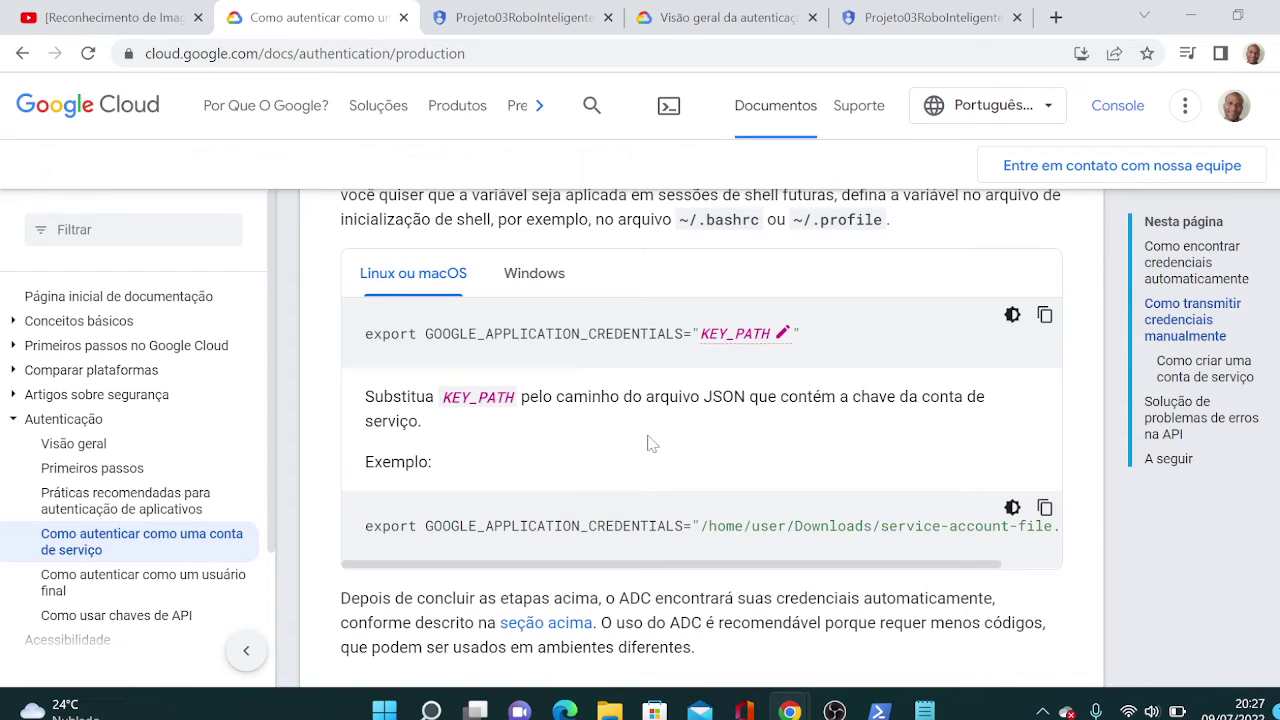
drag(970, 566, 870, 580)
Return to the book document and label the empty table row below Ação 11 as "Ação 12".
key(alt+Tab)
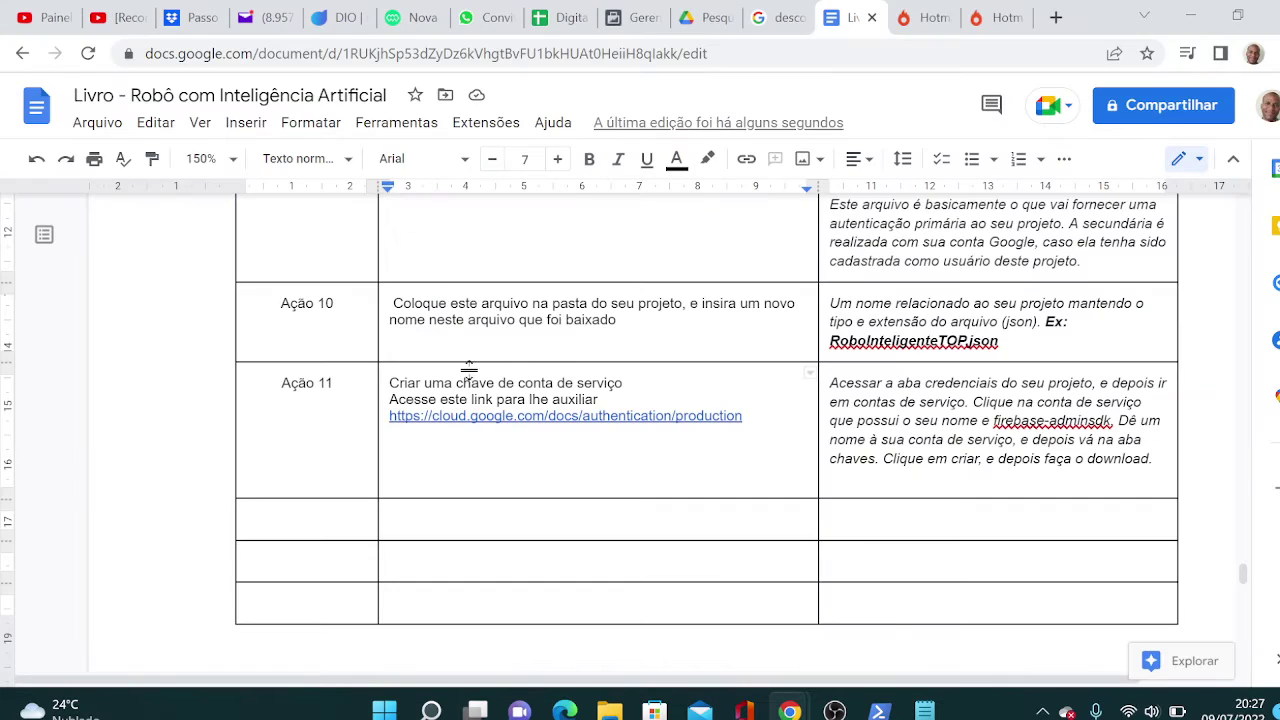
click(309, 517)
text(Aç)
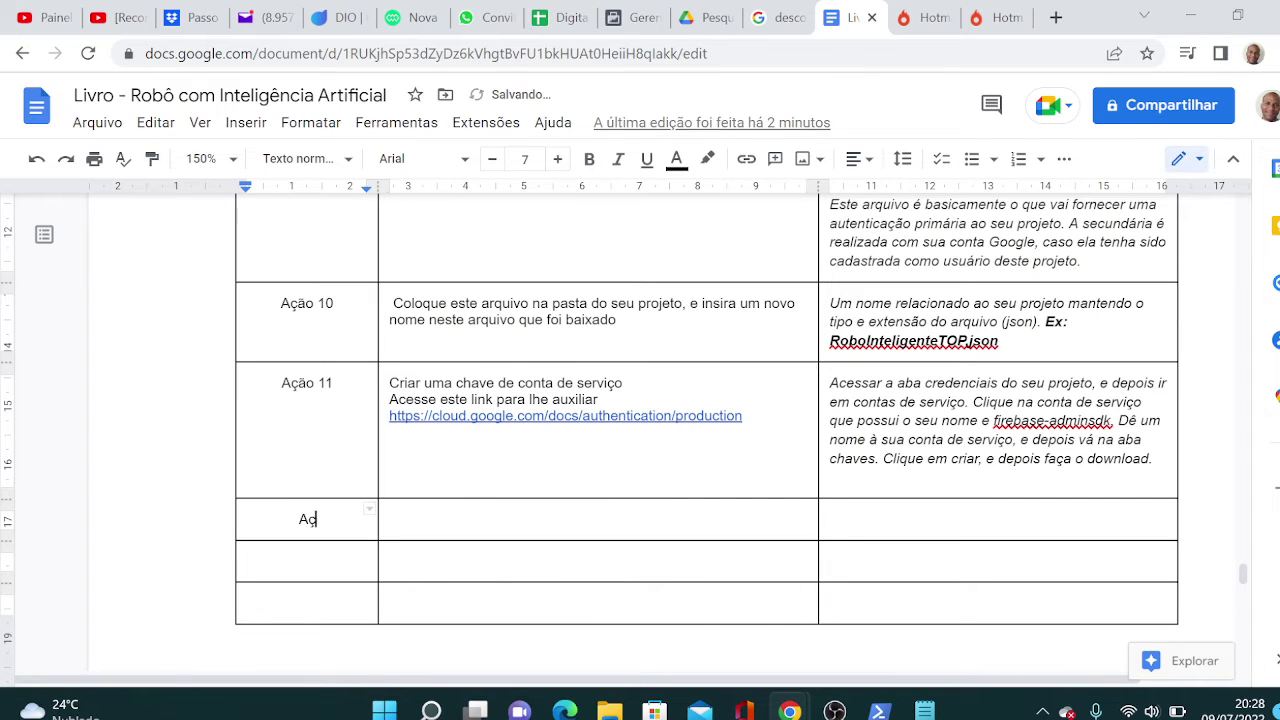
text(ão 12)
Enter "Faça a autenticação da sua chave criada" as the instruction for Ação 12 in the middle column.
key(Tab)
text(F)
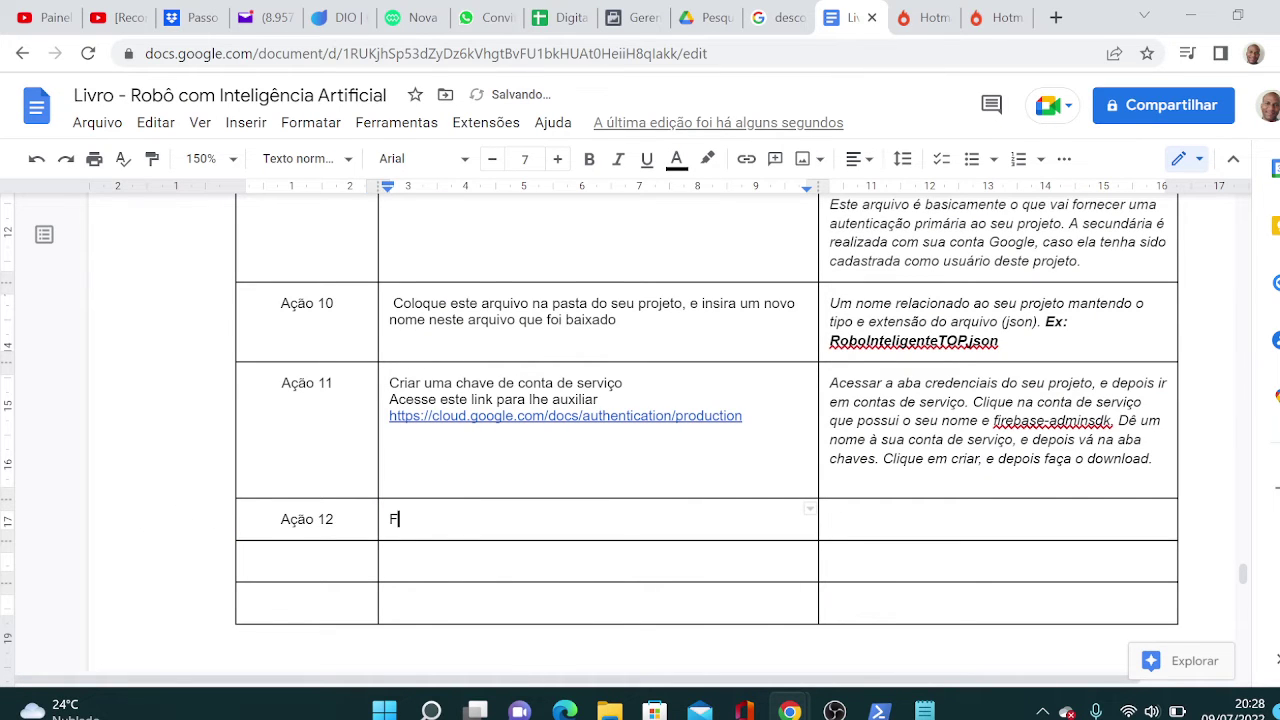
text(aça a aute)
text(ntit)
text(cação)
key(BackSpace)
key(BackSpace)
key(BackSpace)
key(BackSpace)
key(BackSpace)
key(BackSpace)
key(BackSpace)
key(BackSpace)
text(ticação da sua )
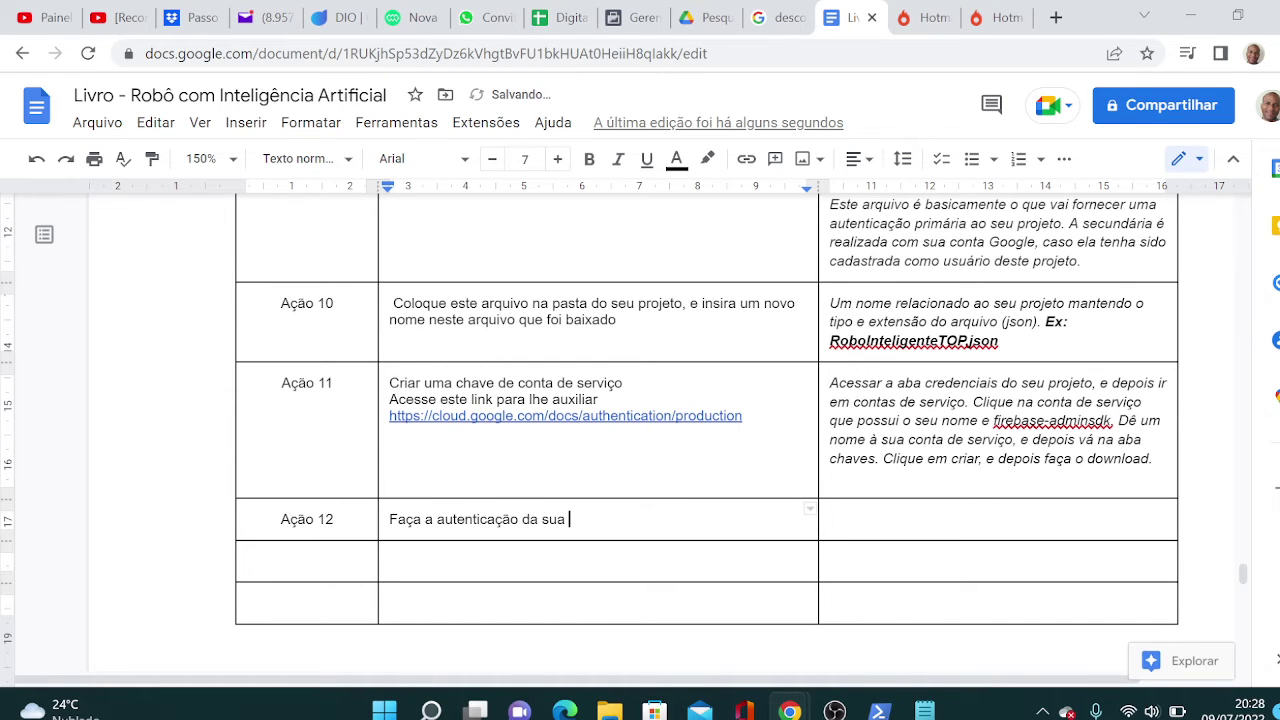
text(chave criada)
key(Tab)
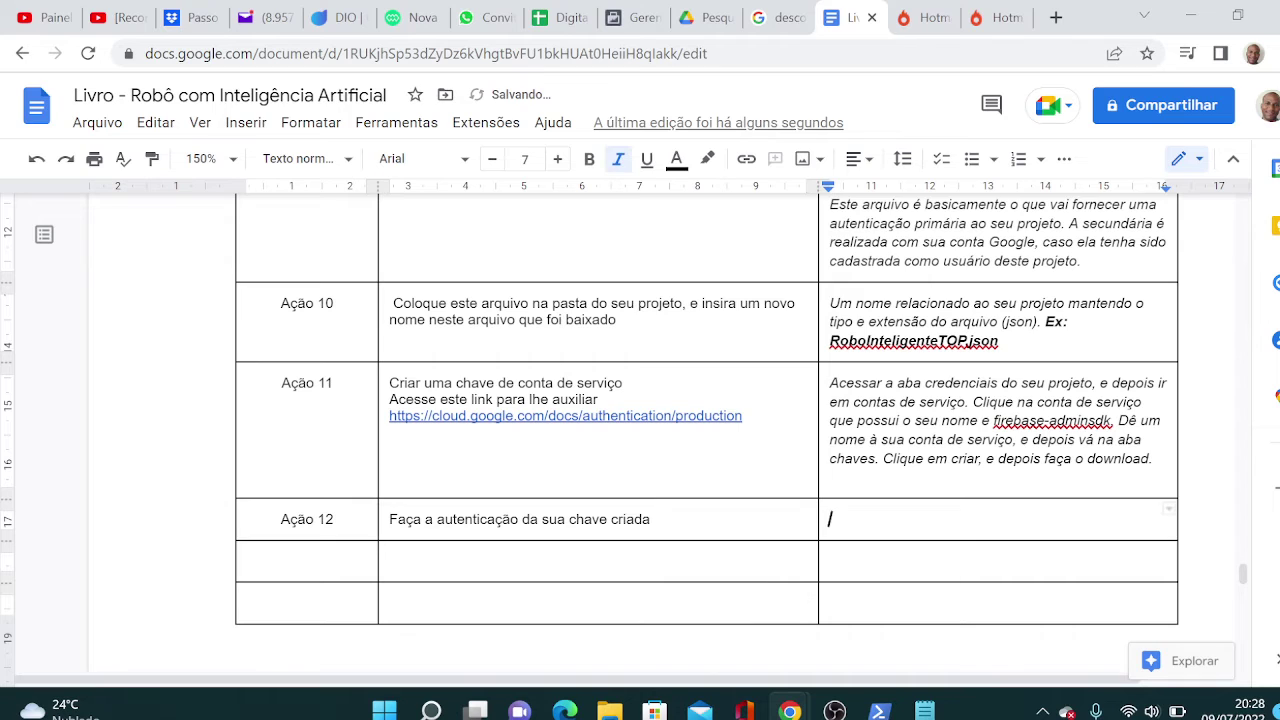
key(ctrl+v)
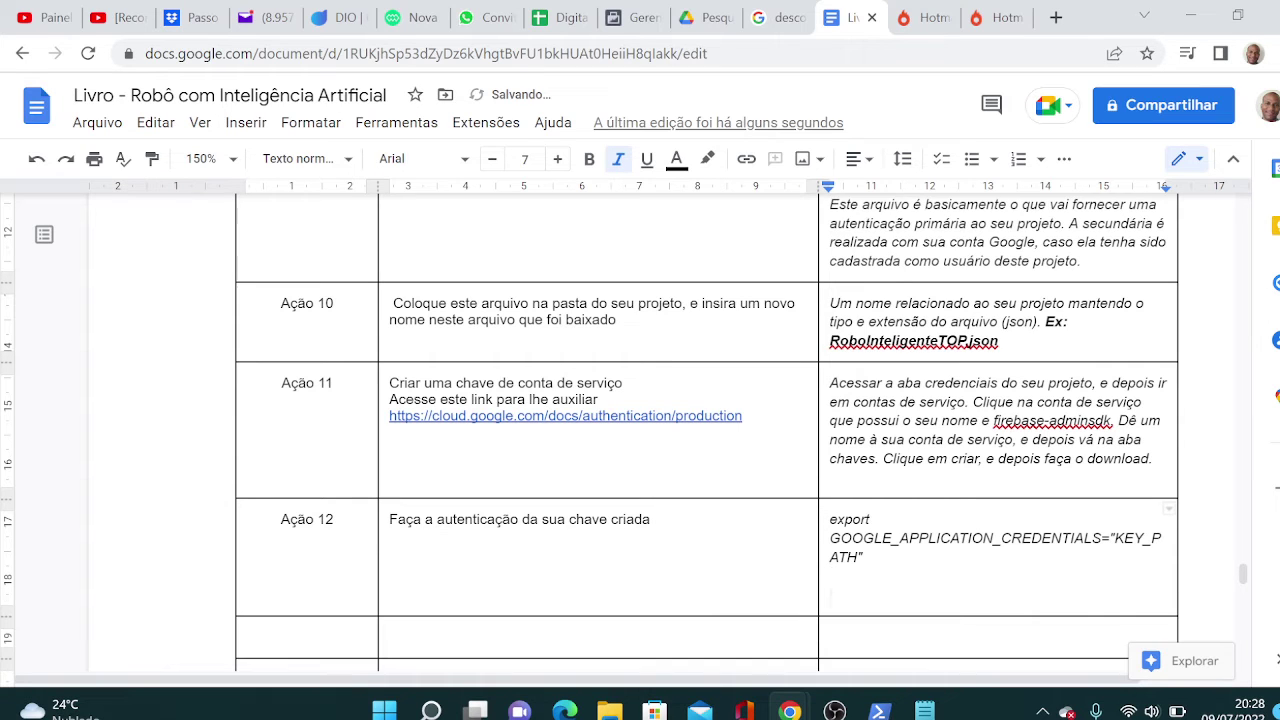
key(Up)
key(Up)
key(shift+Down)
key(shift+Down)
key(shift+End)
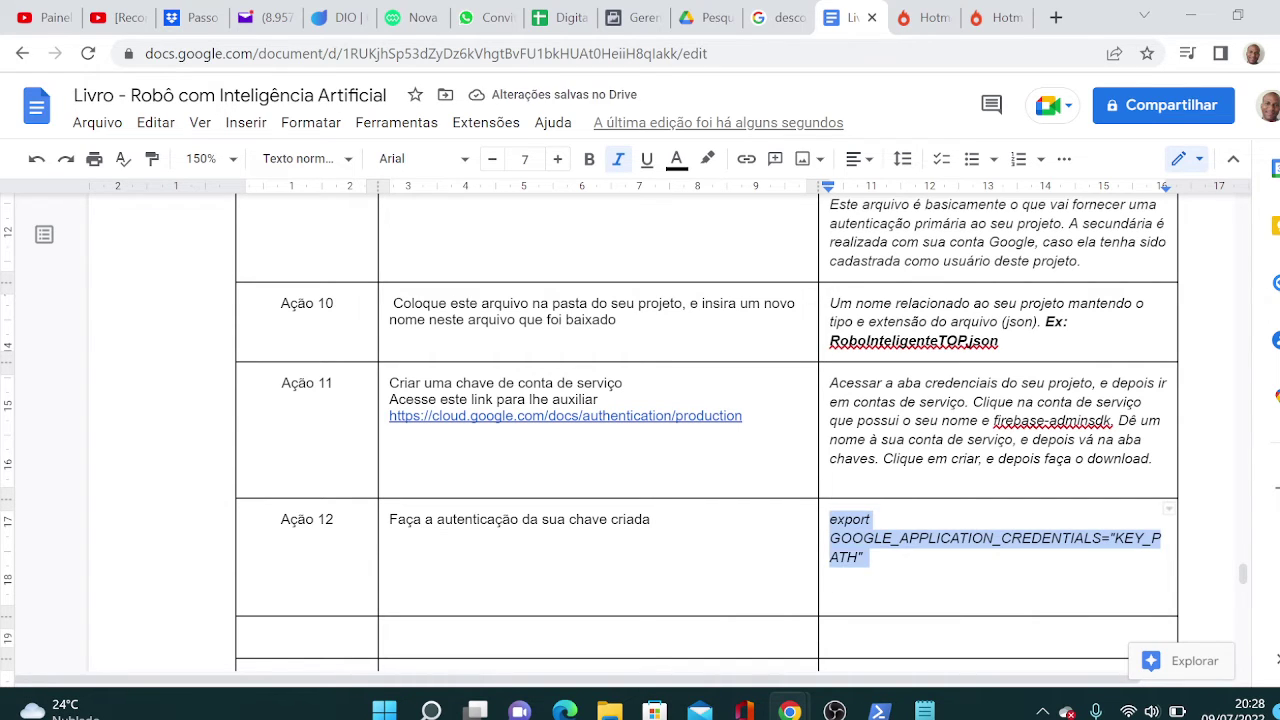
key(BackSpace)
Insert the copied export GOOGLE_APPLICATION_CREDENTIALS="KEY_PATH" command on a new line below the Ação 12 instruction.
key(Left)
key(Return)
key(ctrl+v)
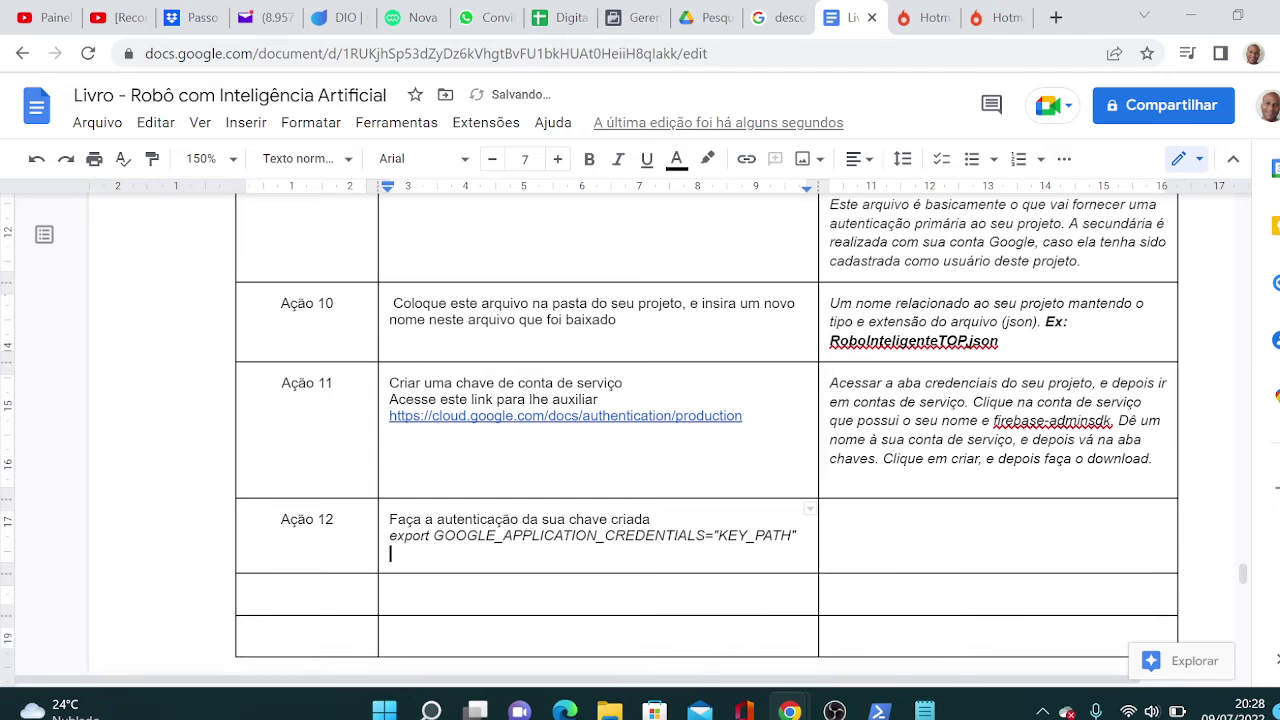
key(Up)
key(Right)
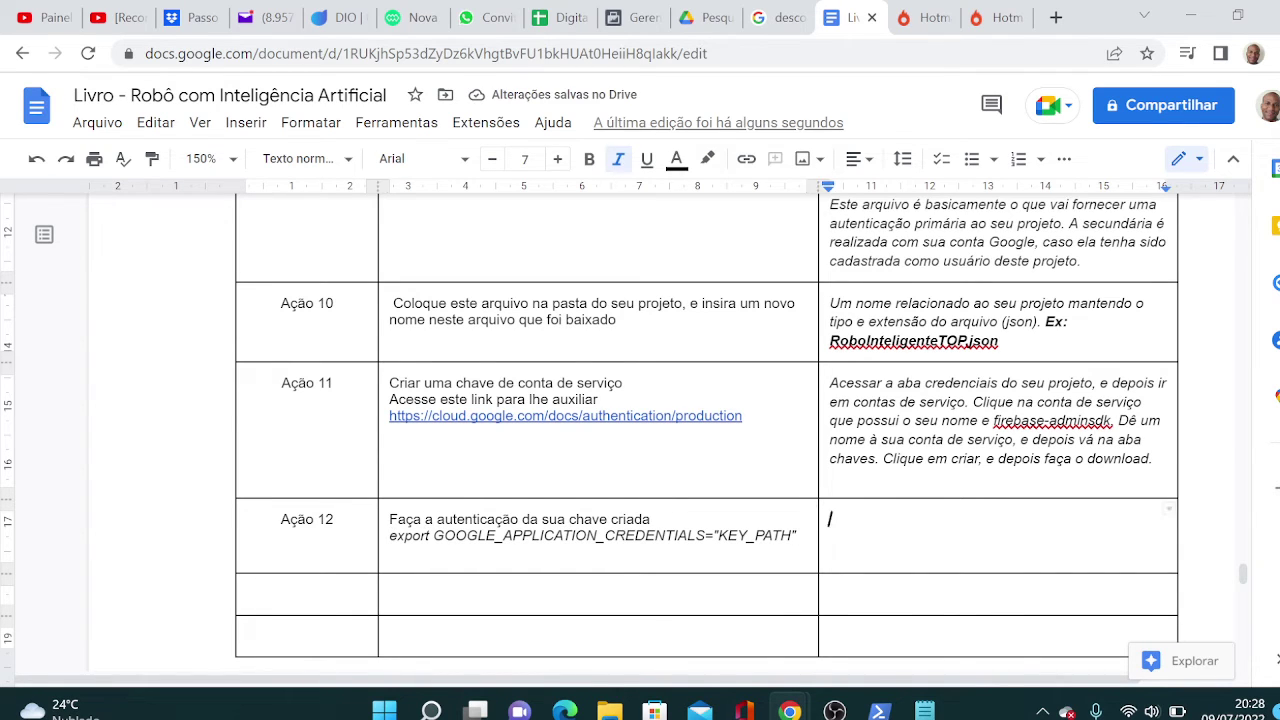
text(Onde )
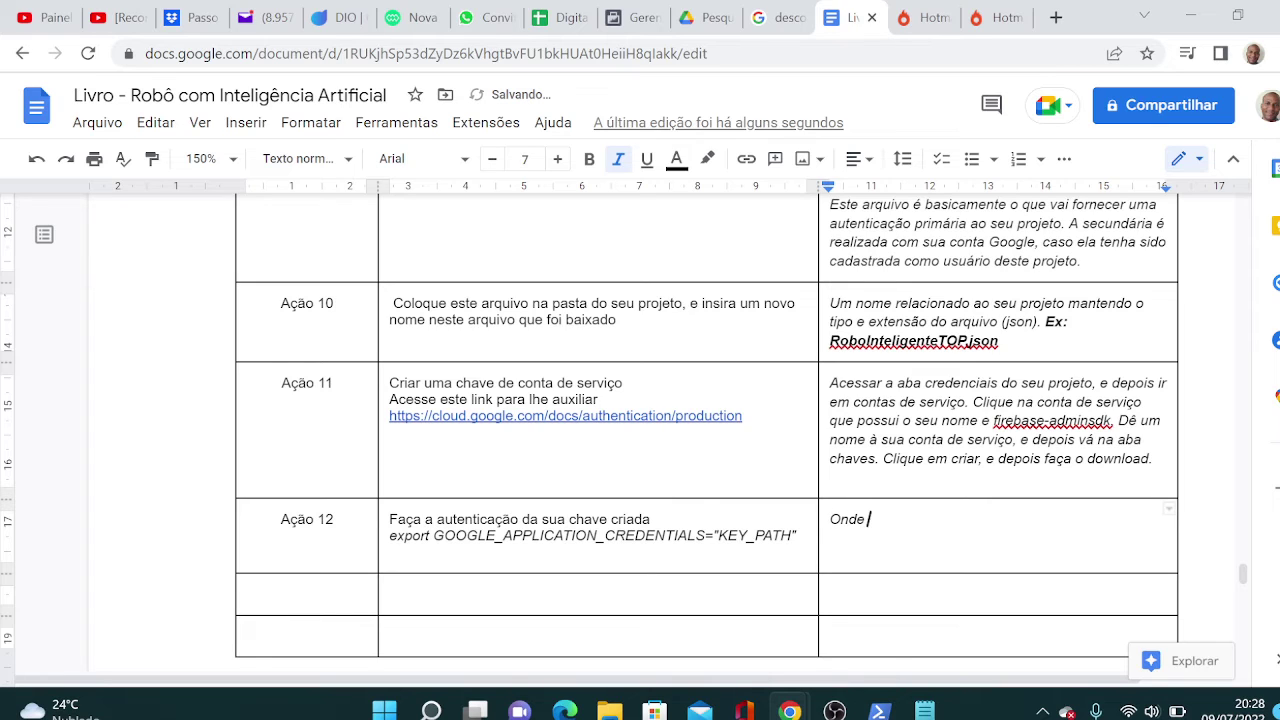
text(tem 'KEY)
key(BackSpace)
key(BackSpace)
key(BackSpace)
key(BackSpace)
key(BackSpace)
key(BackSpace)
key(BackSpace)
key(BackSpace)
key(BackSpace)
key(BackSpace)
key(BackSpace)
key(BackSpace)
key(BackSpace)
Consult the example key file path in the authentication documentation and replace KEY_PATH in the Ação 12 command with /home/roboia/.
key(alt+Tab)
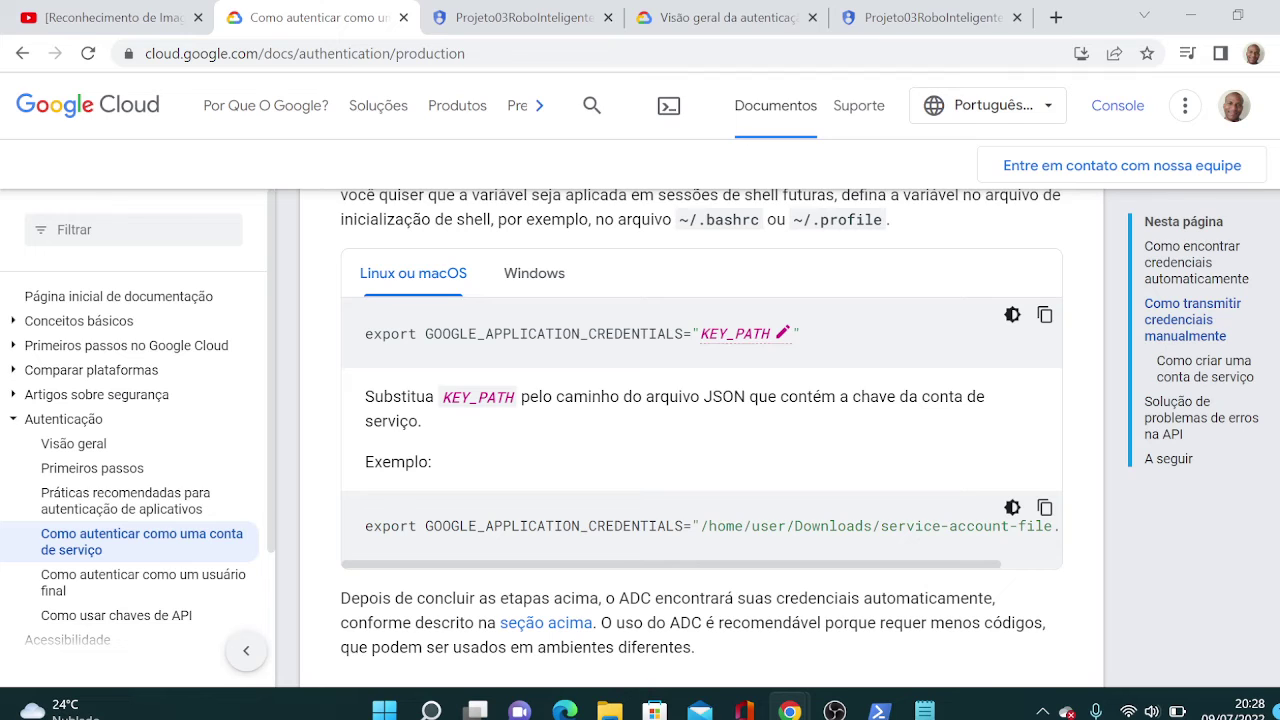
drag(708, 526, 1040, 526)
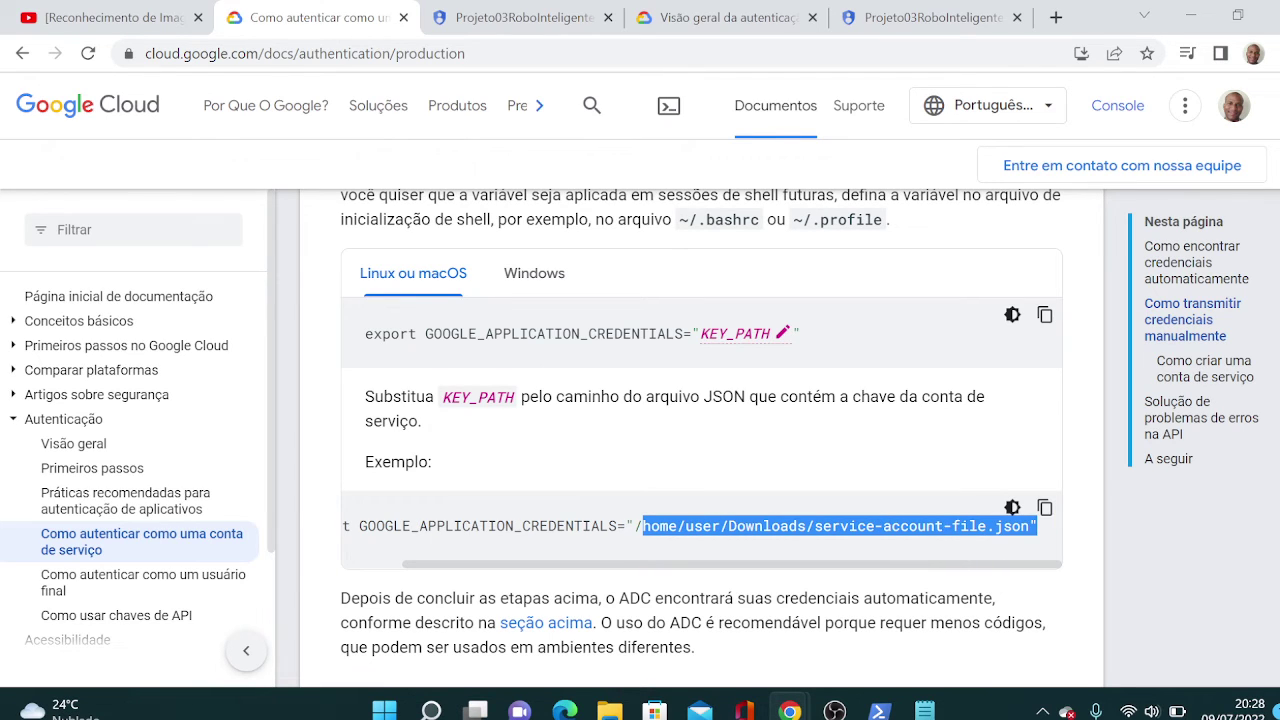
key(alt+Tab)
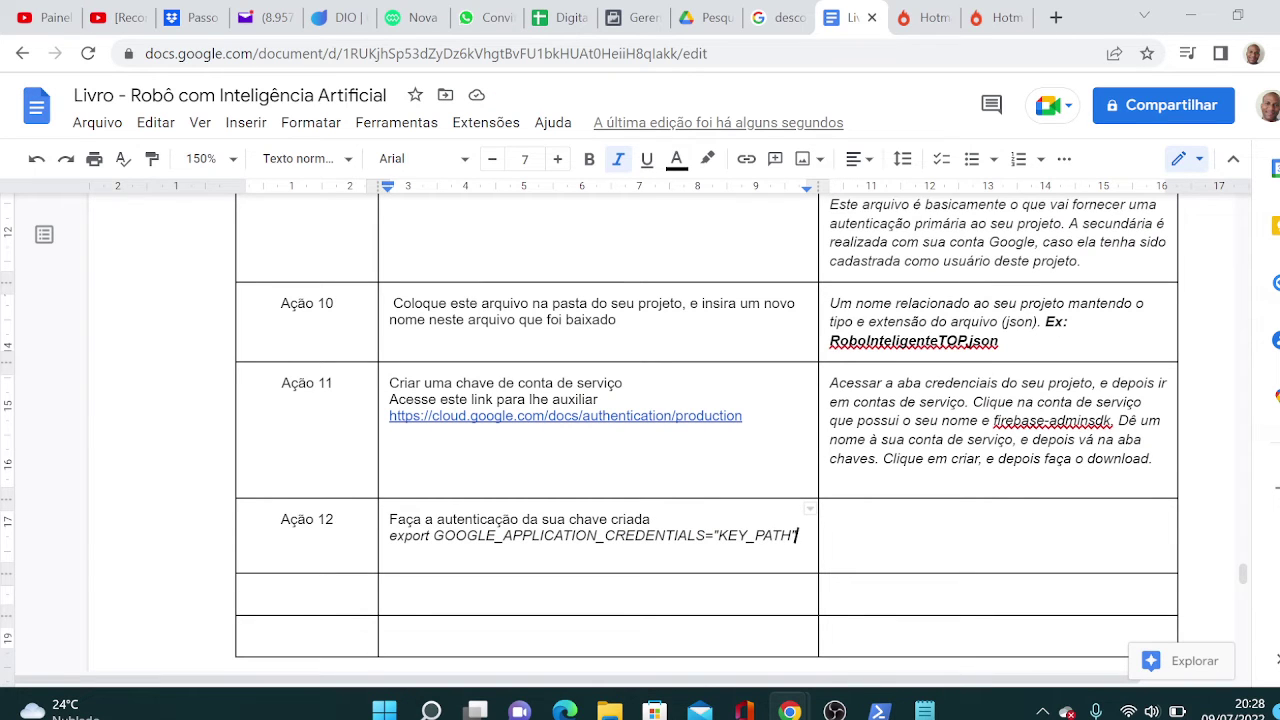
drag(793, 536, 716, 536)
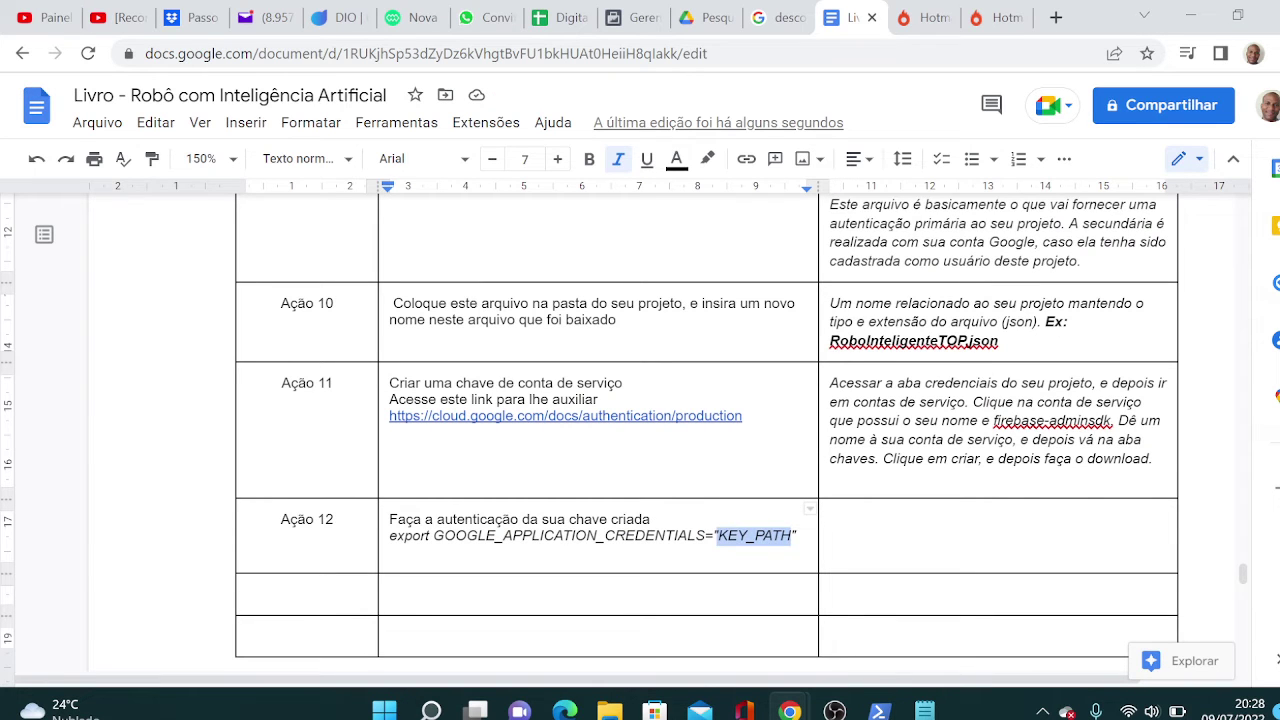
text(/home/ro)
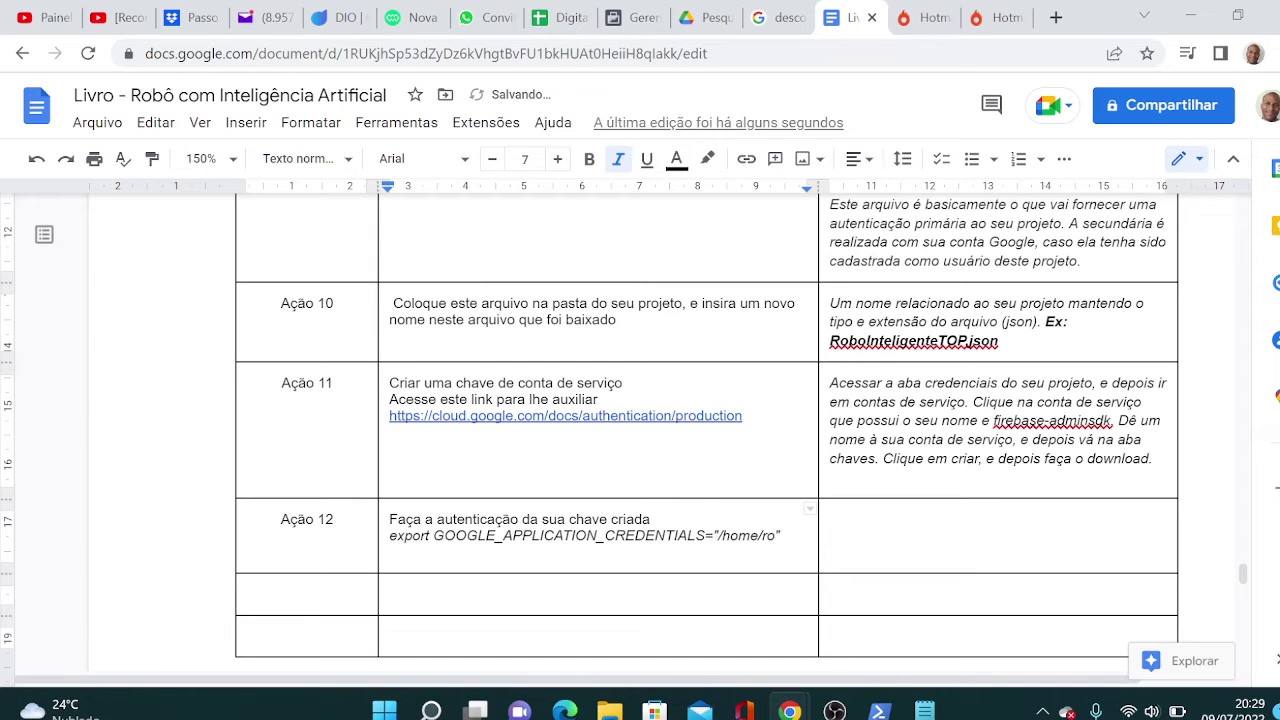
text(boia/)
key(alt+Tab)
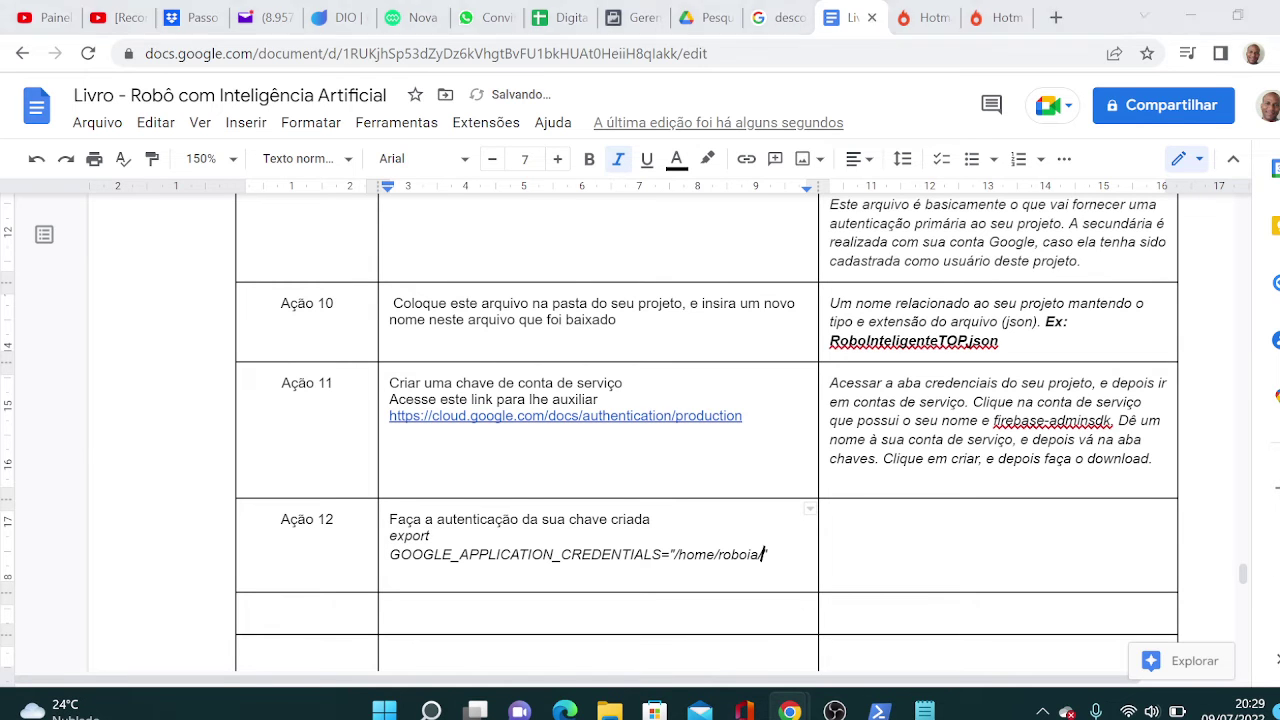
key(alt+Tab)
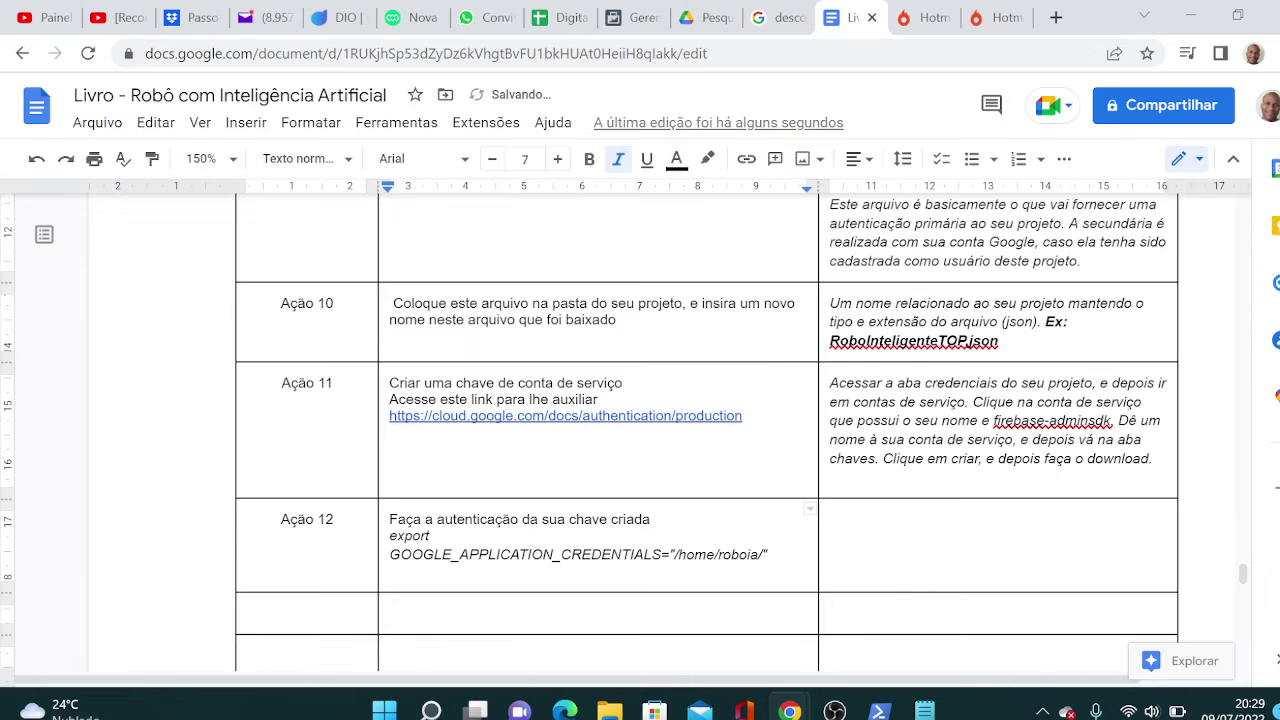
key(alt+Tab)
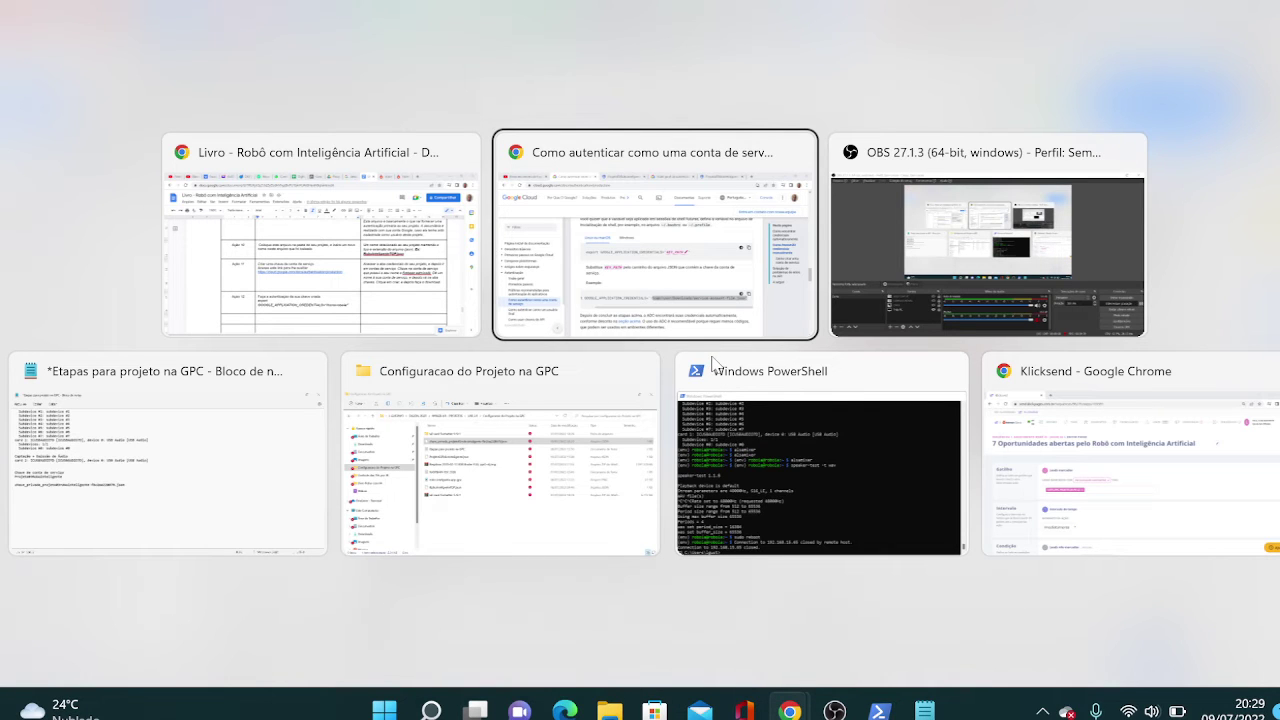
key(Escape)
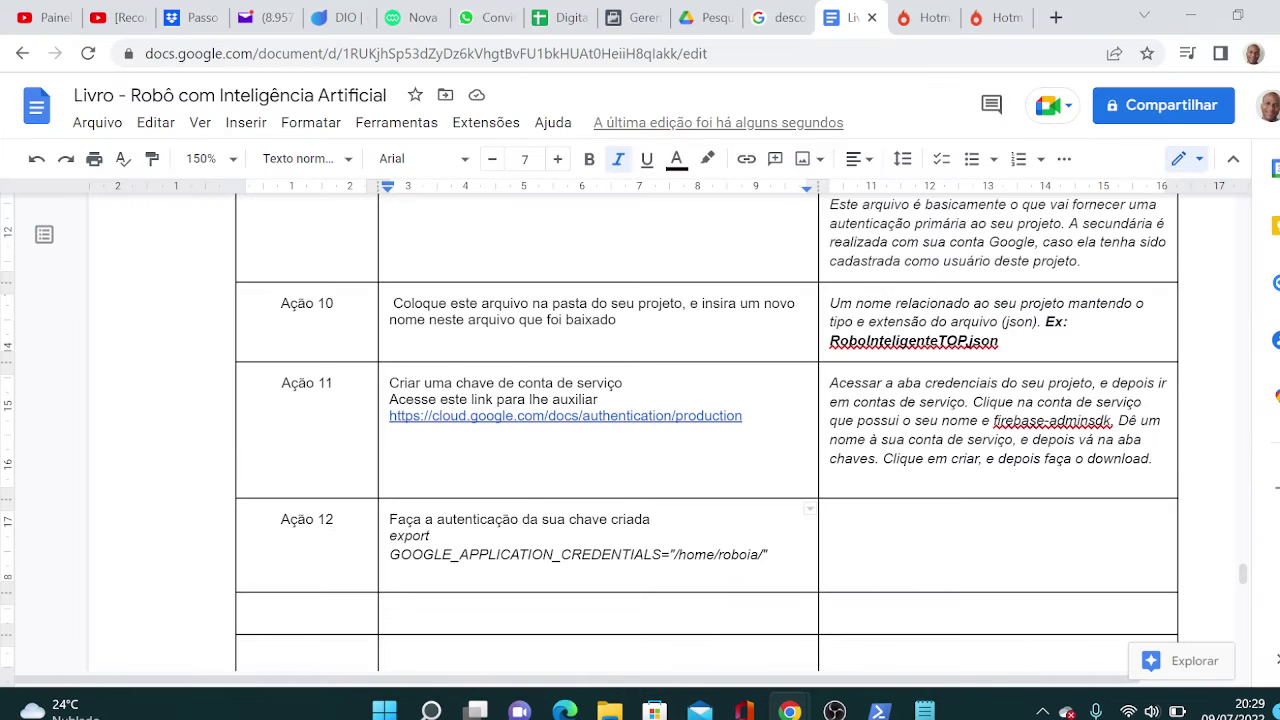